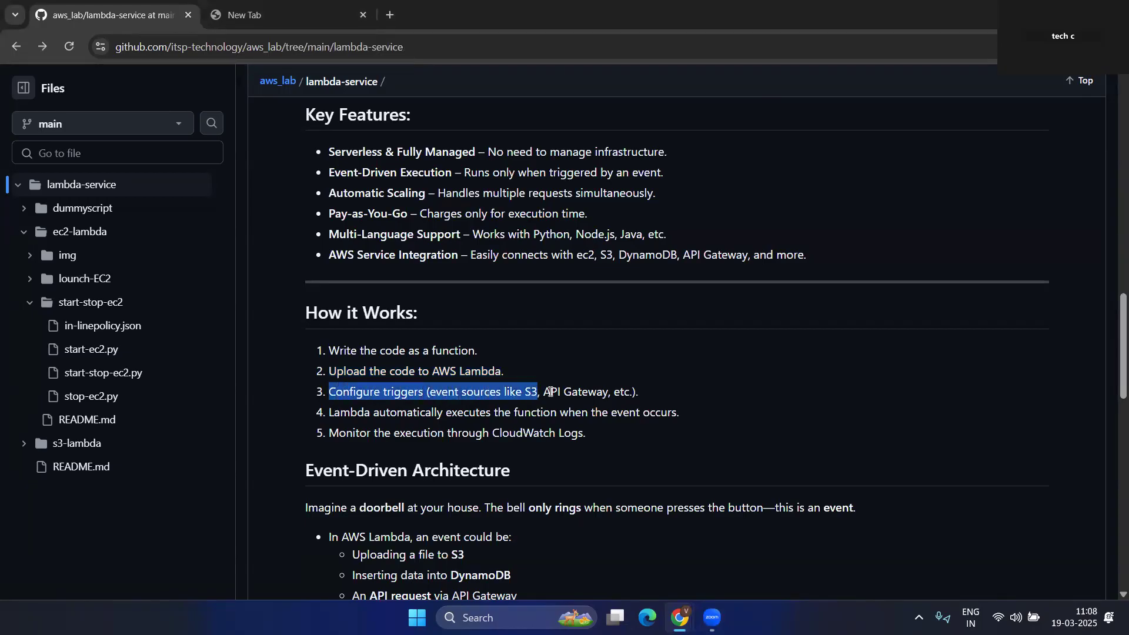
- Highlight the five How it Works steps, including automatic execution on events and CloudWatch Logs monitoring
{"action": "left_click_drag", "start_coordinate": [330, 412], "coordinate": [679, 414]}
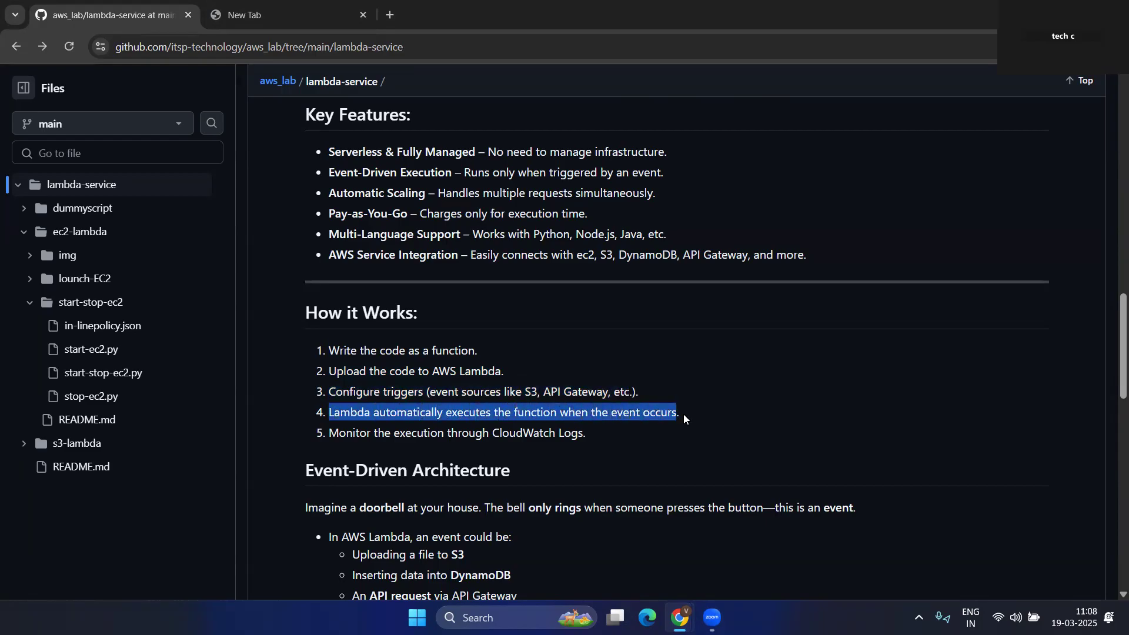
{"action": "left_click", "coordinate": [664, 456]}
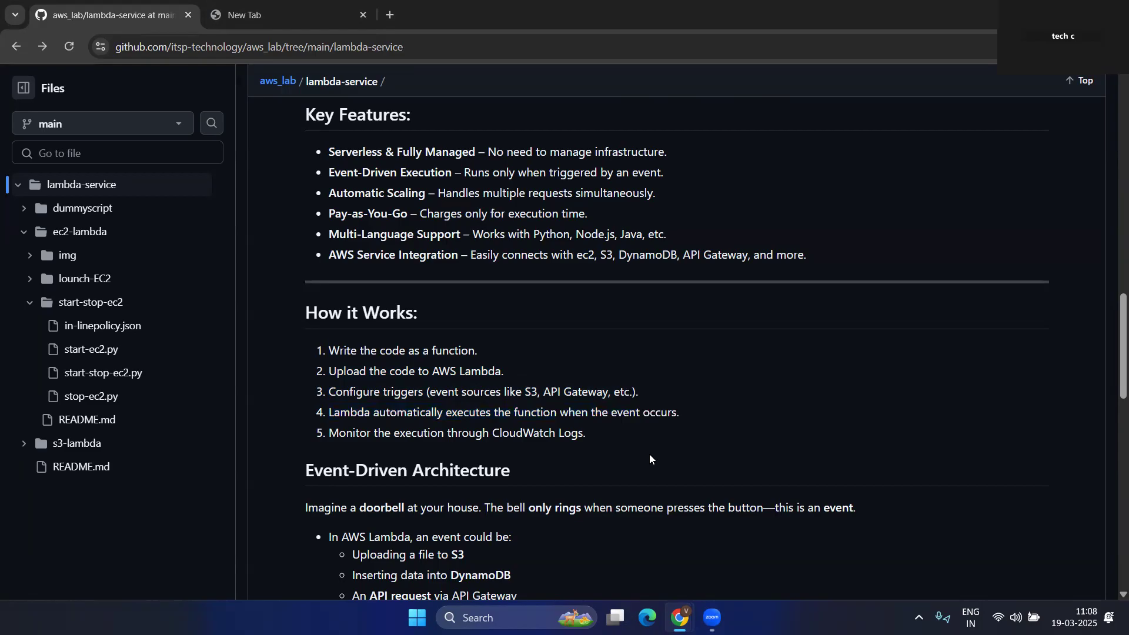
{"action": "scroll", "coordinate": [594, 457], "scroll_direction": "down", "scroll_amount": 2}
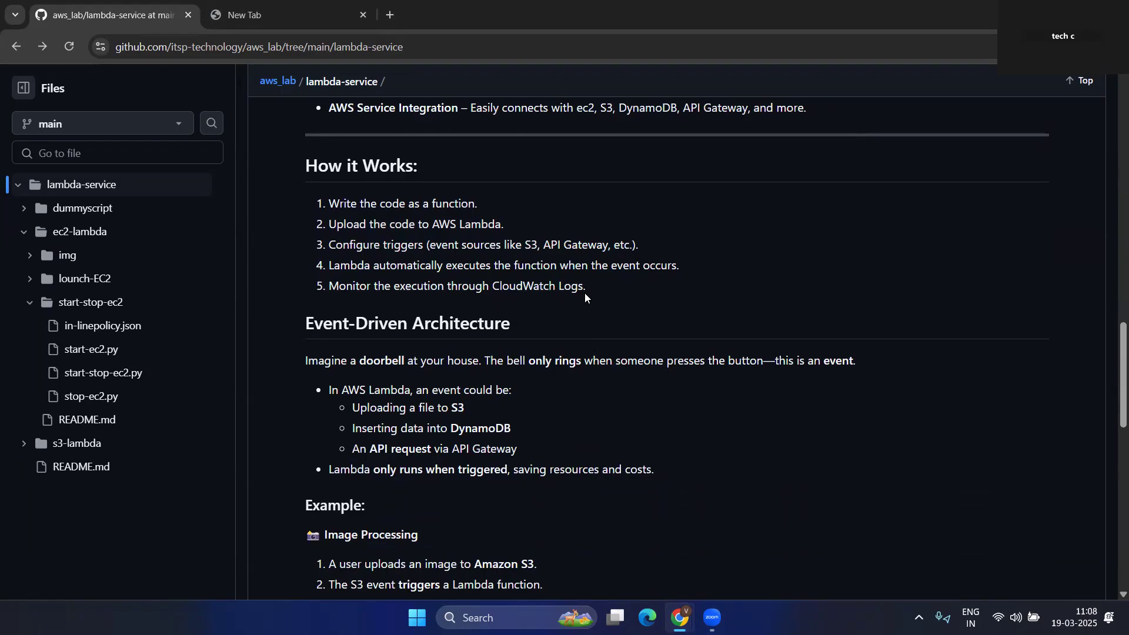
{"action": "left_click_drag", "start_coordinate": [586, 285], "coordinate": [327, 287]}
{"action": "left_click_drag", "start_coordinate": [318, 197], "coordinate": [605, 291]}
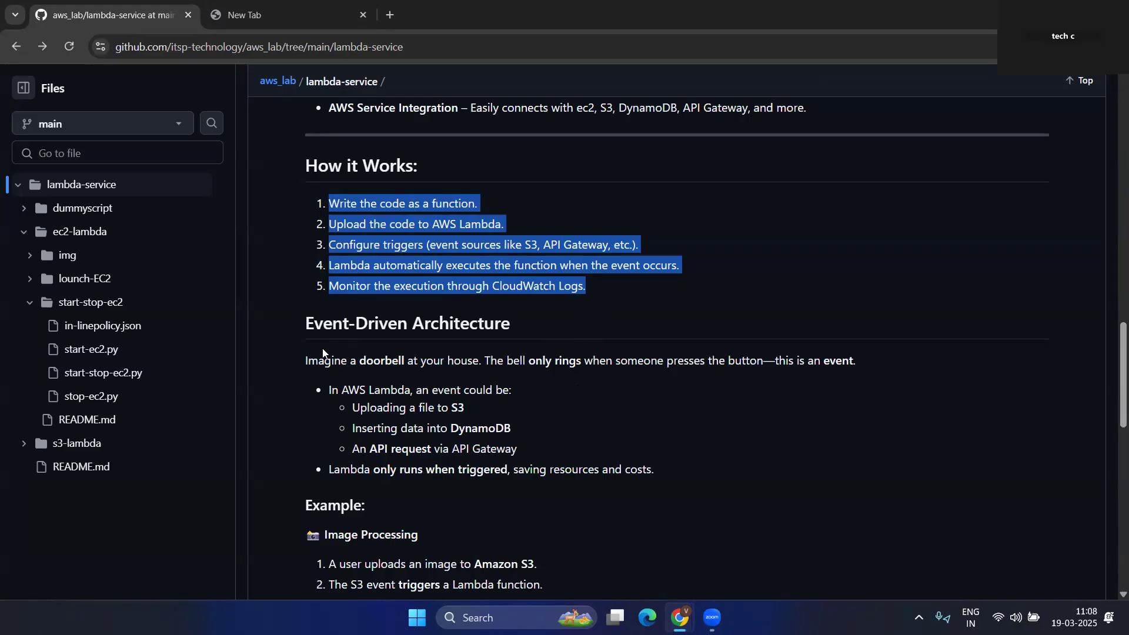
{"action": "left_click_drag", "start_coordinate": [515, 324], "coordinate": [308, 324]}
{"action": "left_click", "coordinate": [594, 318]}
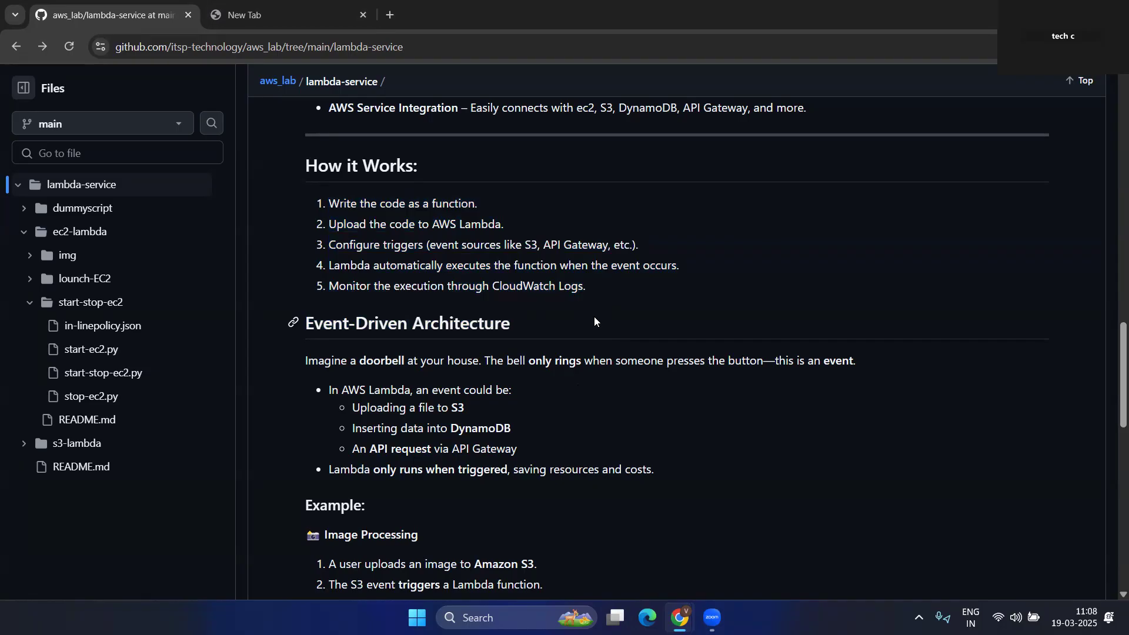
- Highlight the doorbell analogy and the S3 upload, DynamoDB insert and API Gateway request examples
{"action": "scroll", "coordinate": [581, 362], "scroll_direction": "down", "scroll_amount": 1}
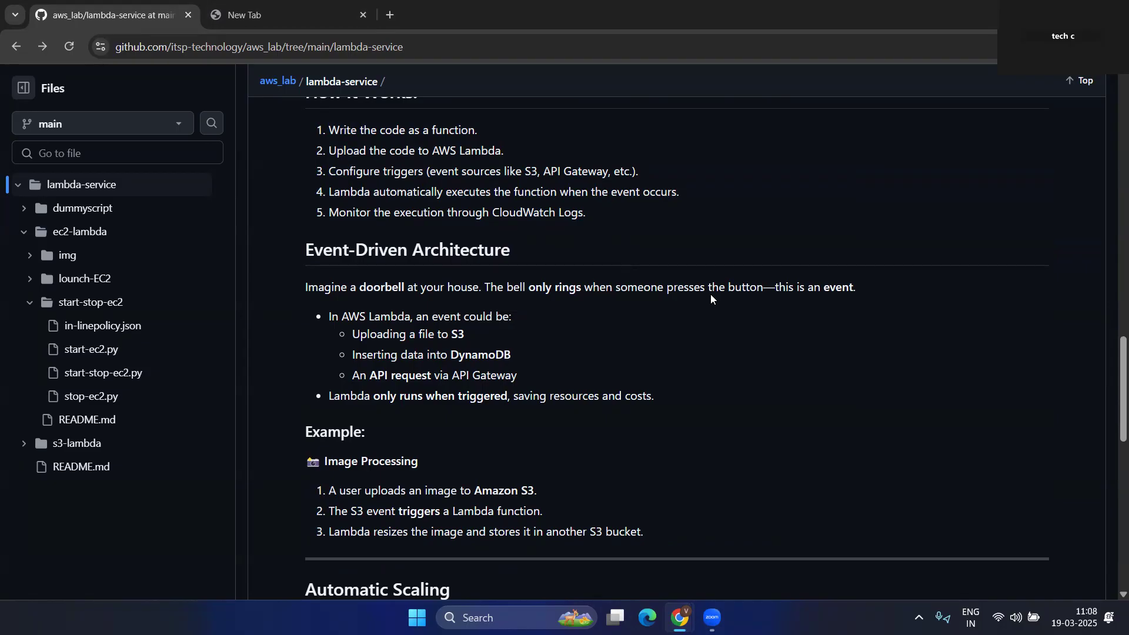
{"action": "left_click_drag", "start_coordinate": [763, 288], "coordinate": [559, 289]}
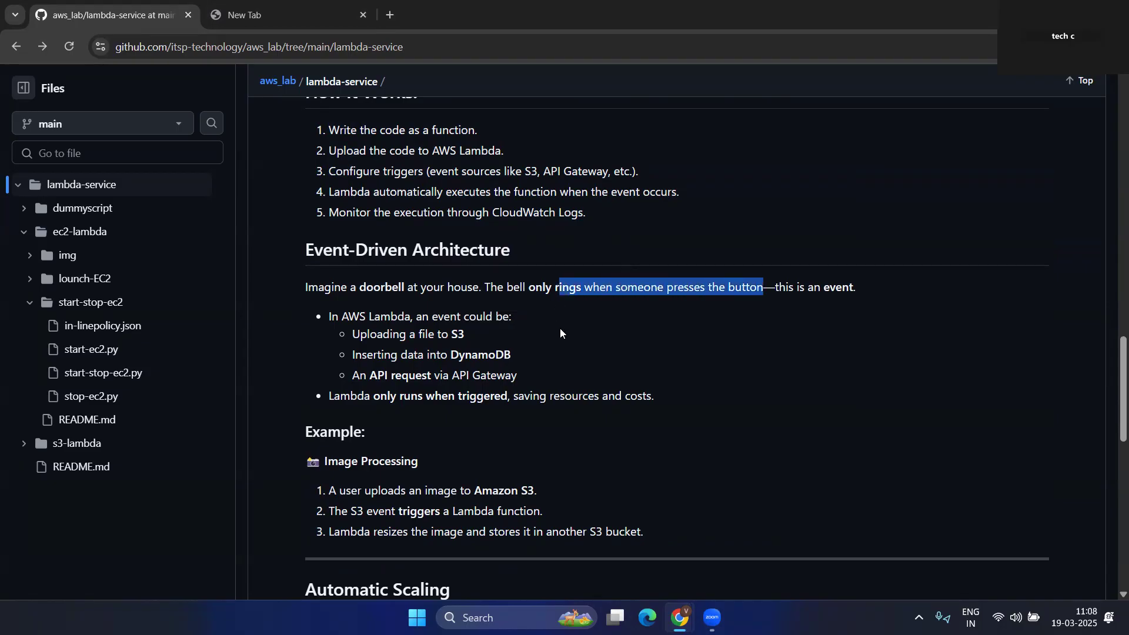
{"action": "left_click_drag", "start_coordinate": [775, 289], "coordinate": [857, 289]}
{"action": "left_click_drag", "start_coordinate": [291, 286], "coordinate": [582, 288]}
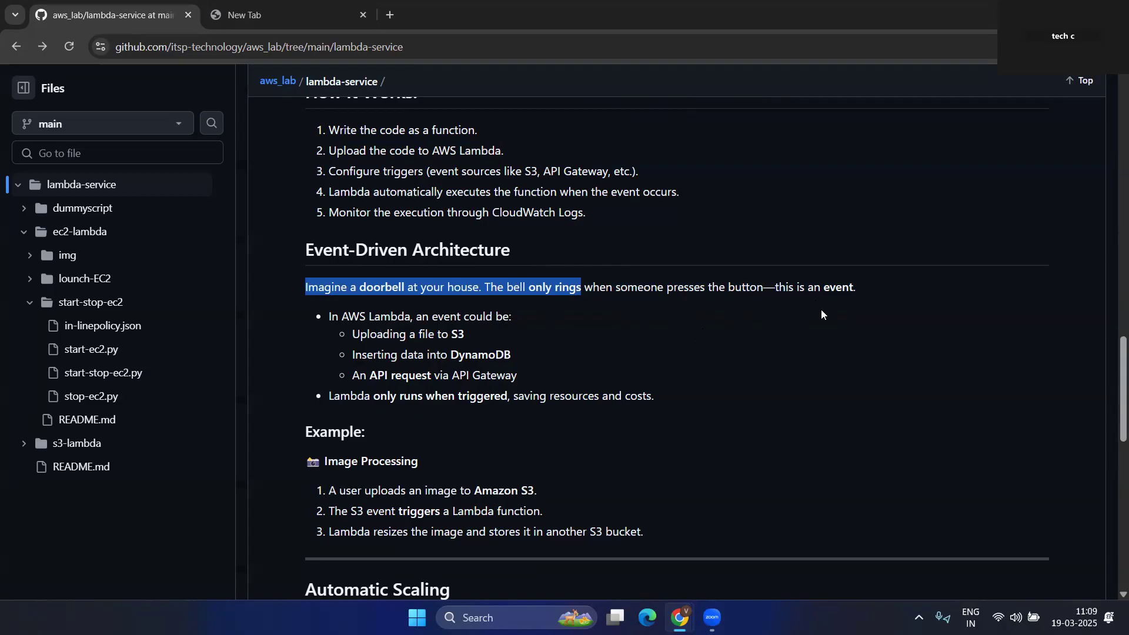
{"action": "left_click", "coordinate": [596, 301]}
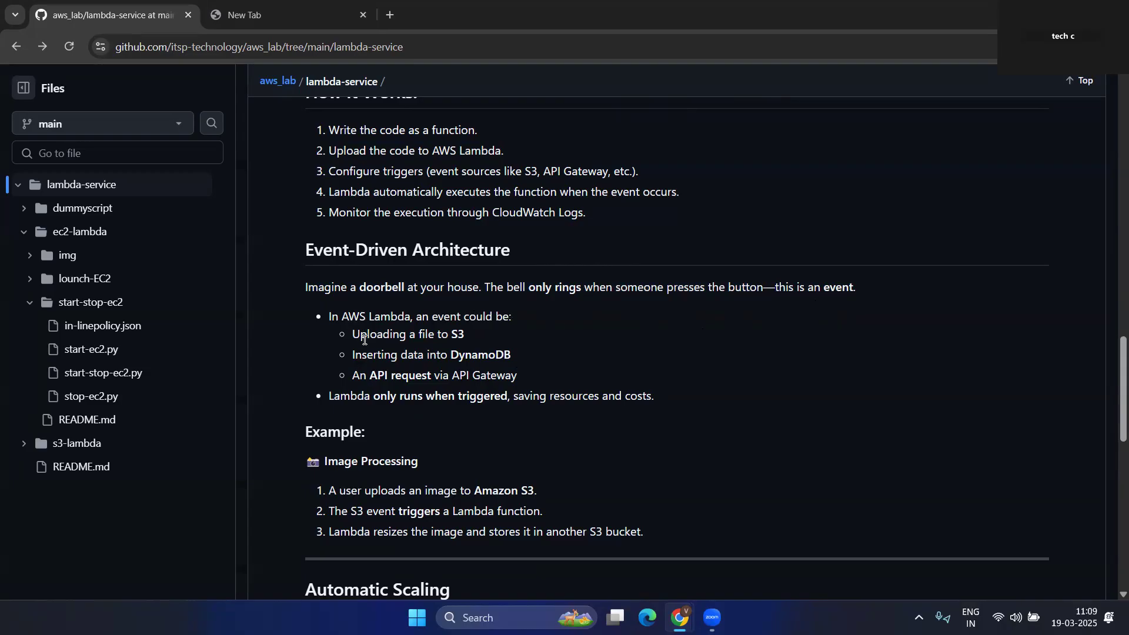
{"action": "left_click_drag", "start_coordinate": [352, 334], "coordinate": [458, 334]}
{"action": "left_click_drag", "start_coordinate": [361, 355], "coordinate": [515, 354]}
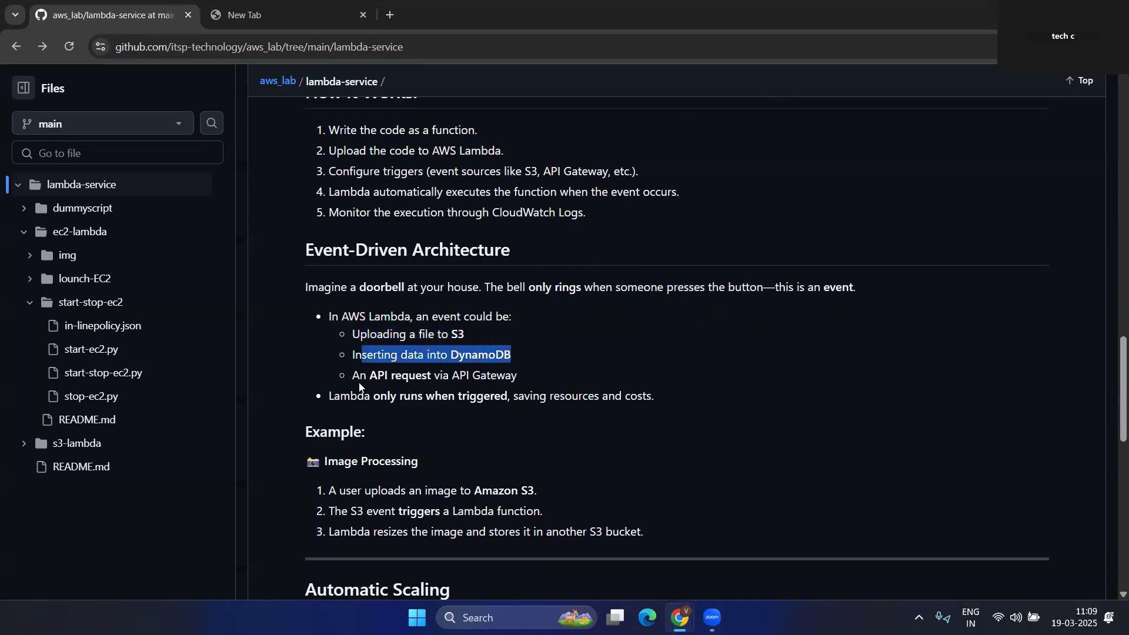
{"action": "left_click_drag", "start_coordinate": [353, 377], "coordinate": [517, 376]}
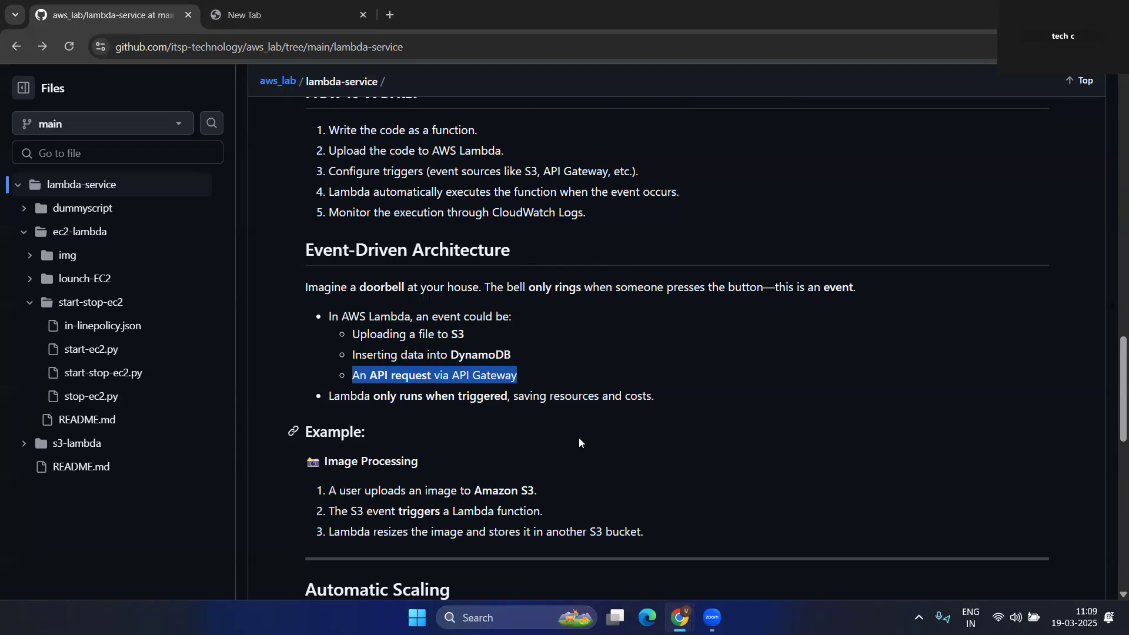
{"action": "left_click_drag", "start_coordinate": [323, 398], "coordinate": [641, 397]}
{"action": "scroll", "coordinate": [631, 422], "scroll_direction": "down", "scroll_amount": 2}
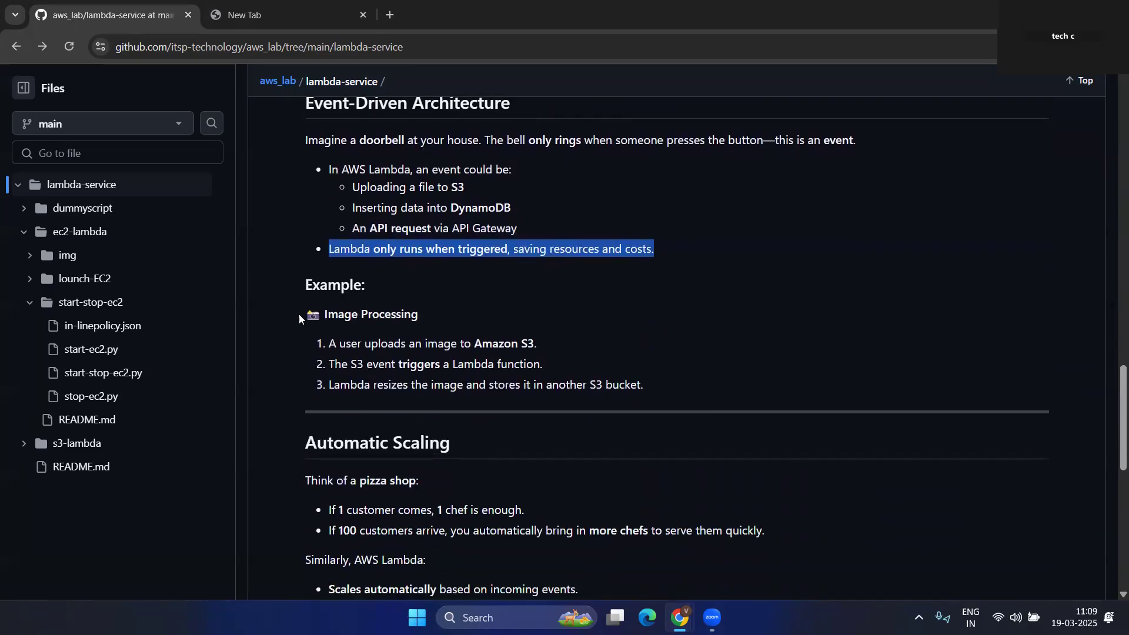
{"action": "scroll", "coordinate": [357, 392], "scroll_direction": "down", "scroll_amount": 2}
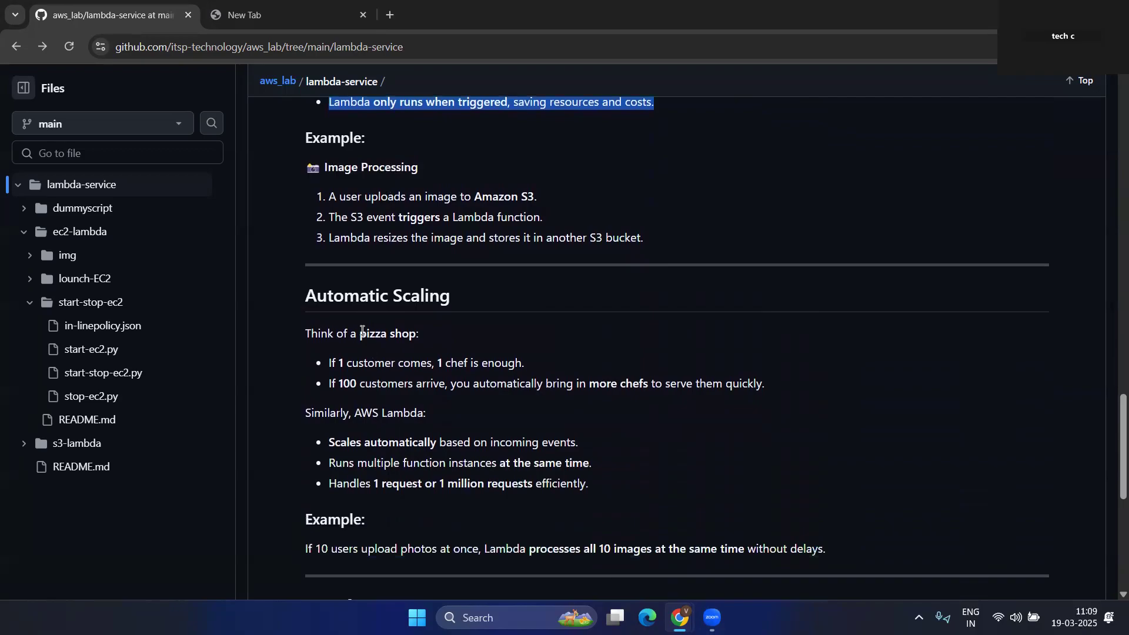
{"action": "left_click_drag", "start_coordinate": [424, 48], "coordinate": [101, 38]}
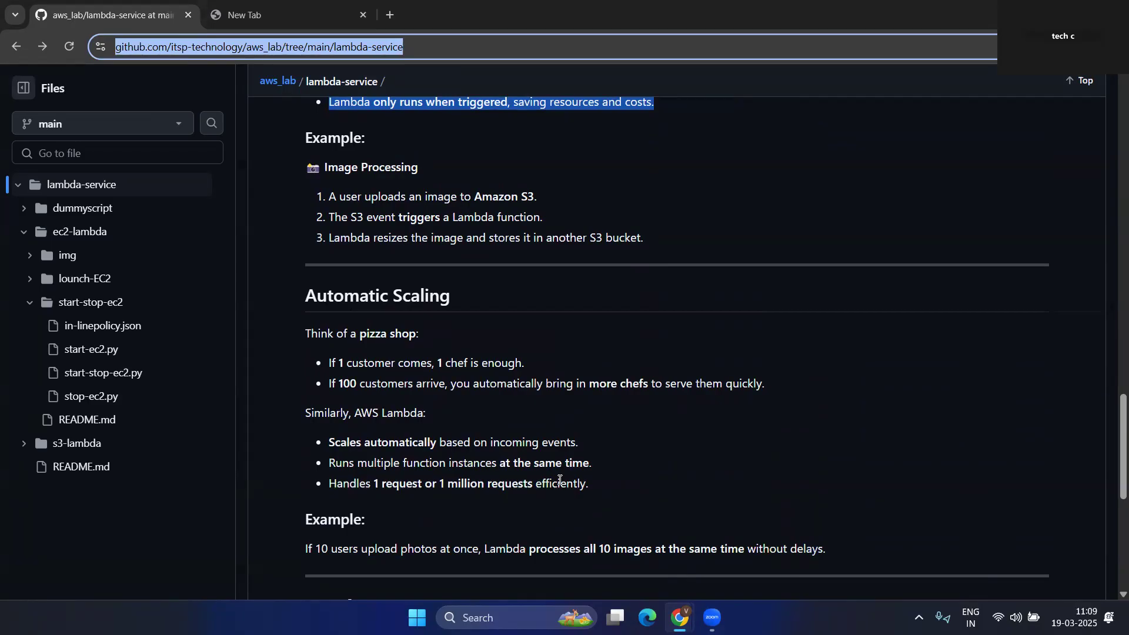
- Highlight the pizza shop analogy, the automatic scaling bullets and the ten-photos example
{"action": "scroll", "coordinate": [559, 480], "scroll_direction": "up", "scroll_amount": 20}
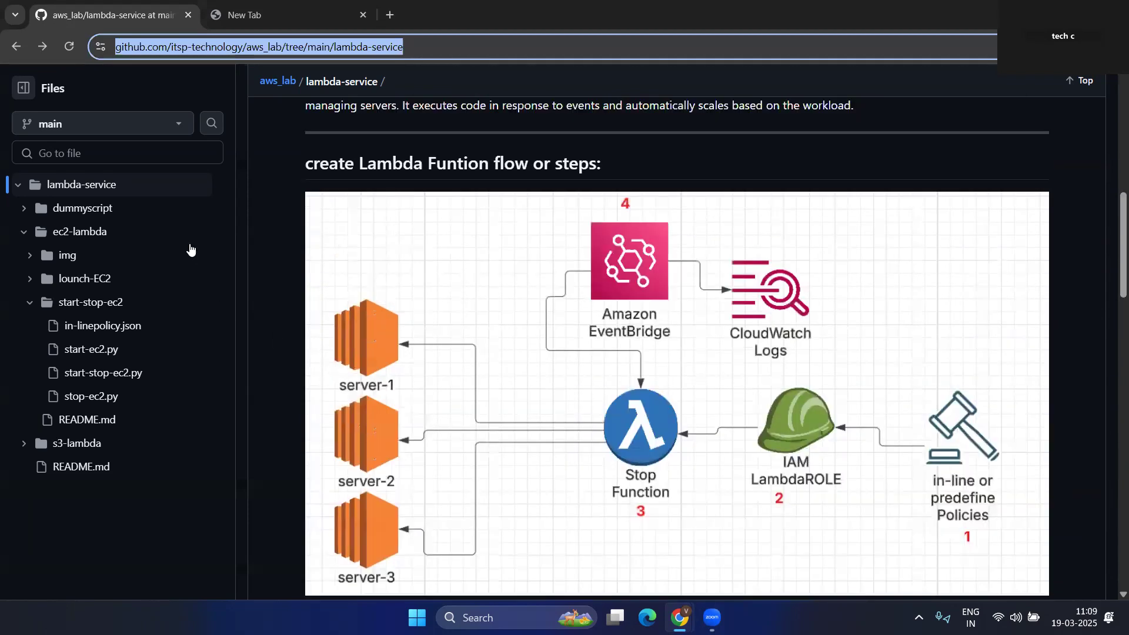
{"action": "scroll", "coordinate": [190, 250], "scroll_direction": "up", "scroll_amount": 10}
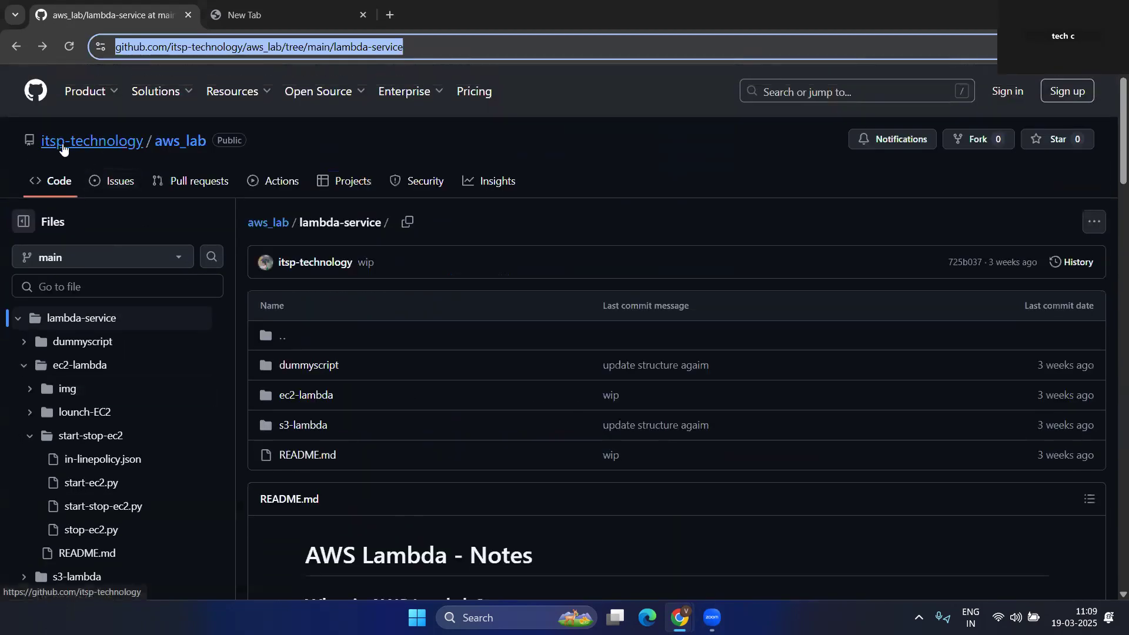
{"action": "scroll", "coordinate": [267, 315], "scroll_direction": "down", "scroll_amount": 7}
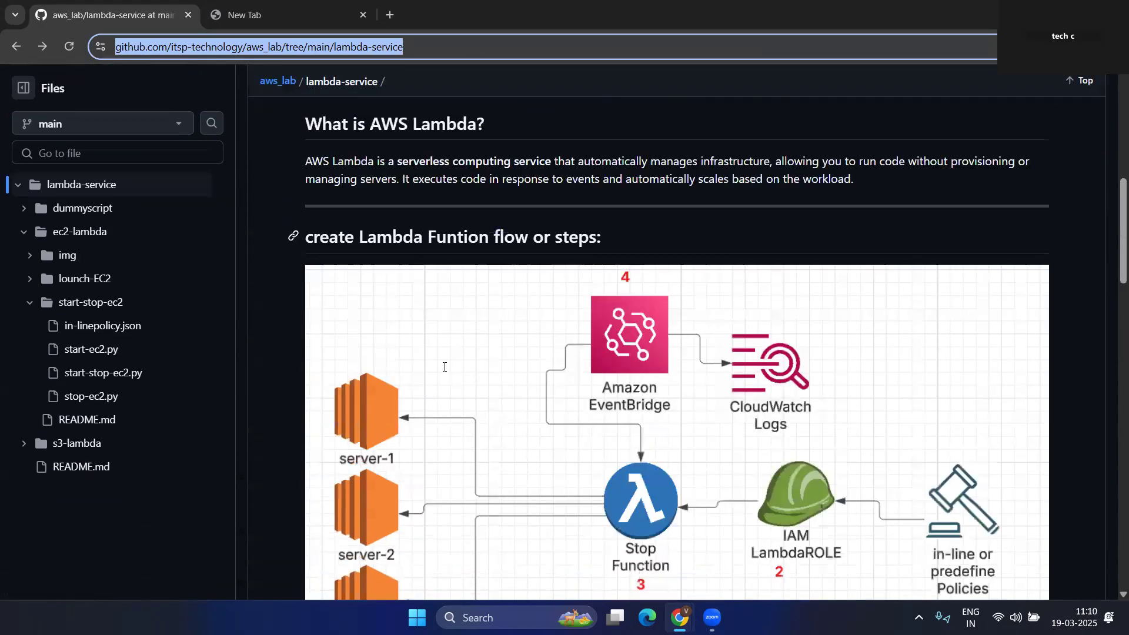
{"action": "scroll", "coordinate": [444, 367], "scroll_direction": "down", "scroll_amount": 9}
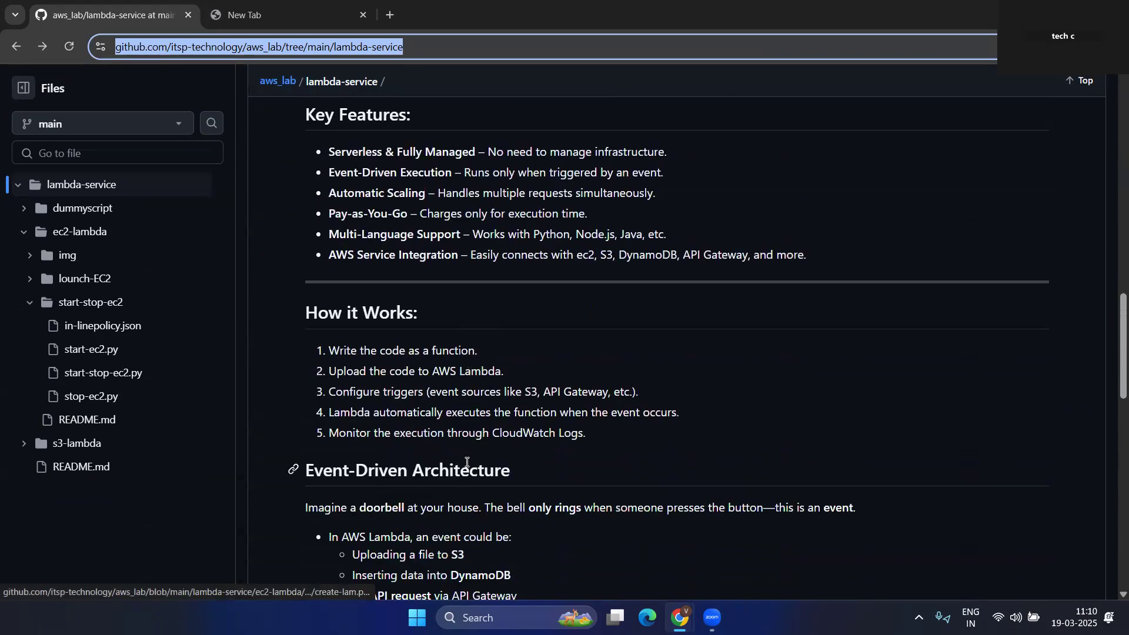
{"action": "scroll", "coordinate": [465, 475], "scroll_direction": "down", "scroll_amount": 2}
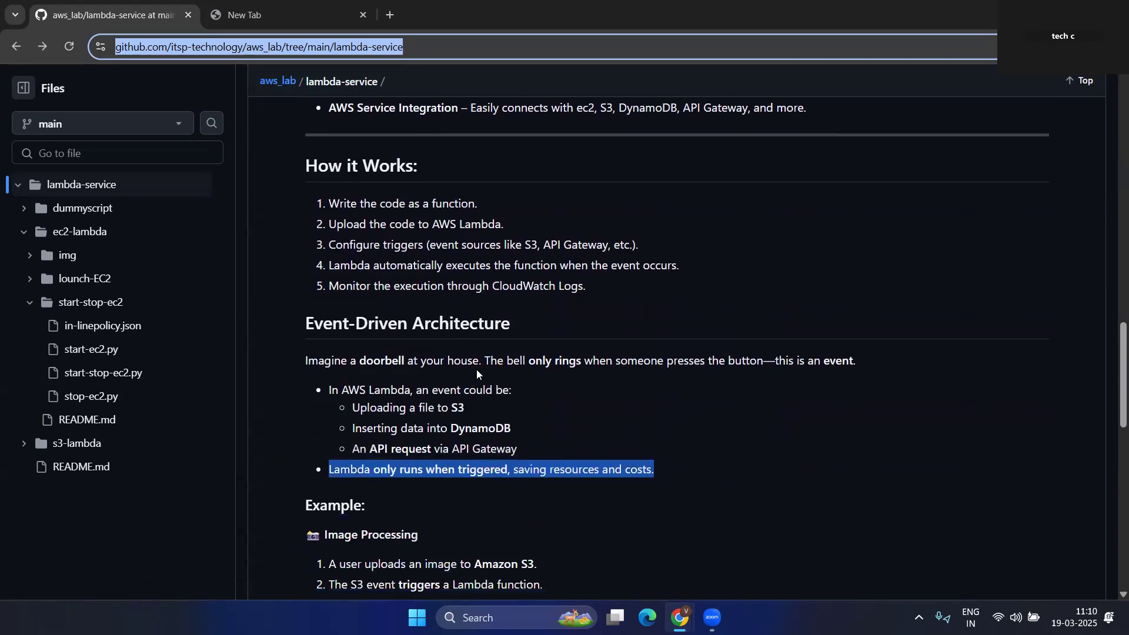
{"action": "scroll", "coordinate": [519, 482], "scroll_direction": "down", "scroll_amount": 2}
{"action": "scroll", "coordinate": [376, 438], "scroll_direction": "down", "scroll_amount": 2}
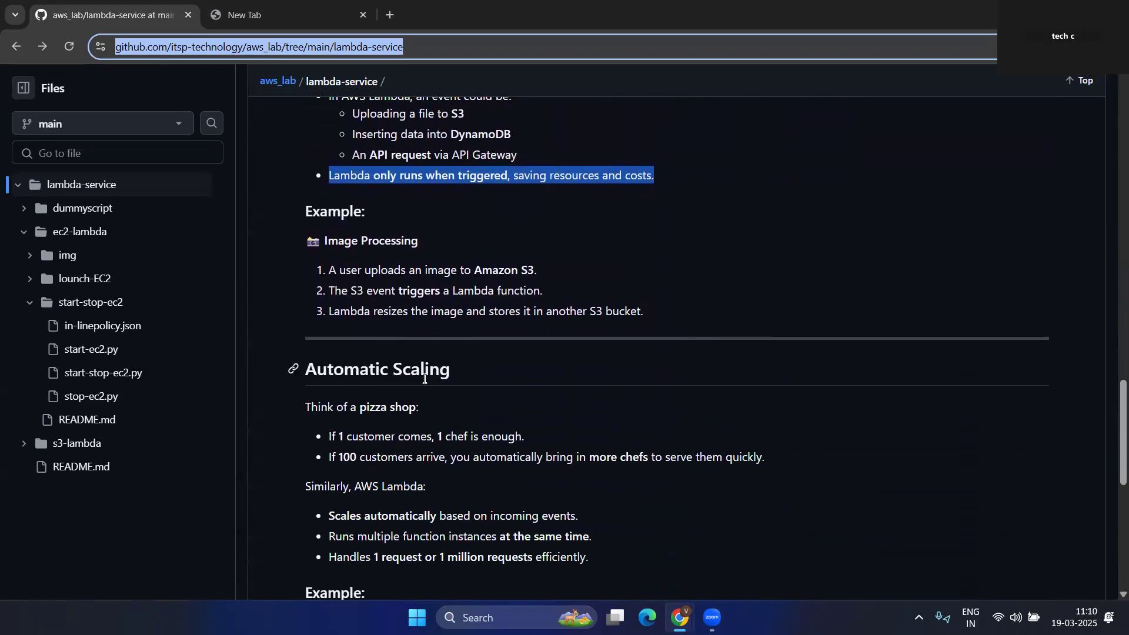
{"action": "scroll", "coordinate": [424, 379], "scroll_direction": "down", "scroll_amount": 2}
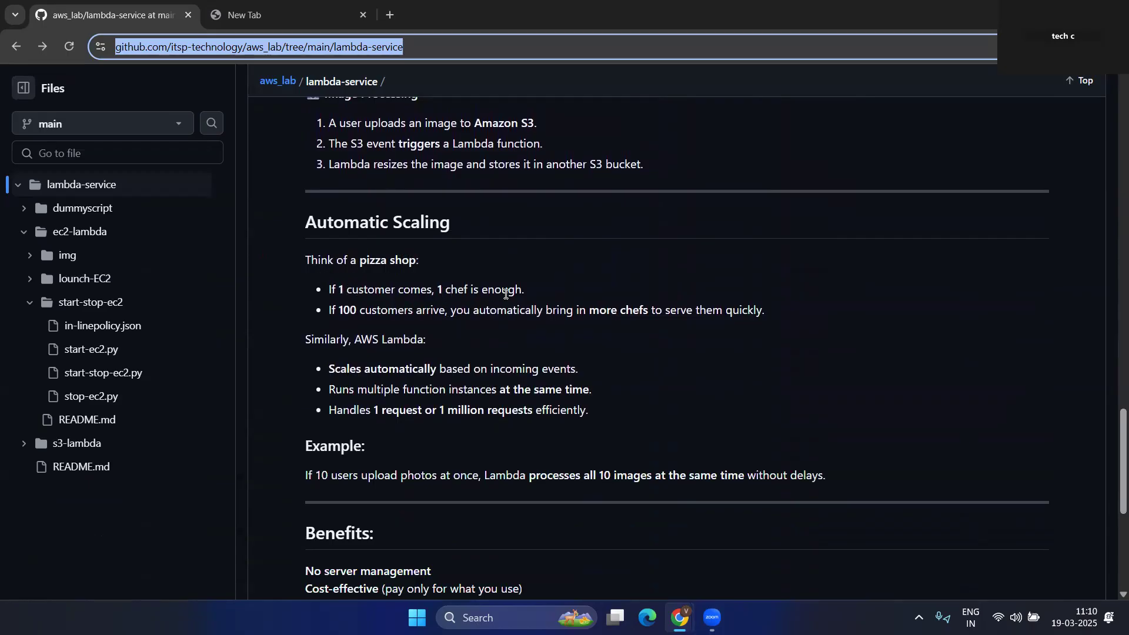
{"action": "left_click_drag", "start_coordinate": [525, 290], "coordinate": [331, 289]}
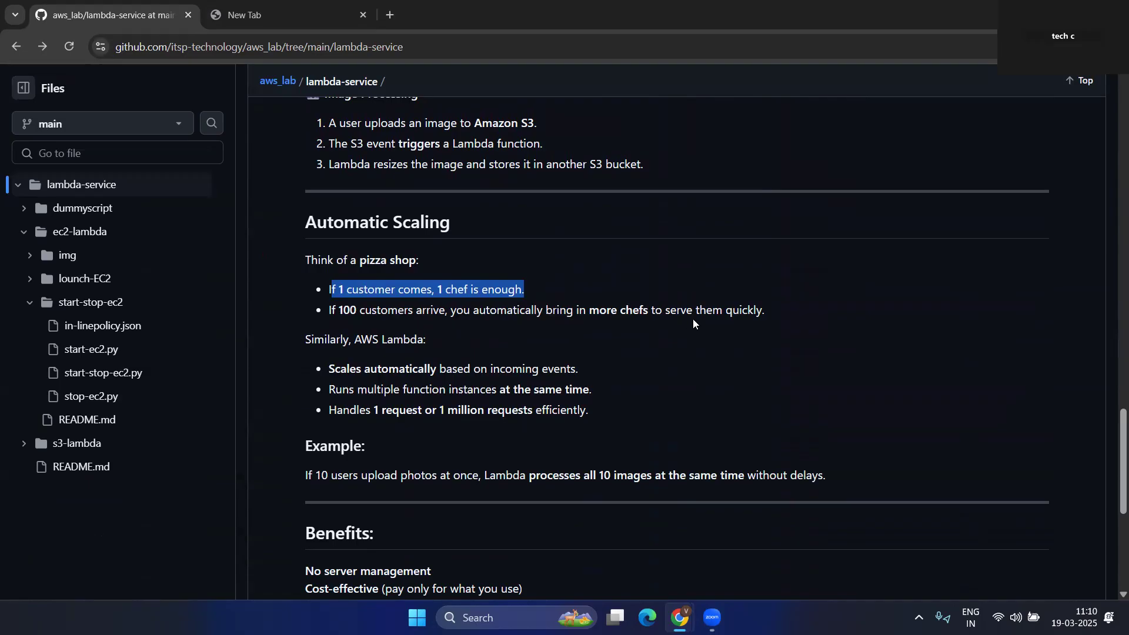
{"action": "left_click_drag", "start_coordinate": [767, 312], "coordinate": [297, 262]}
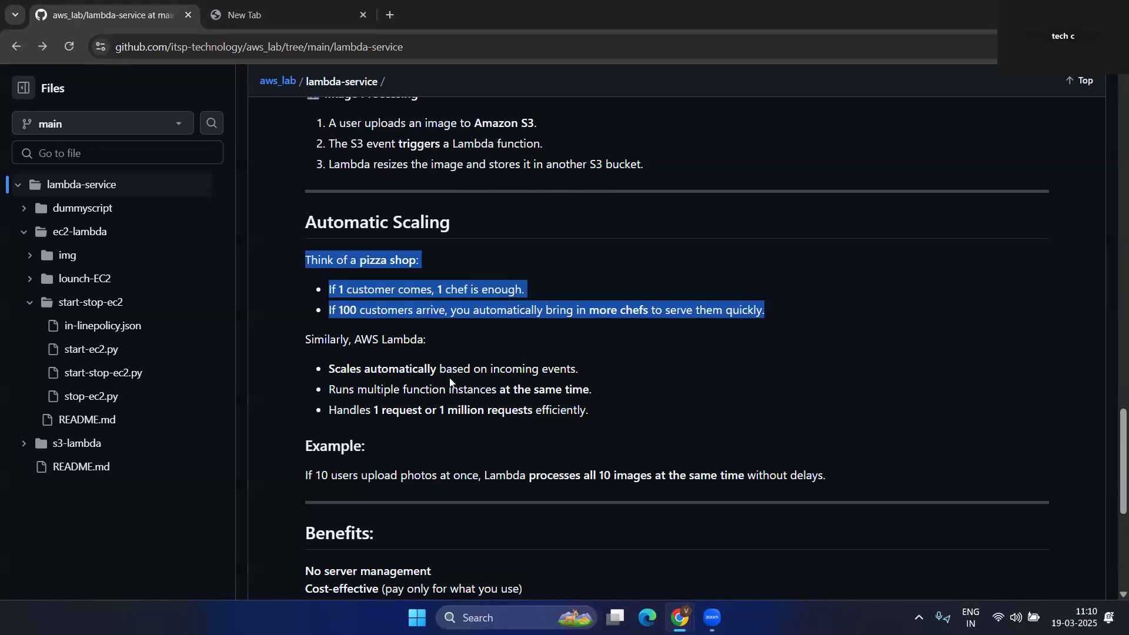
{"action": "left_click_drag", "start_coordinate": [581, 372], "coordinate": [317, 375]}
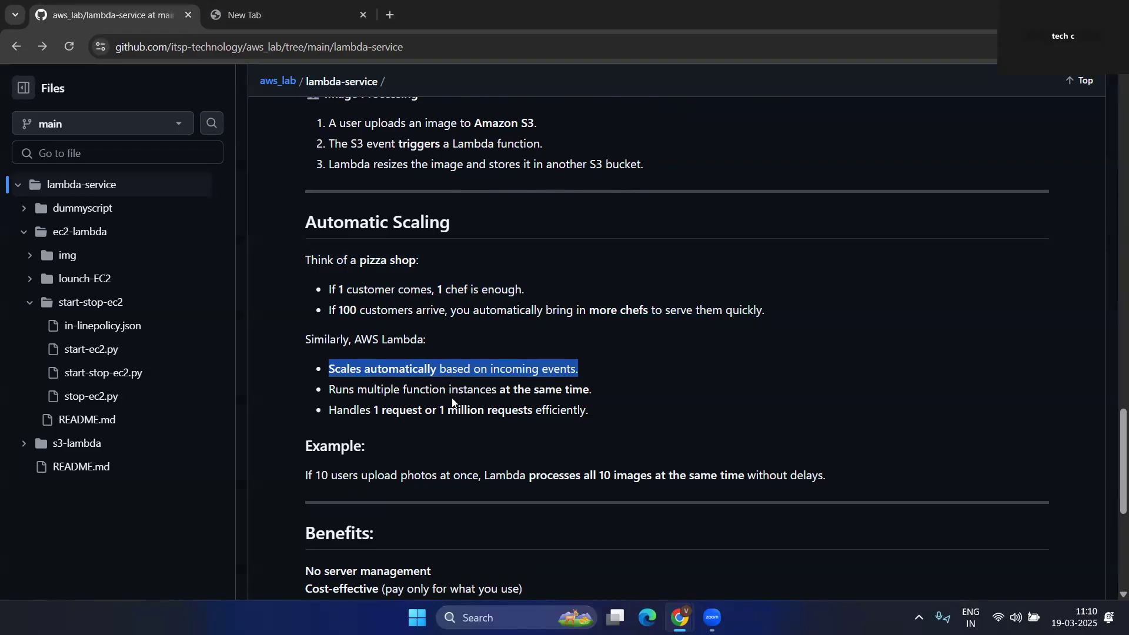
{"action": "left_click_drag", "start_coordinate": [592, 390], "coordinate": [343, 394]}
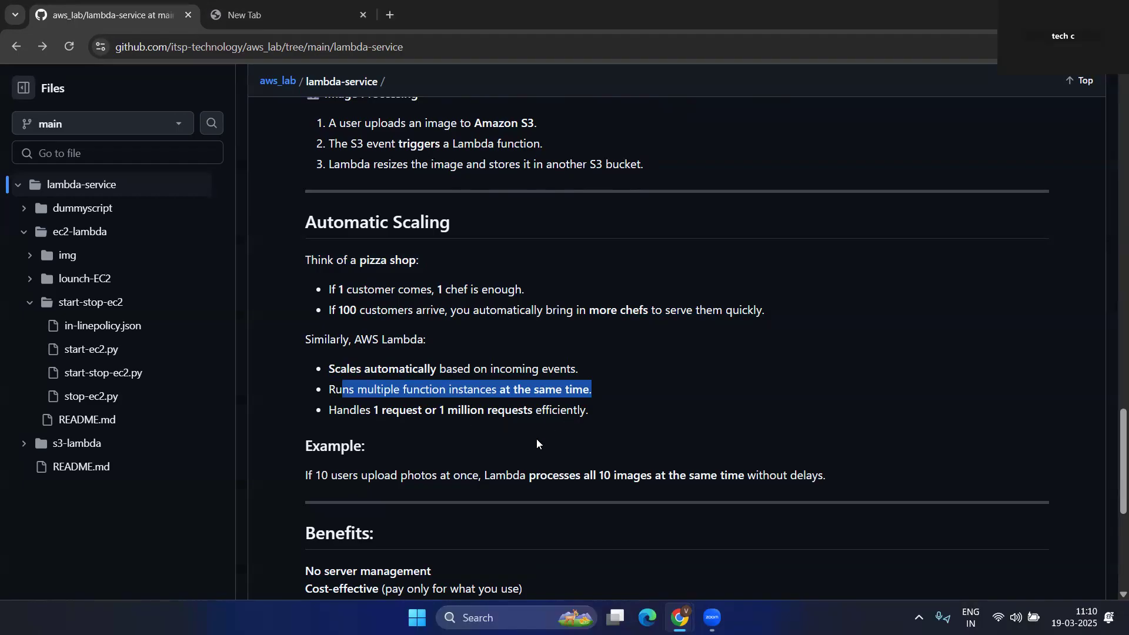
{"action": "scroll", "coordinate": [472, 441], "scroll_direction": "down", "scroll_amount": 2}
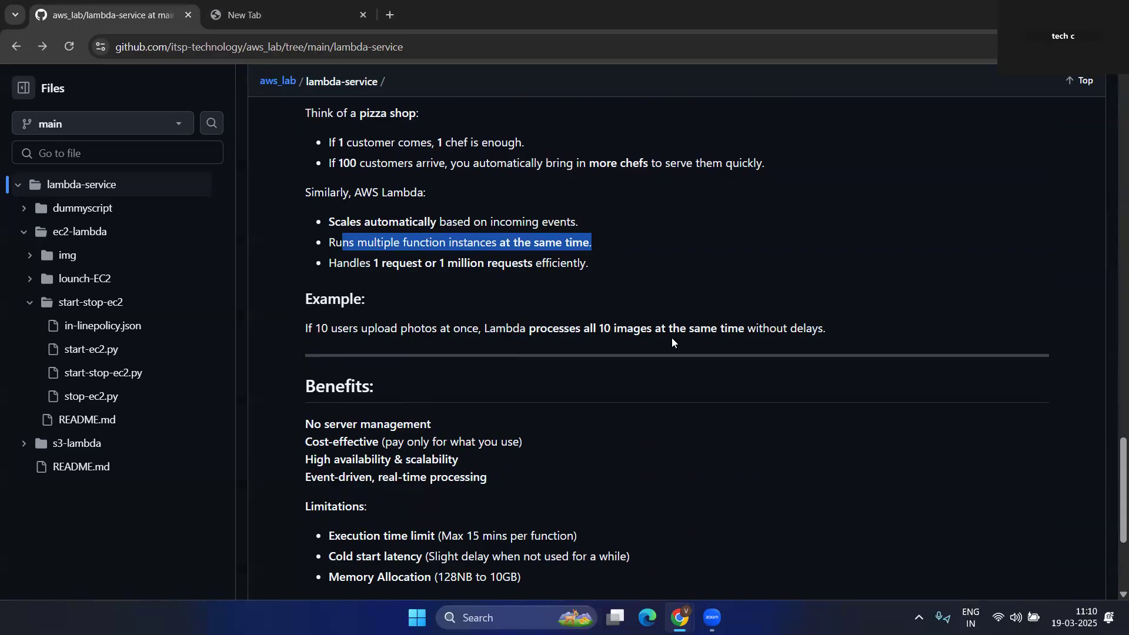
{"action": "left_click_drag", "start_coordinate": [829, 329], "coordinate": [302, 330]}
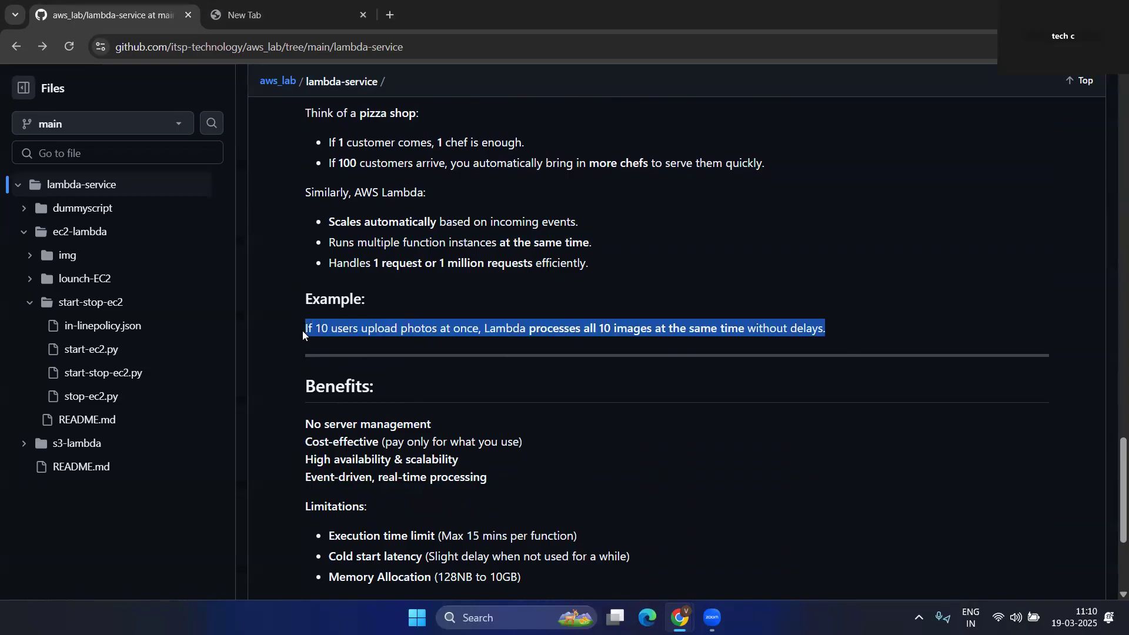
- Highlight the benefits (no server management, cost-effective, real-time processing) and the 15-minute limit
{"action": "scroll", "coordinate": [607, 391], "scroll_direction": "down", "scroll_amount": 1}
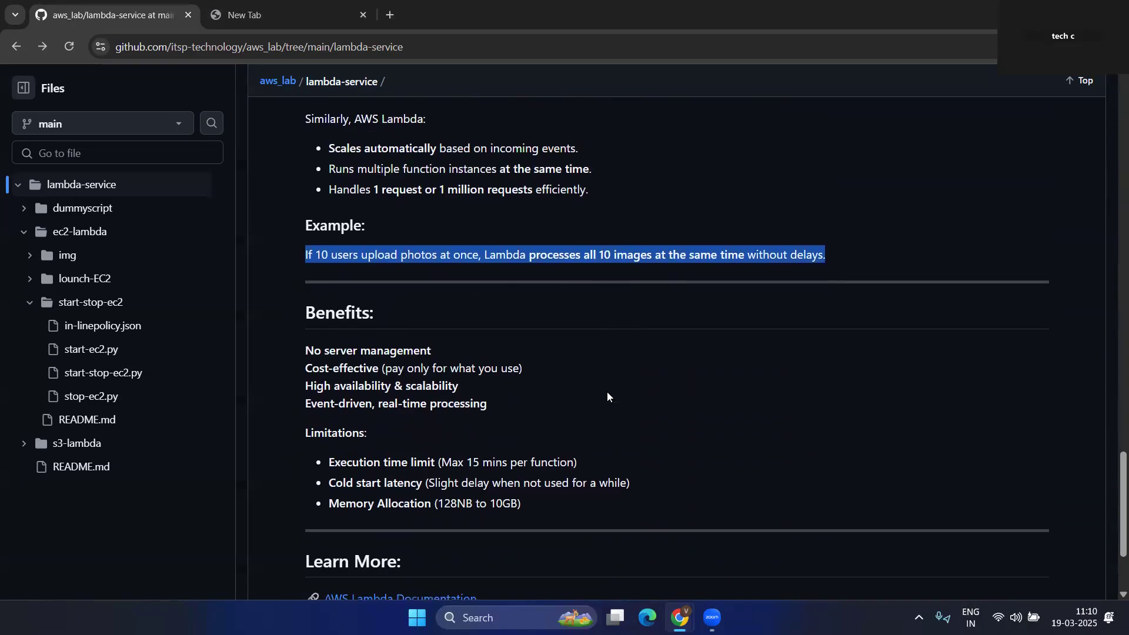
{"action": "scroll", "coordinate": [606, 391], "scroll_direction": "down", "scroll_amount": 1}
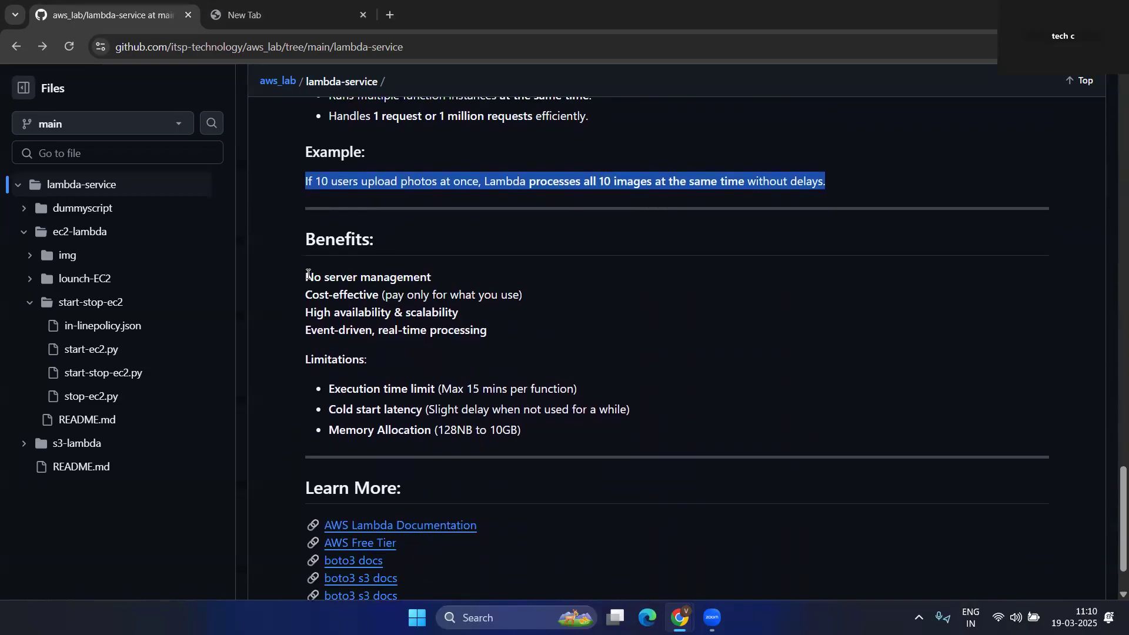
{"action": "left_click_drag", "start_coordinate": [431, 283], "coordinate": [364, 295]}
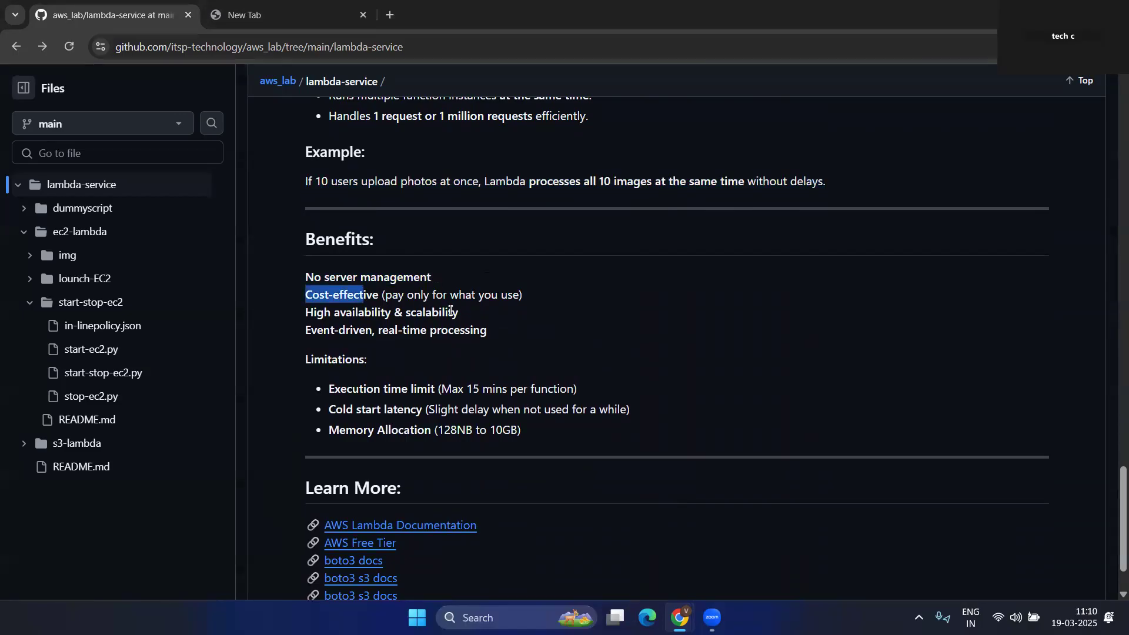
{"action": "left_click_drag", "start_coordinate": [522, 296], "coordinate": [374, 295]}
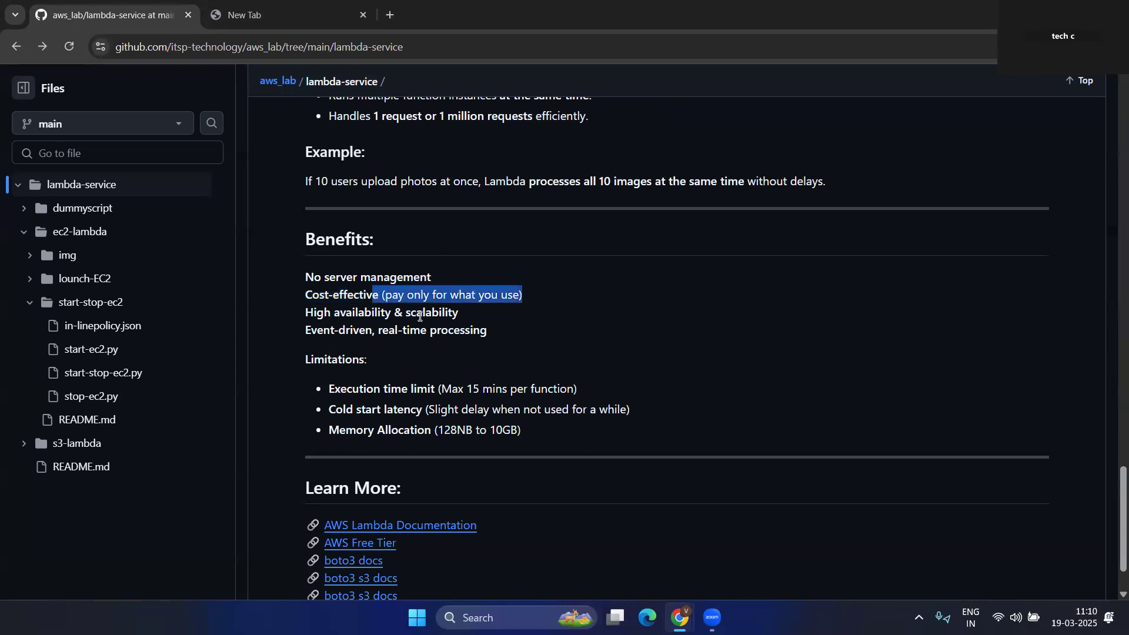
{"action": "left_click_drag", "start_coordinate": [380, 333], "coordinate": [514, 333]}
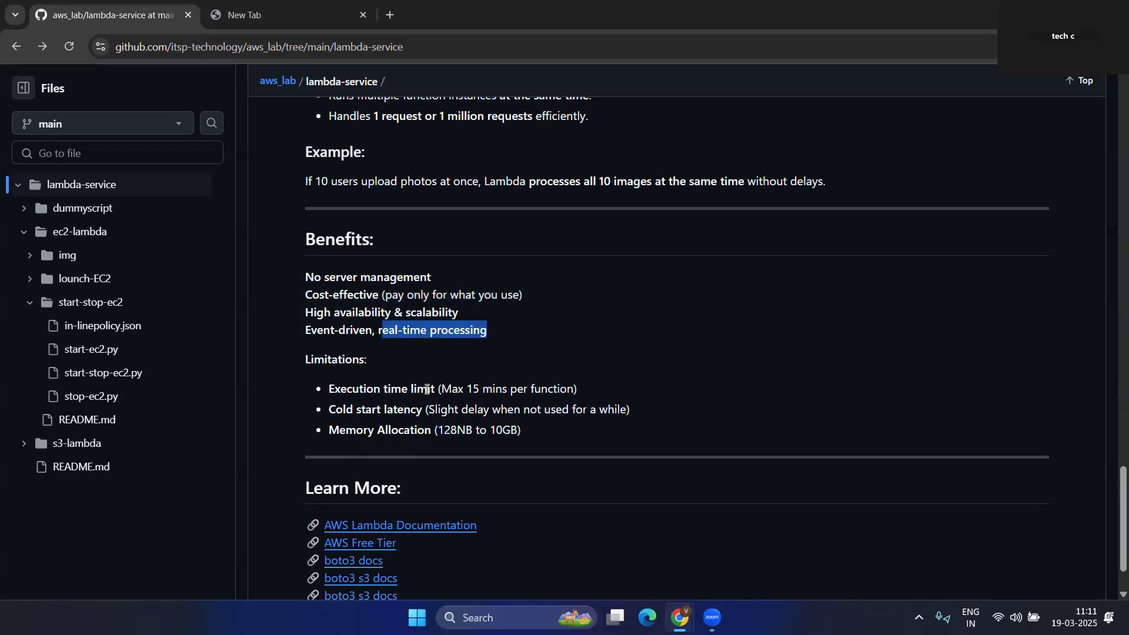
{"action": "left_click_drag", "start_coordinate": [443, 389], "coordinate": [337, 399]}
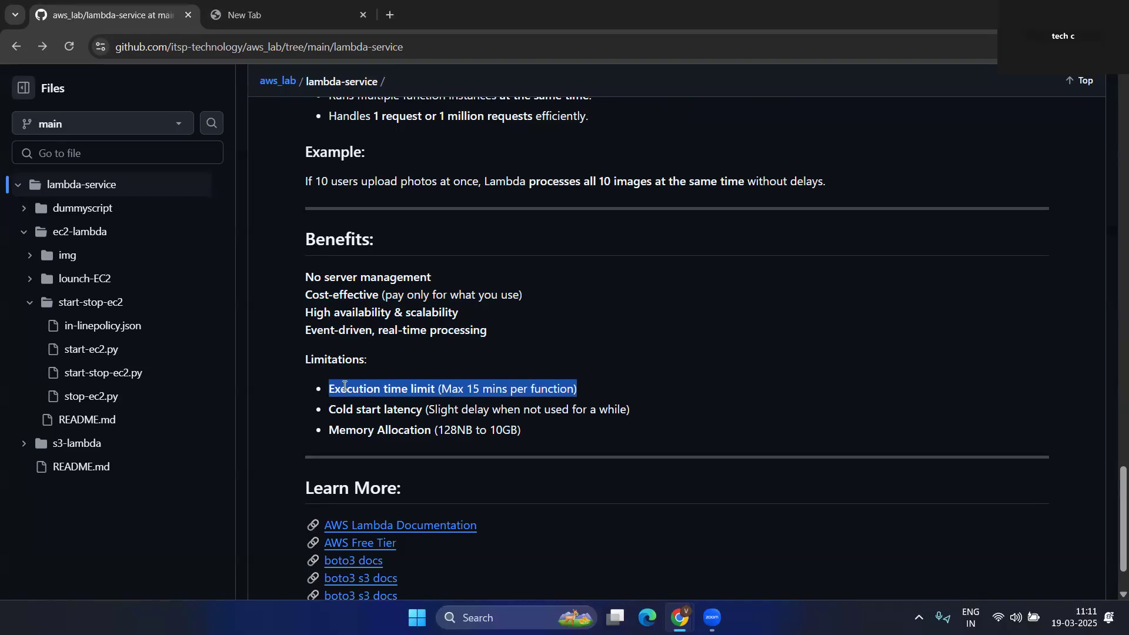
- Highlight the cold start and memory range limitations, then scroll back up to the architecture diagram
{"action": "left_click", "coordinate": [374, 369]}
{"action": "scroll", "coordinate": [375, 370], "scroll_direction": "down", "scroll_amount": 1}
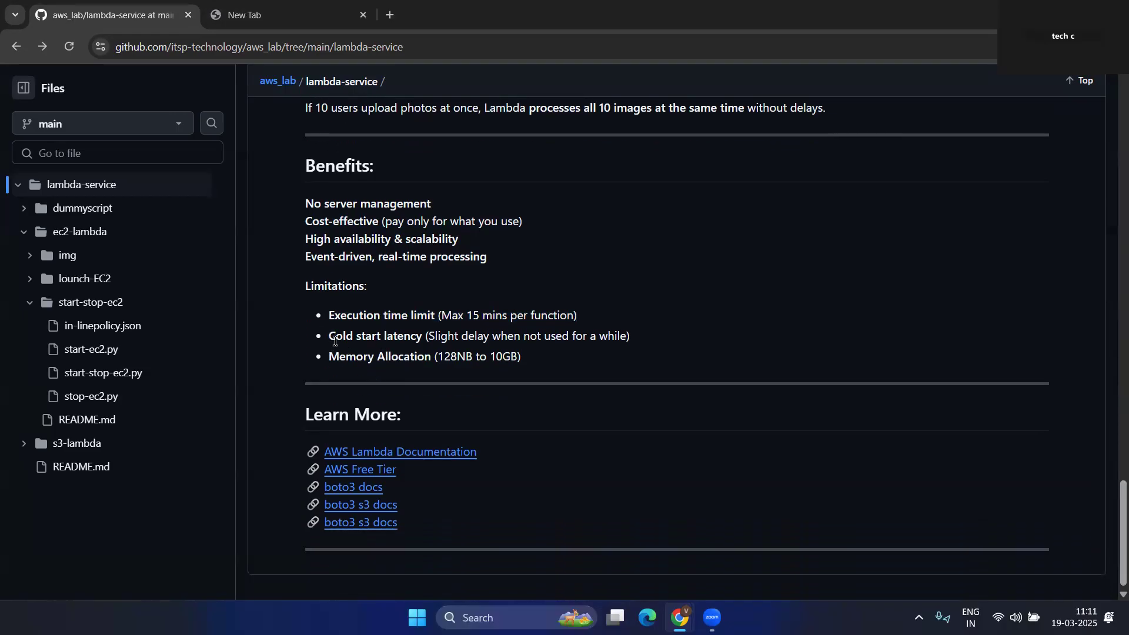
{"action": "left_click_drag", "start_coordinate": [422, 339], "coordinate": [333, 338]}
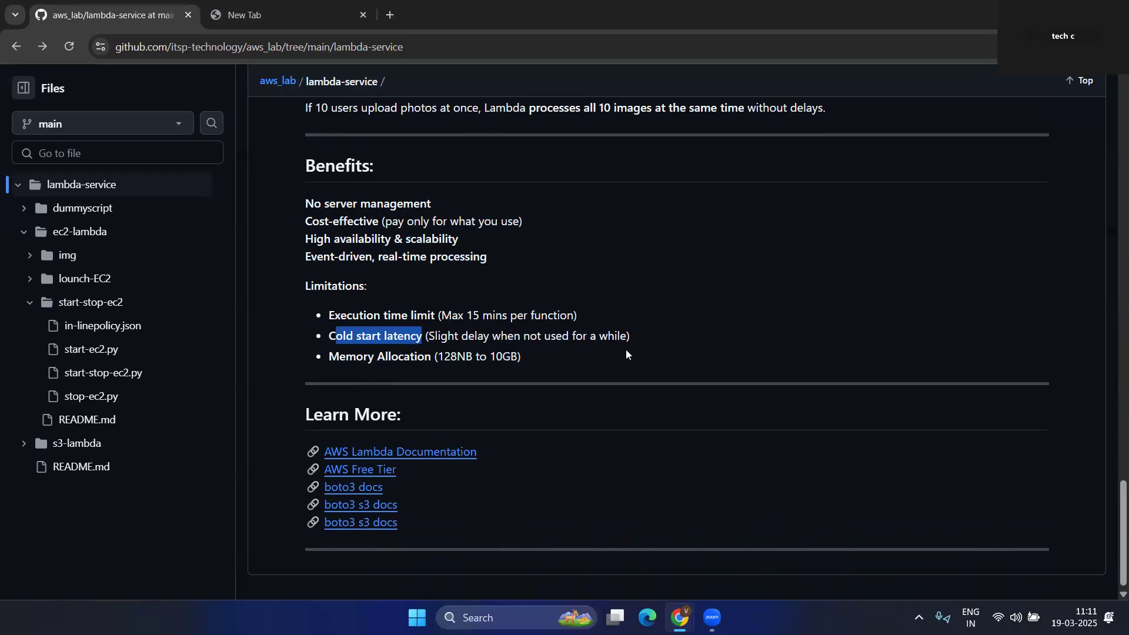
{"action": "left_click_drag", "start_coordinate": [442, 358], "coordinate": [518, 355]}
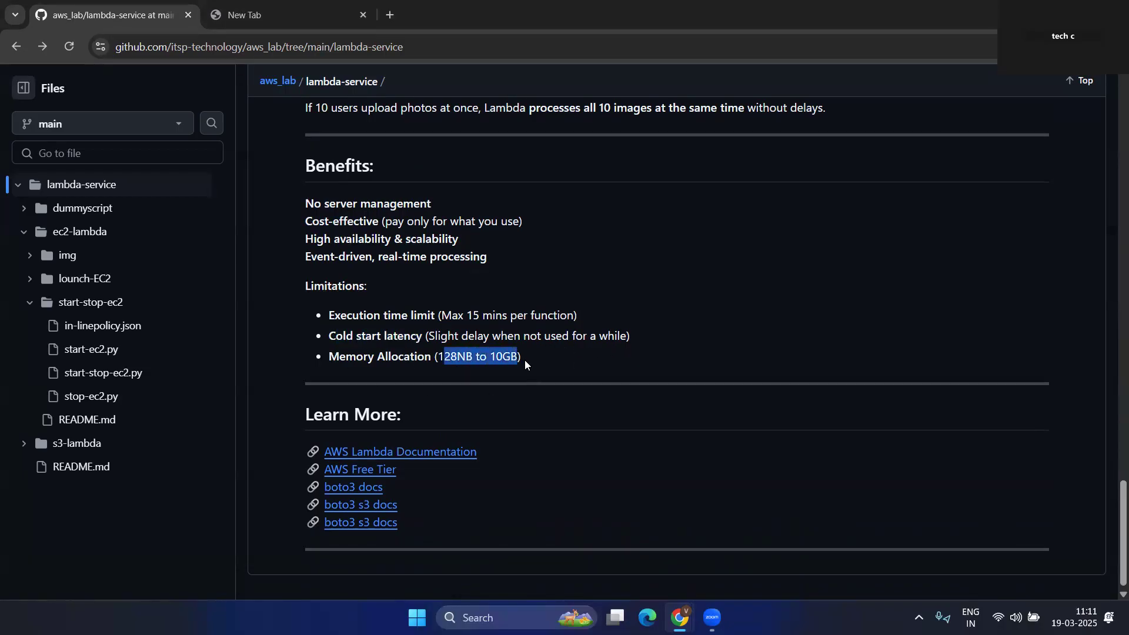
{"action": "left_click", "coordinate": [525, 359]}
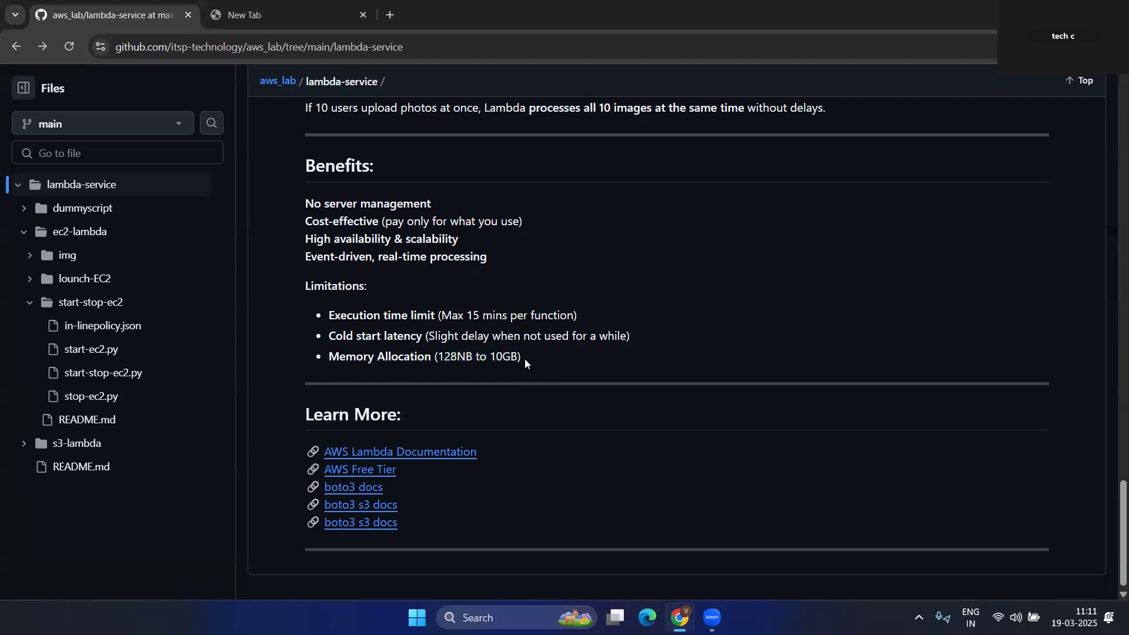
{"action": "scroll", "coordinate": [437, 318], "scroll_direction": "up", "scroll_amount": 1}
{"action": "scroll", "coordinate": [437, 318], "scroll_direction": "up", "scroll_amount": 1}
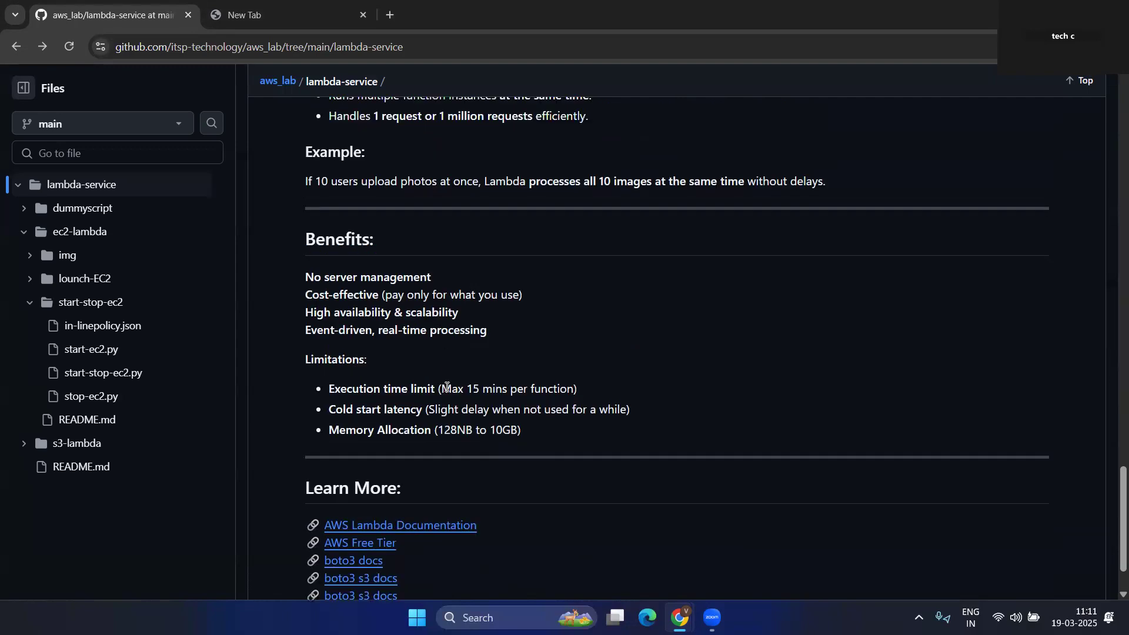
{"action": "left_click_drag", "start_coordinate": [521, 431], "coordinate": [325, 393]}
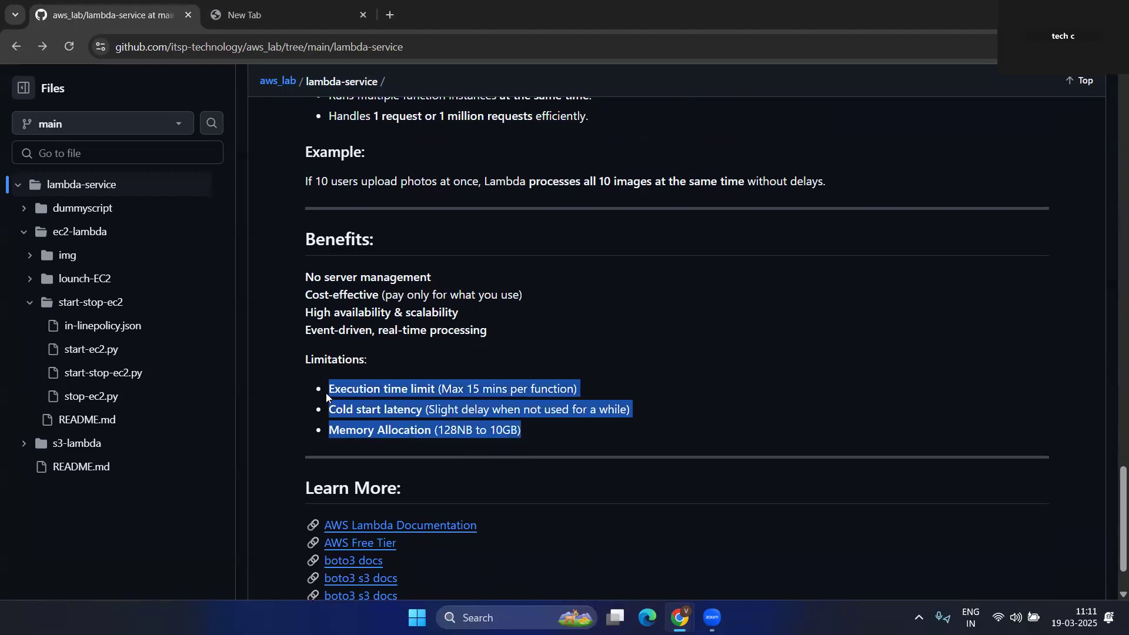
{"action": "left_click", "coordinate": [705, 369]}
{"action": "scroll", "coordinate": [747, 388], "scroll_direction": "up", "scroll_amount": 19}
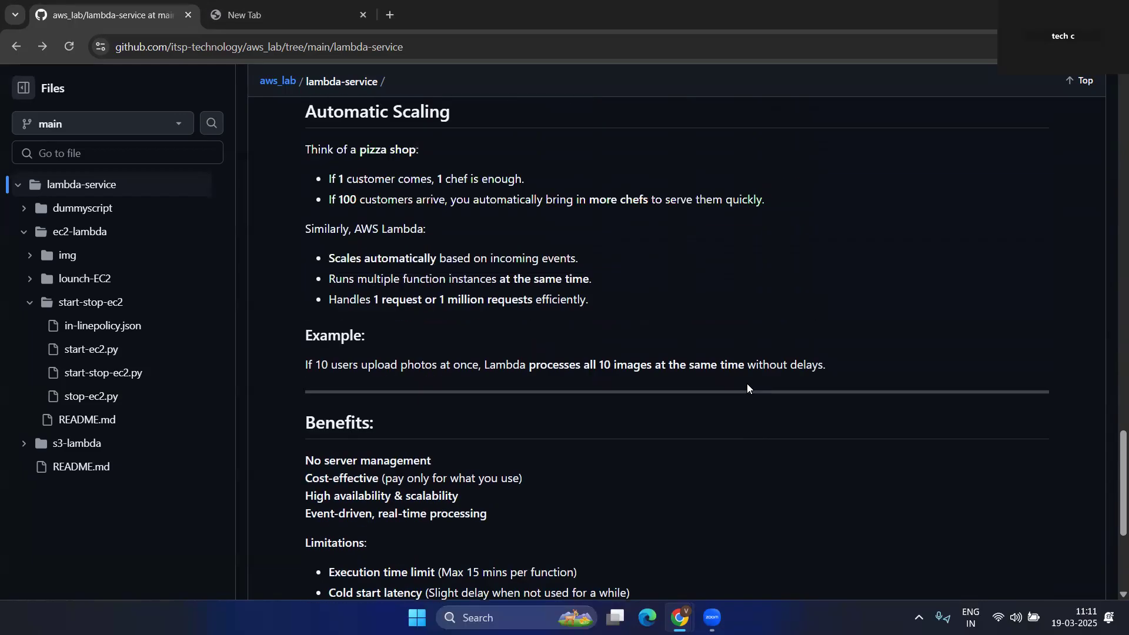
{"action": "scroll", "coordinate": [746, 388], "scroll_direction": "up", "scroll_amount": 5}
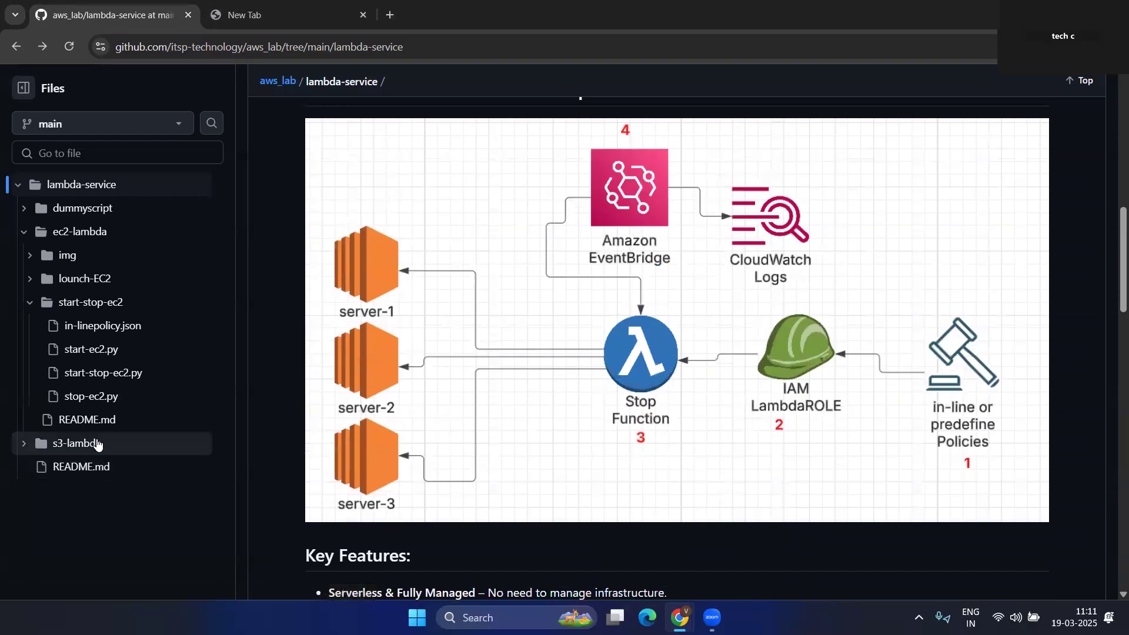
- Open start-stop-ec2.py in the repository and select its whole script
{"action": "left_click", "coordinate": [96, 374]}
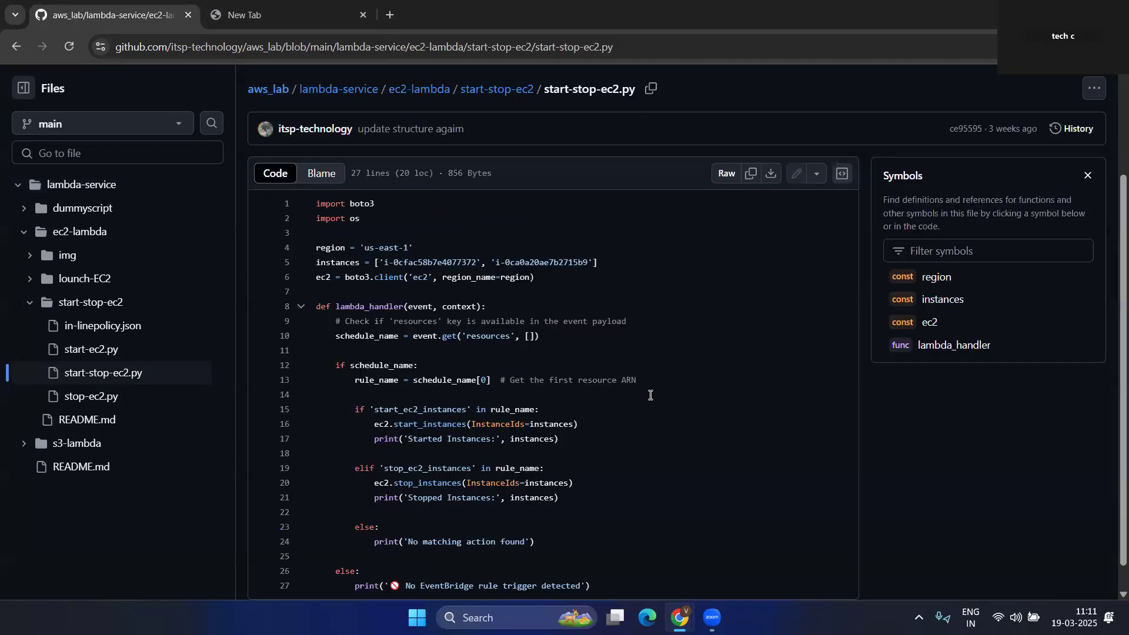
{"action": "scroll", "coordinate": [650, 395], "scroll_direction": "down", "scroll_amount": 1}
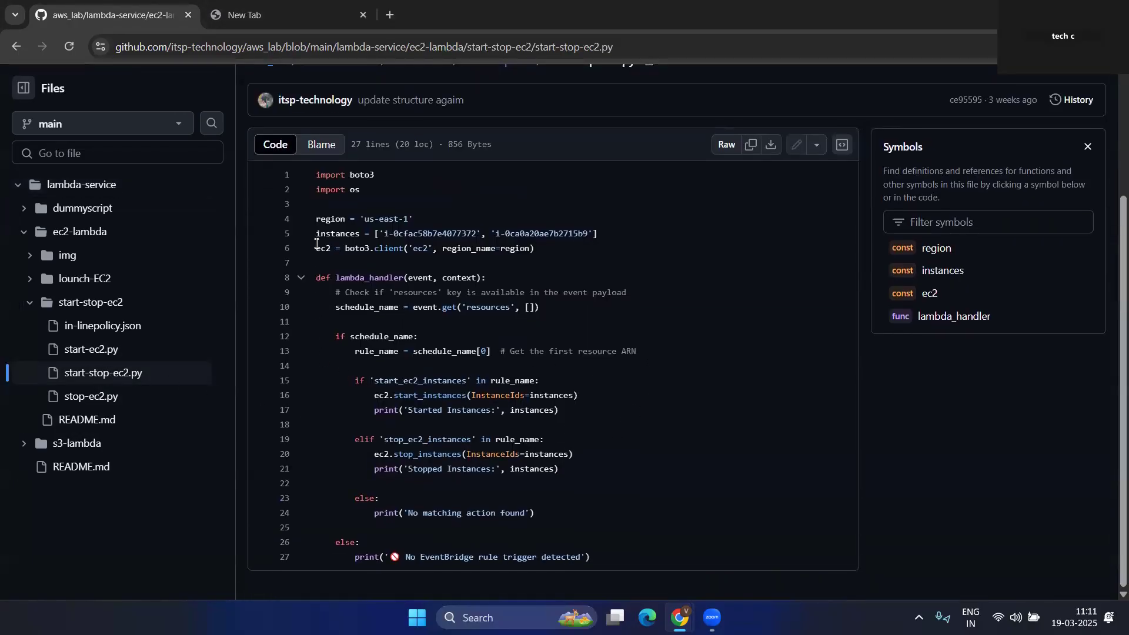
{"action": "left_click_drag", "start_coordinate": [316, 179], "coordinate": [488, 559]}
{"action": "left_click", "coordinate": [772, 526]}
- Load Excalidraw in the empty new browser tab
{"action": "left_click", "coordinate": [300, 4]}
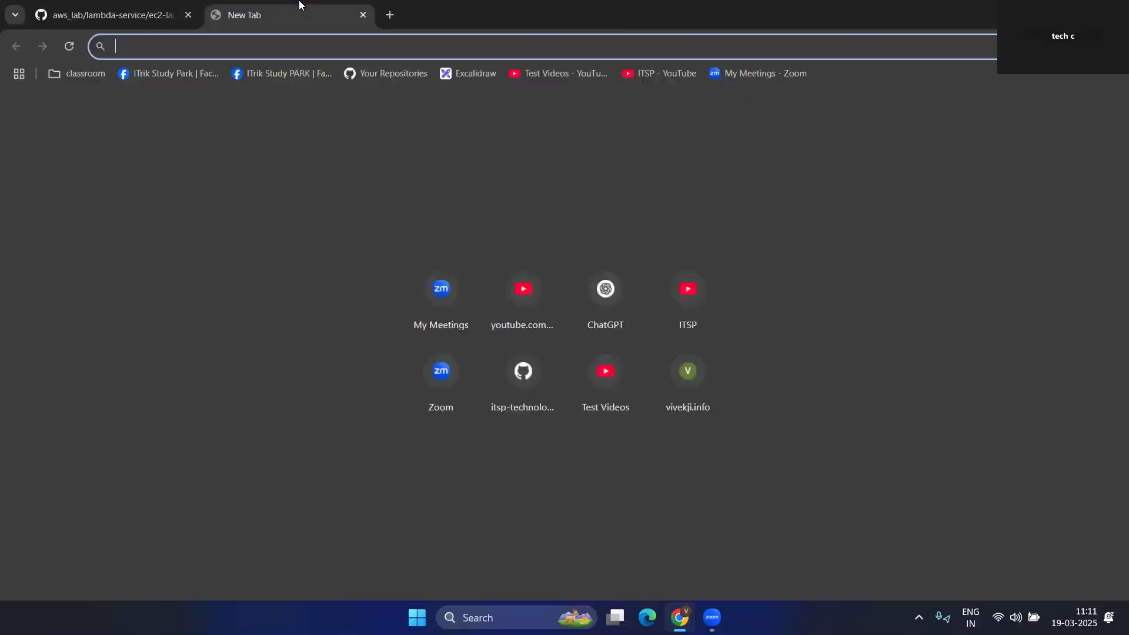
{"action": "left_click", "coordinate": [475, 77]}
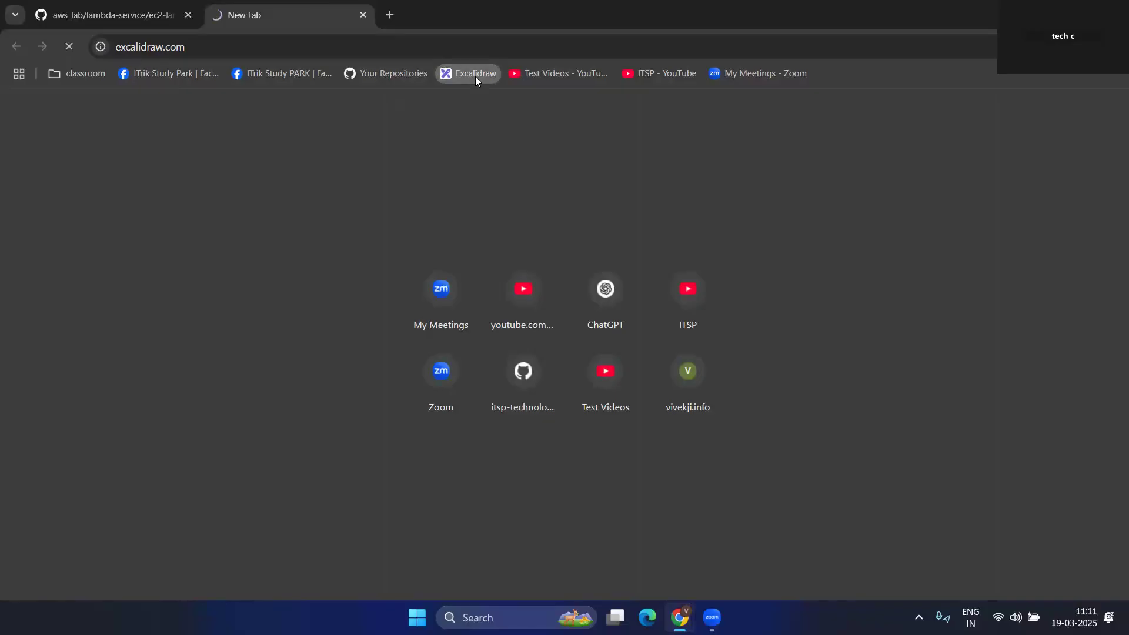
{"action": "scroll", "coordinate": [660, 329], "scroll_direction": "down", "scroll_amount": 7}
{"action": "scroll", "coordinate": [660, 330], "scroll_direction": "down", "scroll_amount": 8}
{"action": "scroll", "coordinate": [660, 330], "scroll_direction": "up", "scroll_amount": 1}
{"action": "scroll", "coordinate": [660, 330], "scroll_direction": "down", "scroll_amount": 1}
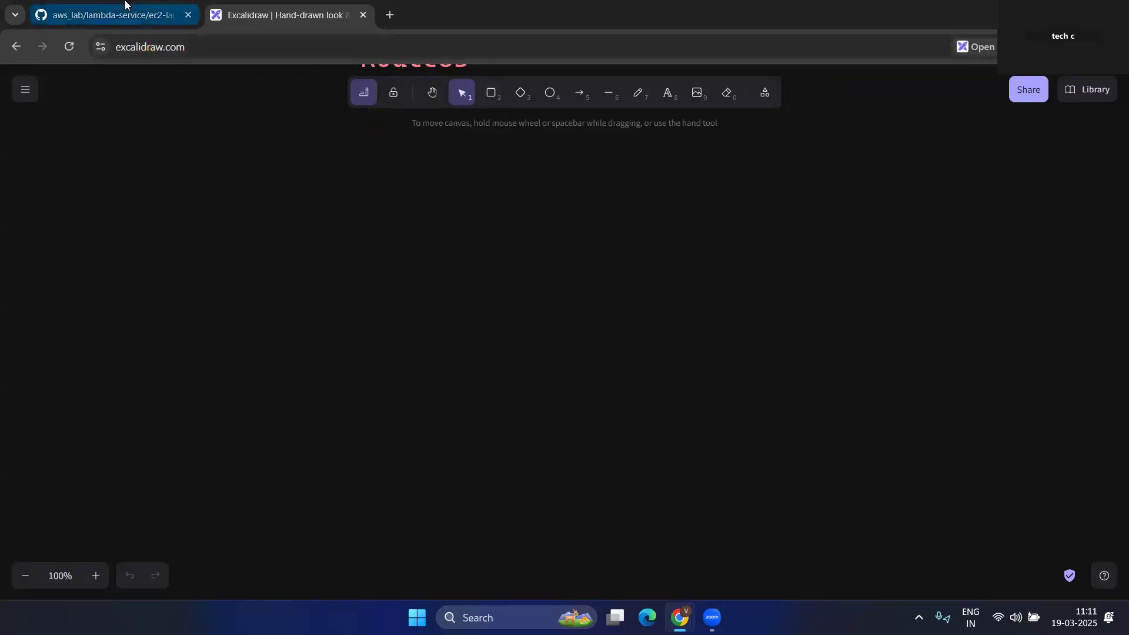
- Draw two rounded rectangles on the canvas, one above the other
{"action": "left_click", "coordinate": [493, 94]}
{"action": "left_click_drag", "start_coordinate": [561, 193], "coordinate": [723, 257]}
{"action": "left_click", "coordinate": [492, 94]}
{"action": "left_click_drag", "start_coordinate": [568, 293], "coordinate": [593, 323]}
{"action": "left_click_drag", "start_coordinate": [696, 349], "coordinate": [751, 361]}
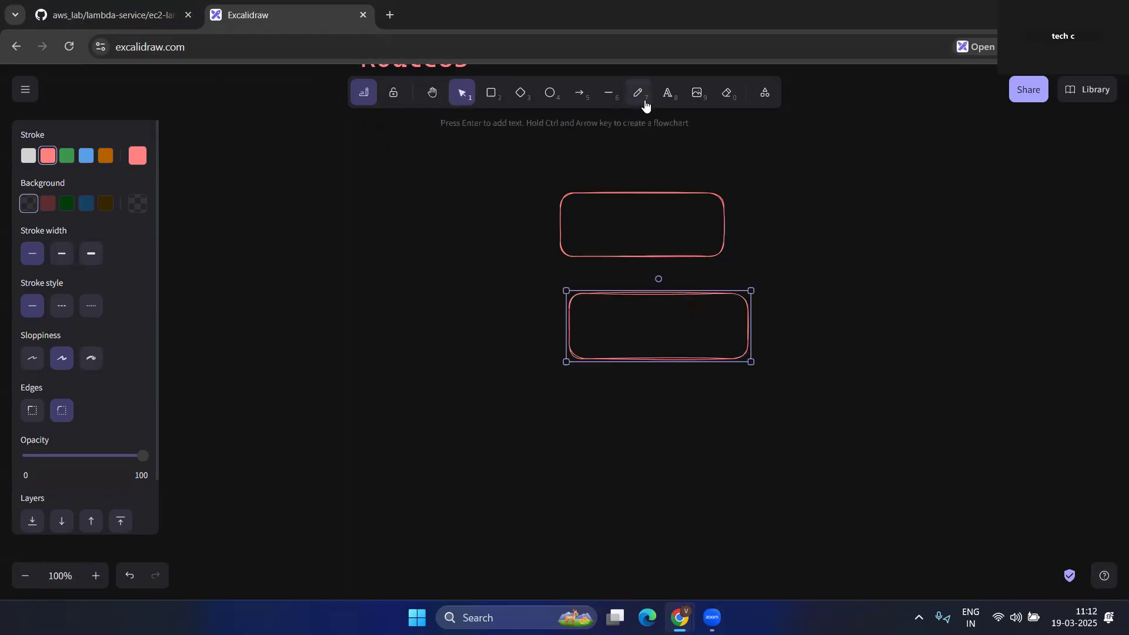
{"action": "left_click", "coordinate": [672, 95]}
{"action": "left_click", "coordinate": [585, 186]}
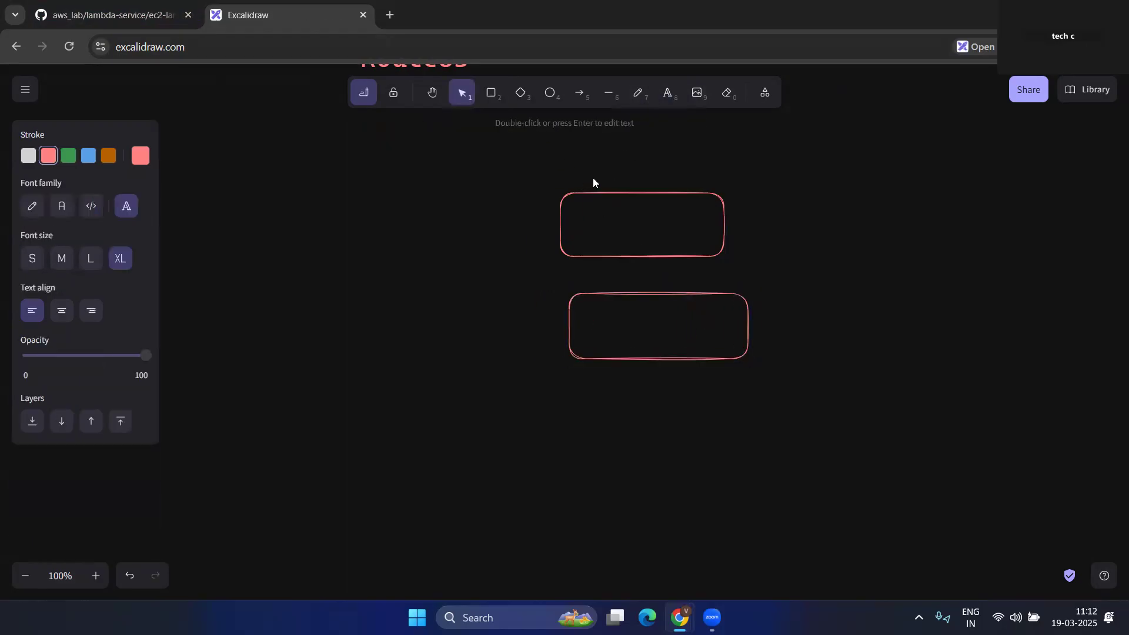
{"action": "key", "text": "Escape"}
- Label the upper box 'start fun'
{"action": "left_click", "coordinate": [668, 93]}
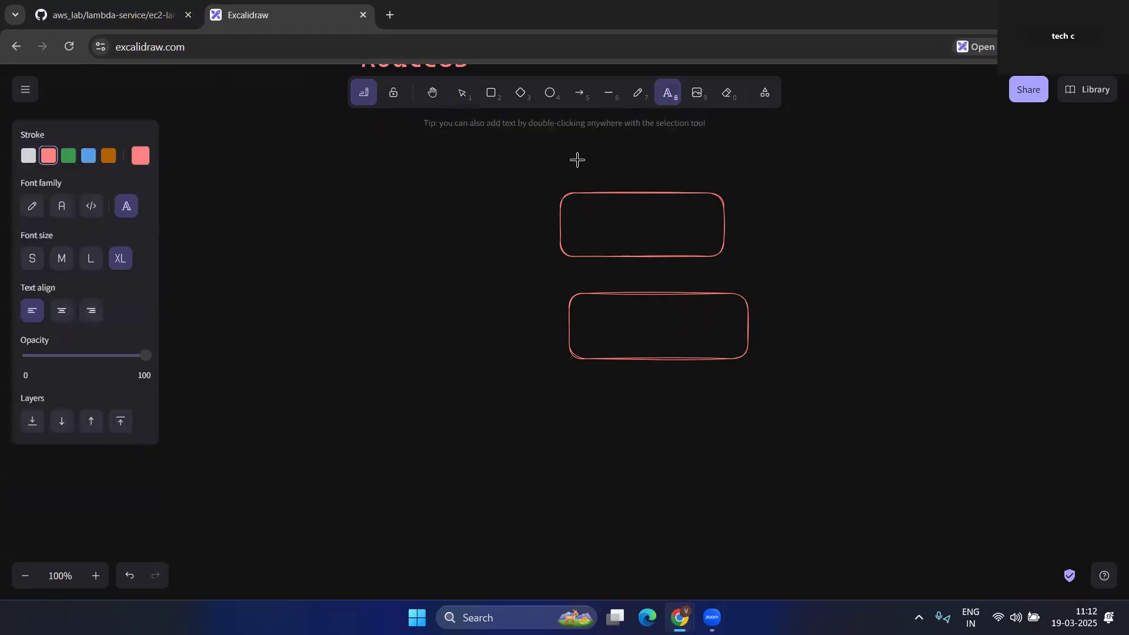
{"action": "left_click", "coordinate": [582, 178]}
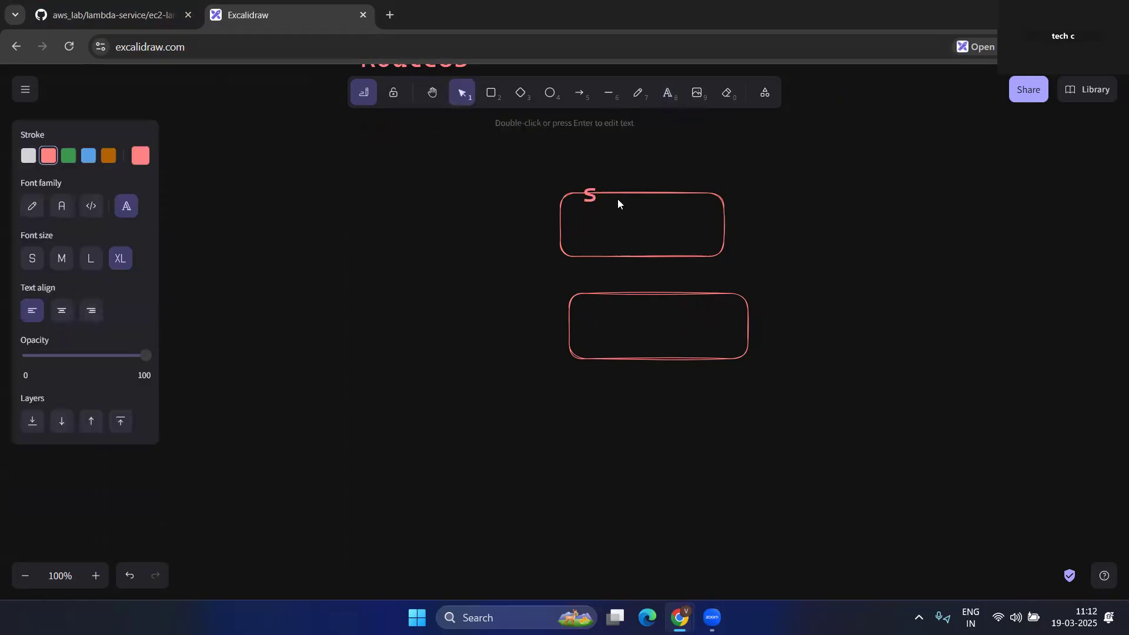
{"action": "type", "text": "st"}
{"action": "key", "text": "Caps_Lock"}
{"action": "type", "text": "SR"}
{"action": "key", "text": "Caps_Lock"}
{"action": "type", "text": "art fun"}
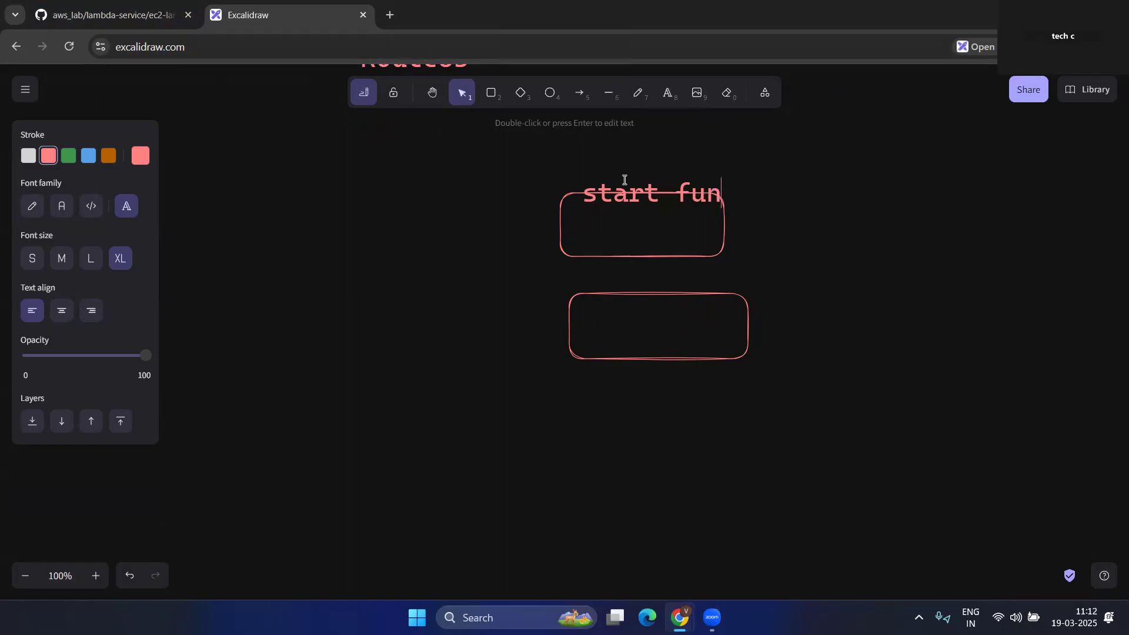
{"action": "left_click", "coordinate": [688, 250]}
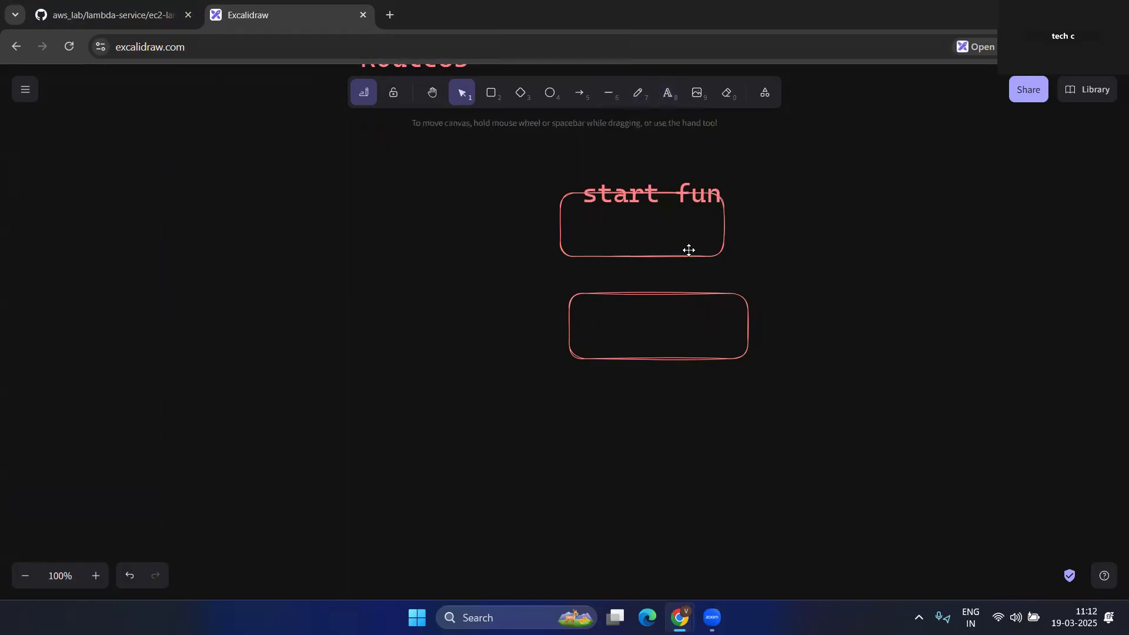
- Label the lower box 'stop fun'
{"action": "left_click", "coordinate": [665, 99]}
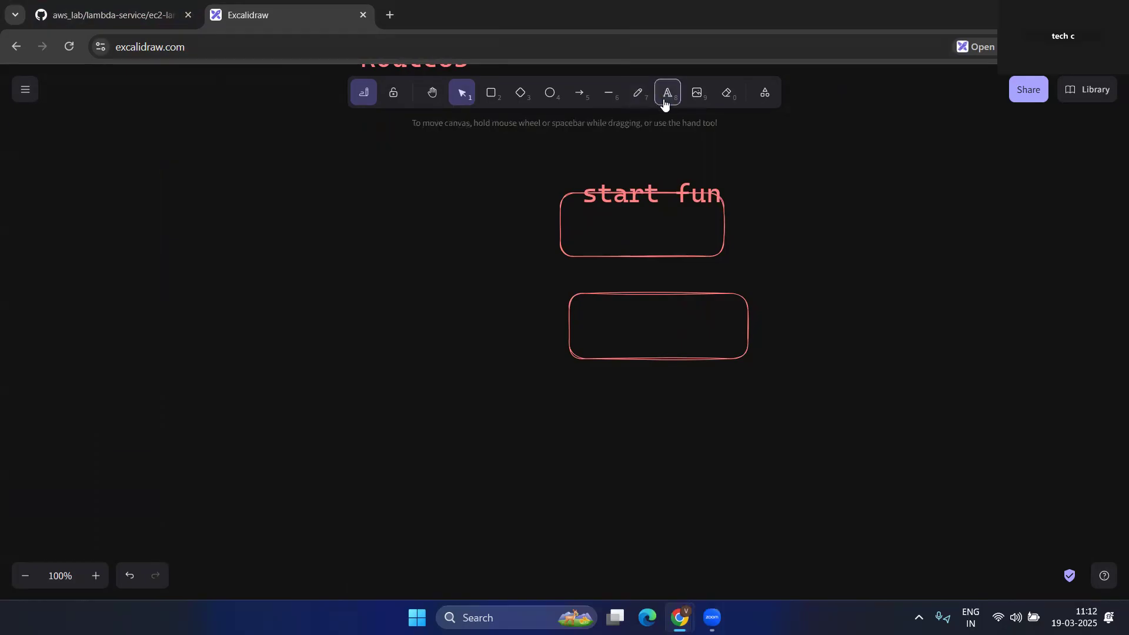
{"action": "left_click", "coordinate": [598, 283]}
{"action": "type", "text": "s"}
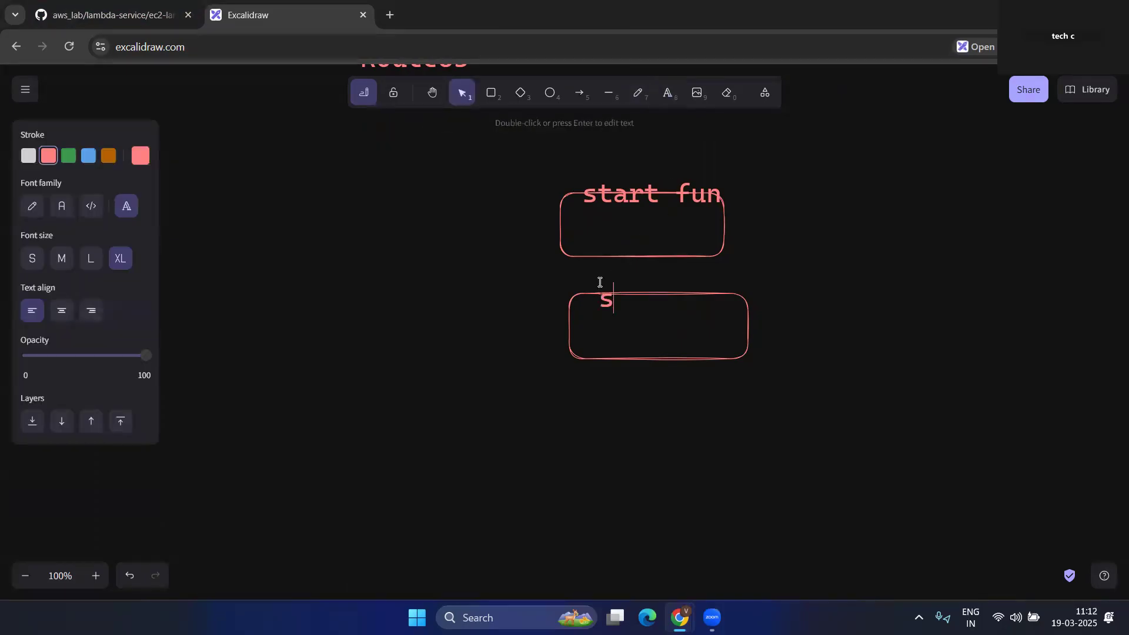
{"action": "type", "text": "top fun"}
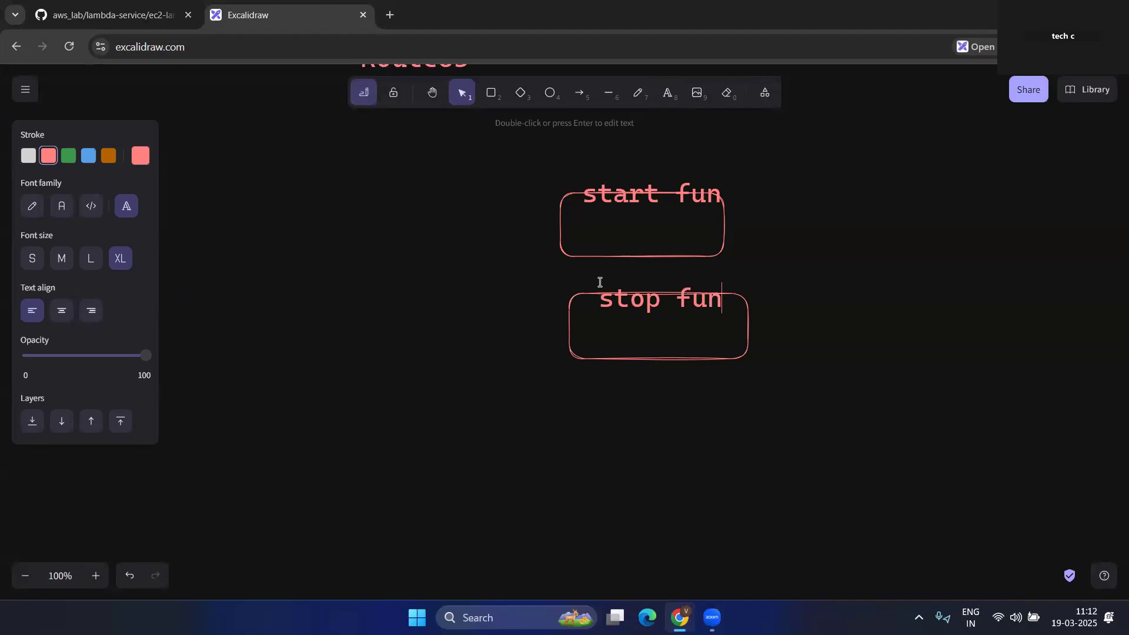
{"action": "left_click", "coordinate": [797, 232]}
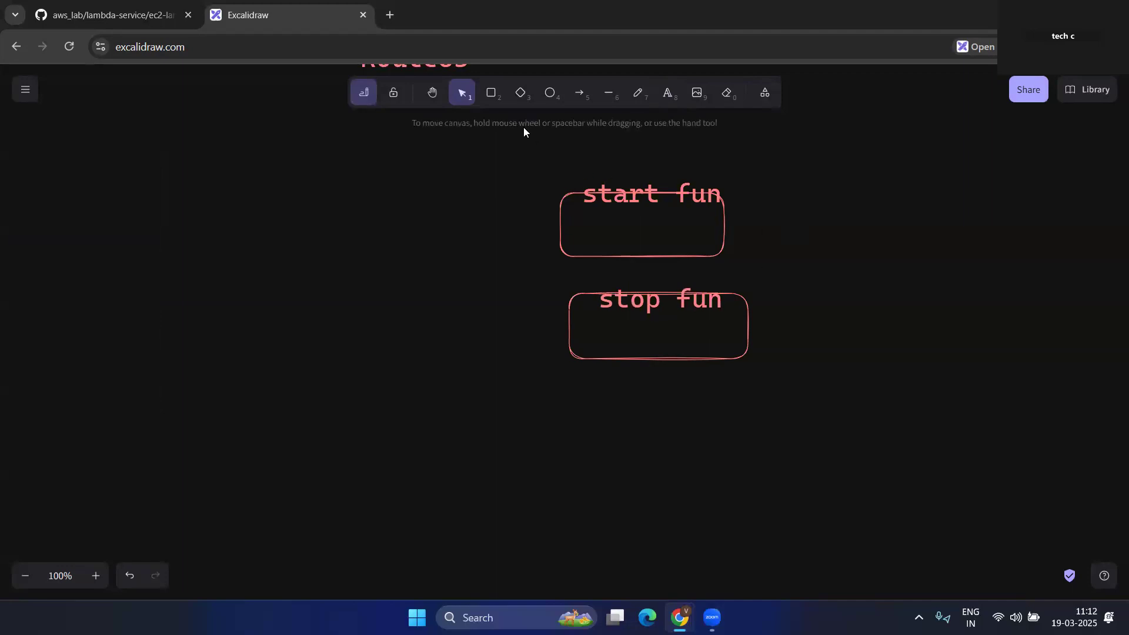
{"action": "left_click", "coordinate": [494, 96]}
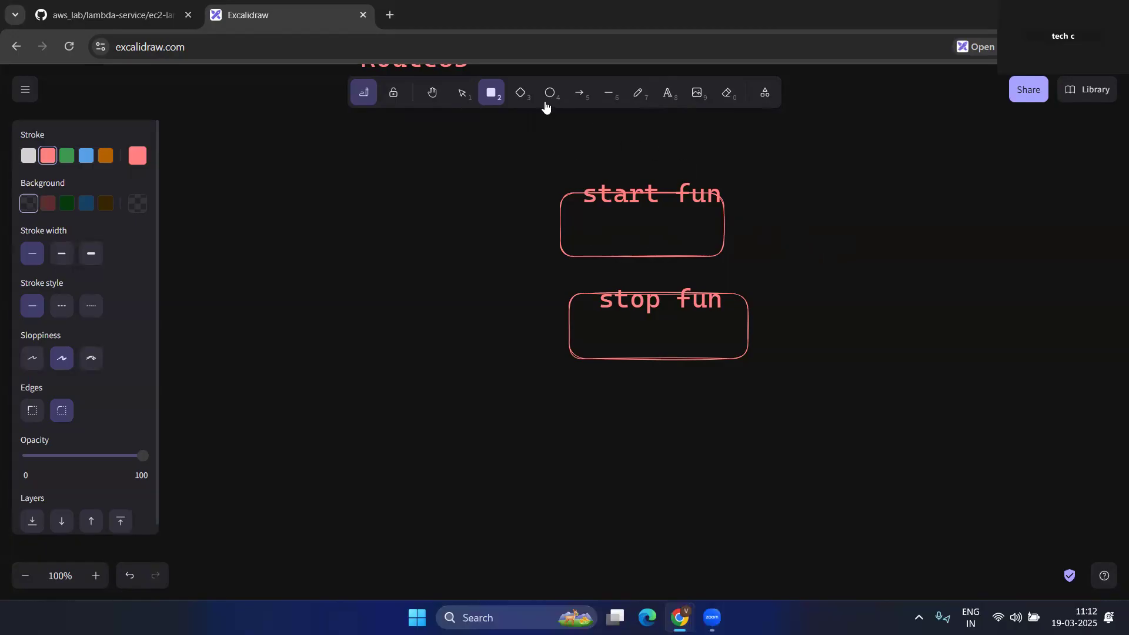
- Draw arrows from the start fun and stop fun boxes to a new box on the right
{"action": "left_click", "coordinate": [579, 93]}
{"action": "left_click_drag", "start_coordinate": [732, 209], "coordinate": [891, 242]}
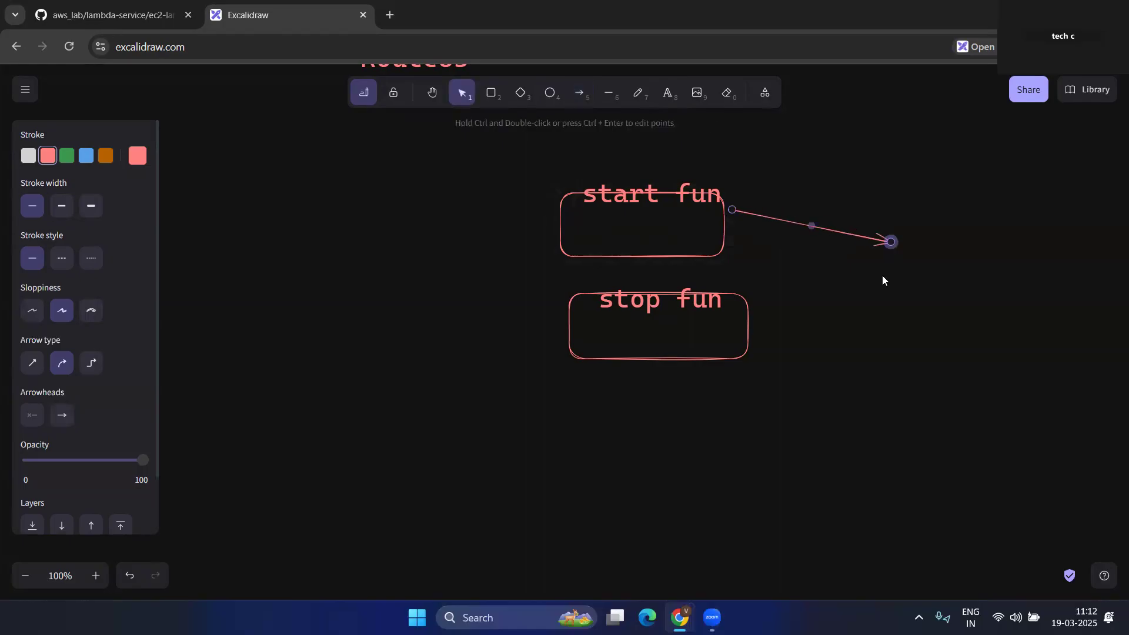
{"action": "left_click", "coordinate": [581, 95]}
{"action": "left_click_drag", "start_coordinate": [758, 321], "coordinate": [885, 259]}
{"action": "left_click", "coordinate": [719, 165]}
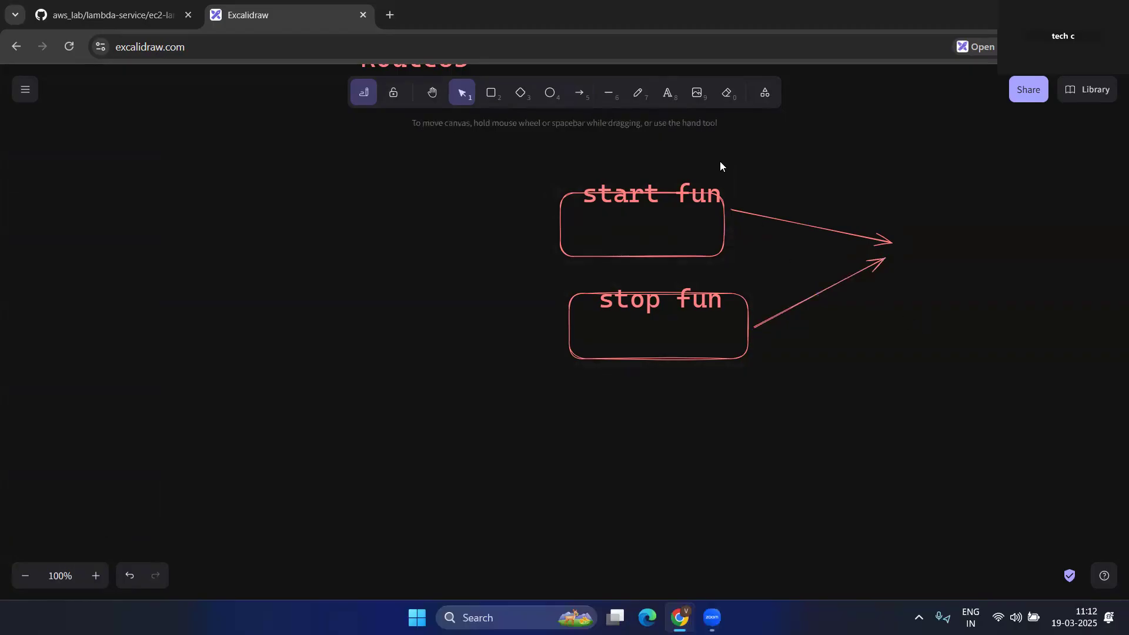
{"action": "left_click", "coordinate": [675, 100]}
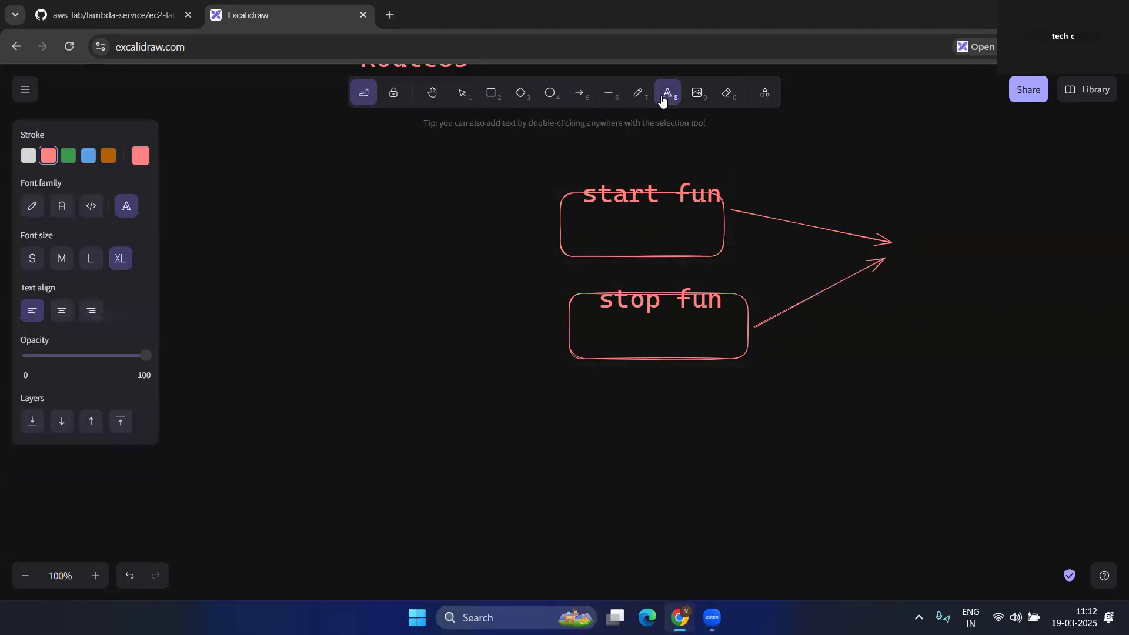
{"action": "left_click", "coordinate": [492, 96]}
{"action": "left_click_drag", "start_coordinate": [899, 182], "coordinate": [1070, 308]}
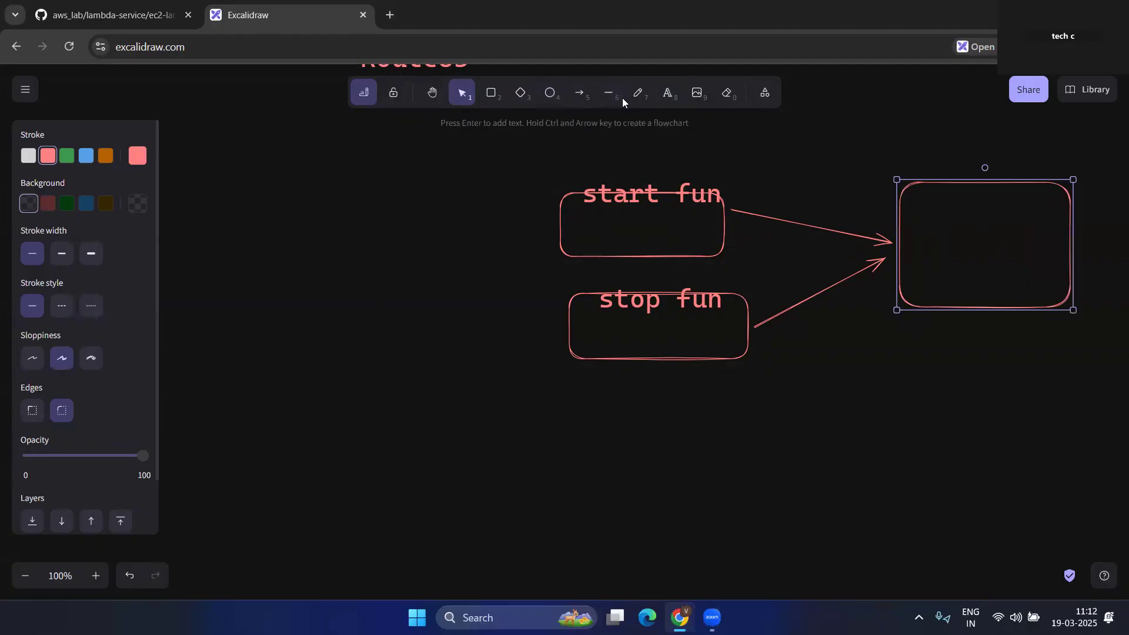
- Label the right-hand box 'stop-start-fun'
{"action": "left_click", "coordinate": [668, 94]}
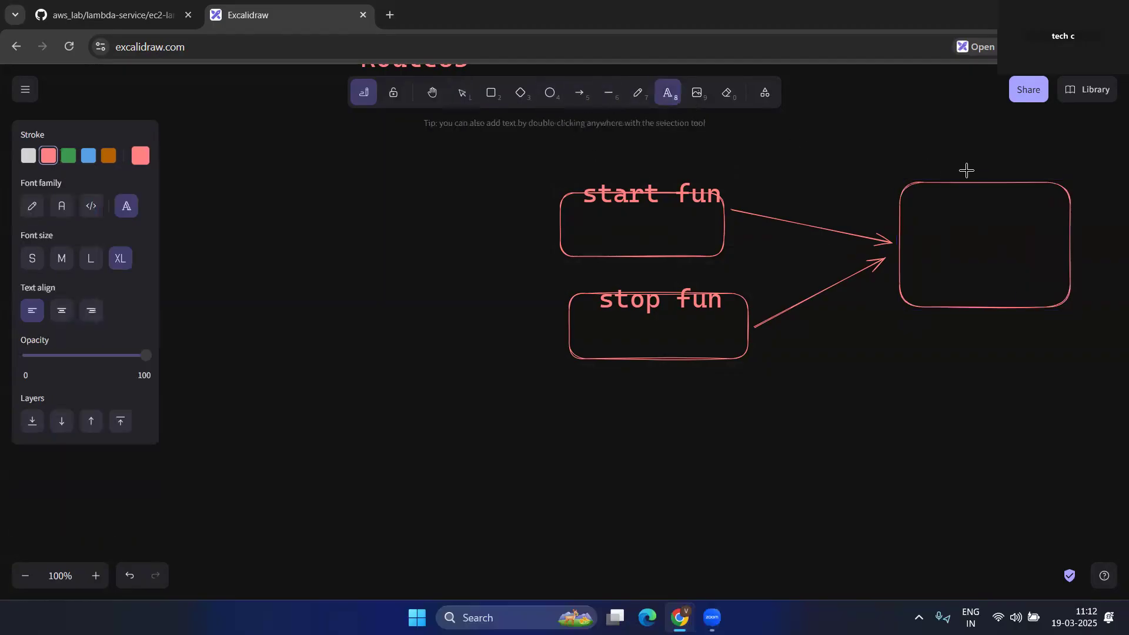
{"action": "left_click", "coordinate": [911, 158]}
{"action": "type", "text": "st"}
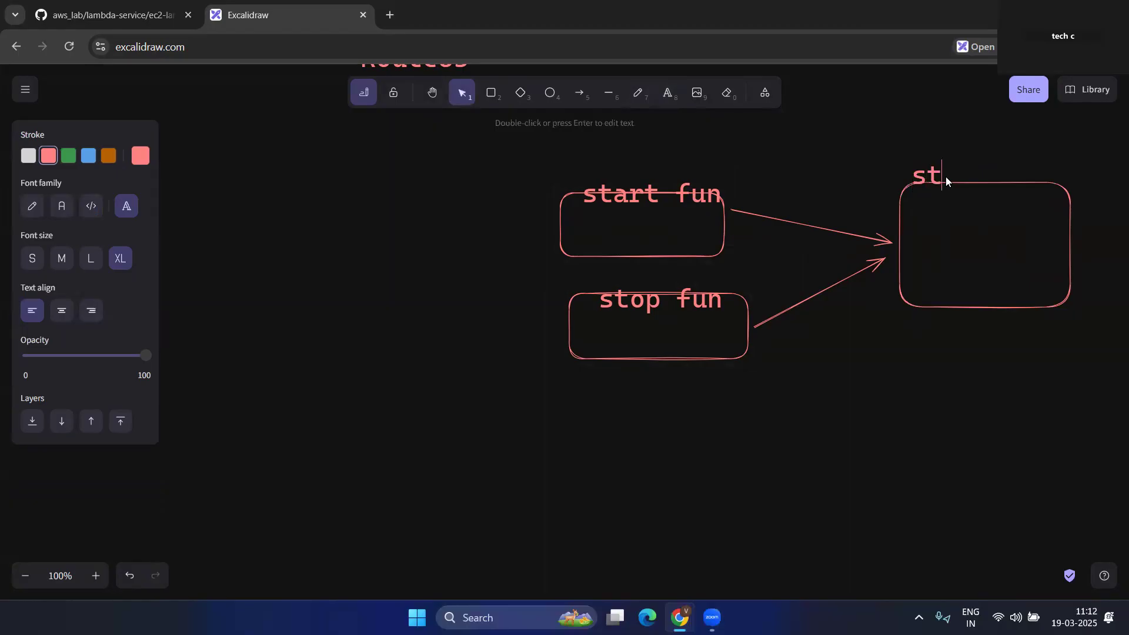
{"action": "type", "text": "art-t"}
{"action": "key", "text": "BackSpace"}
{"action": "key", "text": "BackSpace"}
{"action": "key", "text": "BackSpace"}
{"action": "key", "text": "BackSpace"}
{"action": "type", "text": "top-start"}
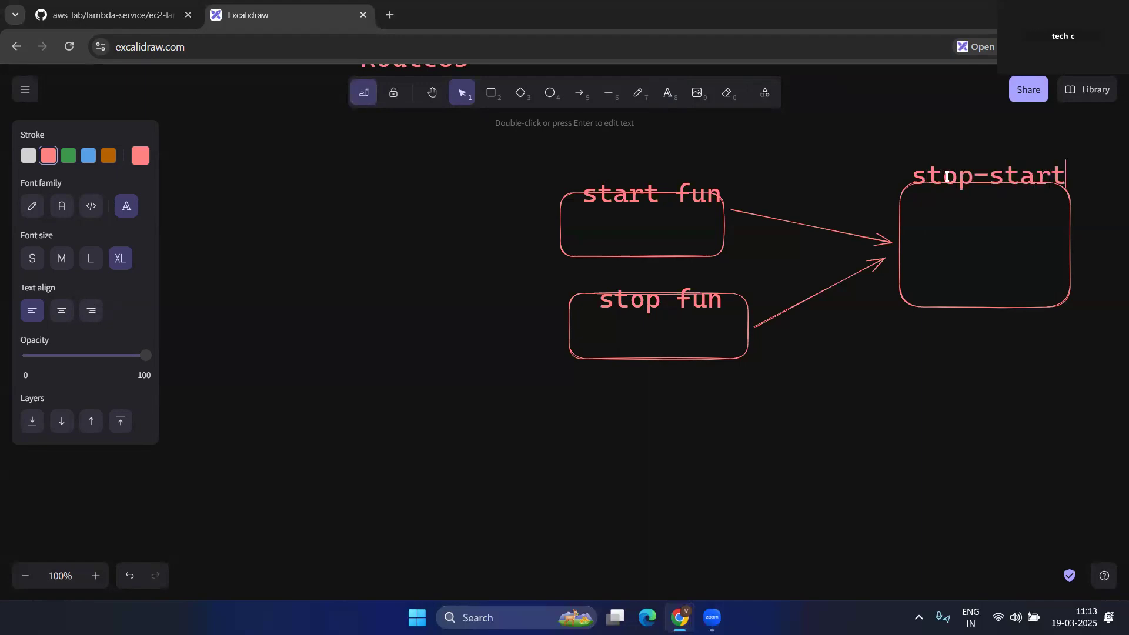
{"action": "type", "text": "-fun"}
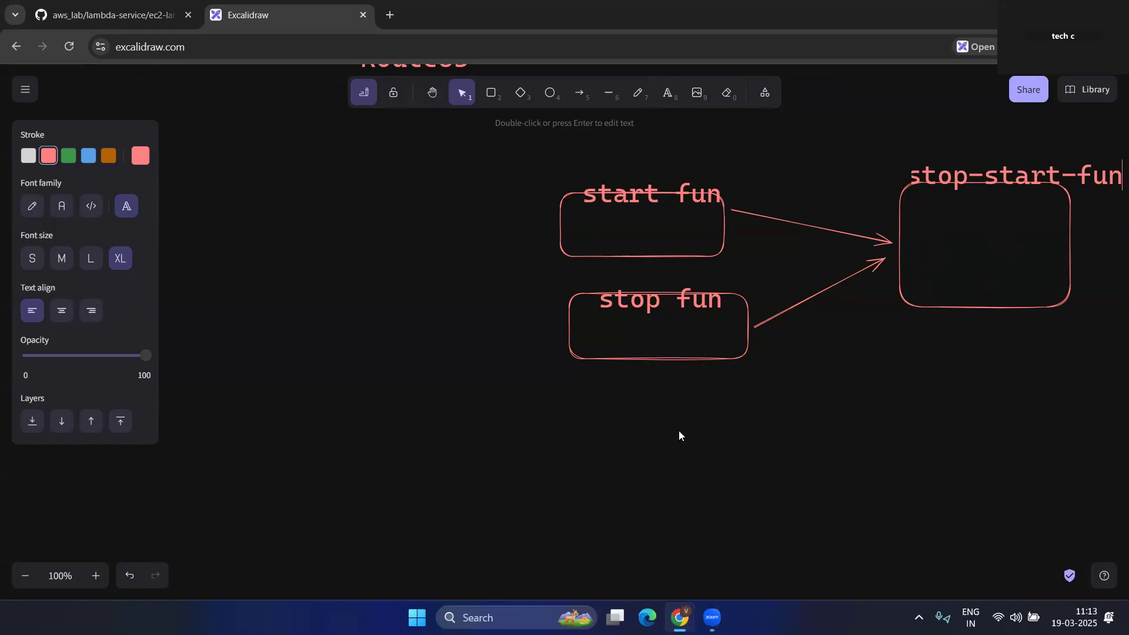
{"action": "left_click", "coordinate": [388, 15]}
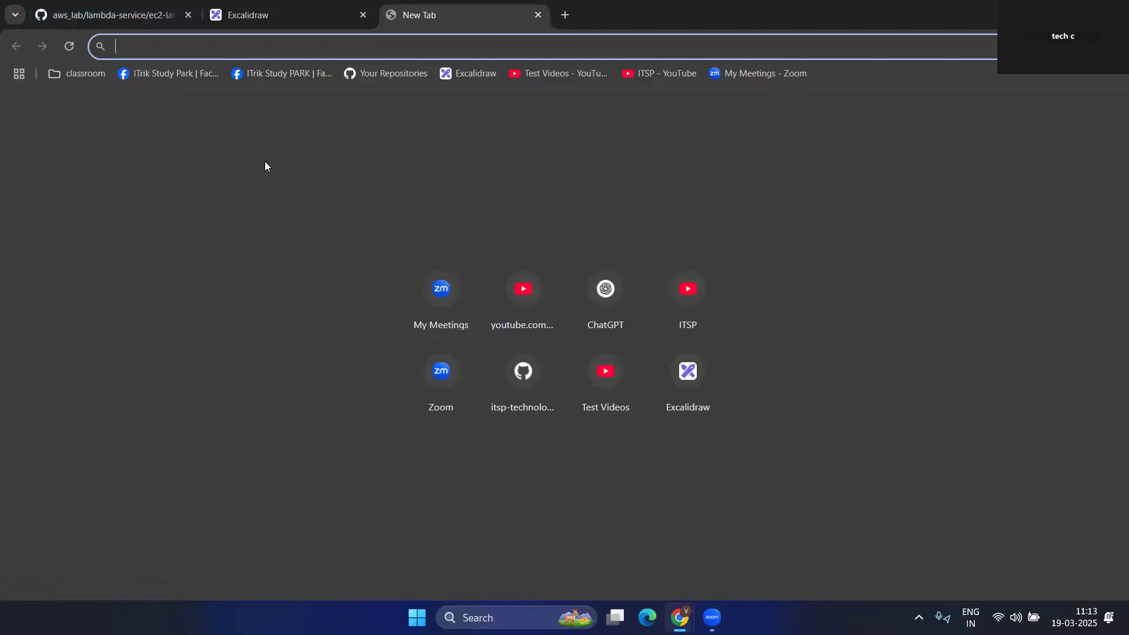
- Load the AWS console from the address bar suggestions and sign in as the IAM user
{"action": "type", "text": "aw"}
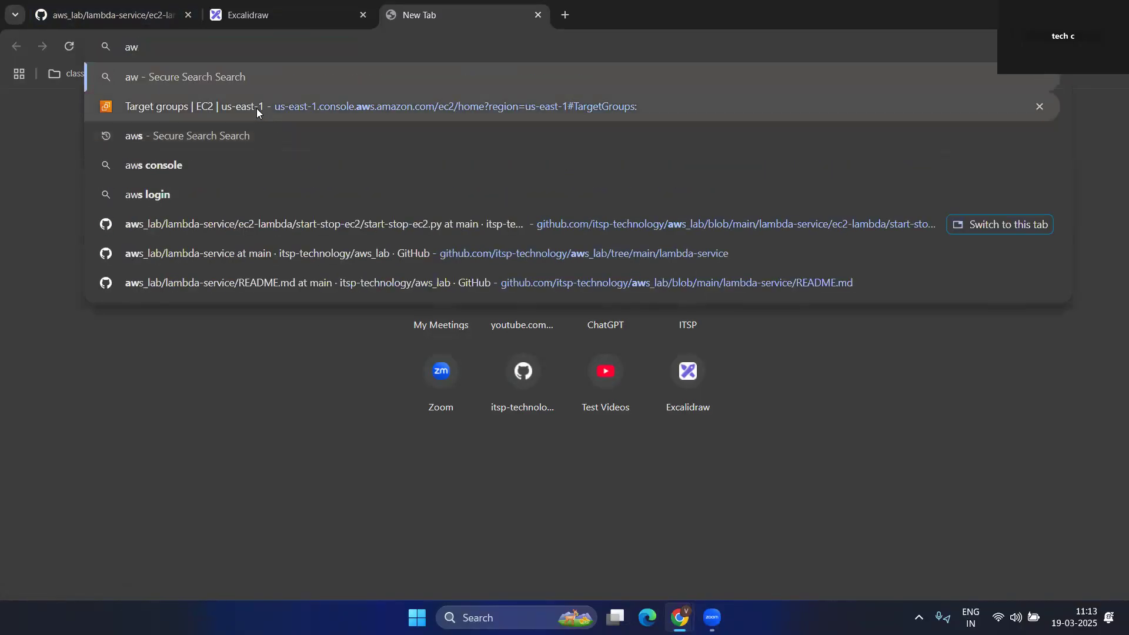
{"action": "left_click", "coordinate": [257, 108]}
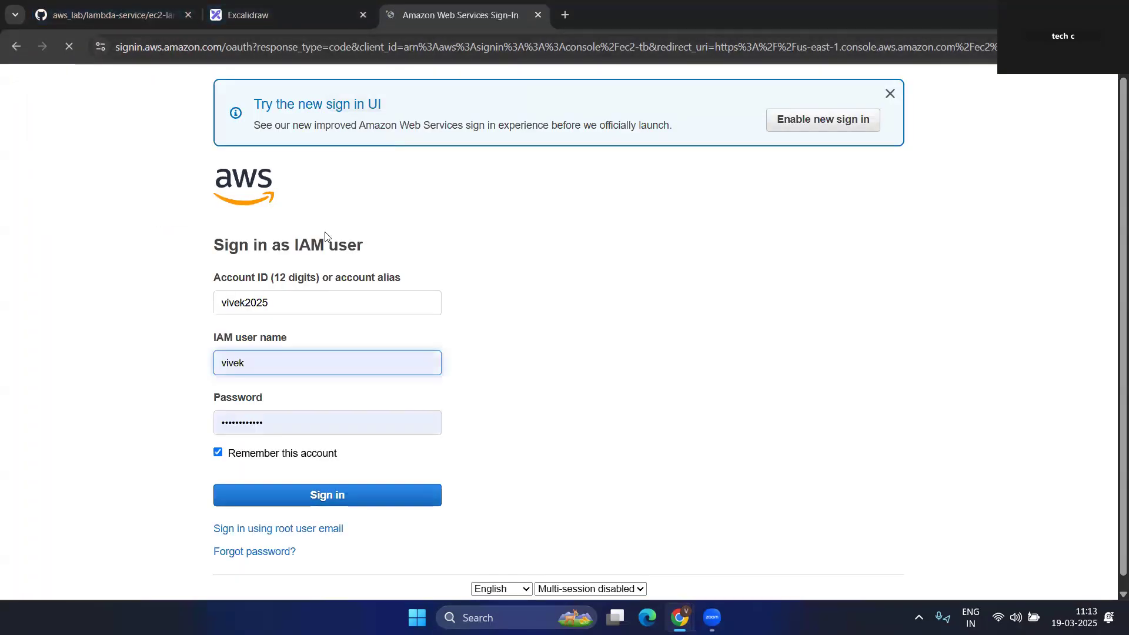
{"action": "scroll", "coordinate": [360, 449], "scroll_direction": "down", "scroll_amount": 1}
{"action": "left_click", "coordinate": [346, 467]}
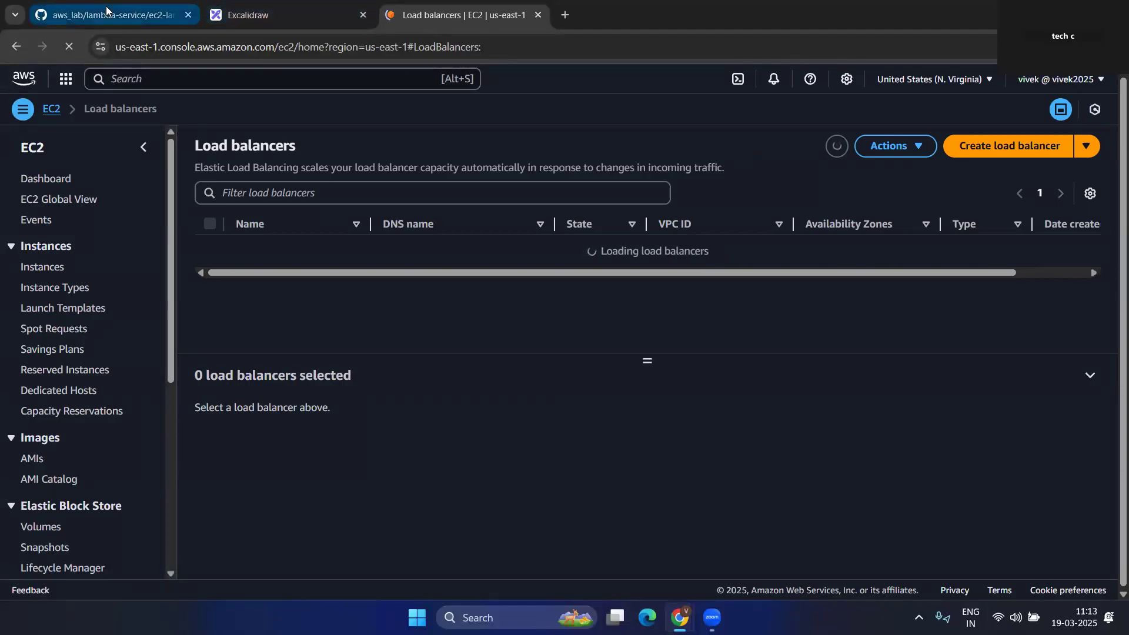
- Return GitHub to the lambda-service folder overview, then go back to the EC2 console
{"action": "left_click", "coordinate": [131, 15]}
{"action": "left_click", "coordinate": [16, 47]}
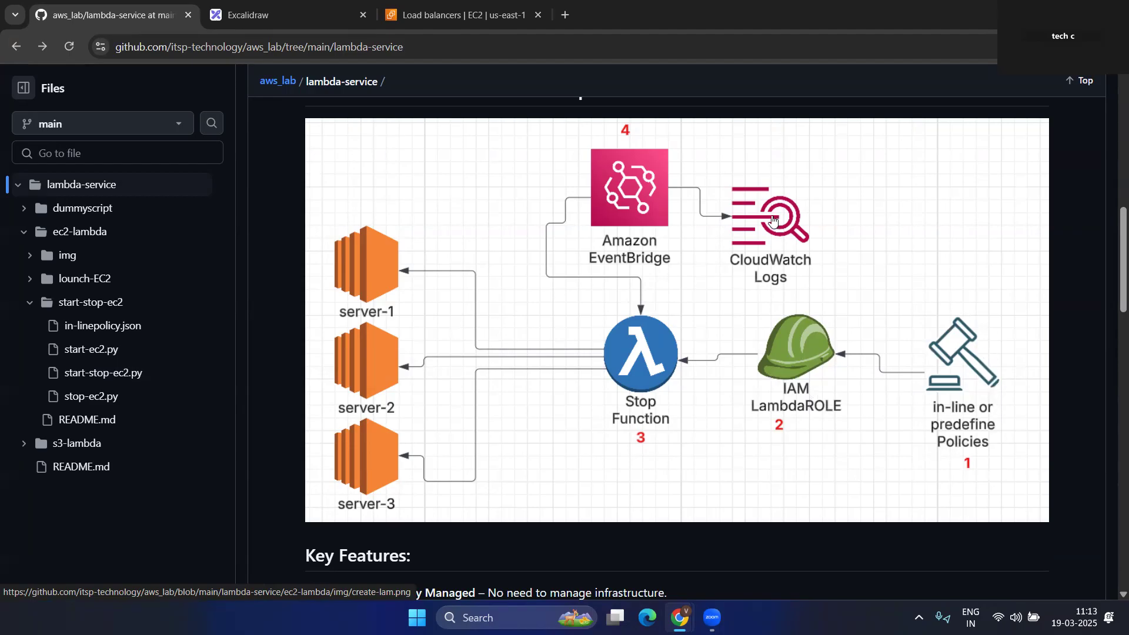
{"action": "left_click", "coordinate": [449, 5]}
{"action": "left_click", "coordinate": [194, 82]}
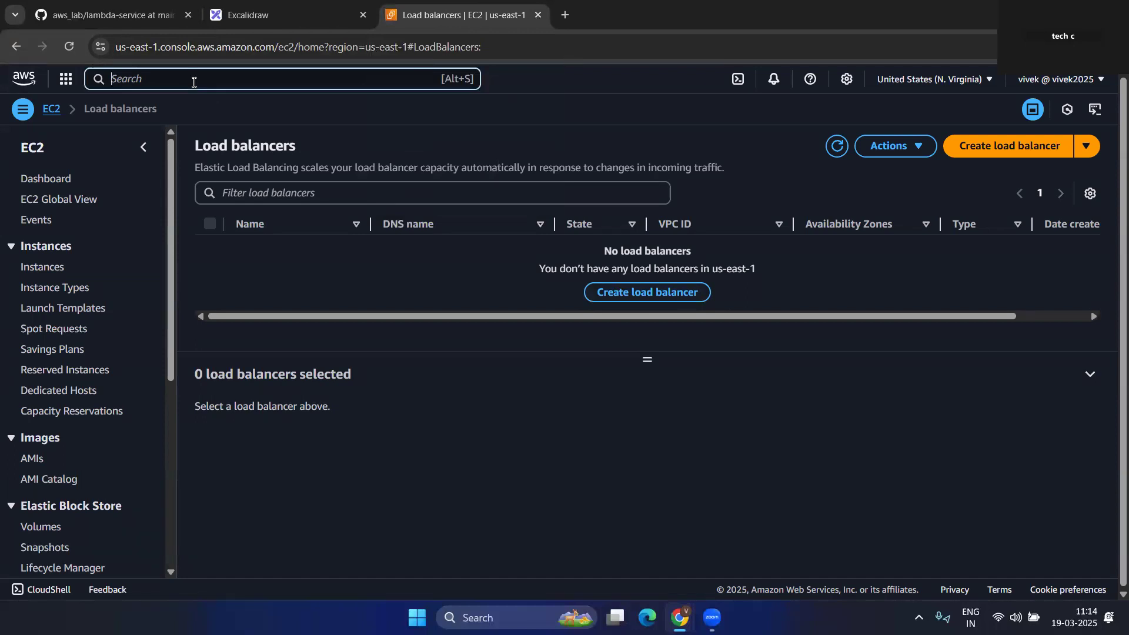
- Search 'iam' and open IAM in a new browser tab
{"action": "type", "text": "iam"}
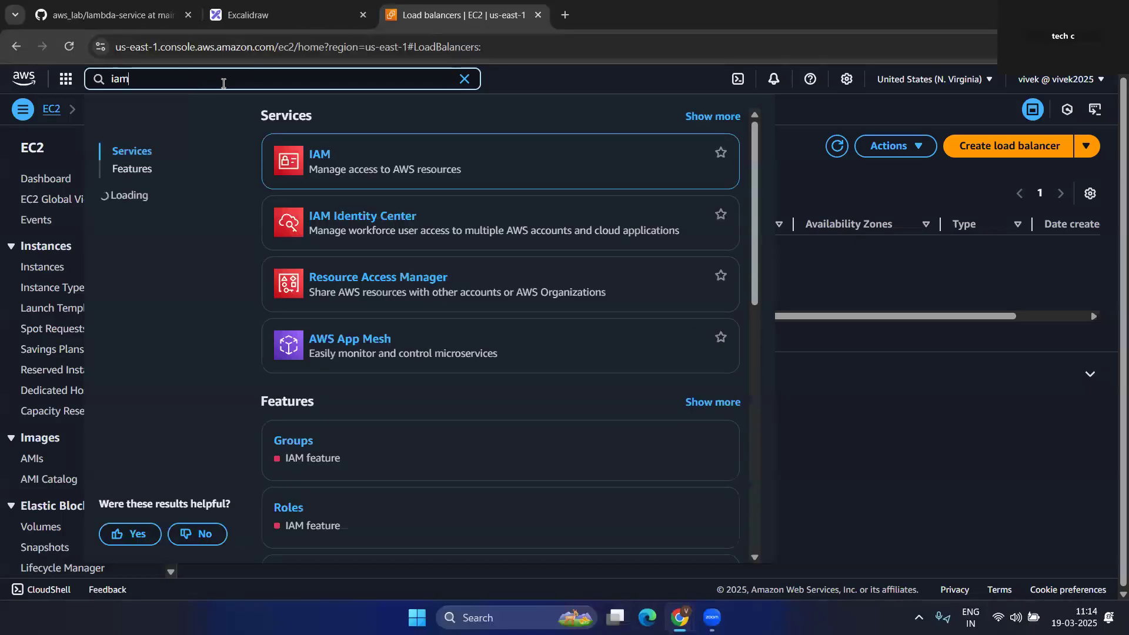
{"action": "right_click", "coordinate": [320, 154]}
{"action": "left_click", "coordinate": [362, 166]}
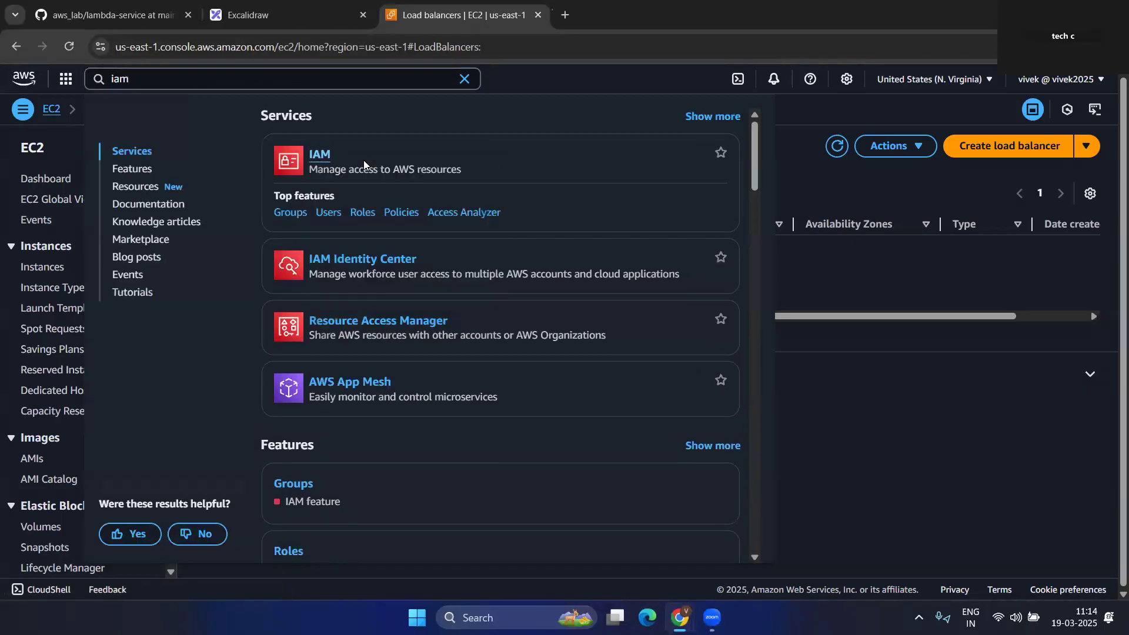
{"action": "left_click", "coordinate": [597, 16]}
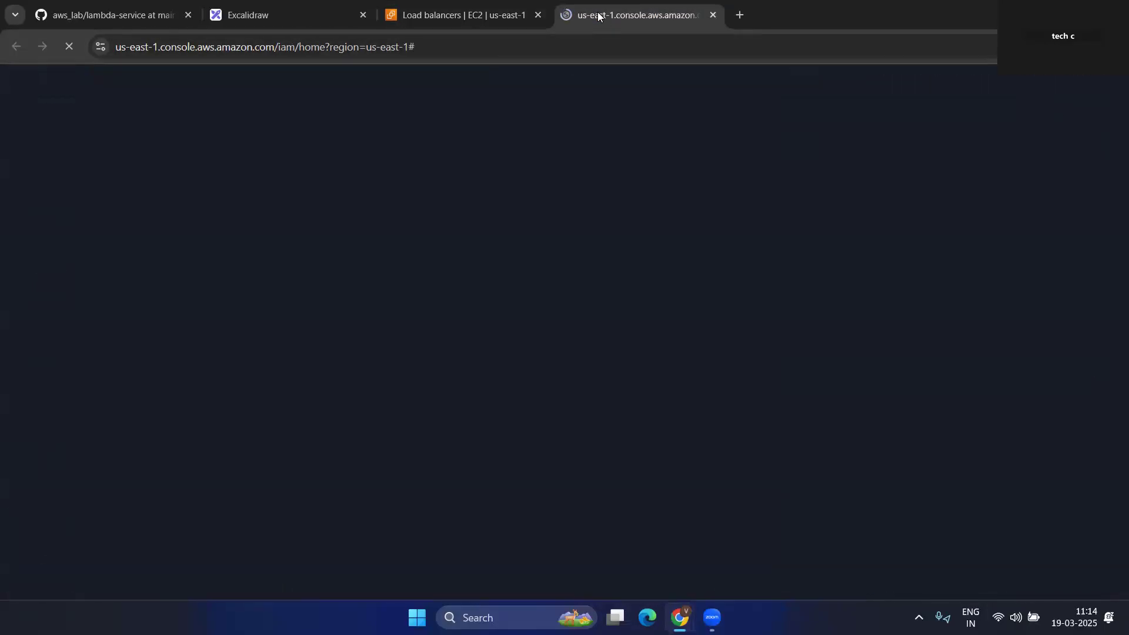
- Switch the EC2 console to the Mumbai region, then open the IAM Policies list
{"action": "left_click", "coordinate": [503, 13]}
{"action": "left_click", "coordinate": [970, 81]}
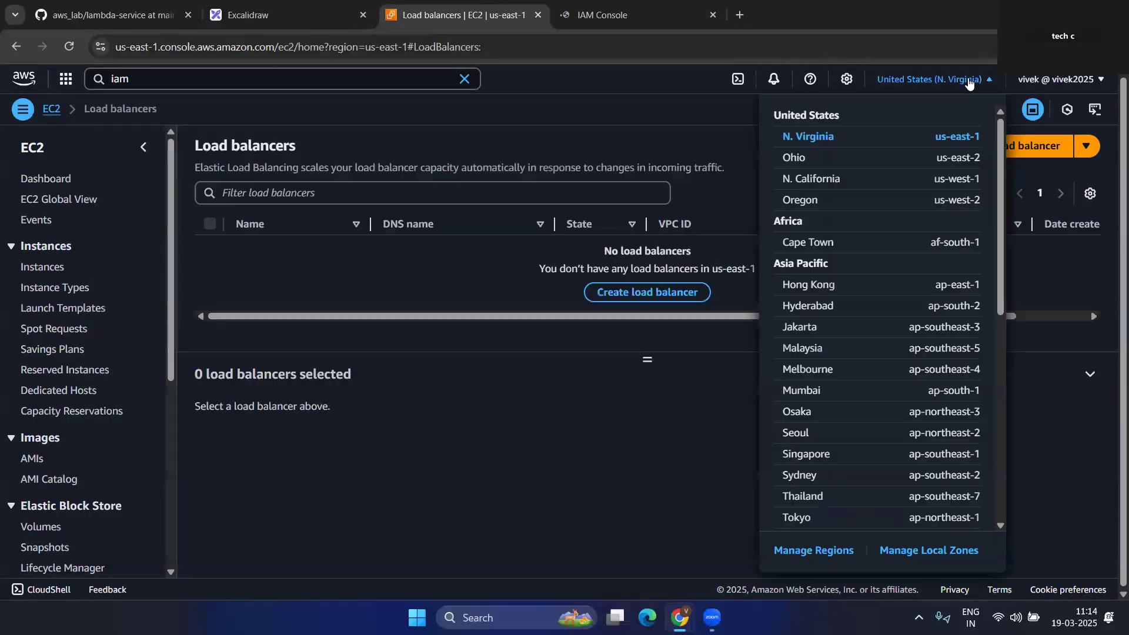
{"action": "left_click", "coordinate": [937, 249]}
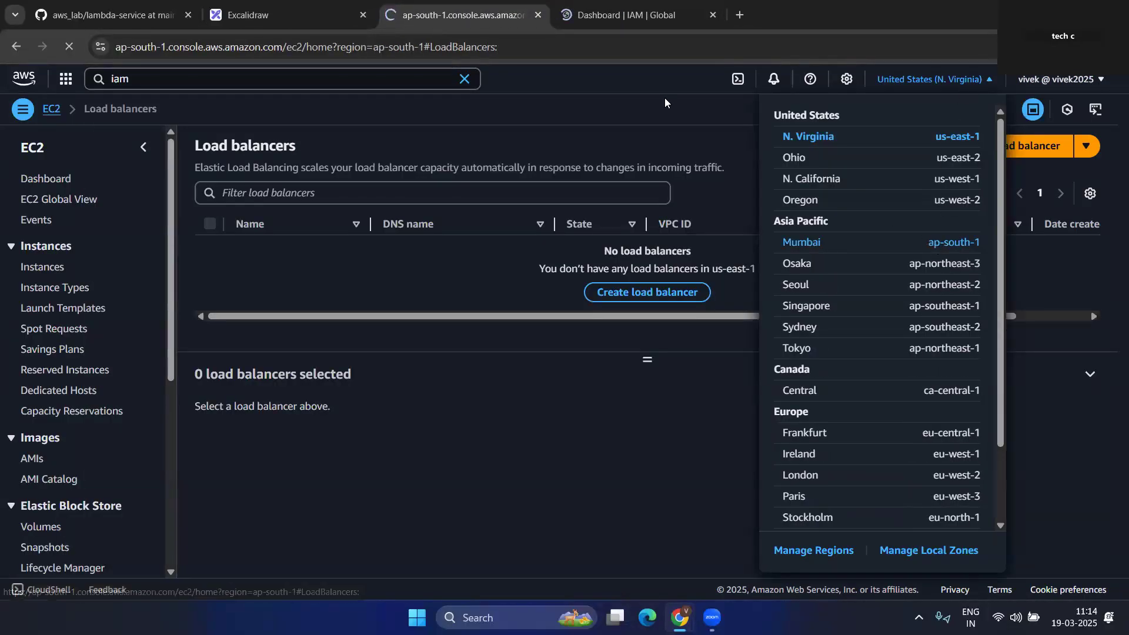
{"action": "left_click", "coordinate": [637, 9]}
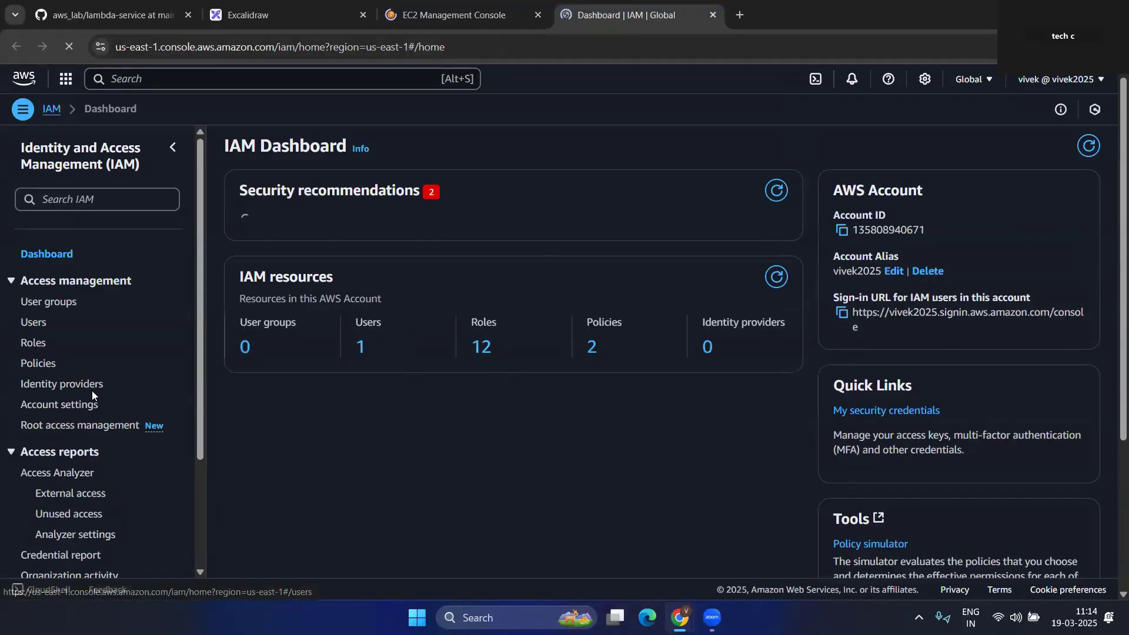
{"action": "left_click", "coordinate": [39, 365]}
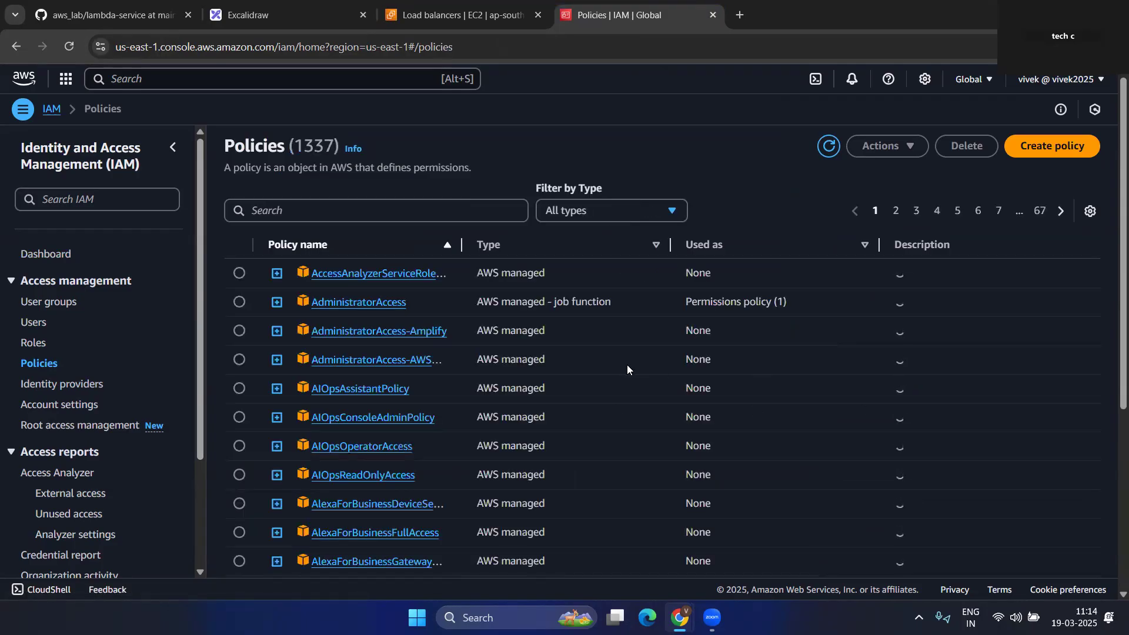
- Start a new IAM policy, pick Lambda as the service, and view the permissions as JSON
{"action": "left_click", "coordinate": [1034, 151]}
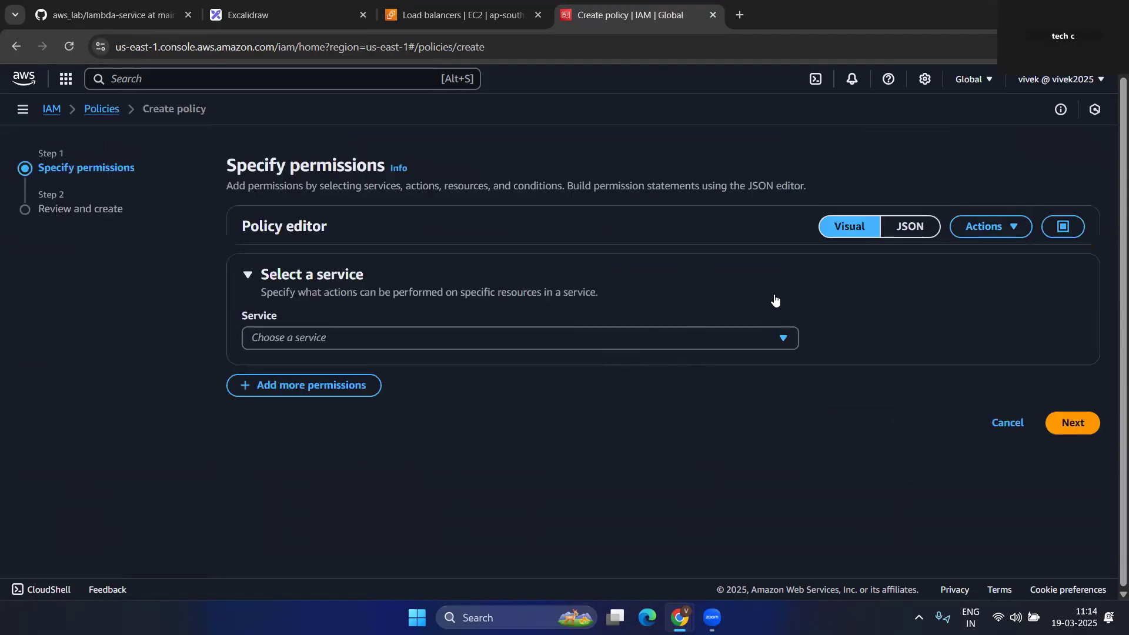
{"action": "left_click", "coordinate": [909, 229]}
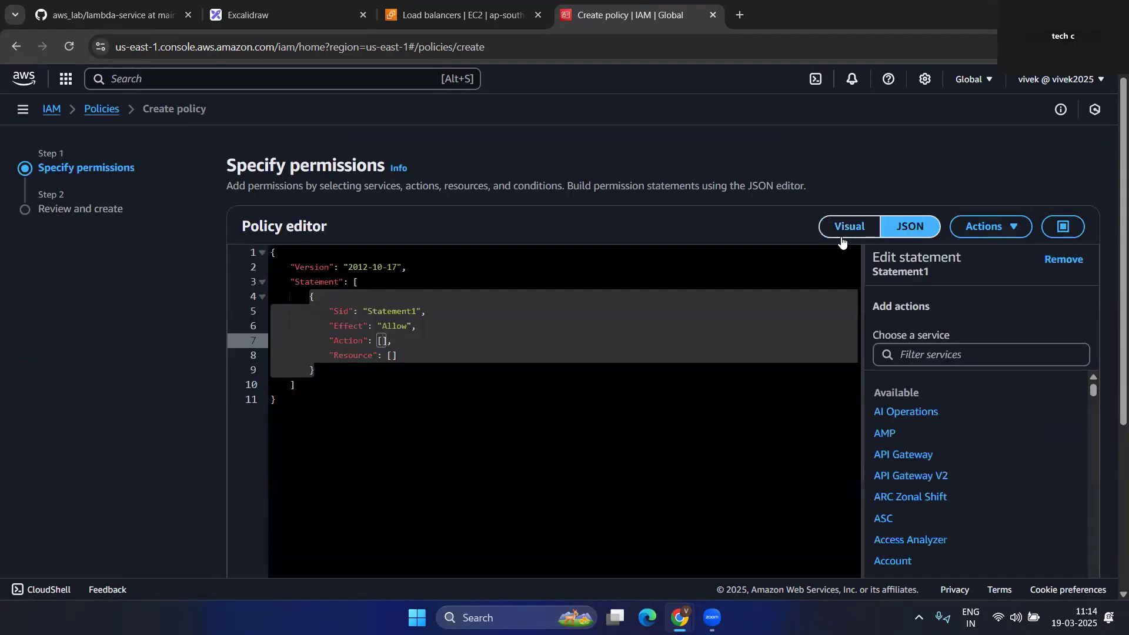
{"action": "left_click", "coordinate": [526, 341]}
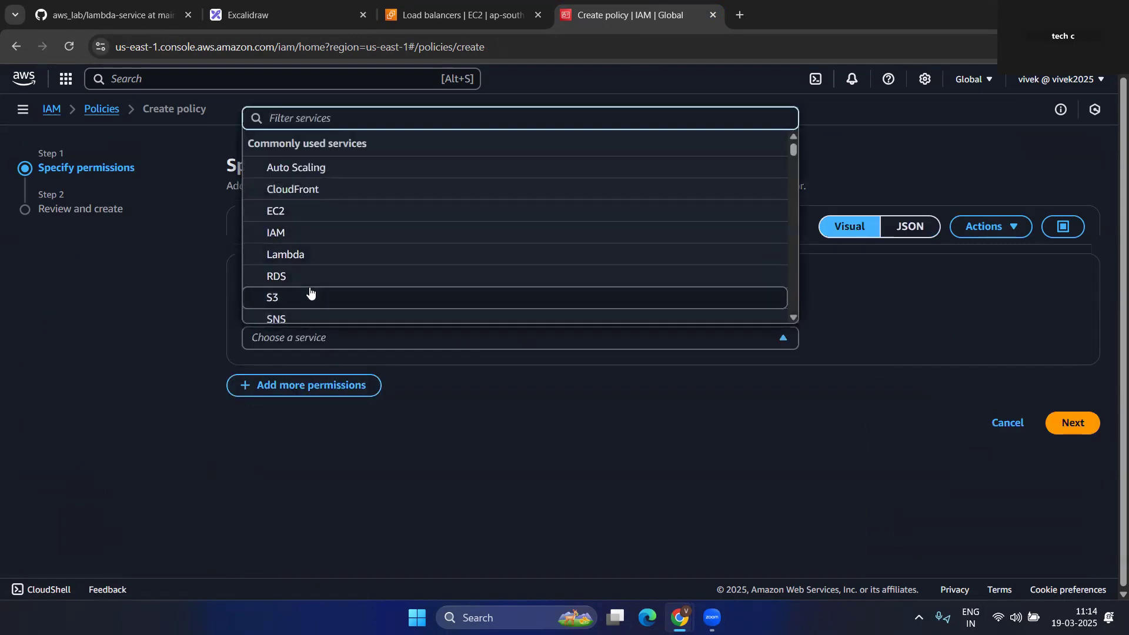
{"action": "type", "text": "l"}
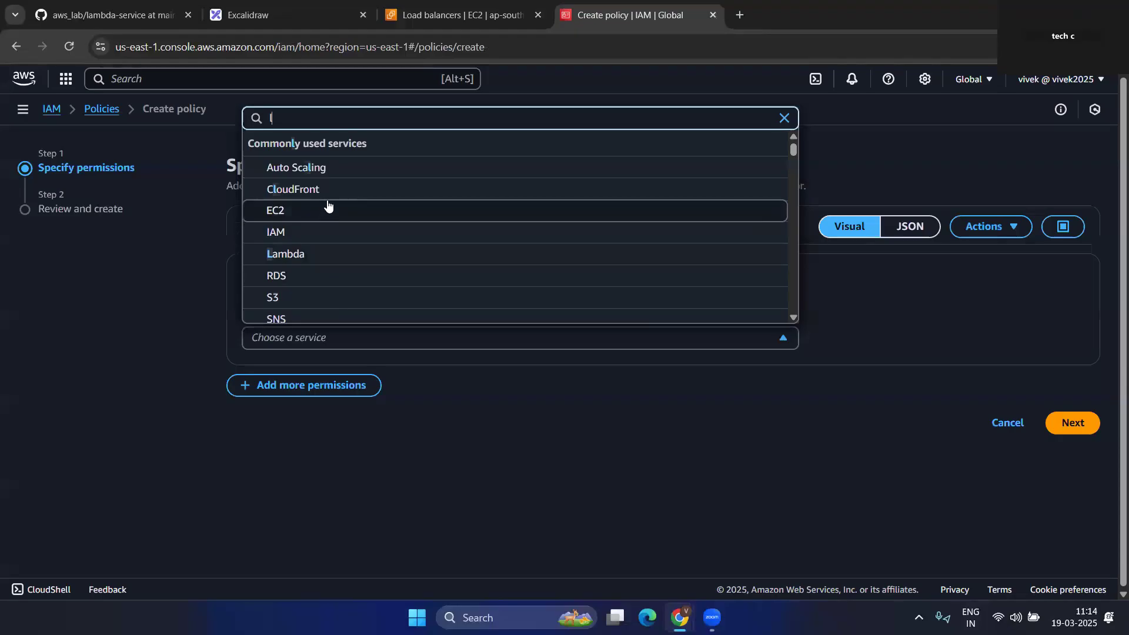
{"action": "left_click", "coordinate": [312, 256]}
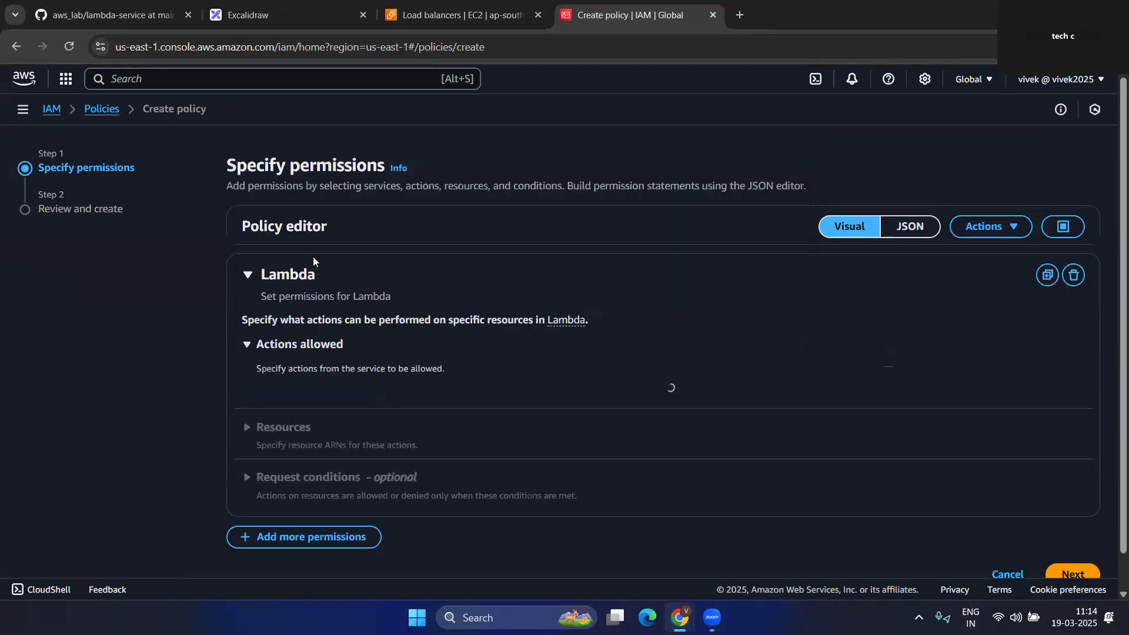
{"action": "left_click", "coordinate": [978, 230]}
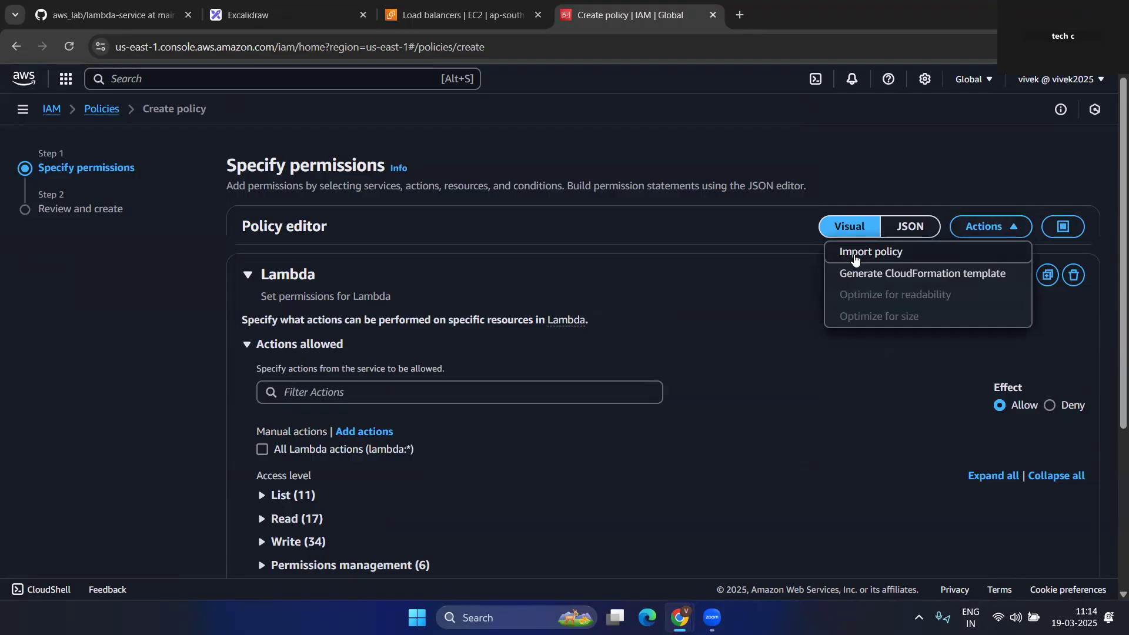
{"action": "left_click", "coordinate": [910, 227]}
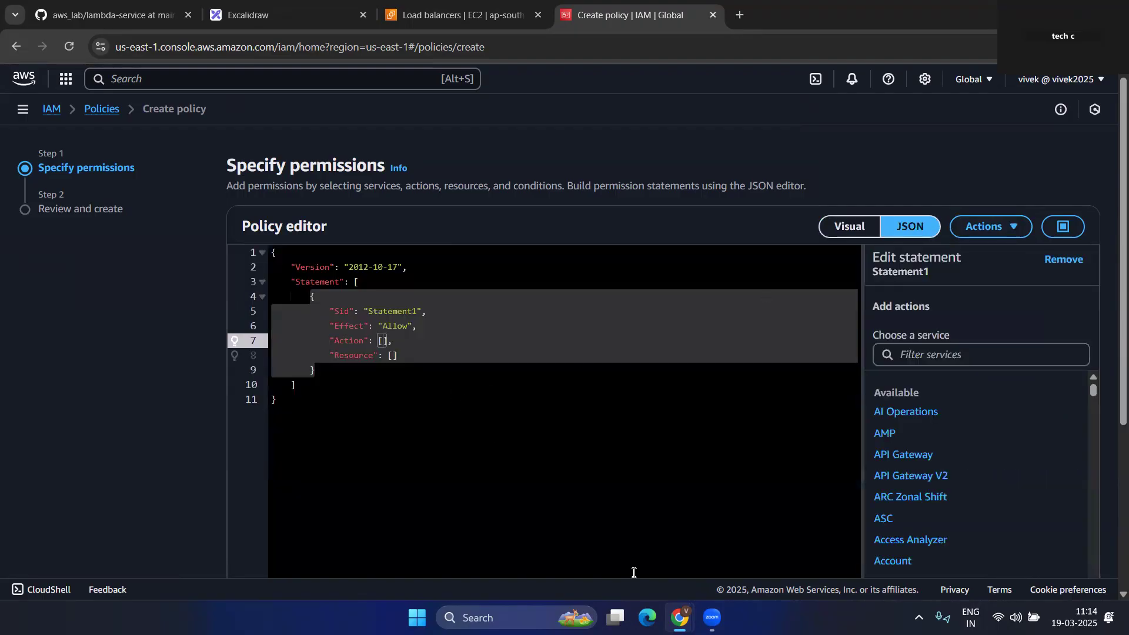
{"action": "left_click", "coordinate": [112, 14]}
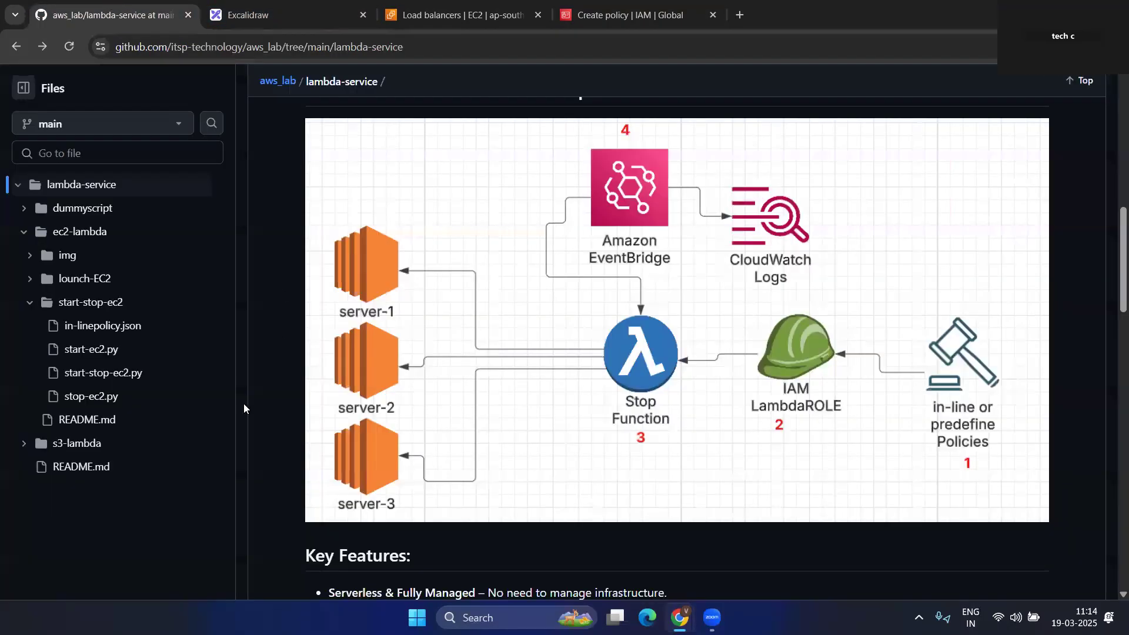
- Copy the raw in-linepolicy.json, highlighting its logs actions and ec2:Start*/ec2:Stop* block
{"action": "left_click", "coordinate": [86, 326]}
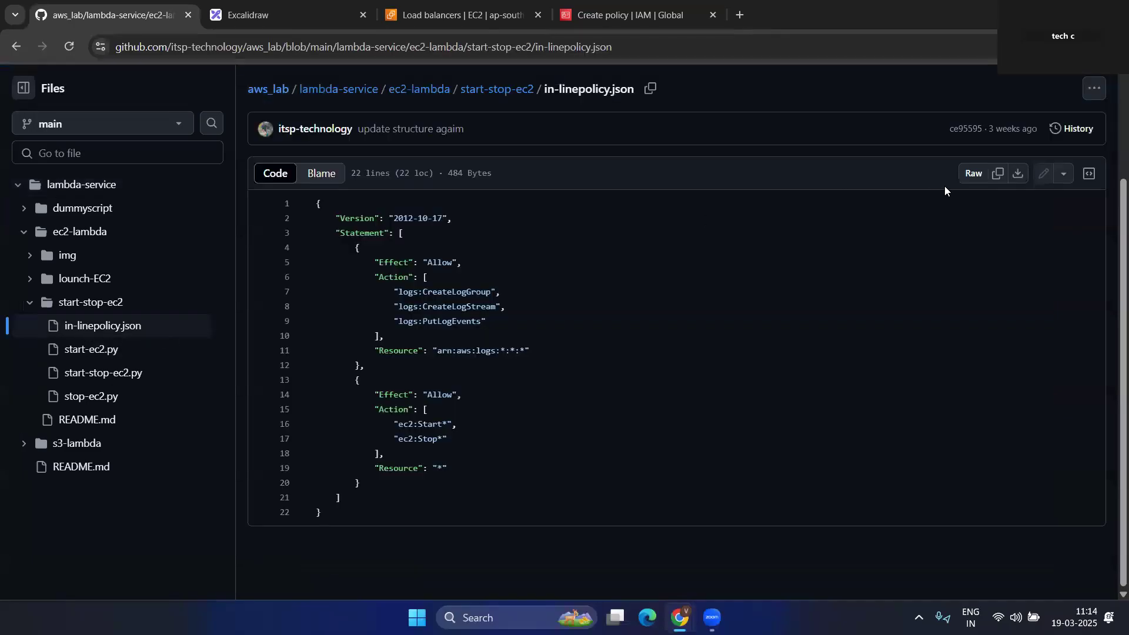
{"action": "left_click", "coordinate": [997, 174]}
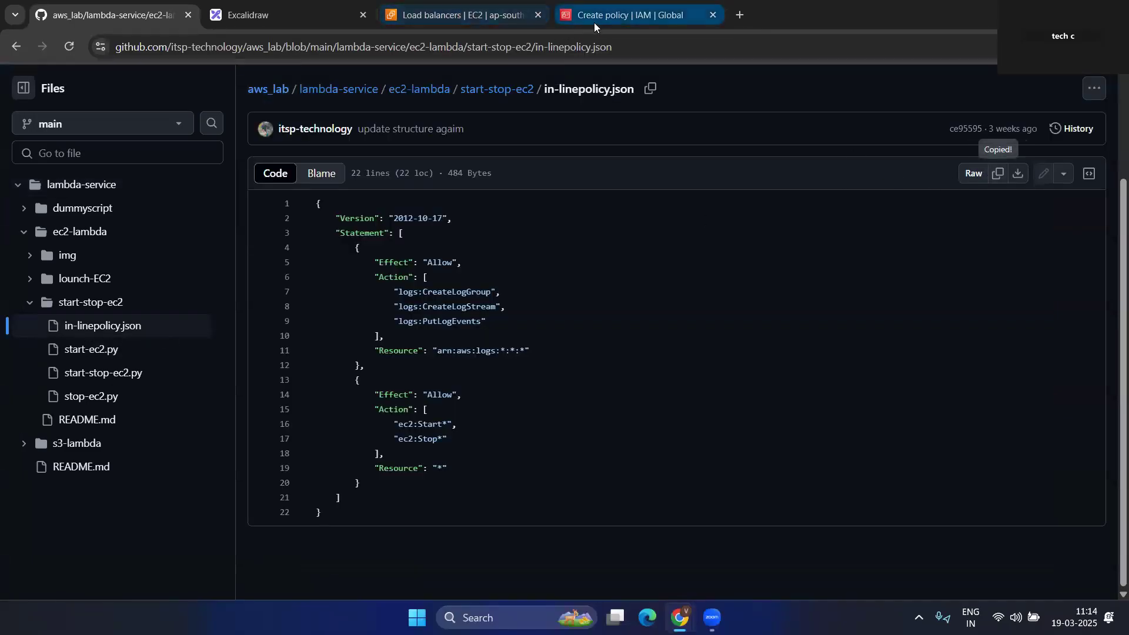
{"action": "left_click_drag", "start_coordinate": [390, 293], "coordinate": [497, 330]}
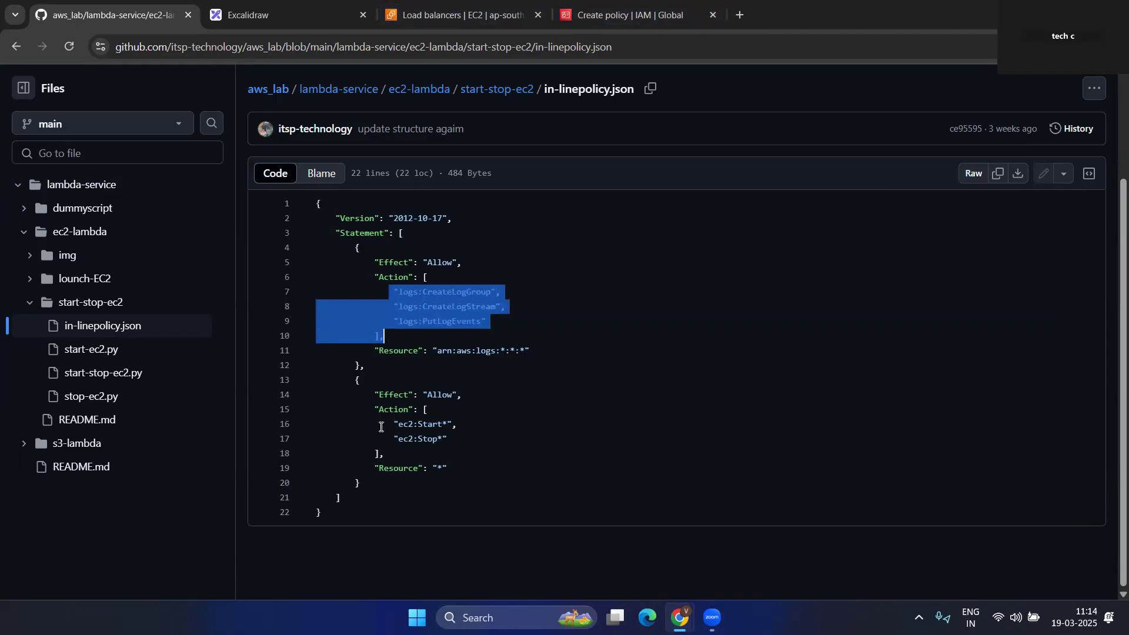
{"action": "left_click_drag", "start_coordinate": [375, 409], "coordinate": [434, 439]}
{"action": "left_click", "coordinate": [466, 446]}
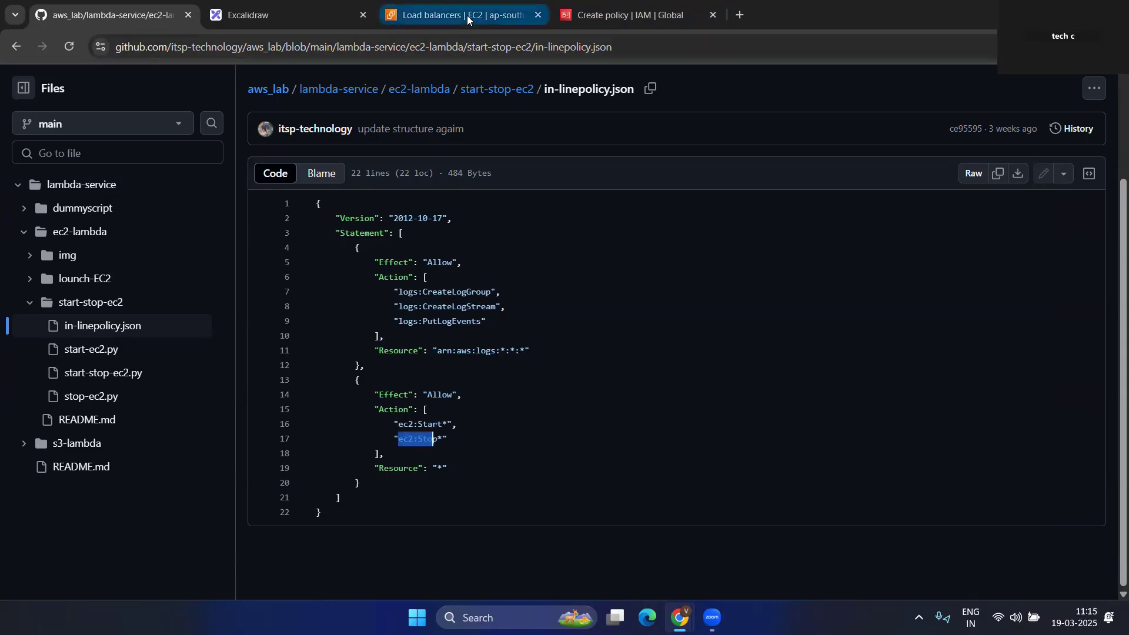
- Replace the policy JSON with the CloudWatch Logs write and EC2 start/stop policy
{"action": "mouse_move", "coordinate": [468, 18]}
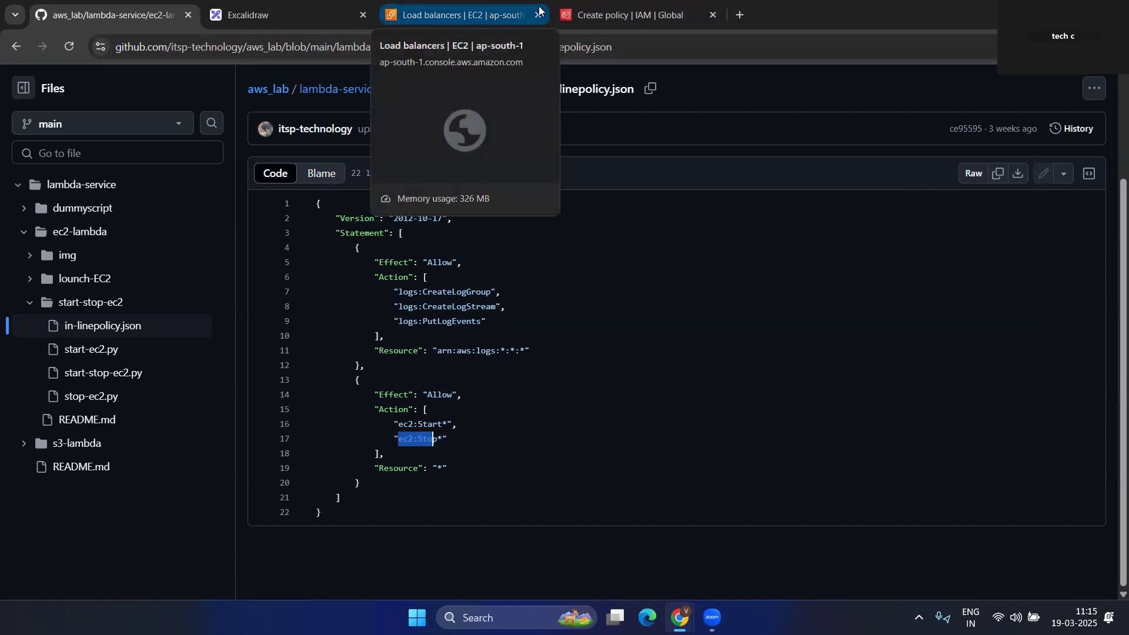
{"action": "left_click", "coordinate": [464, 10]}
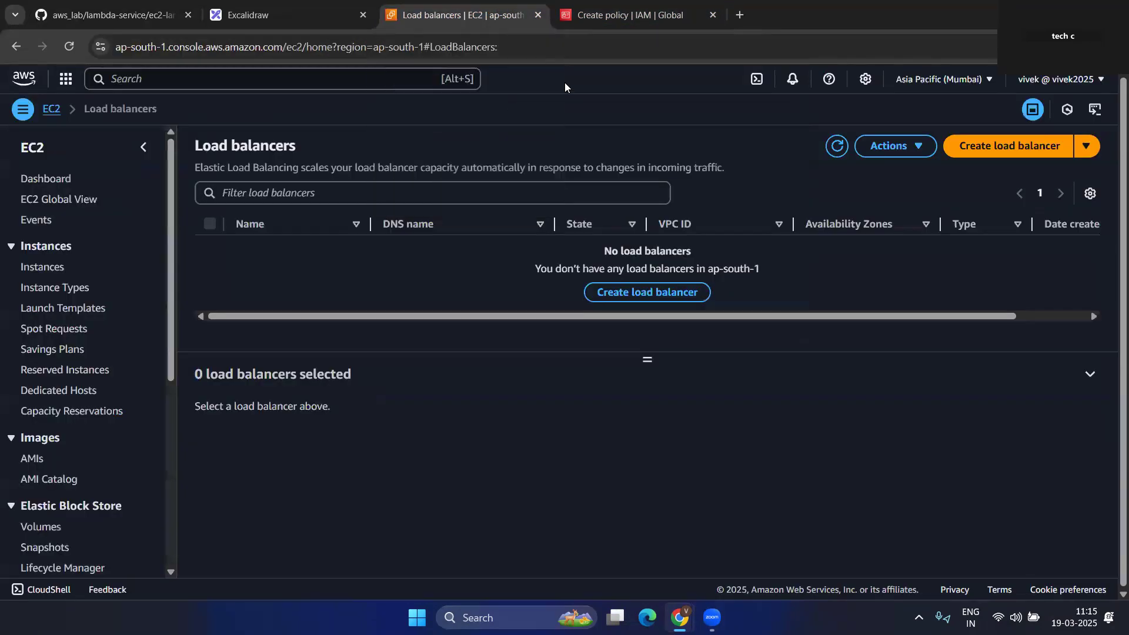
{"action": "left_click", "coordinate": [555, 4]}
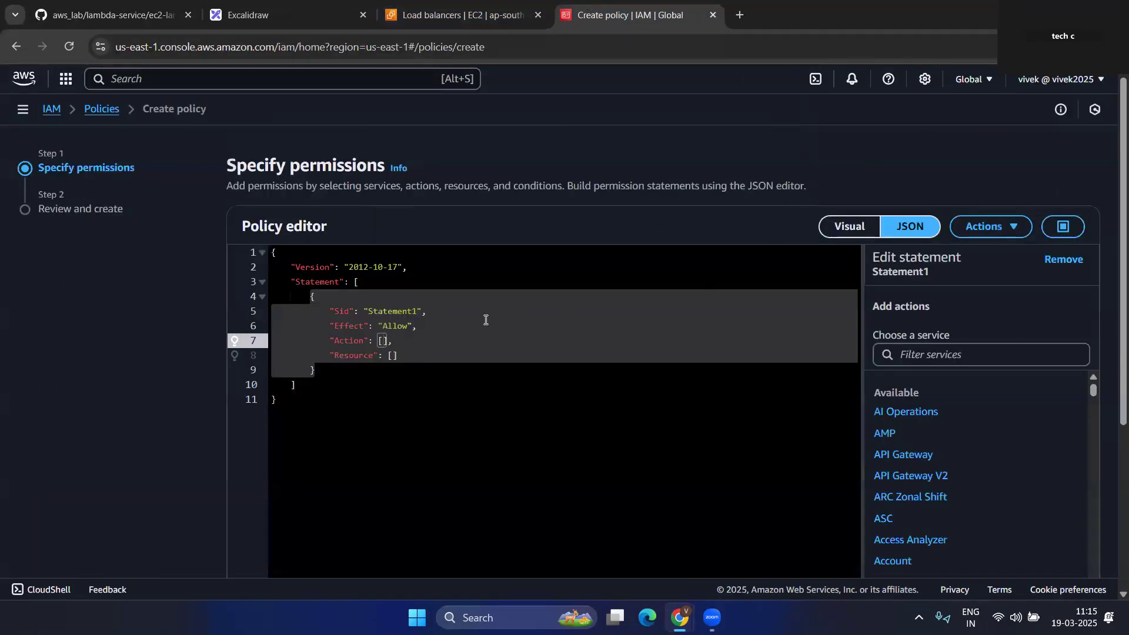
{"action": "key", "text": "ctrl+a"}
{"action": "key", "text": "ctrl+v"}
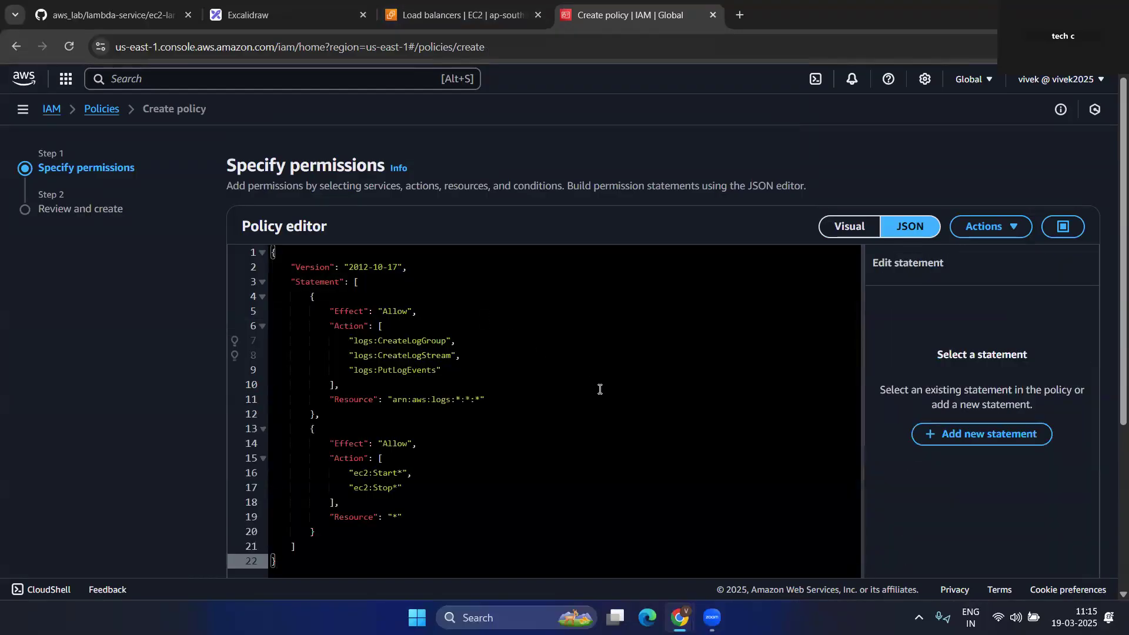
{"action": "scroll", "coordinate": [599, 388], "scroll_direction": "down", "scroll_amount": 4}
{"action": "left_click", "coordinate": [1050, 537]}
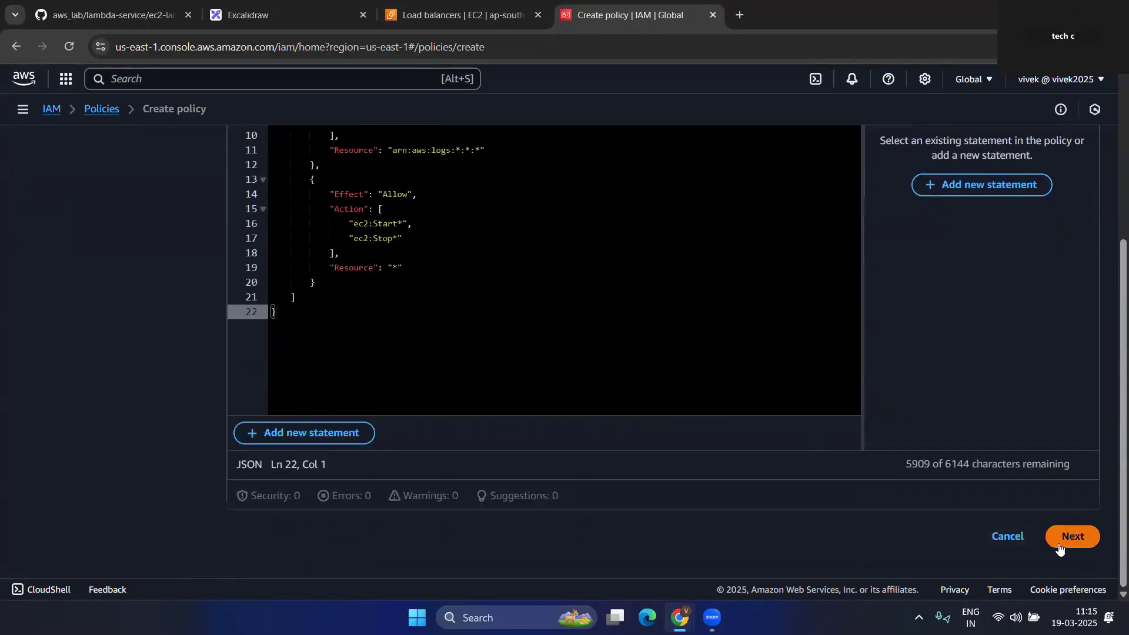
- Name the policy 'start-stop-policy-vivek' and create it
{"action": "scroll", "coordinate": [273, 278], "scroll_direction": "down", "scroll_amount": 2}
{"action": "left_click", "coordinate": [291, 189]}
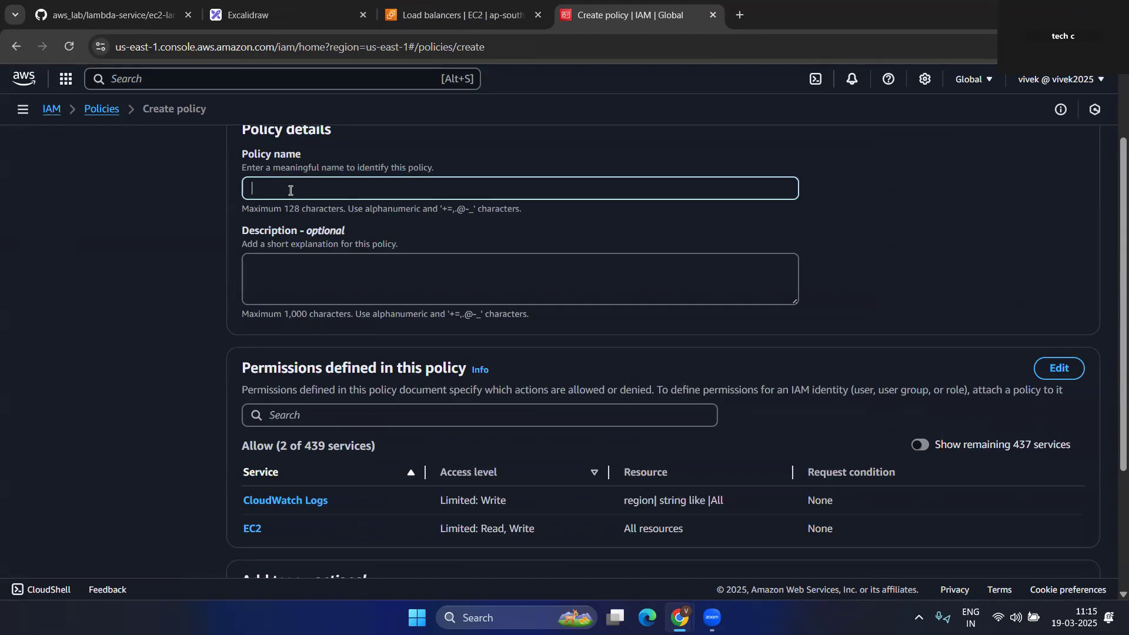
{"action": "scroll", "coordinate": [314, 236], "scroll_direction": "up", "scroll_amount": 2}
{"action": "type", "text": "start-stop"}
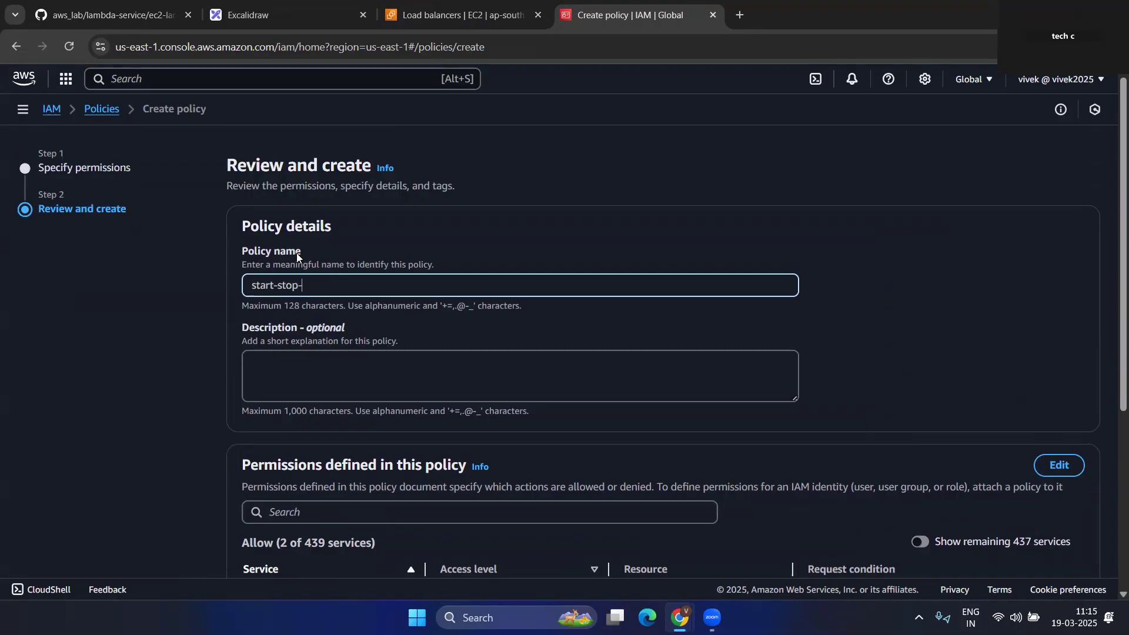
{"action": "type", "text": "-policy-vivek"}
{"action": "scroll", "coordinate": [496, 357], "scroll_direction": "down", "scroll_amount": 2}
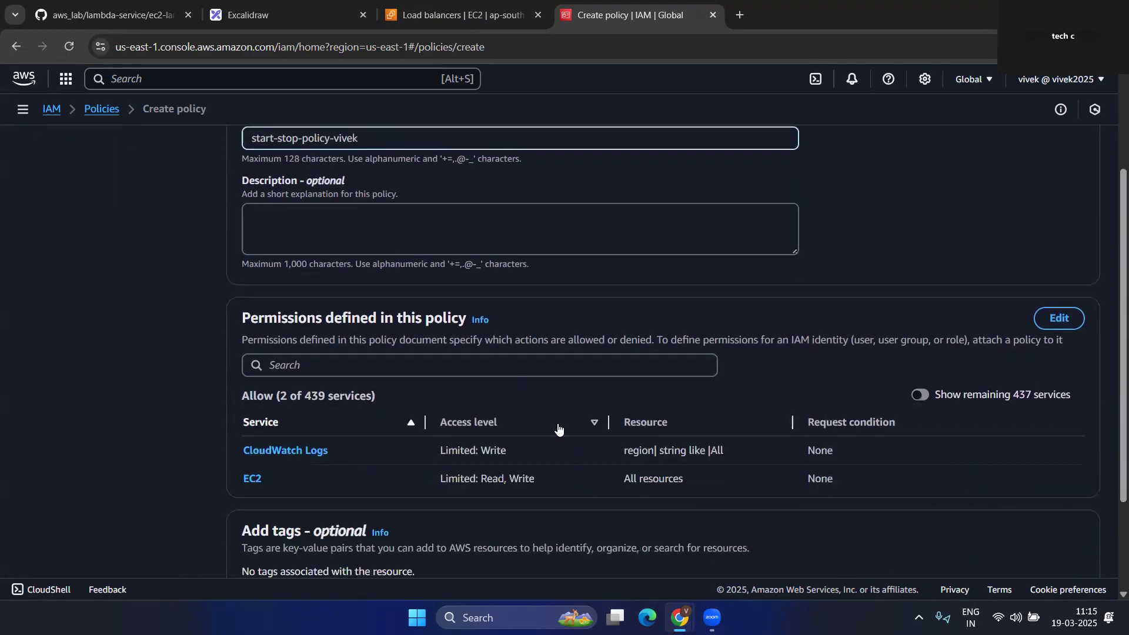
{"action": "scroll", "coordinate": [280, 468], "scroll_direction": "down", "scroll_amount": 1}
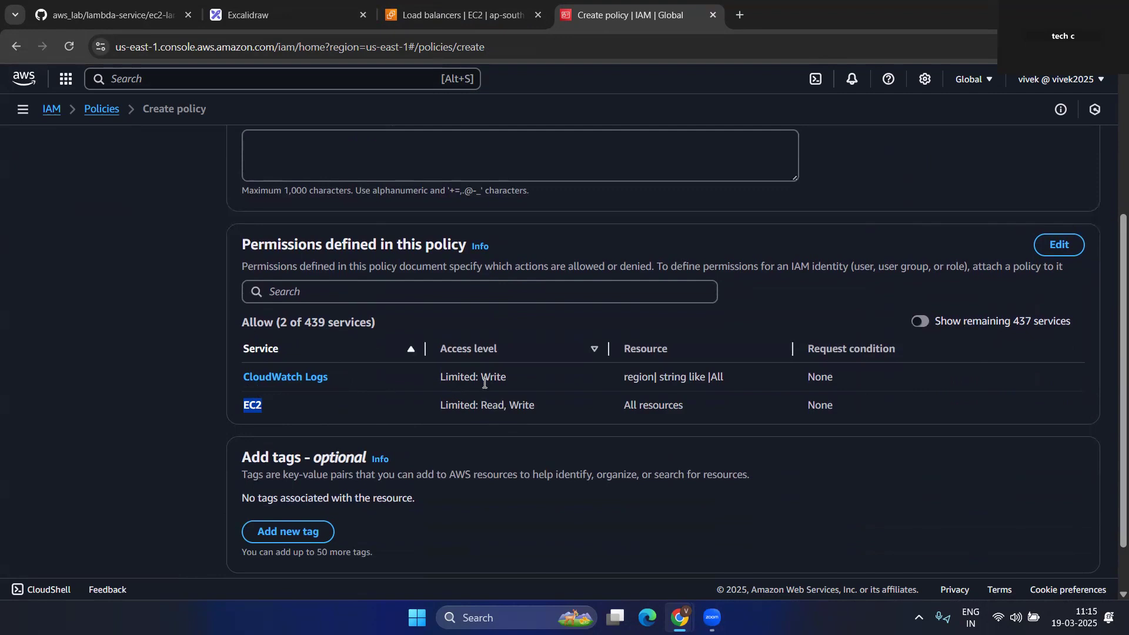
{"action": "scroll", "coordinate": [582, 409], "scroll_direction": "down", "scroll_amount": 2}
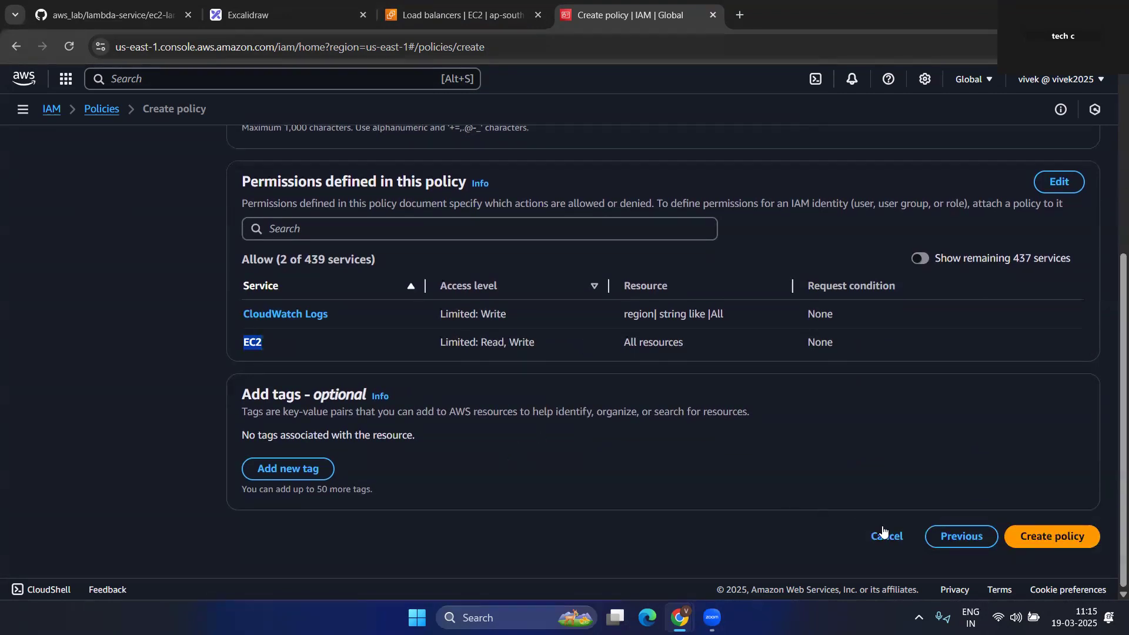
{"action": "left_click", "coordinate": [1057, 545]}
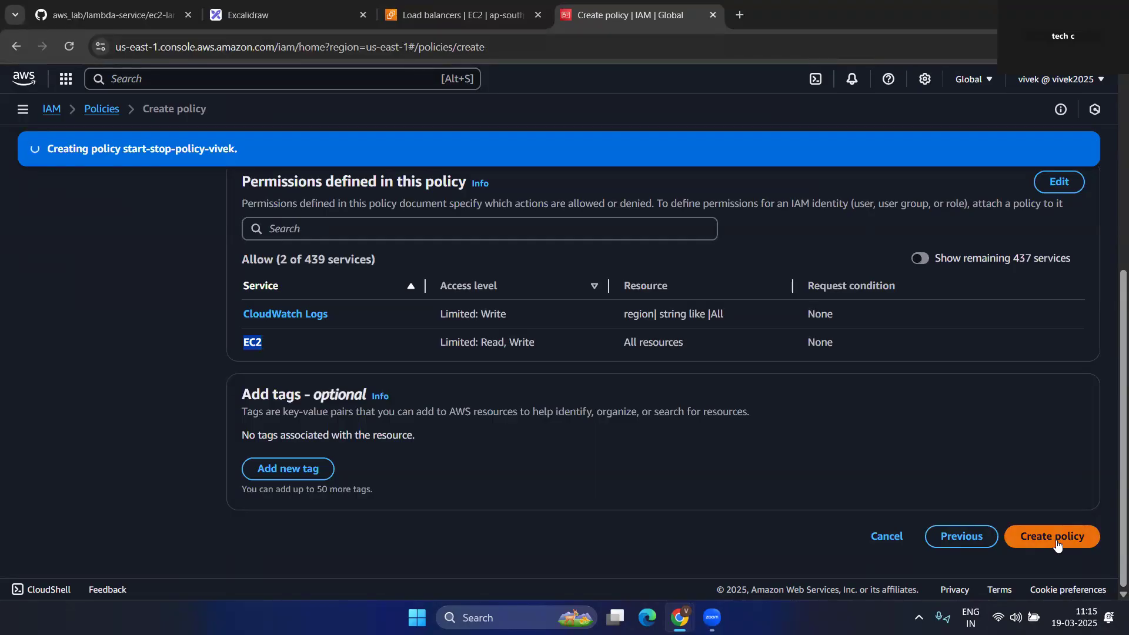
{"action": "left_click", "coordinate": [303, 80]}
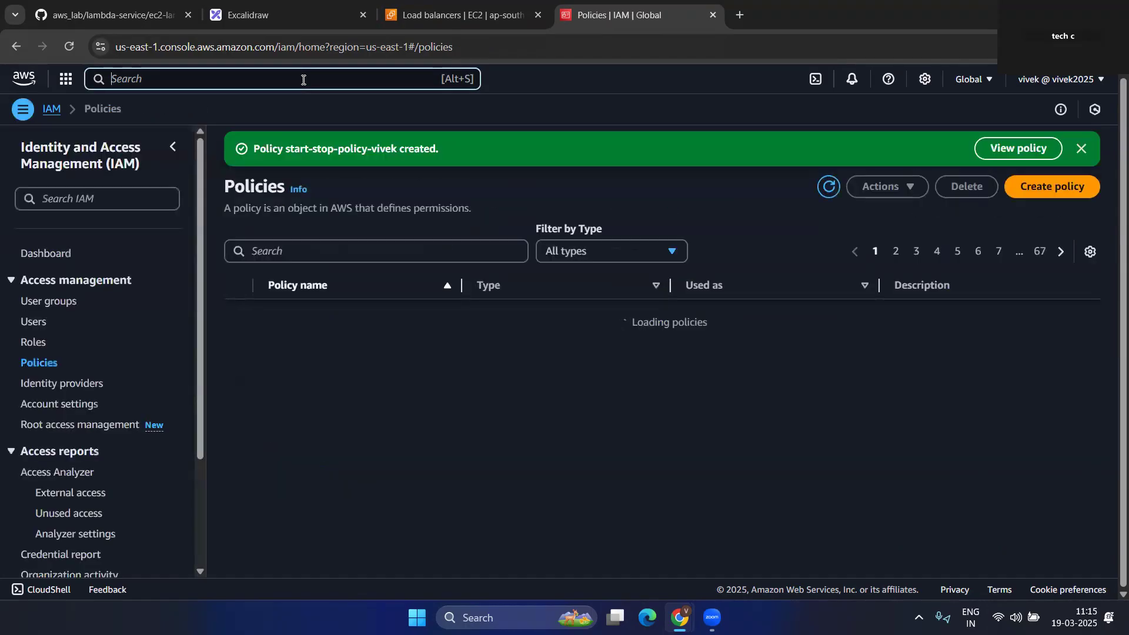
- Open the Roles list in a new tab and view the new policy's details
{"action": "right_click", "coordinate": [42, 346]}
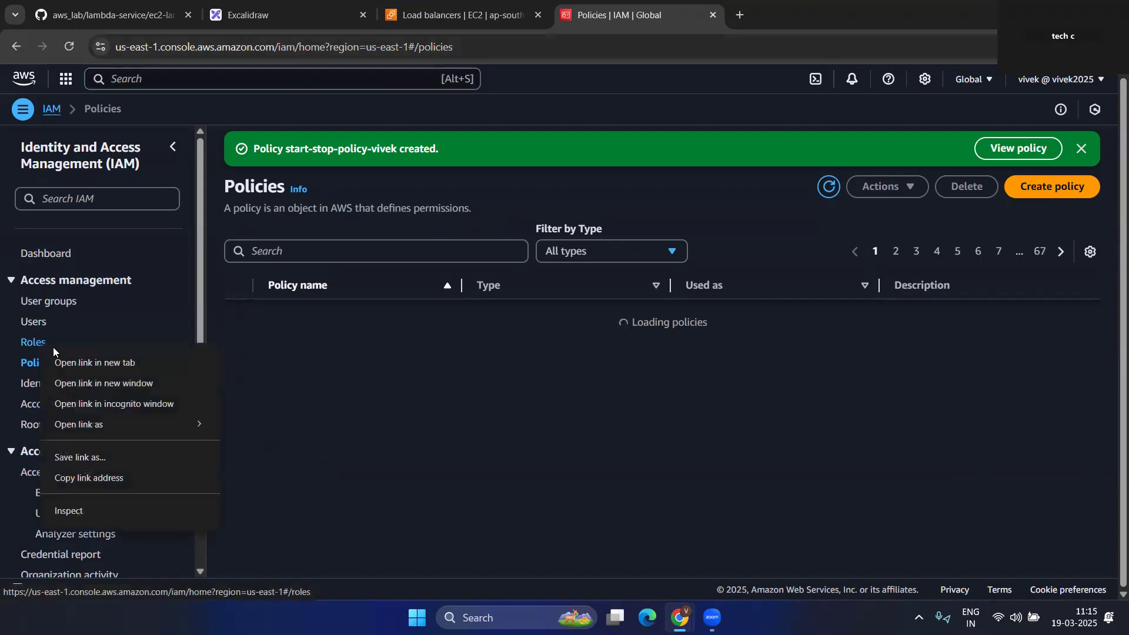
{"action": "left_click", "coordinate": [91, 363]}
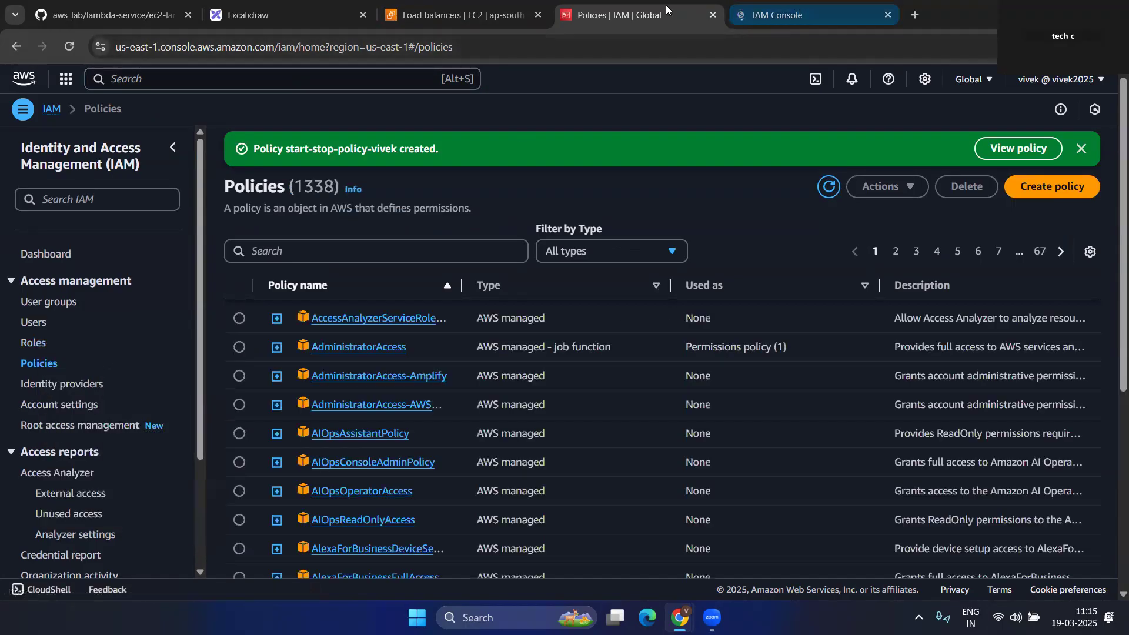
{"action": "left_click", "coordinate": [1019, 147]}
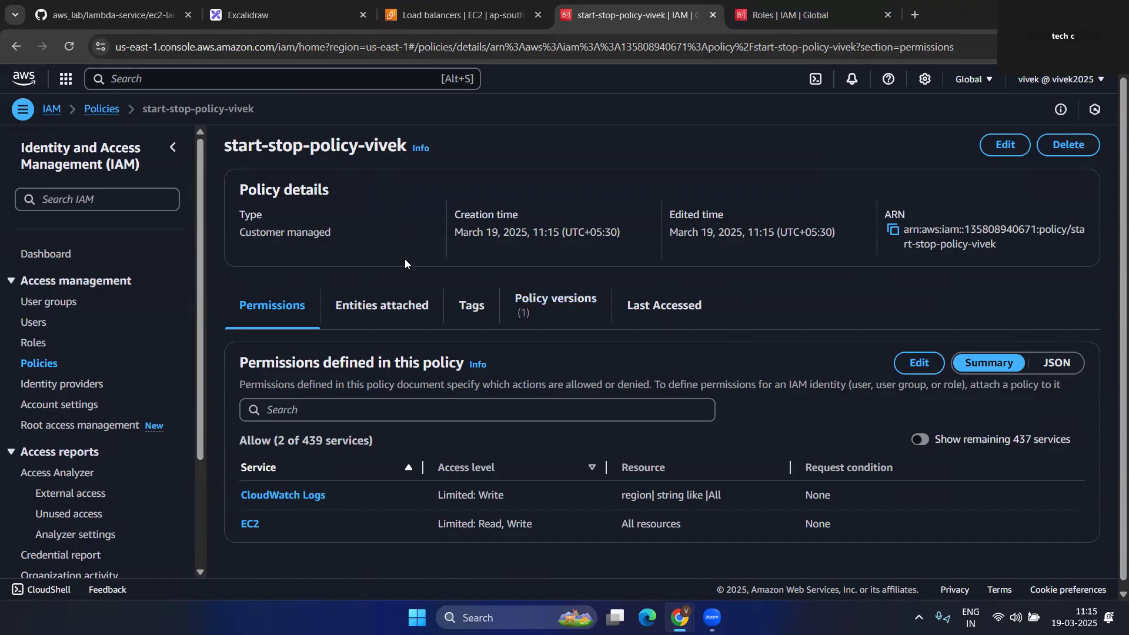
- Delete the old role vivek-lambda-role, confirming with its pasted name
{"action": "left_click", "coordinate": [802, 6]}
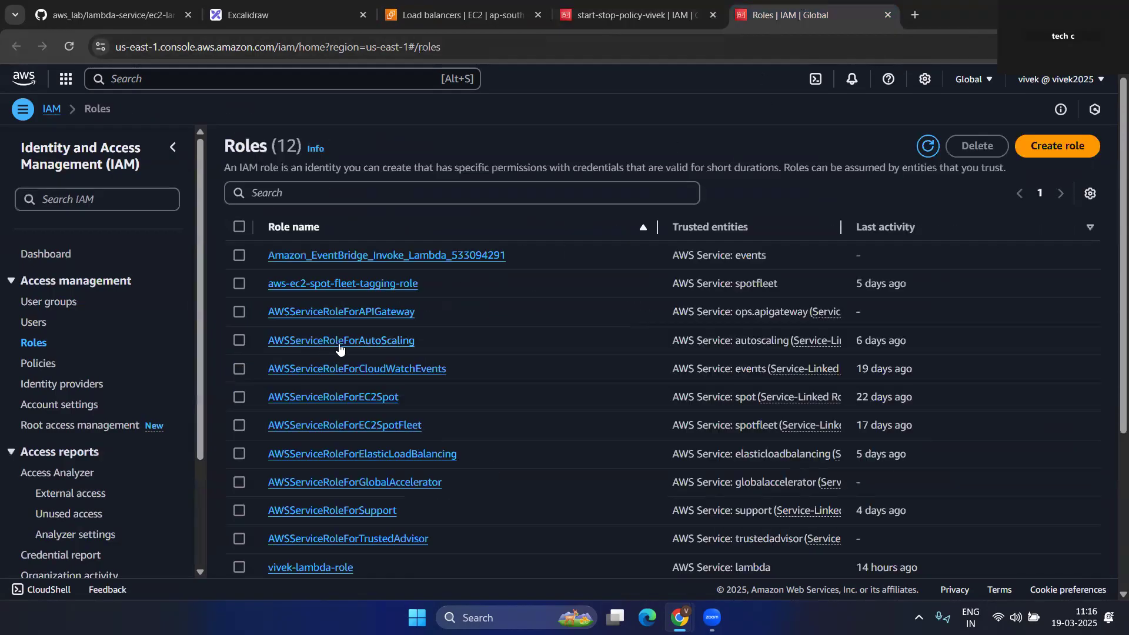
{"action": "scroll", "coordinate": [547, 438], "scroll_direction": "down", "scroll_amount": 4}
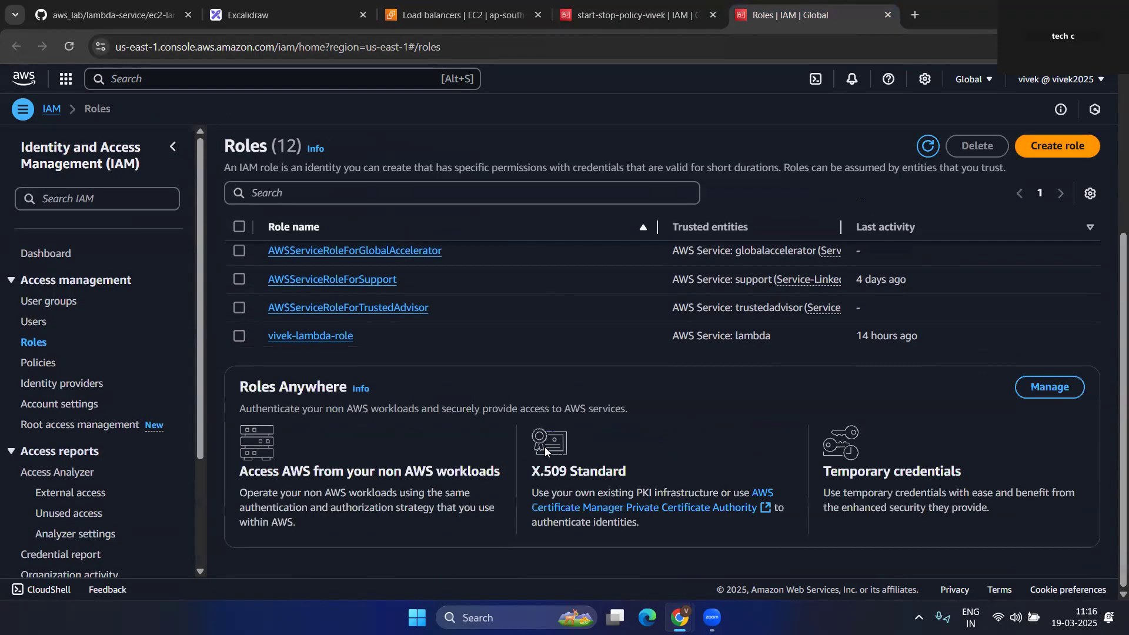
{"action": "scroll", "coordinate": [300, 439], "scroll_direction": "up", "scroll_amount": 1}
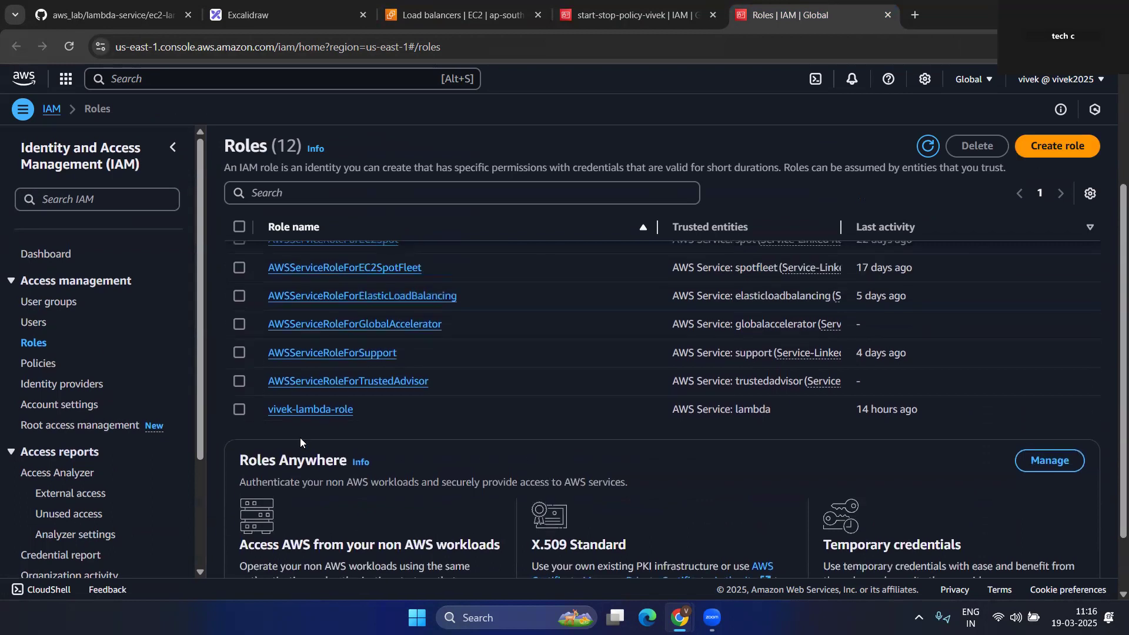
{"action": "left_click", "coordinate": [239, 409]}
{"action": "left_click", "coordinate": [974, 146]}
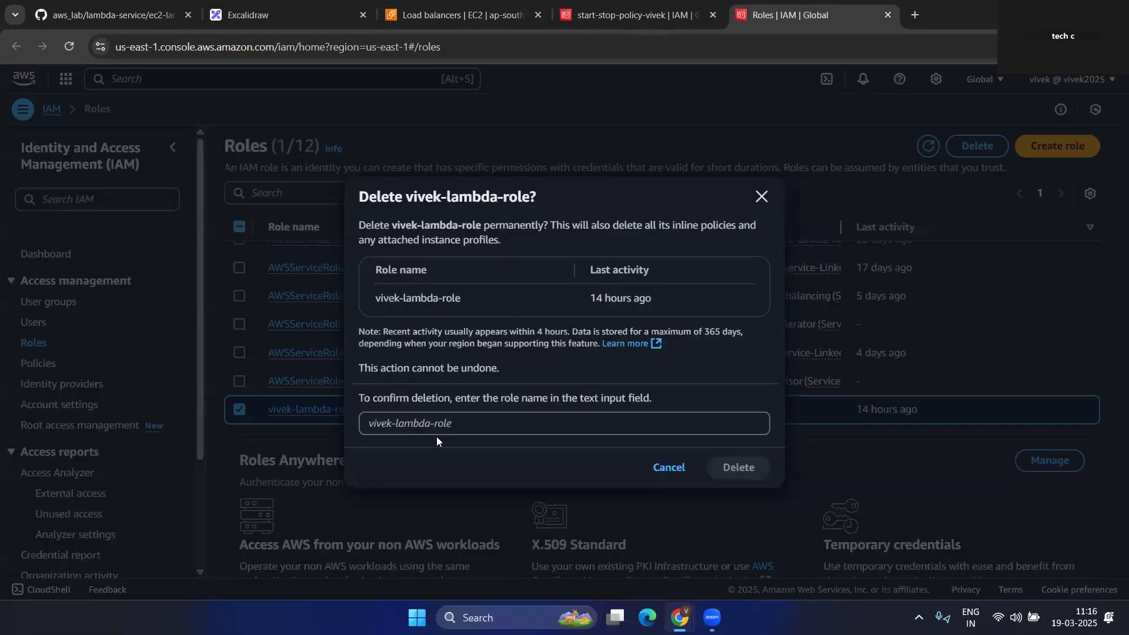
{"action": "left_click_drag", "start_coordinate": [474, 294], "coordinate": [372, 308]}
{"action": "key", "text": "ctrl+c"}
{"action": "left_click", "coordinate": [440, 422]}
{"action": "key", "text": "ctrl+v"}
{"action": "left_click", "coordinate": [736, 466]}
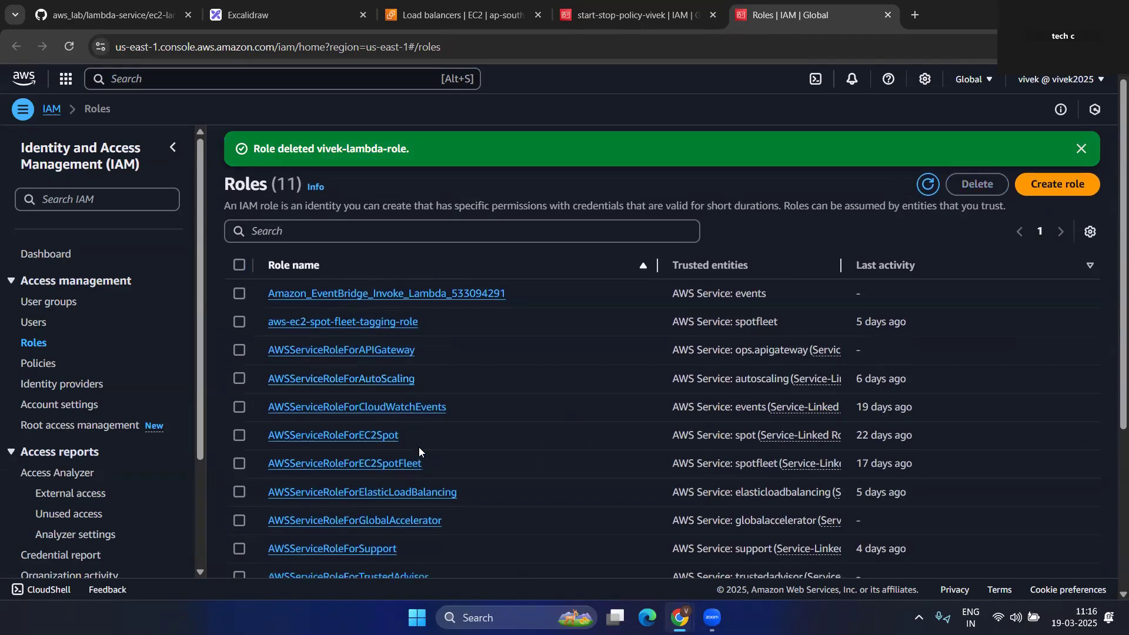
{"action": "scroll", "coordinate": [418, 446], "scroll_direction": "down", "scroll_amount": 5}
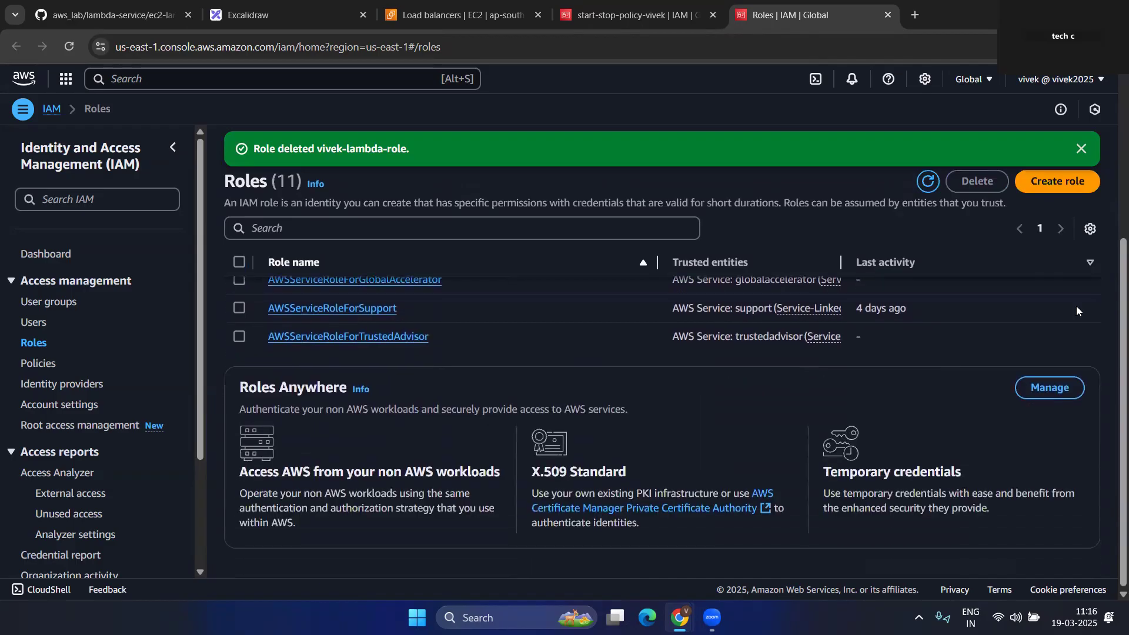
{"action": "left_click", "coordinate": [1086, 148]}
- Start a new IAM role with Lambda as the trusted AWS service
{"action": "left_click", "coordinate": [1068, 147]}
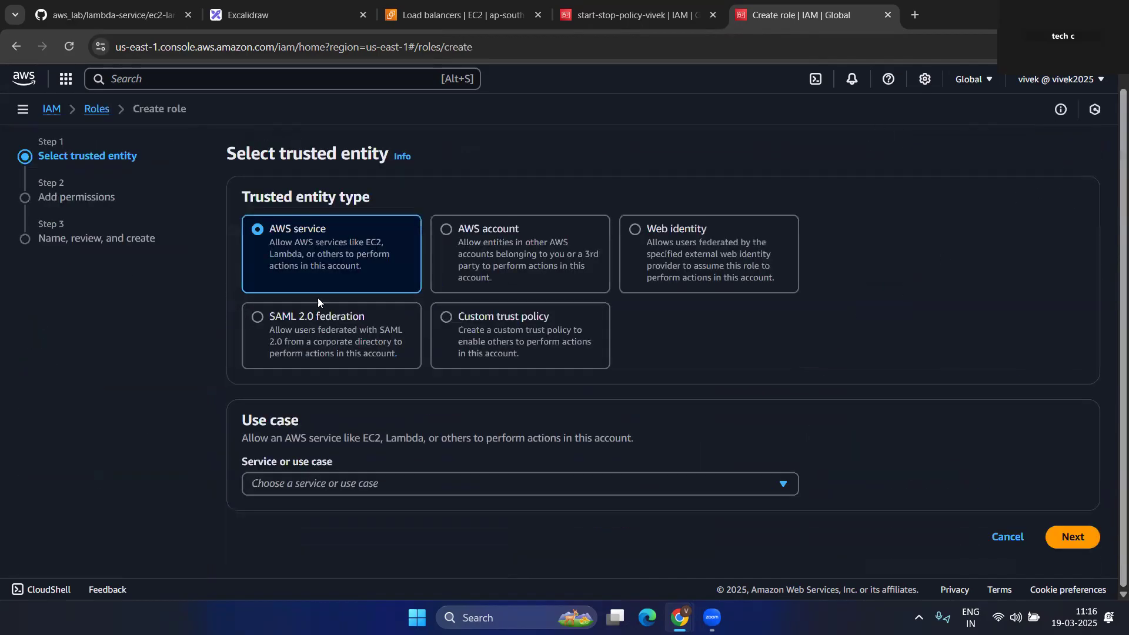
{"action": "left_click", "coordinate": [425, 482]}
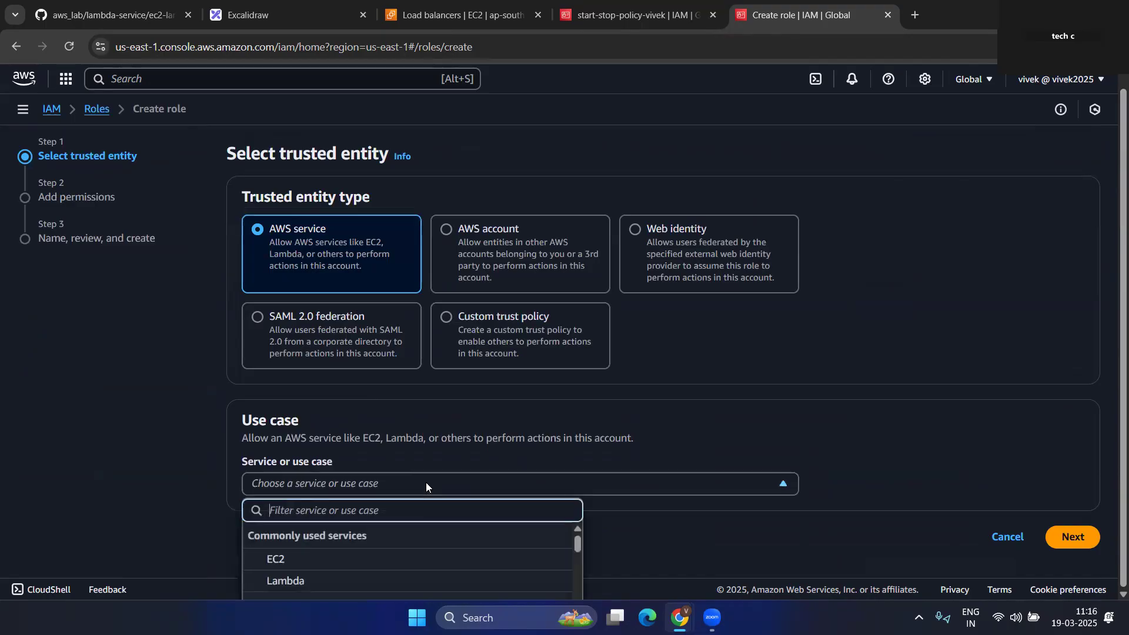
{"action": "left_click", "coordinate": [310, 580]}
{"action": "scroll", "coordinate": [477, 420], "scroll_direction": "down", "scroll_amount": 1}
{"action": "scroll", "coordinate": [499, 458], "scroll_direction": "down", "scroll_amount": 1}
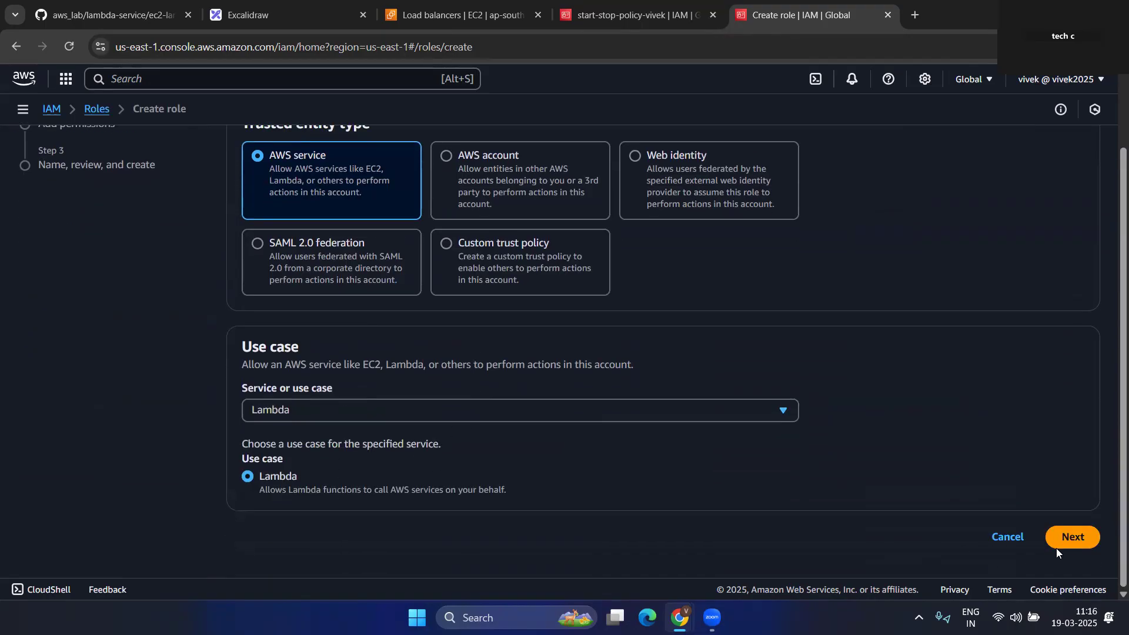
{"action": "left_click", "coordinate": [1070, 538]}
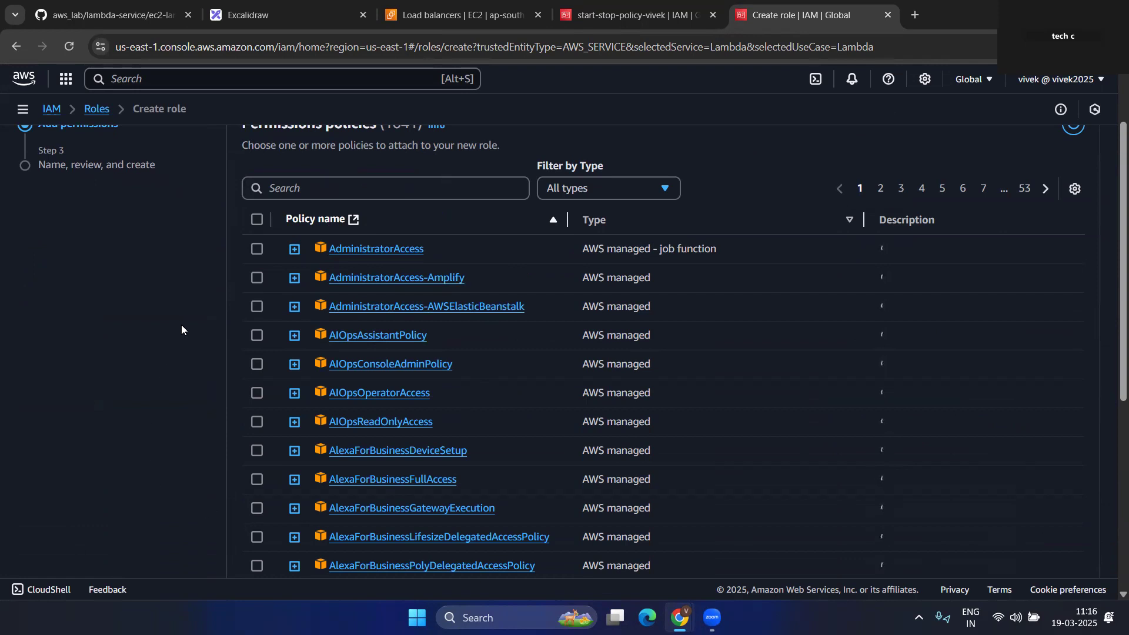
- Filter by 'star' and attach start-stop-policy-vivek to the role
{"action": "scroll", "coordinate": [533, 380], "scroll_direction": "down", "scroll_amount": 3}
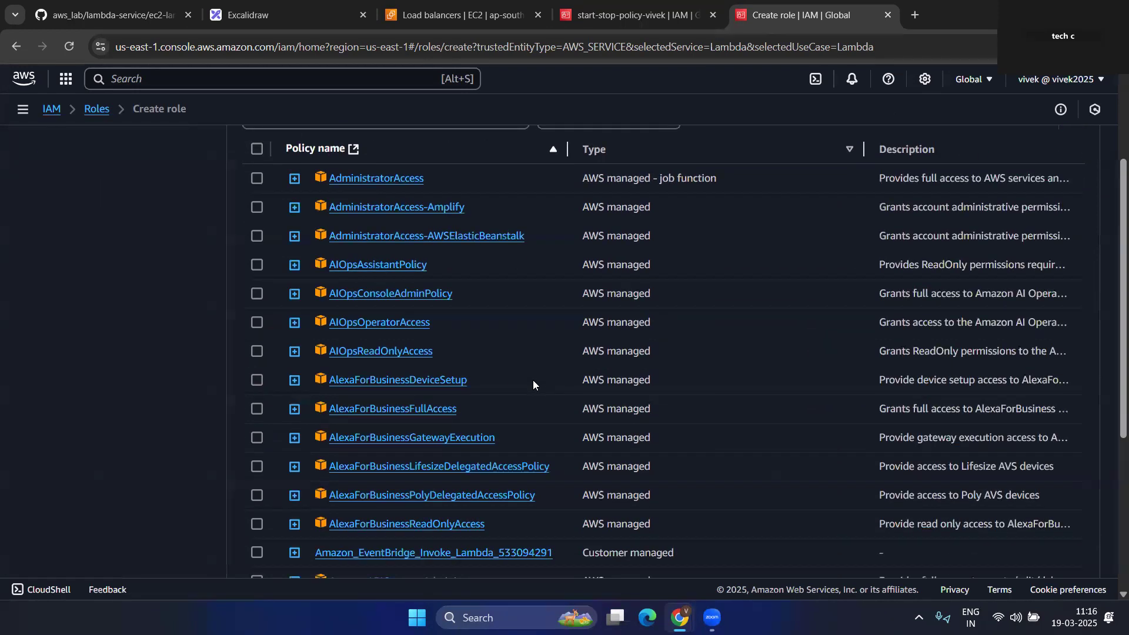
{"action": "scroll", "coordinate": [537, 381], "scroll_direction": "up", "scroll_amount": 5}
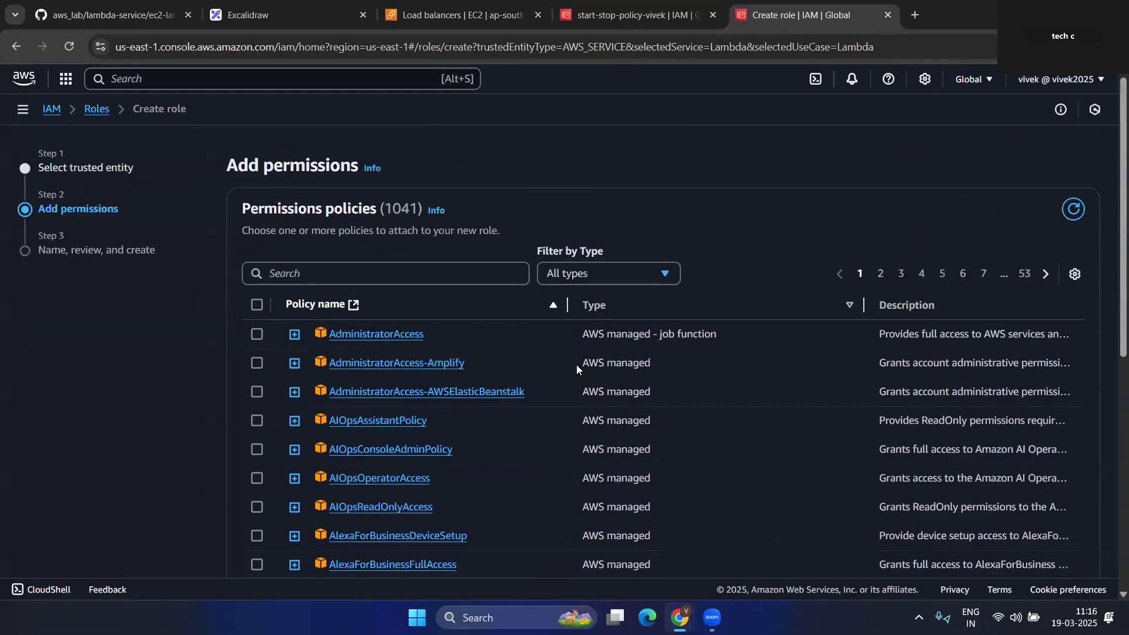
{"action": "scroll", "coordinate": [352, 333], "scroll_direction": "down", "scroll_amount": 6}
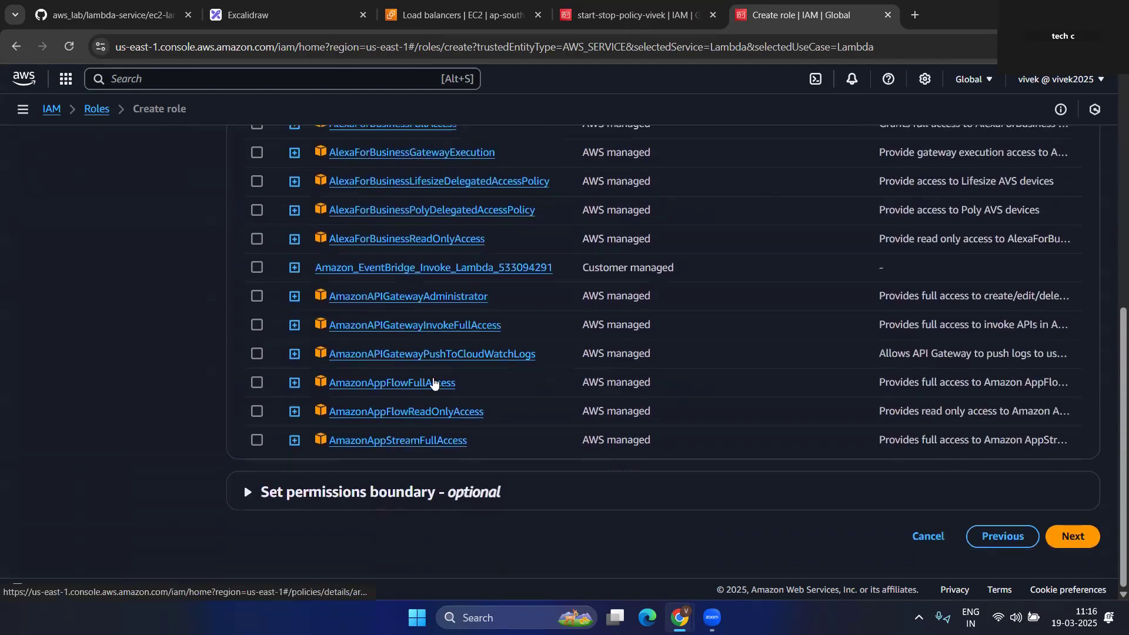
{"action": "scroll", "coordinate": [435, 382], "scroll_direction": "up", "scroll_amount": 6}
{"action": "left_click", "coordinate": [363, 273]}
{"action": "type", "text": "star"}
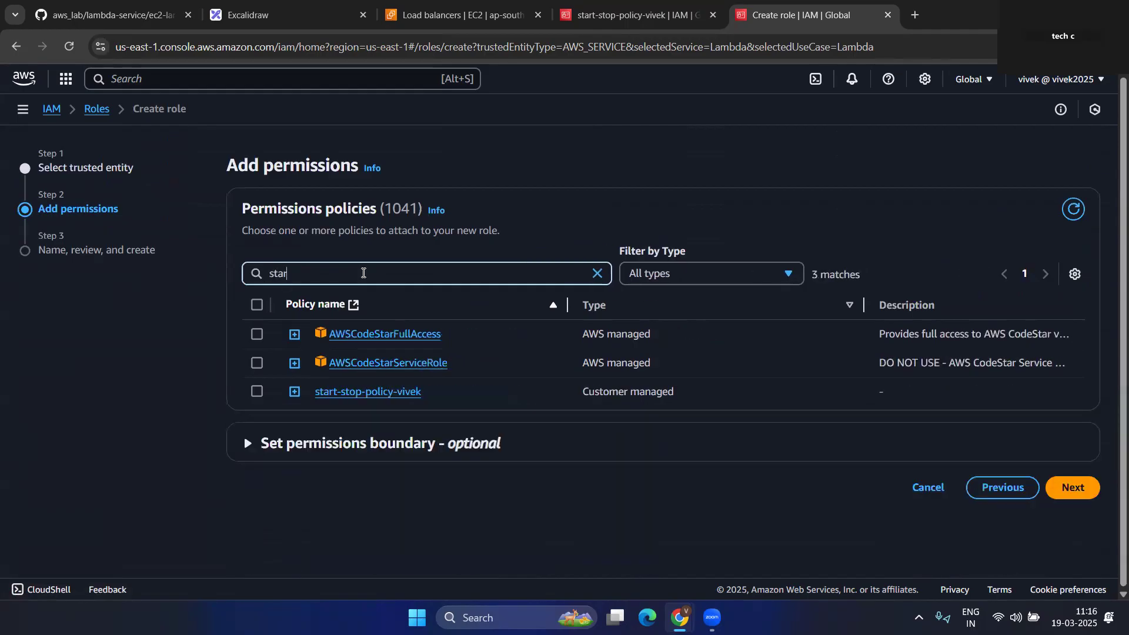
{"action": "left_click", "coordinate": [257, 391]}
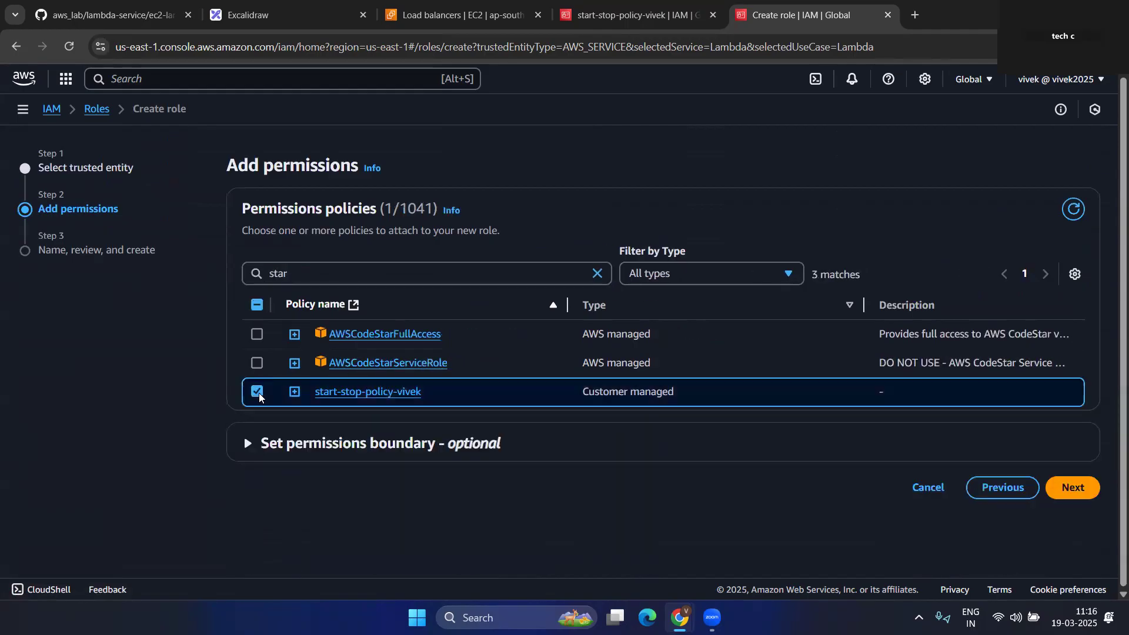
- Name the role stop-start-role-ec2 and create it
{"action": "left_click", "coordinate": [1076, 487]}
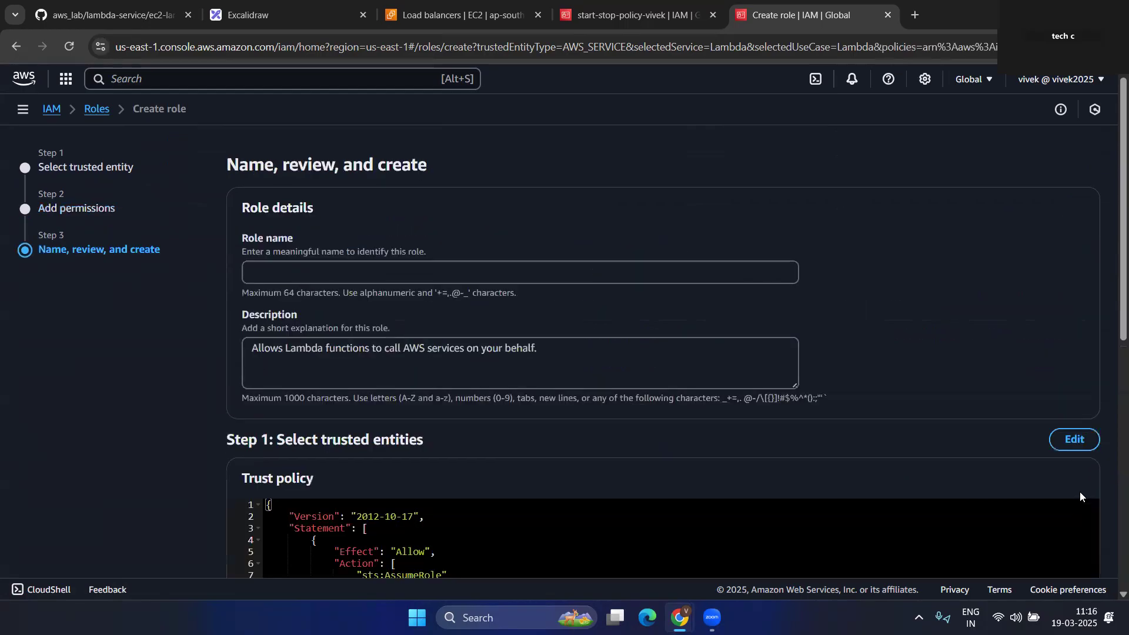
{"action": "left_click", "coordinate": [297, 276]}
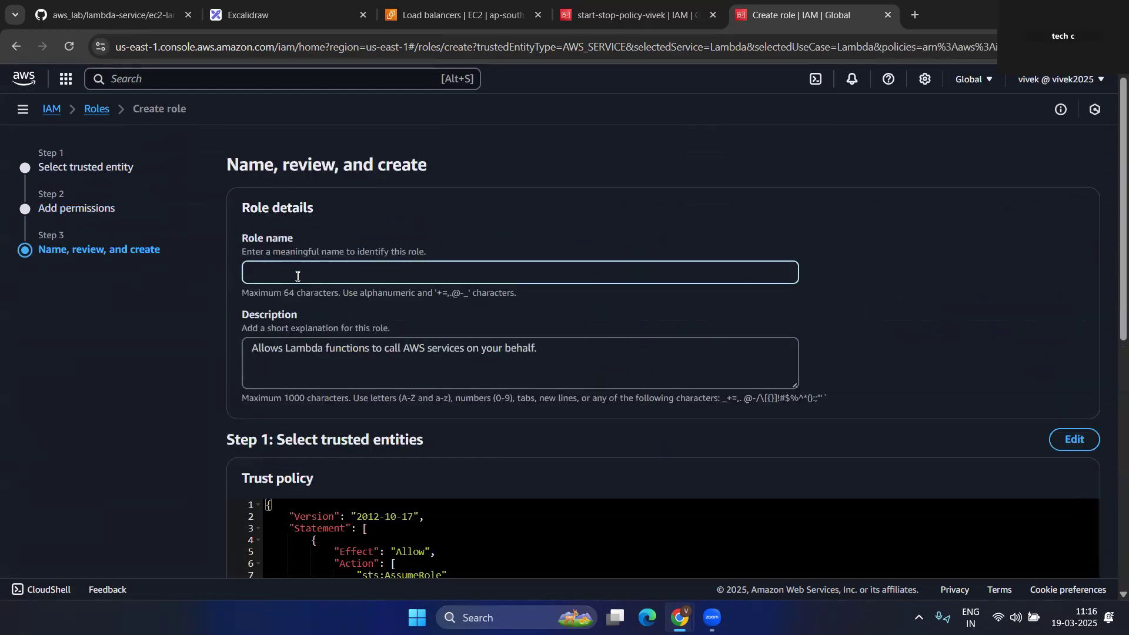
{"action": "type", "text": "stop-start-role-ec2"}
{"action": "scroll", "coordinate": [352, 302], "scroll_direction": "down", "scroll_amount": 8}
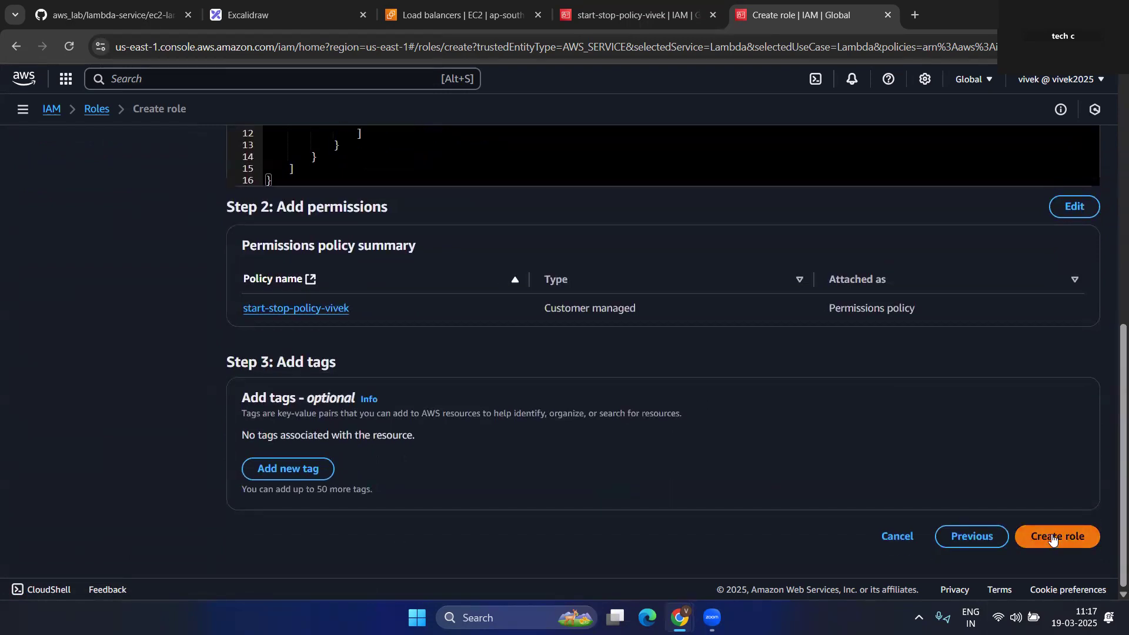
{"action": "left_click", "coordinate": [1053, 538]}
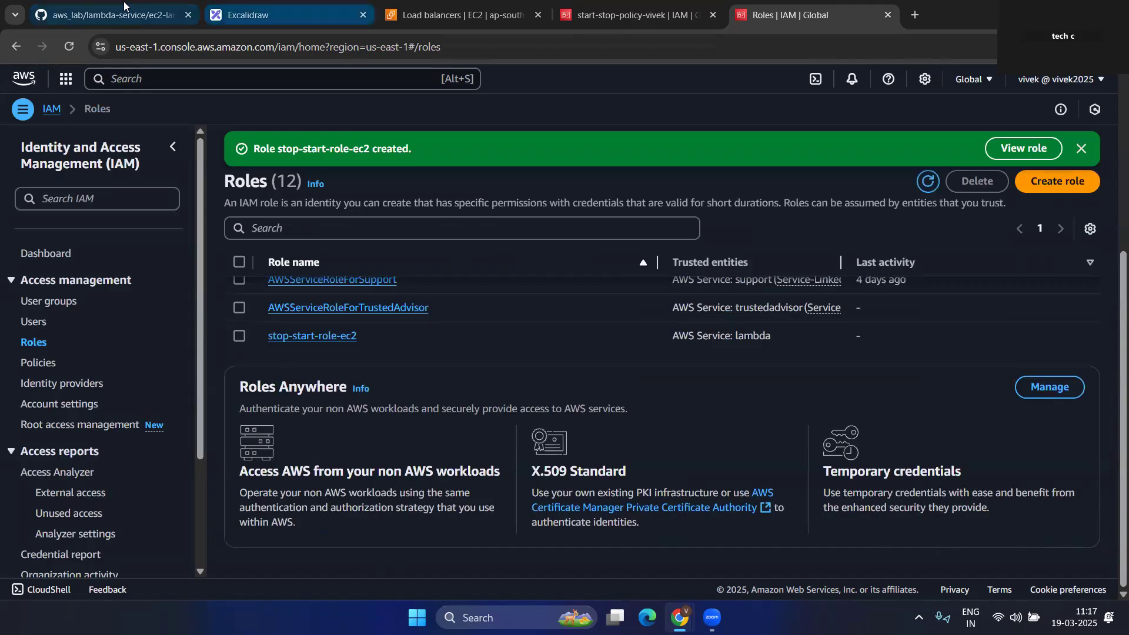
- Review in-linepolicy.json and the lambda-service architecture diagram on GitHub, then return to EC2
{"action": "left_click", "coordinate": [112, 14]}
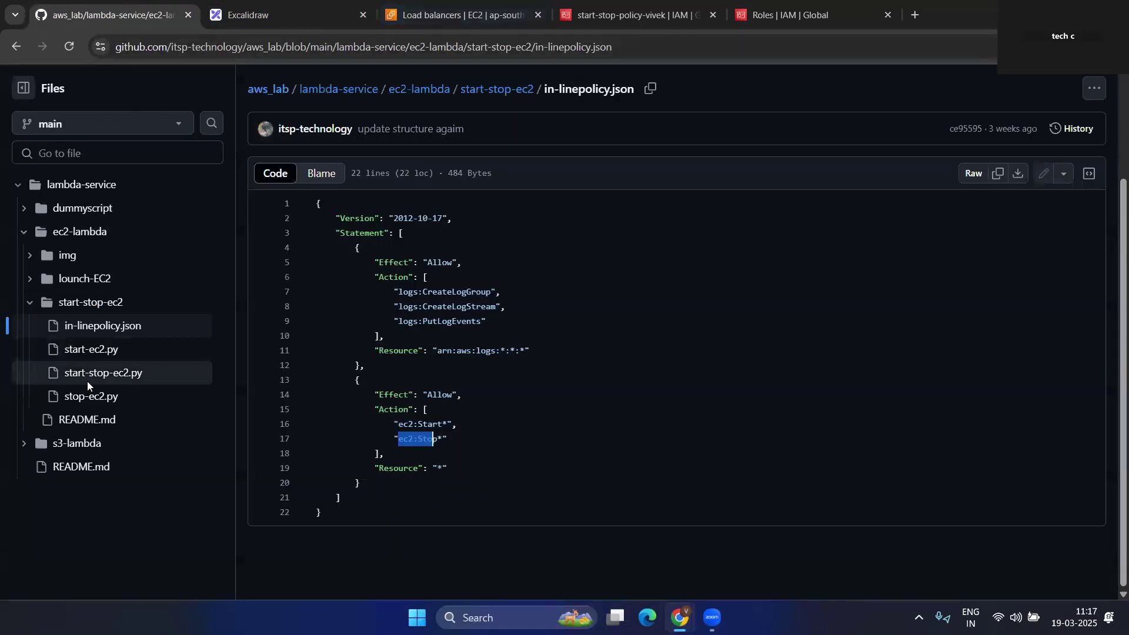
{"action": "left_click", "coordinate": [17, 46]}
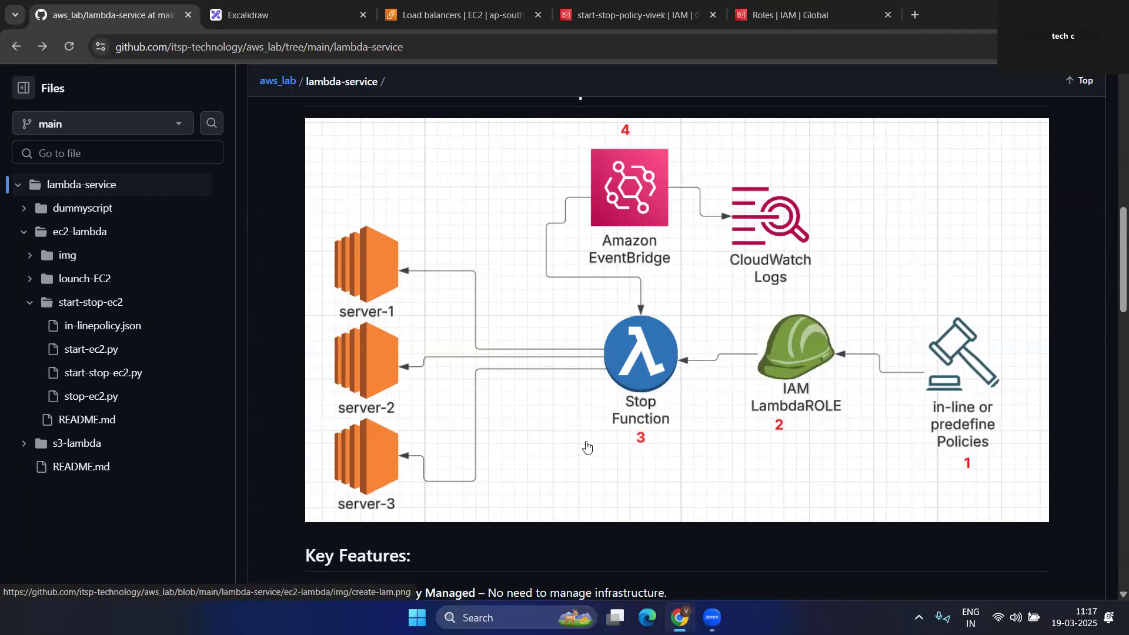
{"action": "left_click", "coordinate": [471, 23]}
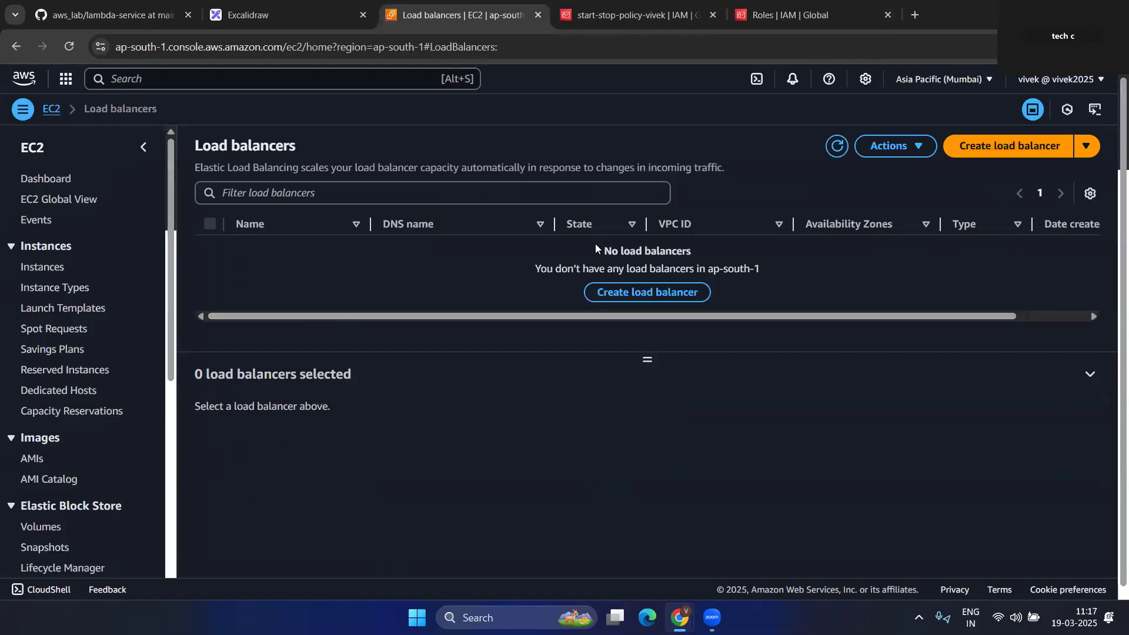
- Open Lambda in a new tab via a 'lam' search and start a new function from Functions
{"action": "left_click", "coordinate": [141, 87]}
{"action": "type", "text": "lambda"}
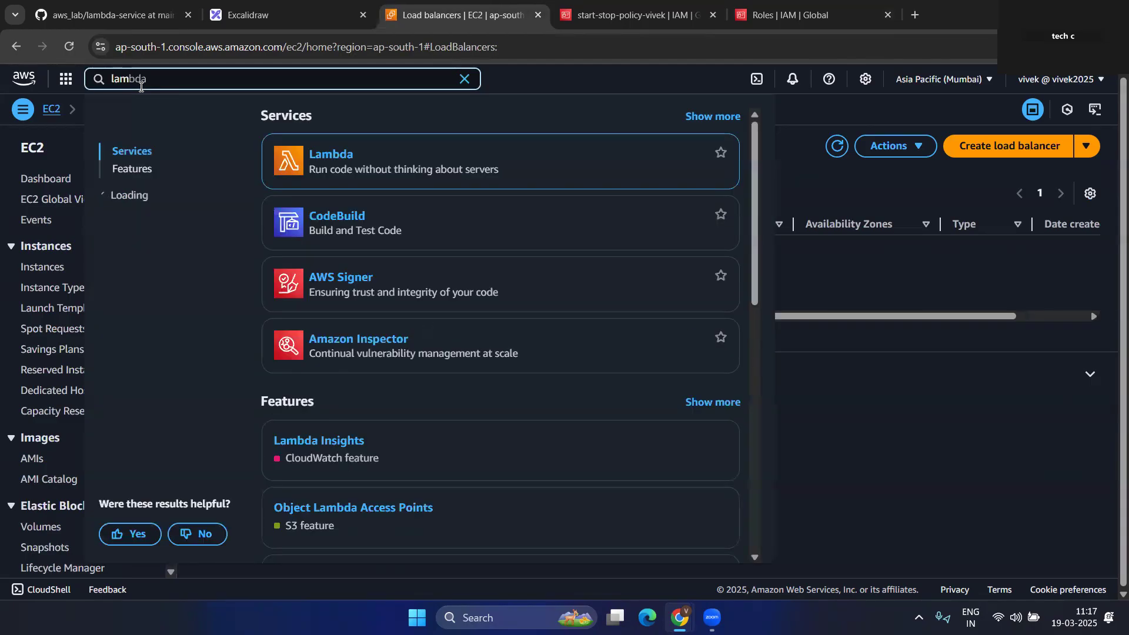
{"action": "right_click", "coordinate": [341, 162]}
{"action": "left_click", "coordinate": [395, 173]}
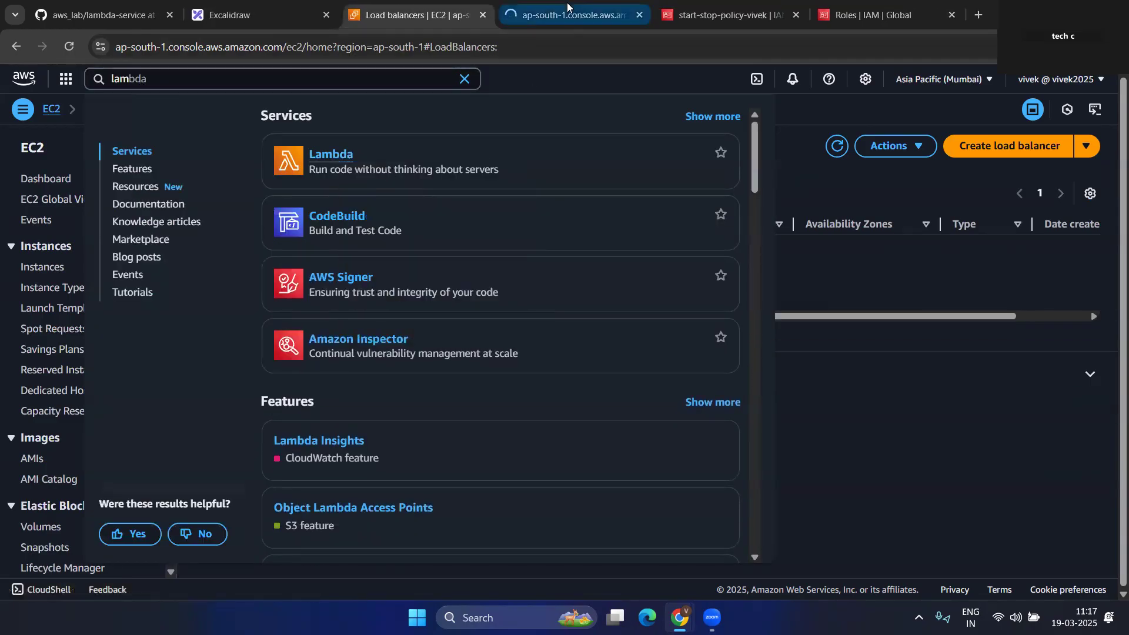
{"action": "left_click", "coordinate": [567, 14]}
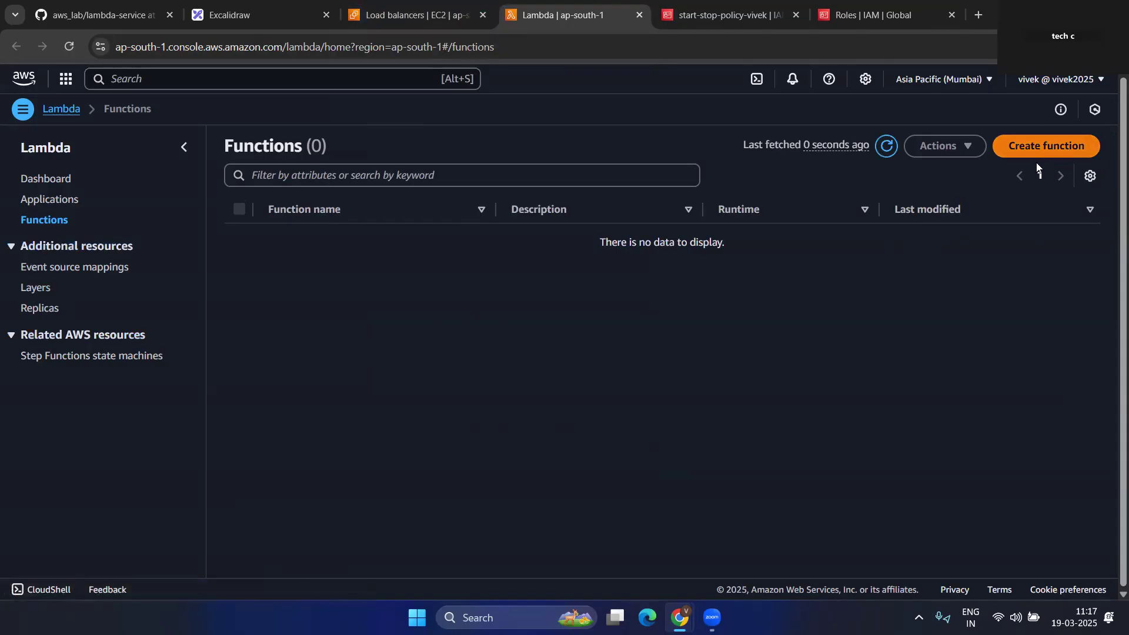
{"action": "left_click", "coordinate": [23, 109]}
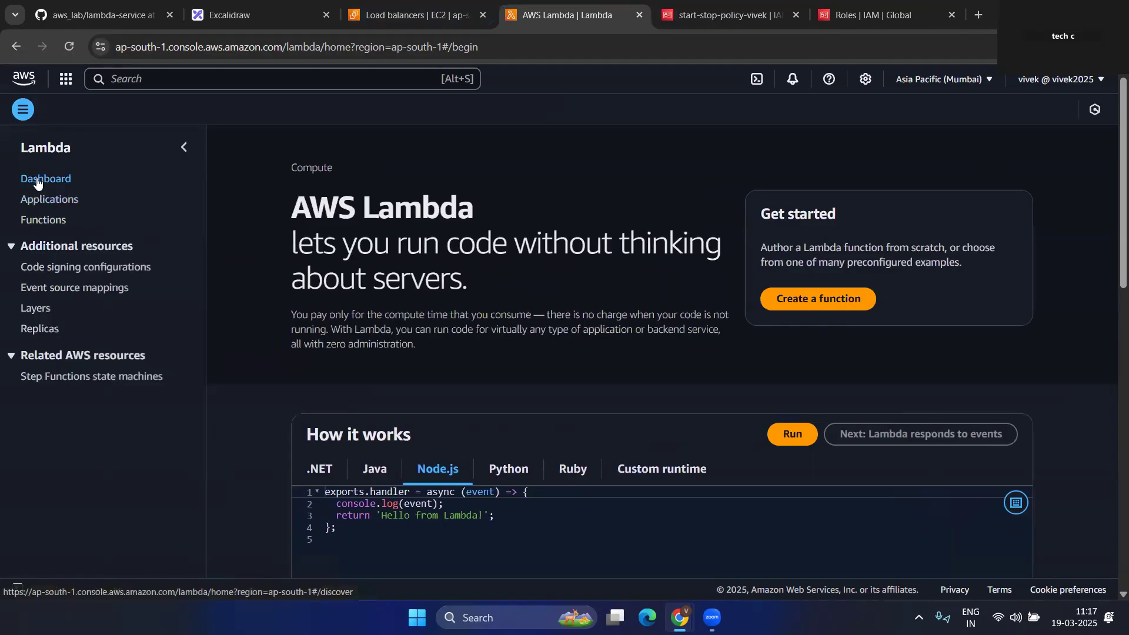
{"action": "left_click", "coordinate": [44, 220]}
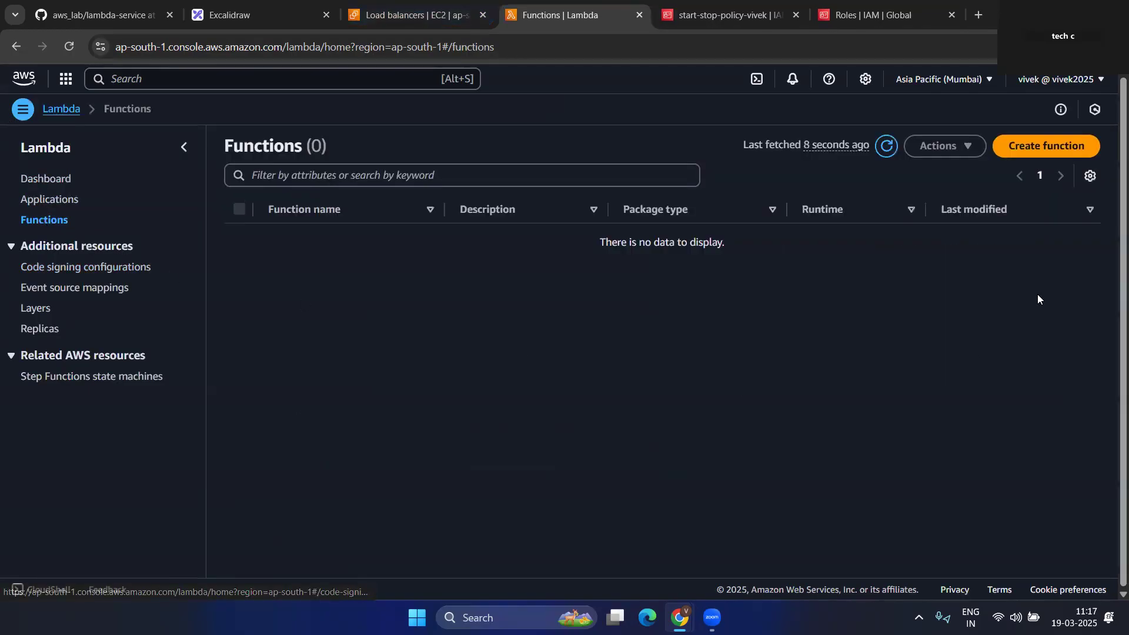
{"action": "left_click", "coordinate": [1046, 148]}
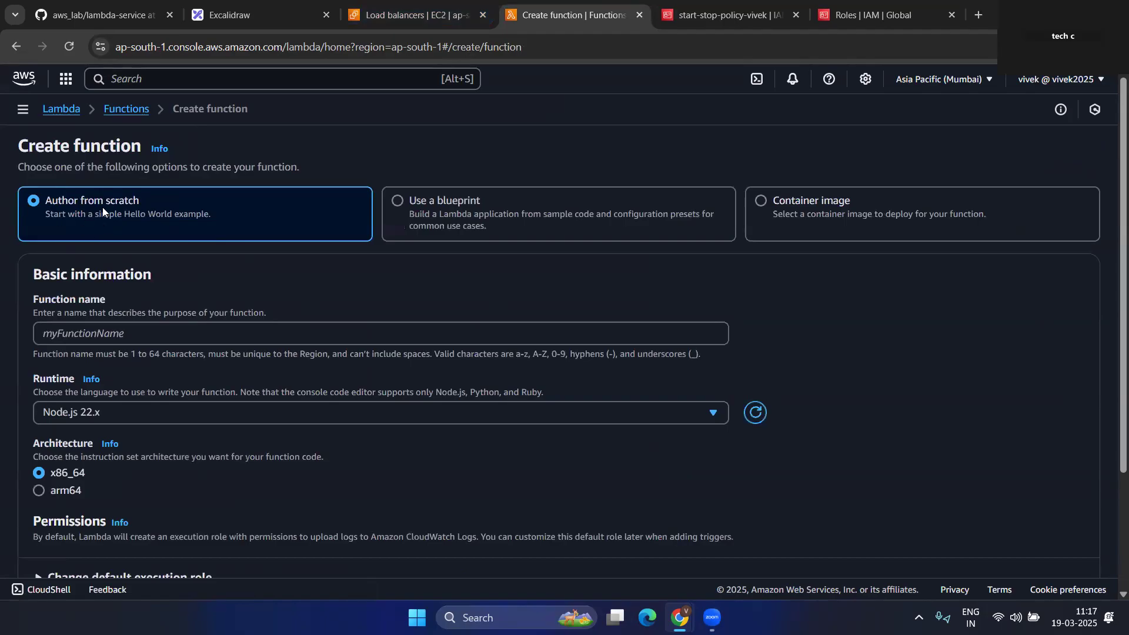
- Name the function start-stop-lambda and choose the Python 3.13 runtime
{"action": "left_click_drag", "start_coordinate": [44, 216], "coordinate": [158, 225]}
{"action": "scroll", "coordinate": [177, 265], "scroll_direction": "down", "scroll_amount": 1}
{"action": "left_click", "coordinate": [95, 262]}
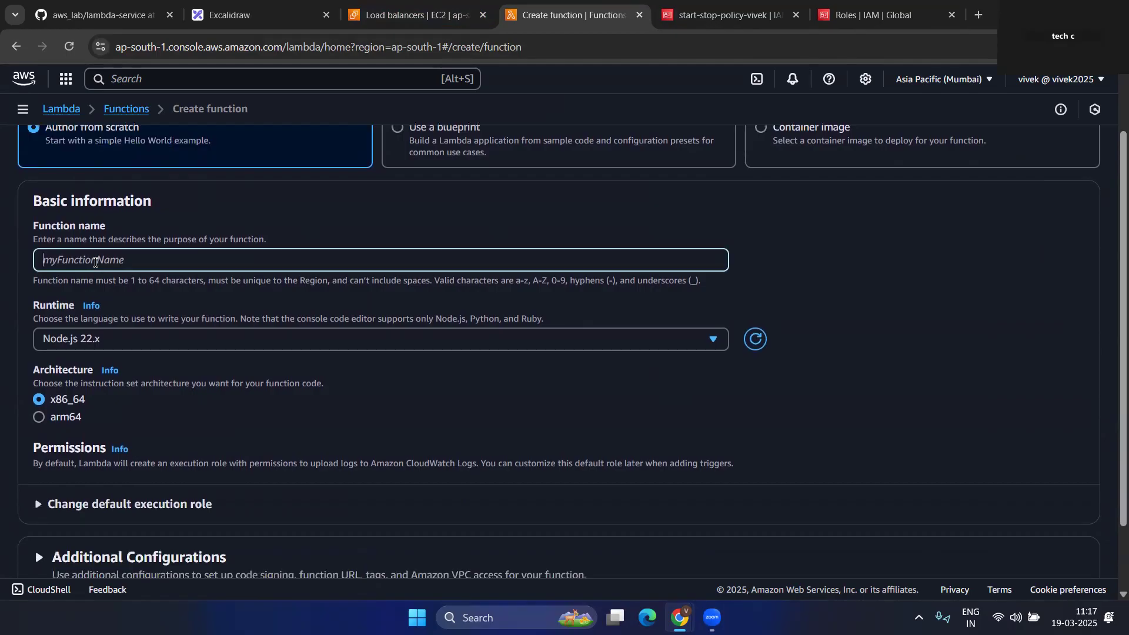
{"action": "type", "text": "start"}
{"action": "key", "text": "BackSpace"}
{"action": "key", "text": "BackSpace"}
{"action": "left_click", "coordinate": [354, 342]}
{"action": "scroll", "coordinate": [109, 231], "scroll_direction": "down", "scroll_amount": 1}
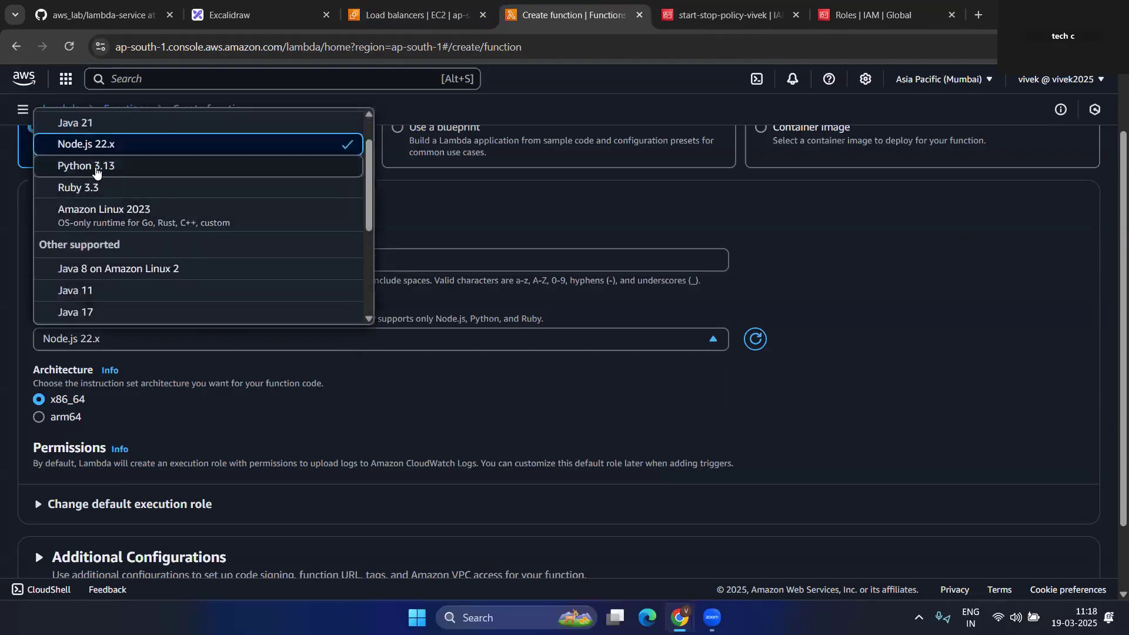
{"action": "left_click", "coordinate": [86, 166]}
{"action": "scroll", "coordinate": [85, 344], "scroll_direction": "down", "scroll_amount": 3}
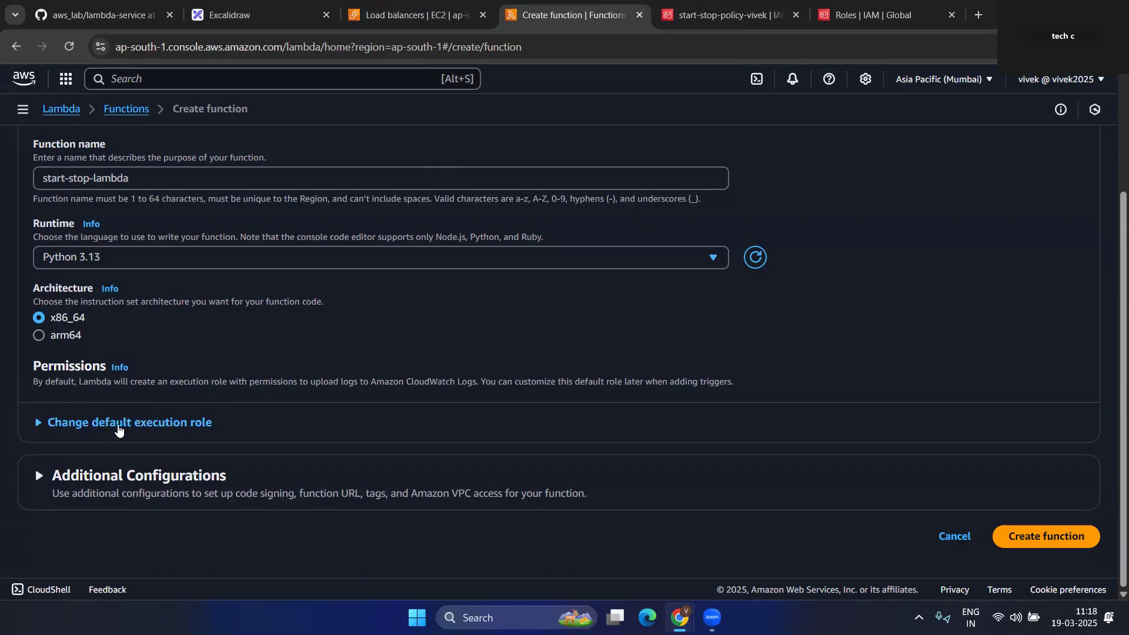
- Use the existing role stop-start-role-ec2 and create the function
{"action": "left_click", "coordinate": [120, 422]}
{"action": "scroll", "coordinate": [33, 351], "scroll_direction": "down", "scroll_amount": 3}
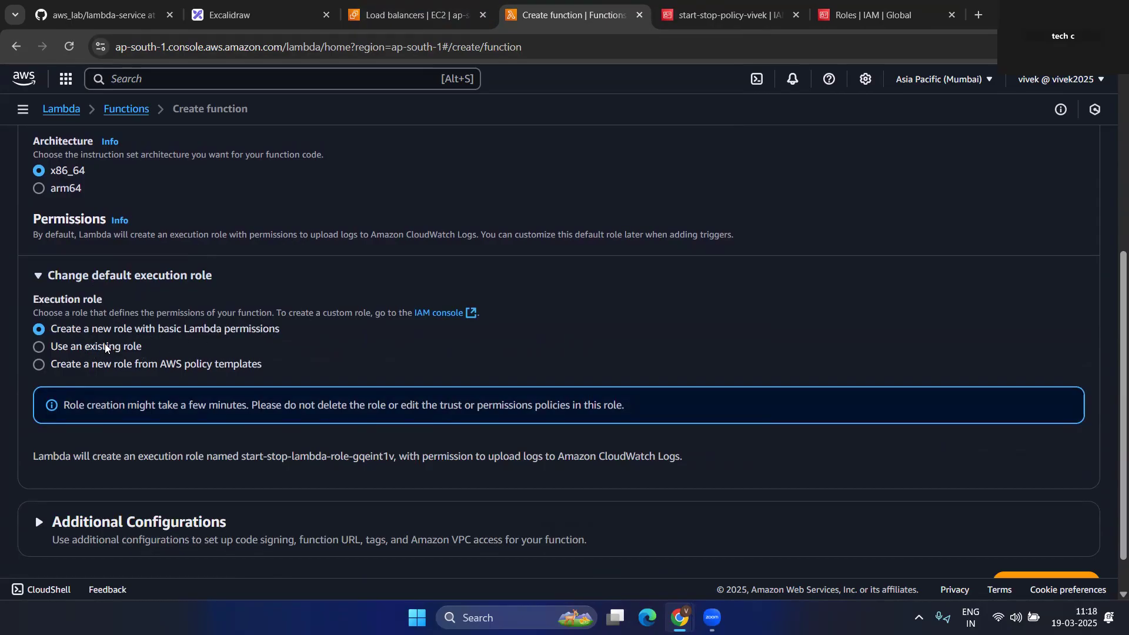
{"action": "left_click", "coordinate": [69, 346]}
{"action": "scroll", "coordinate": [241, 369], "scroll_direction": "down", "scroll_amount": 1}
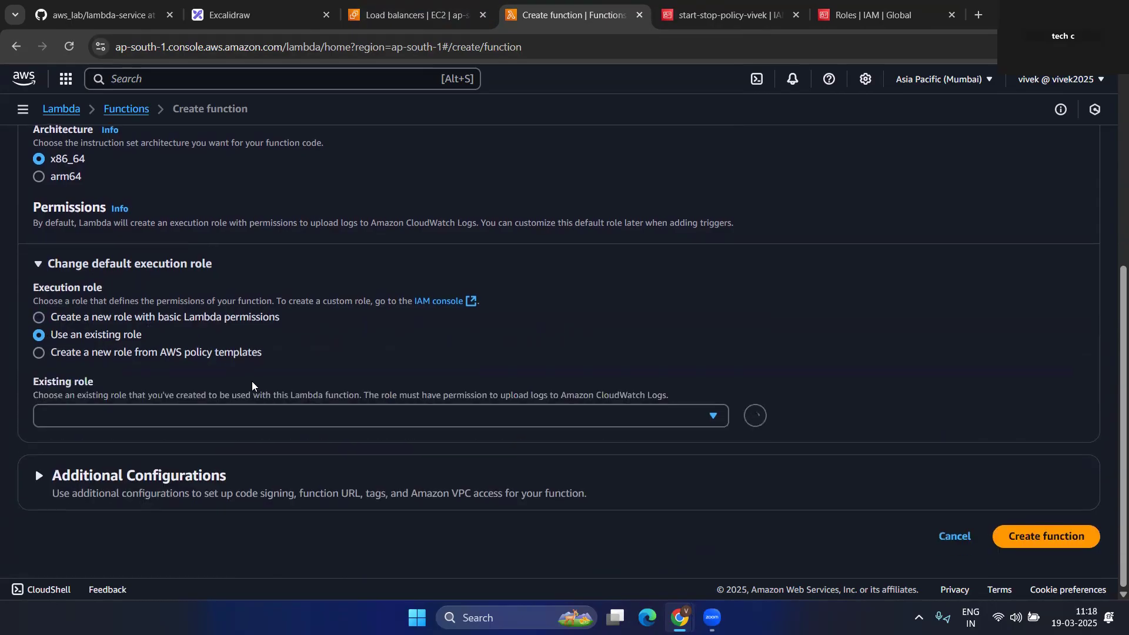
{"action": "left_click", "coordinate": [263, 416]}
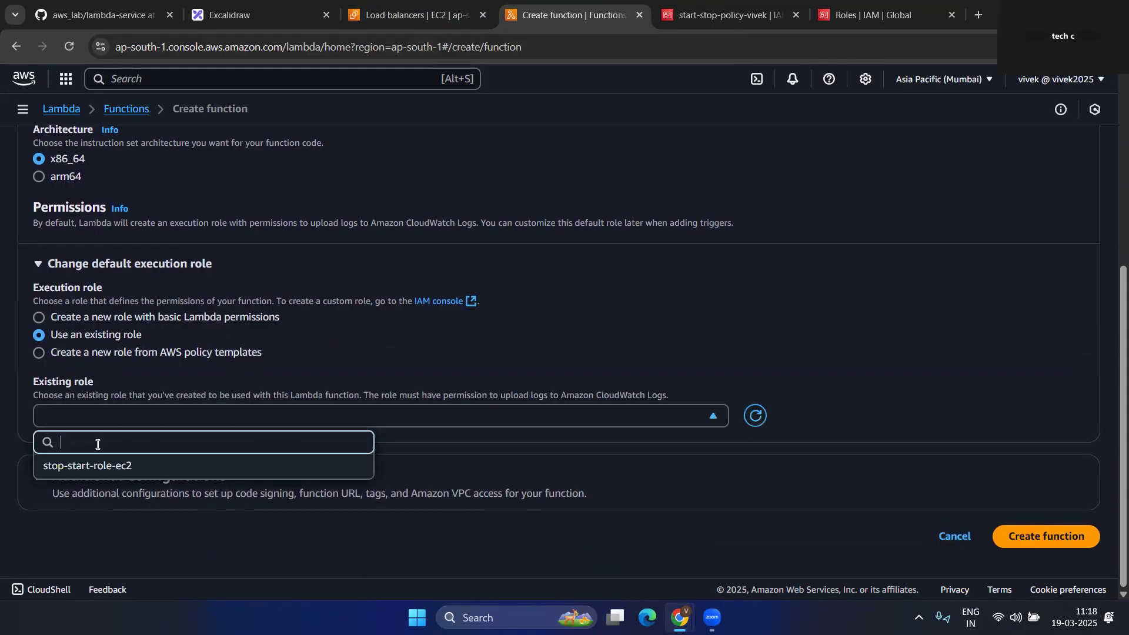
{"action": "left_click", "coordinate": [78, 473]}
{"action": "scroll", "coordinate": [94, 384], "scroll_direction": "down", "scroll_amount": 1}
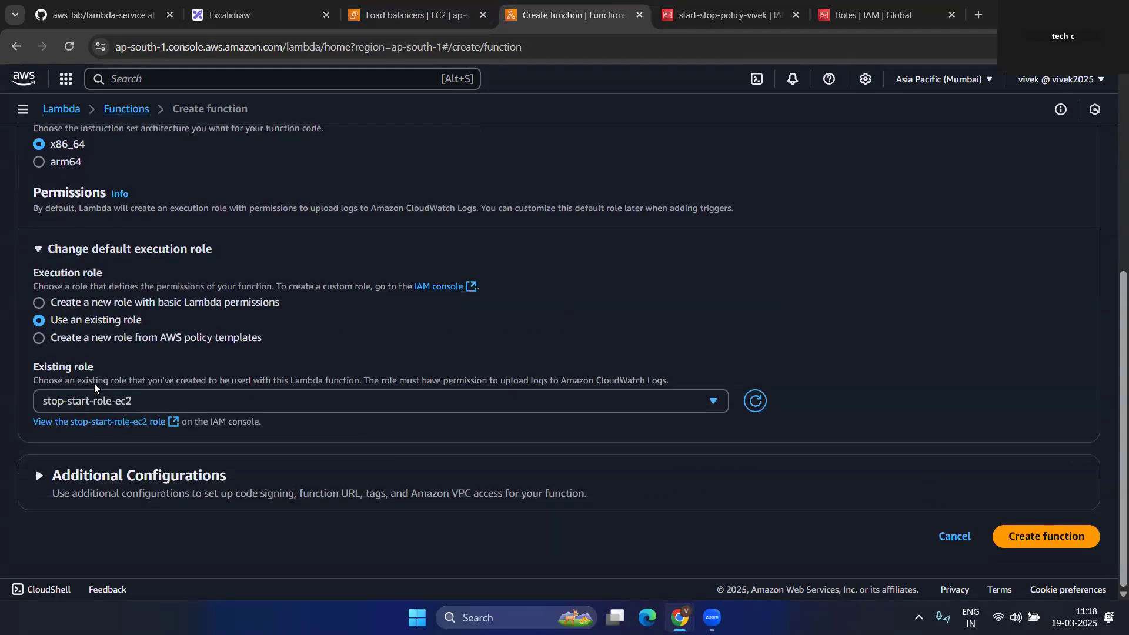
{"action": "left_click", "coordinate": [157, 474]}
{"action": "scroll", "coordinate": [261, 394], "scroll_direction": "down", "scroll_amount": 3}
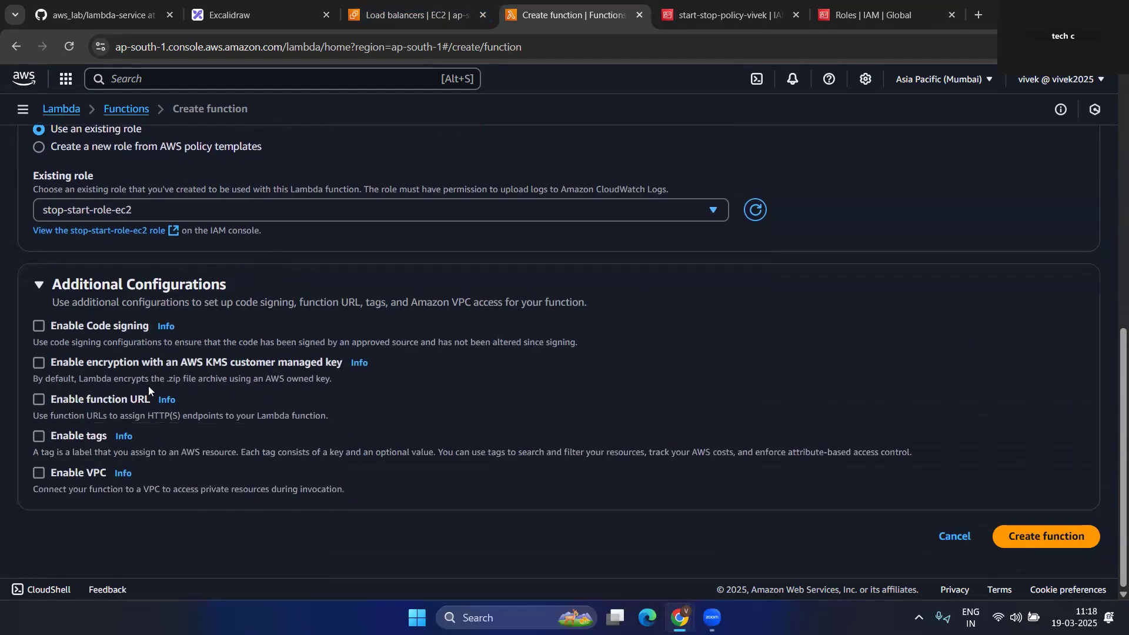
{"action": "left_click", "coordinate": [1035, 538]}
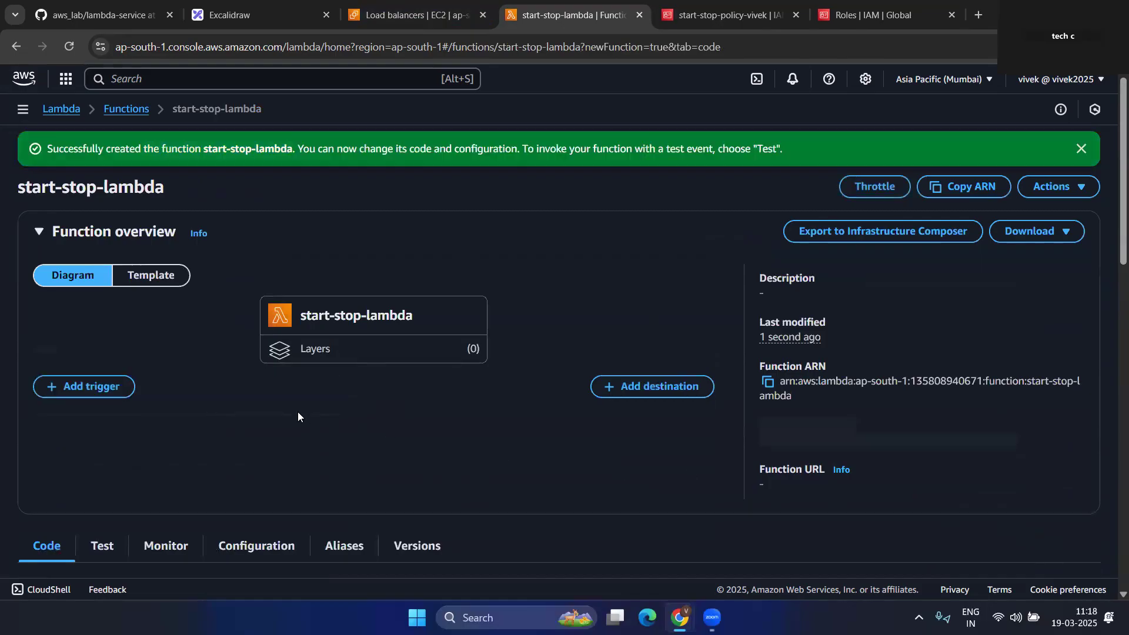
{"action": "scroll", "coordinate": [297, 412], "scroll_direction": "down", "scroll_amount": 2}
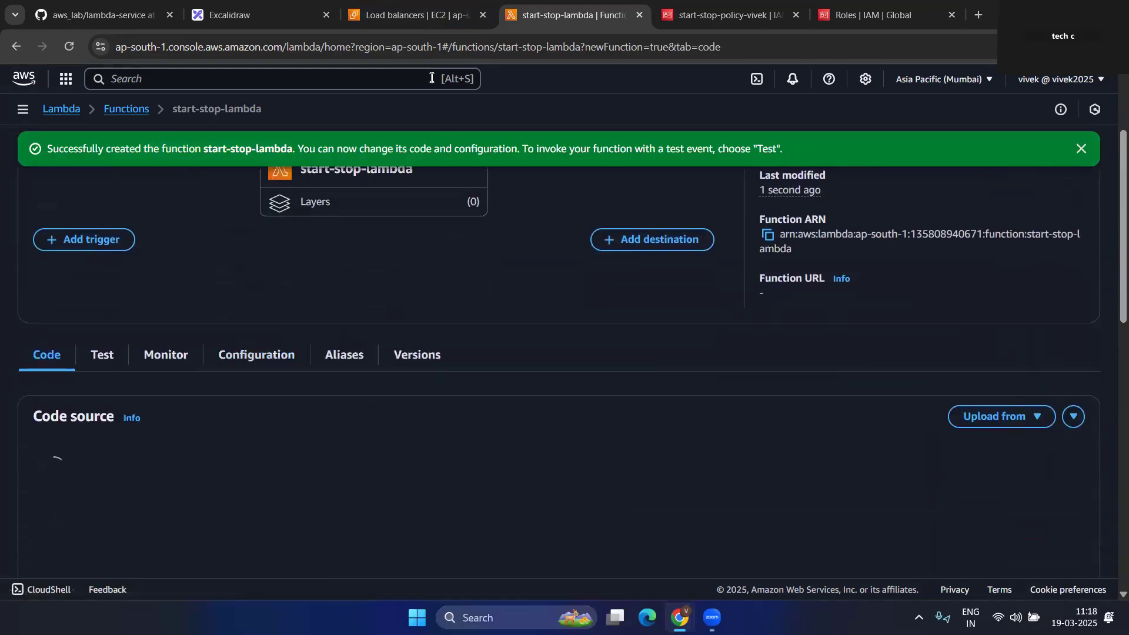
{"action": "left_click", "coordinate": [415, 14]}
- Start a new instance launch, name it, and pick the free-tier Amazon Linux 2023 AMI
{"action": "left_click", "coordinate": [840, 441]}
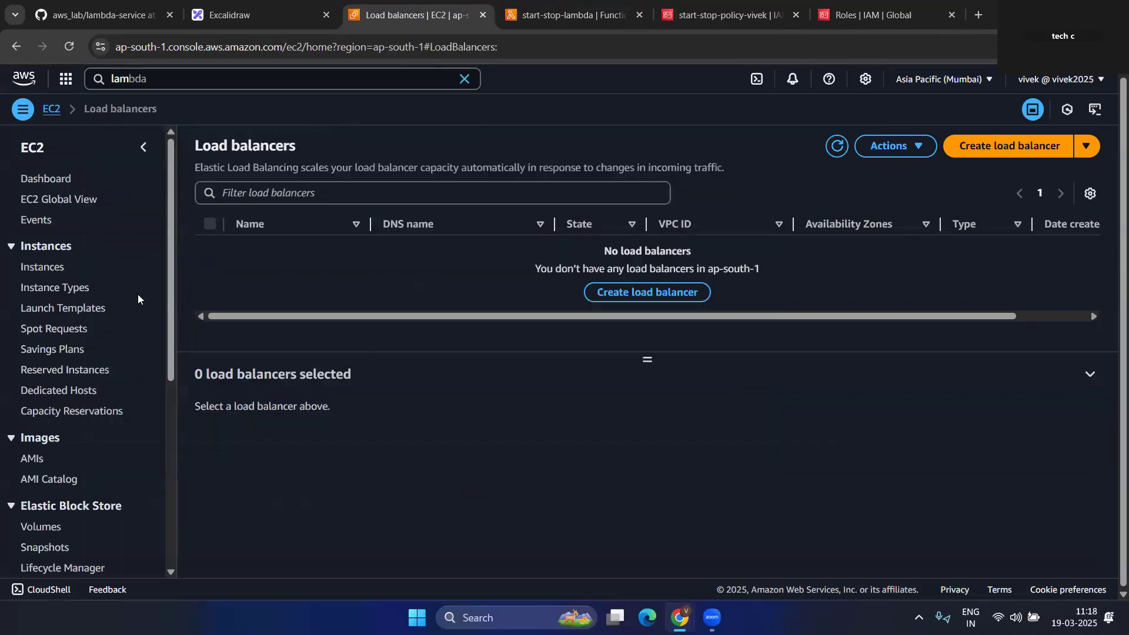
{"action": "left_click", "coordinate": [52, 269]}
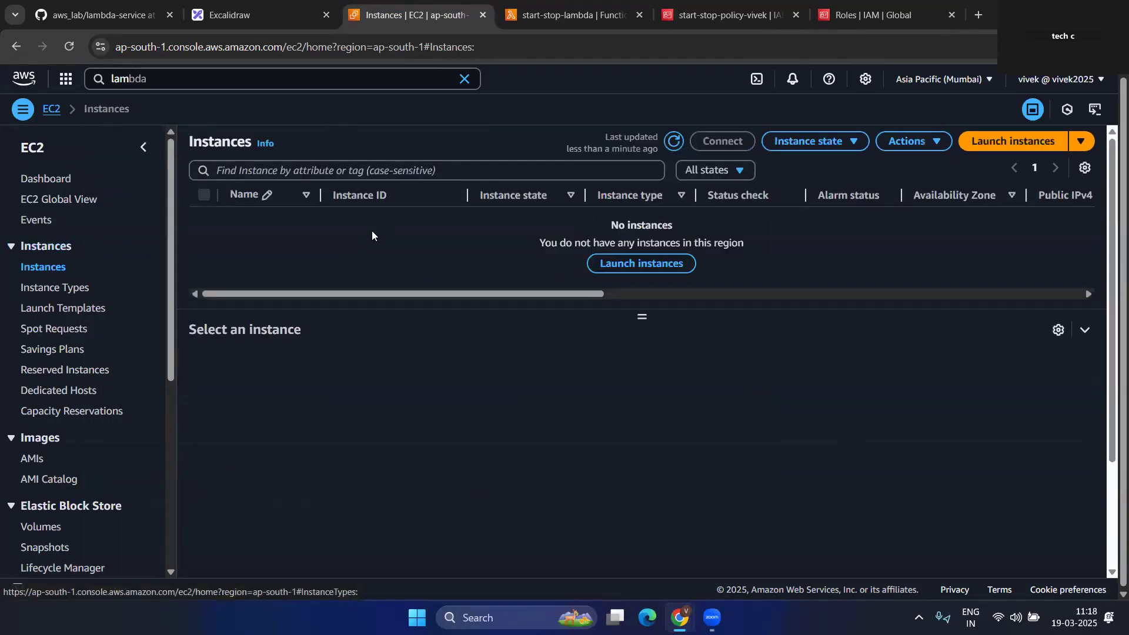
{"action": "left_click", "coordinate": [978, 141]}
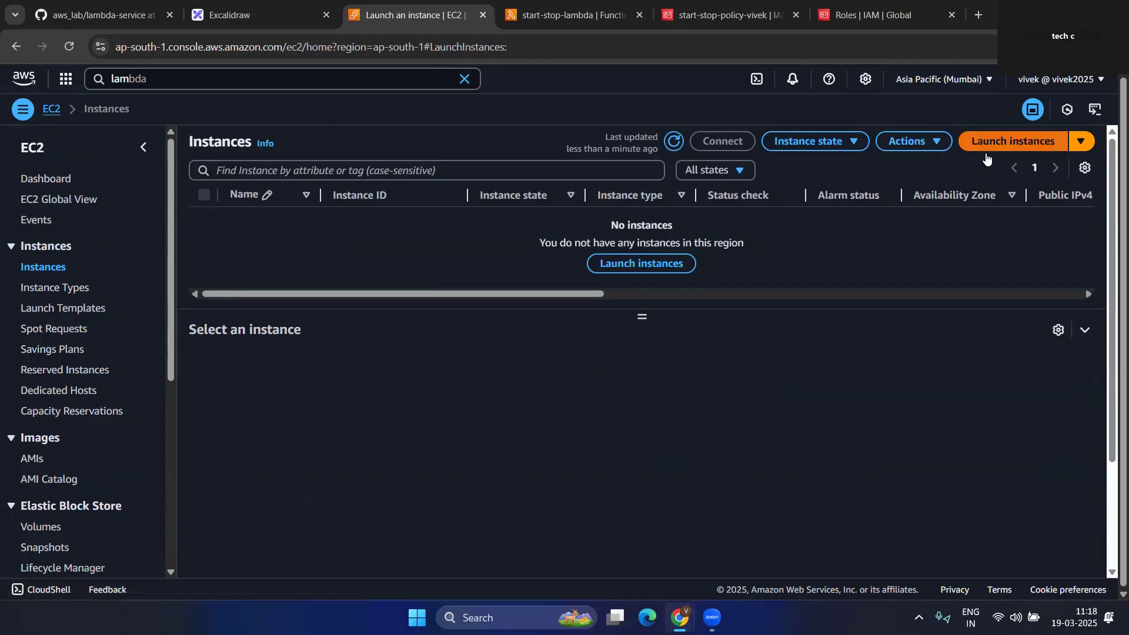
{"action": "left_click", "coordinate": [180, 311]}
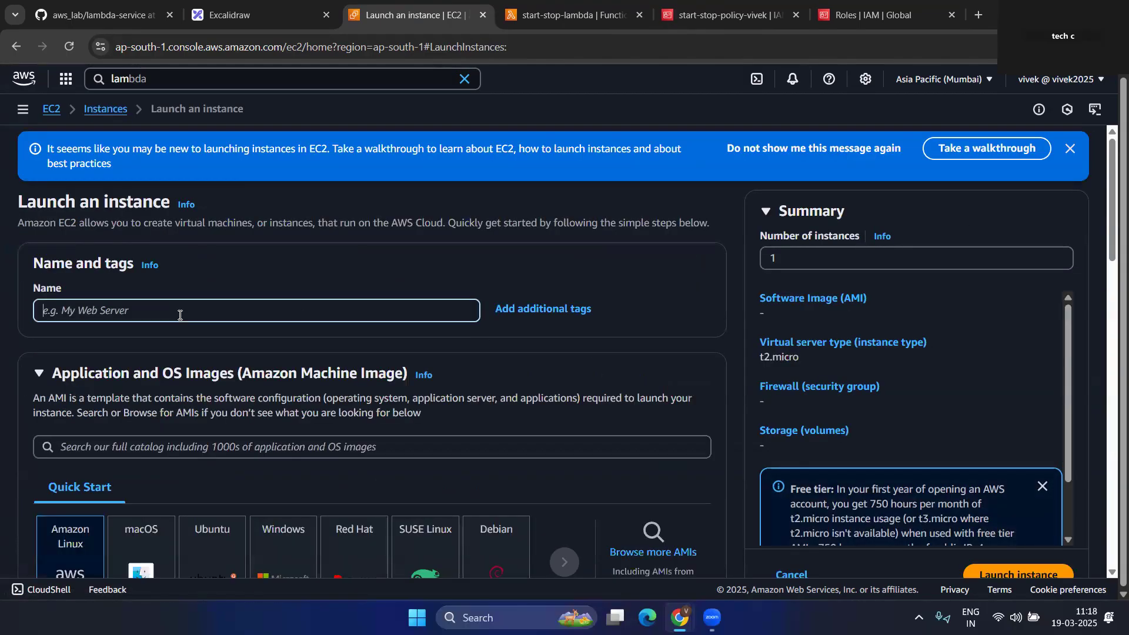
{"action": "type", "text": "s3"}
{"action": "left_click", "coordinate": [241, 349]}
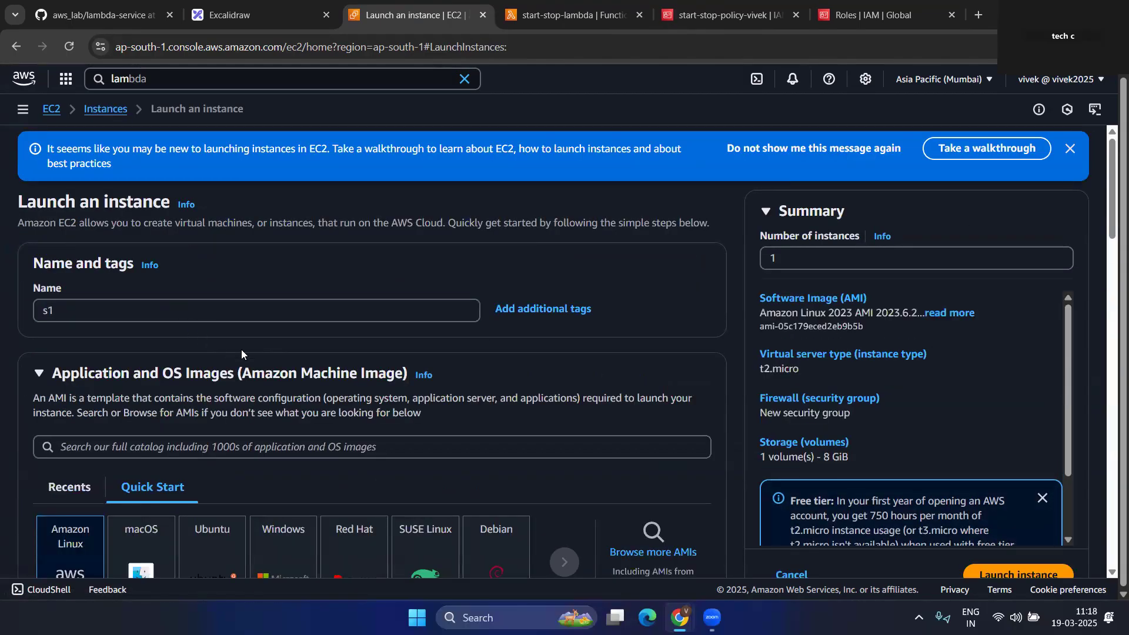
{"action": "scroll", "coordinate": [241, 349], "scroll_direction": "down", "scroll_amount": 3}
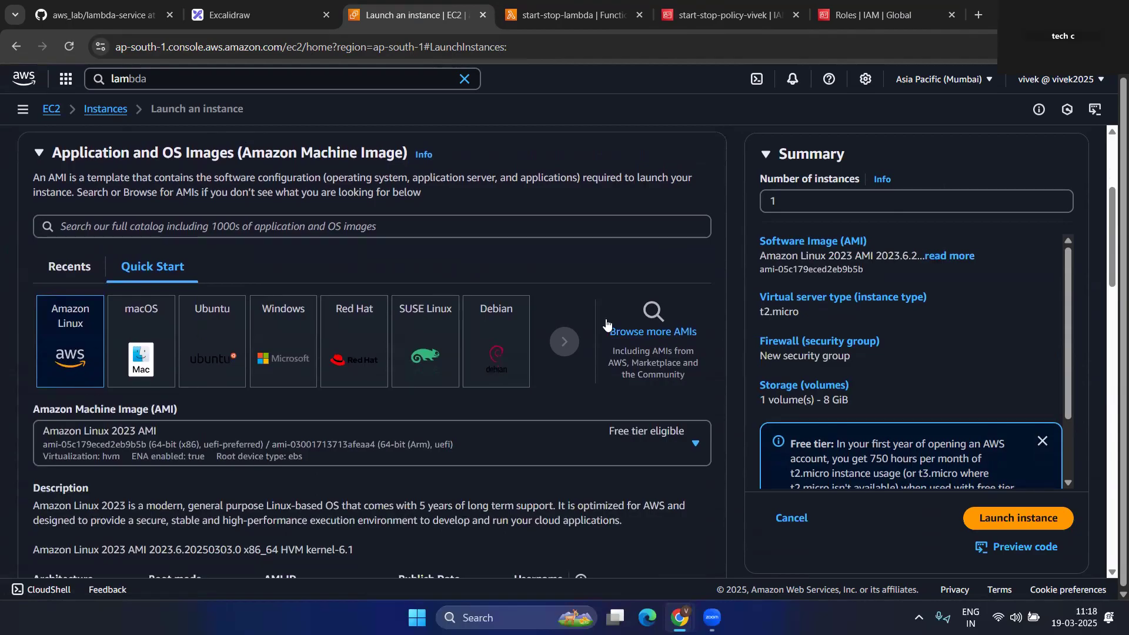
{"action": "left_click", "coordinate": [661, 346]}
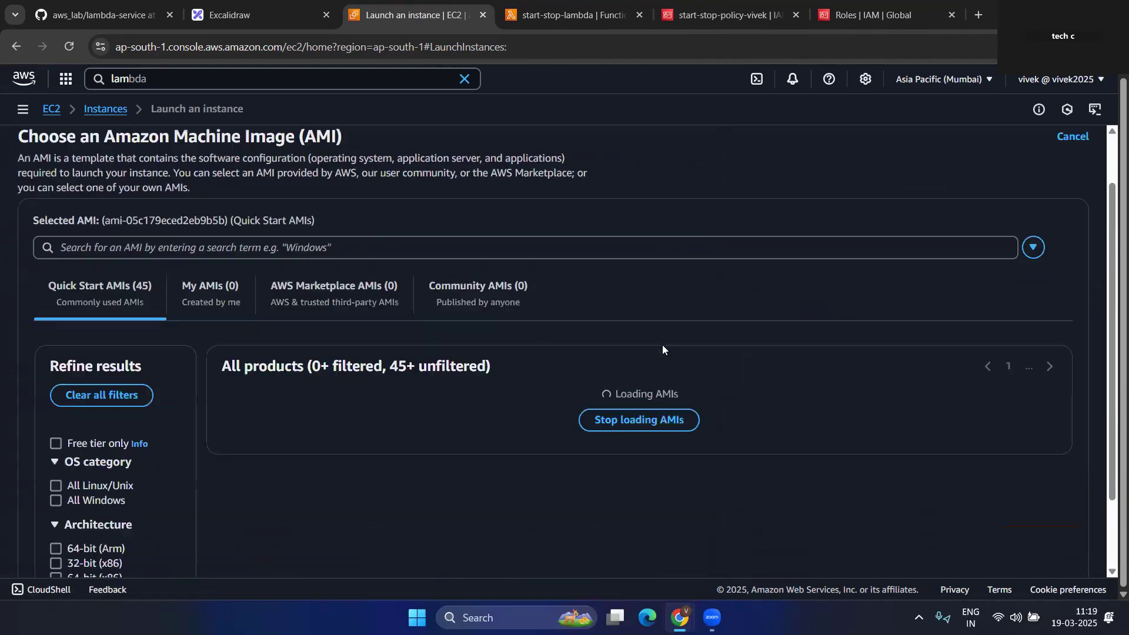
{"action": "scroll", "coordinate": [224, 414], "scroll_direction": "down", "scroll_amount": 2}
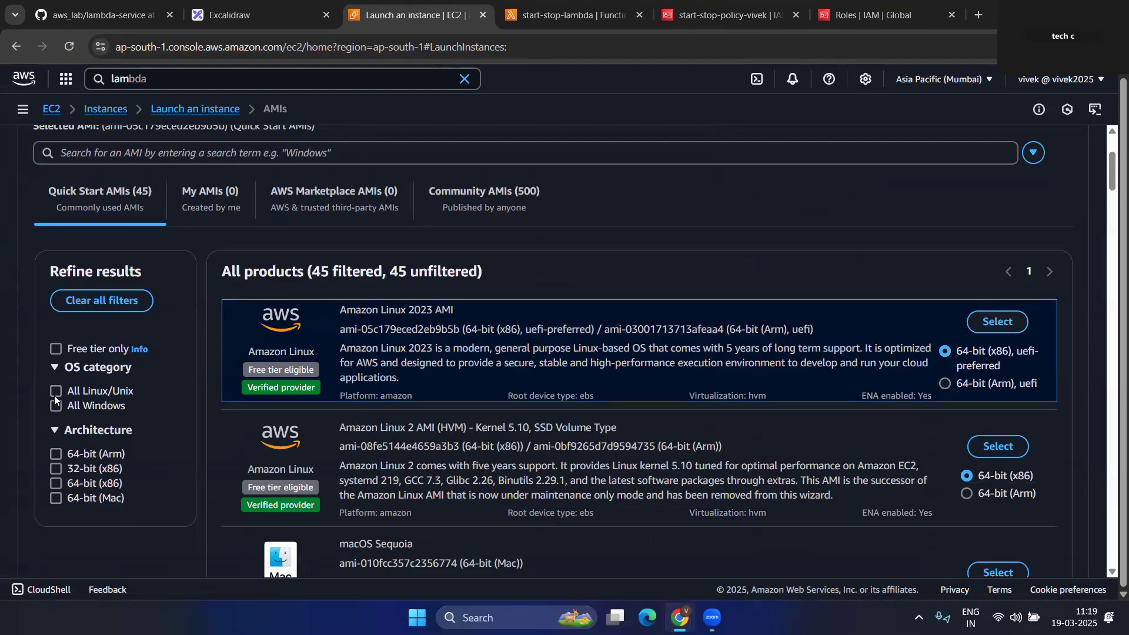
{"action": "left_click", "coordinate": [54, 350]}
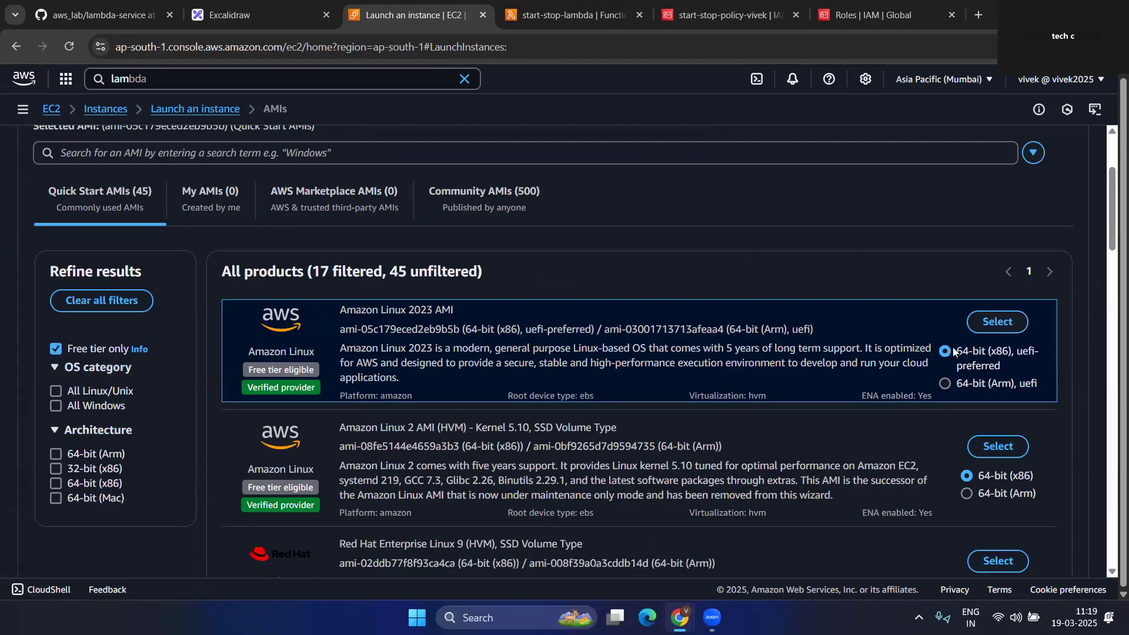
{"action": "left_click", "coordinate": [1001, 324]}
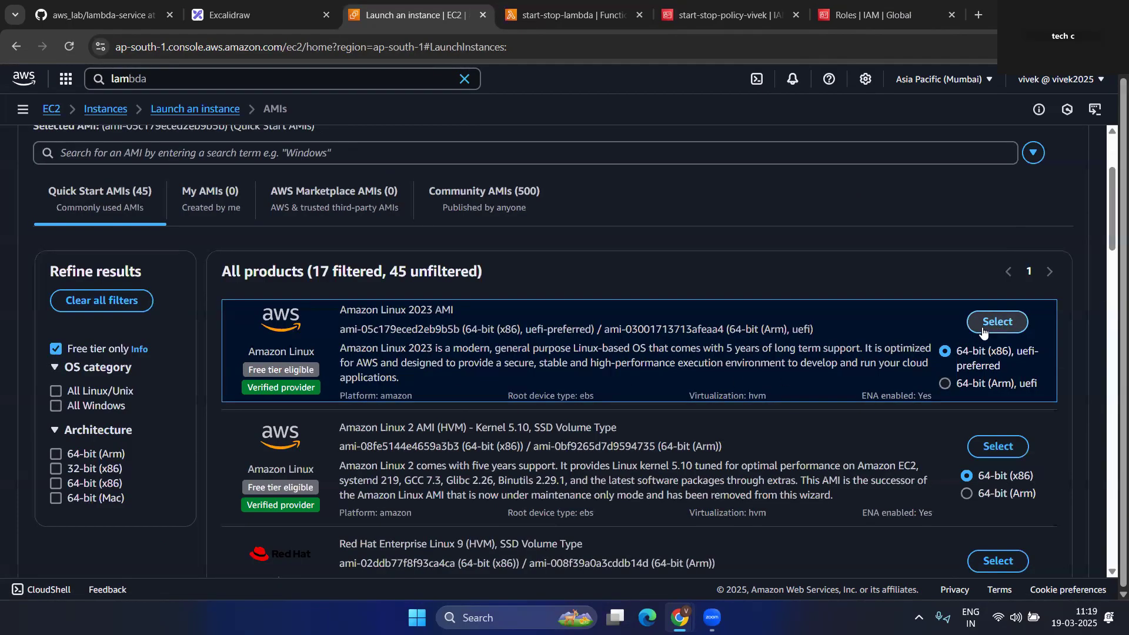
- Use the itsplab key pair, the existing default security group, and the 8 GiB root volume
{"action": "scroll", "coordinate": [212, 405], "scroll_direction": "down", "scroll_amount": 5}
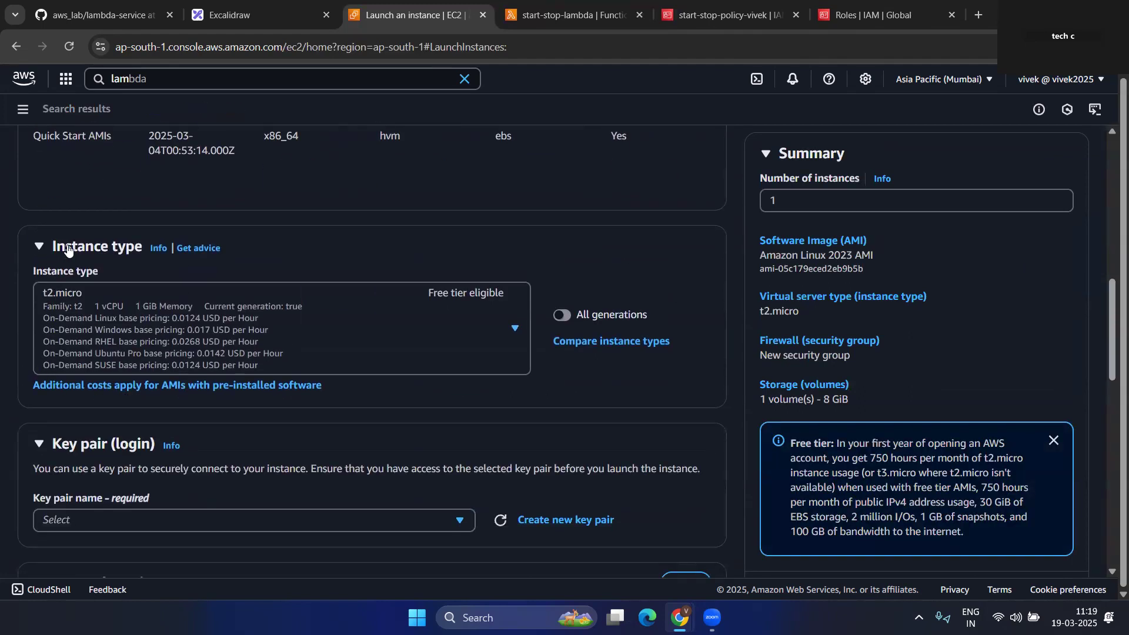
{"action": "scroll", "coordinate": [210, 318], "scroll_direction": "down", "scroll_amount": 2}
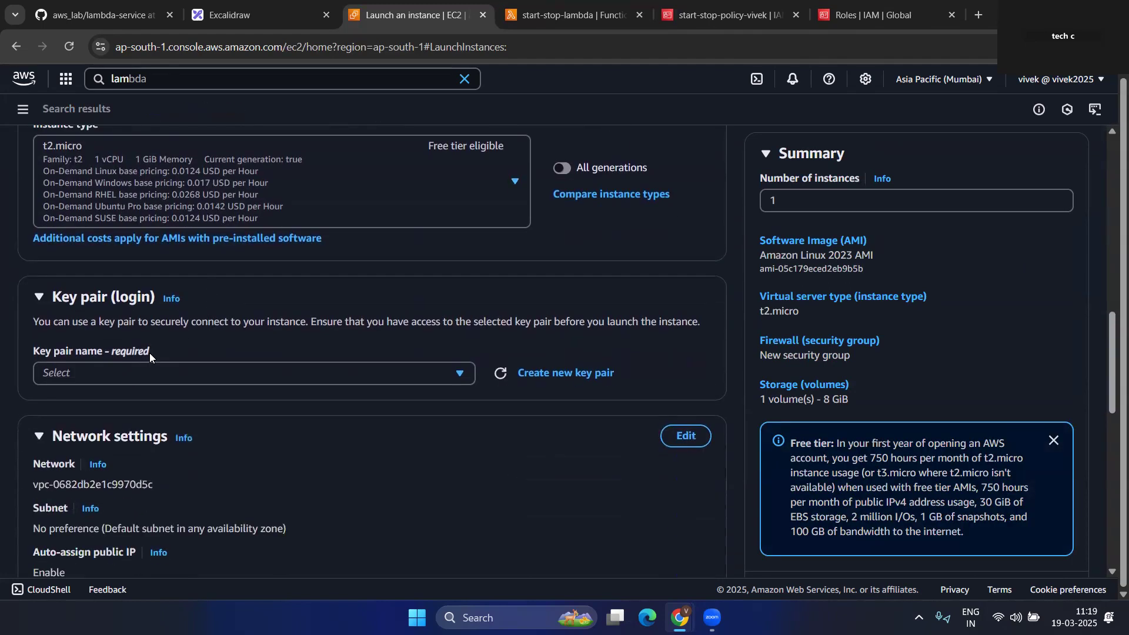
{"action": "left_click", "coordinate": [110, 379]}
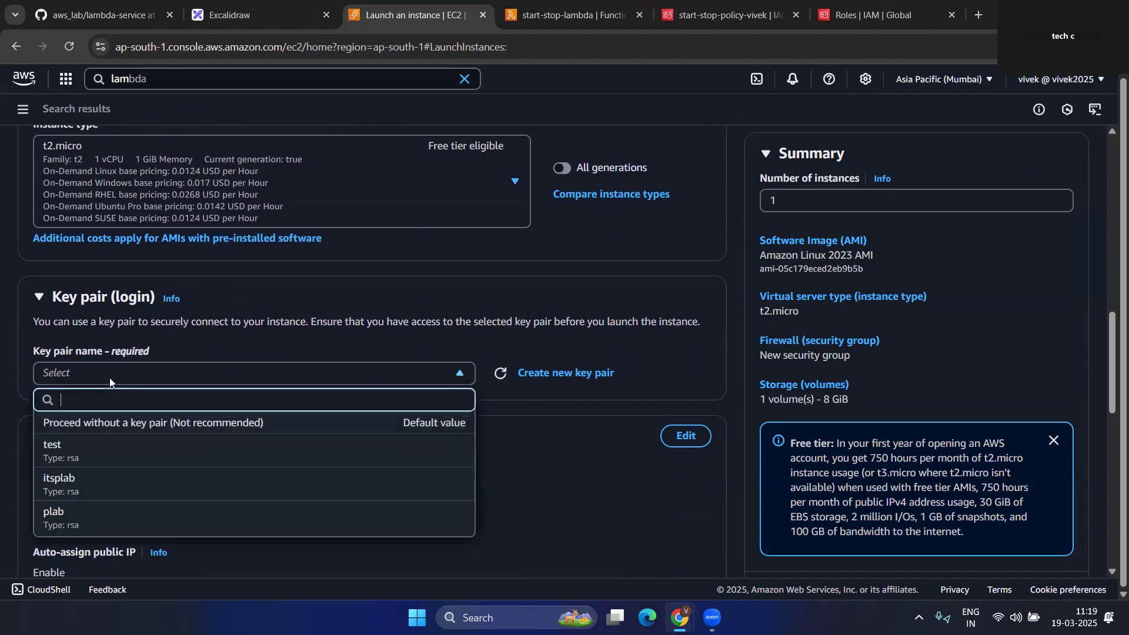
{"action": "left_click", "coordinate": [91, 486]}
{"action": "scroll", "coordinate": [226, 393], "scroll_direction": "down", "scroll_amount": 5}
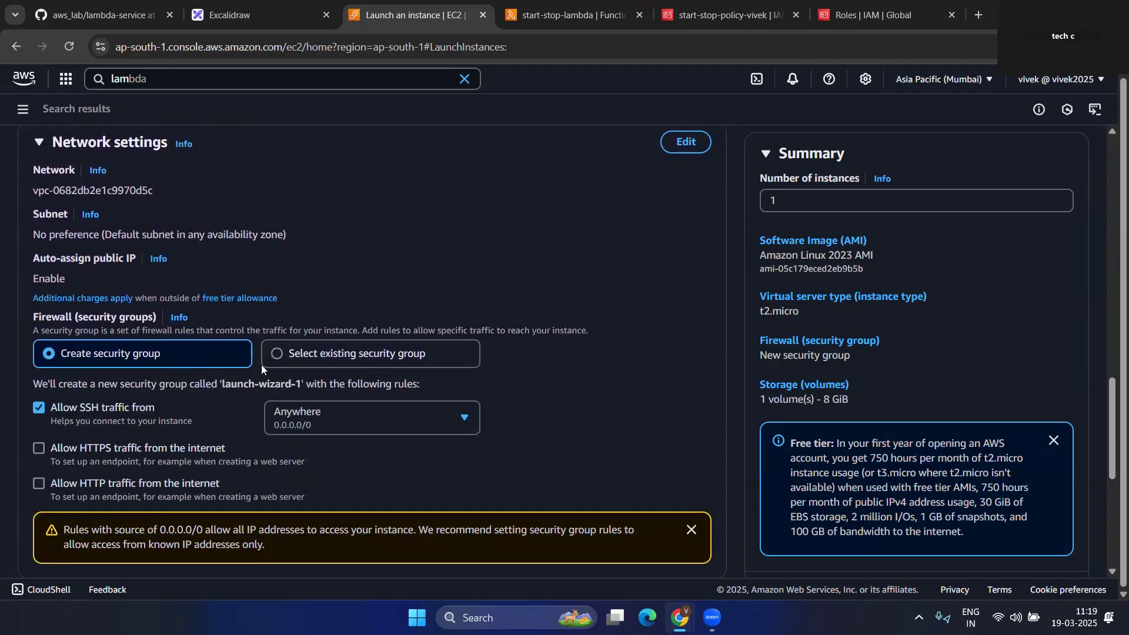
{"action": "left_click", "coordinate": [278, 355]}
{"action": "scroll", "coordinate": [277, 357], "scroll_direction": "down", "scroll_amount": 2}
{"action": "left_click", "coordinate": [86, 259]}
{"action": "left_click", "coordinate": [294, 311]}
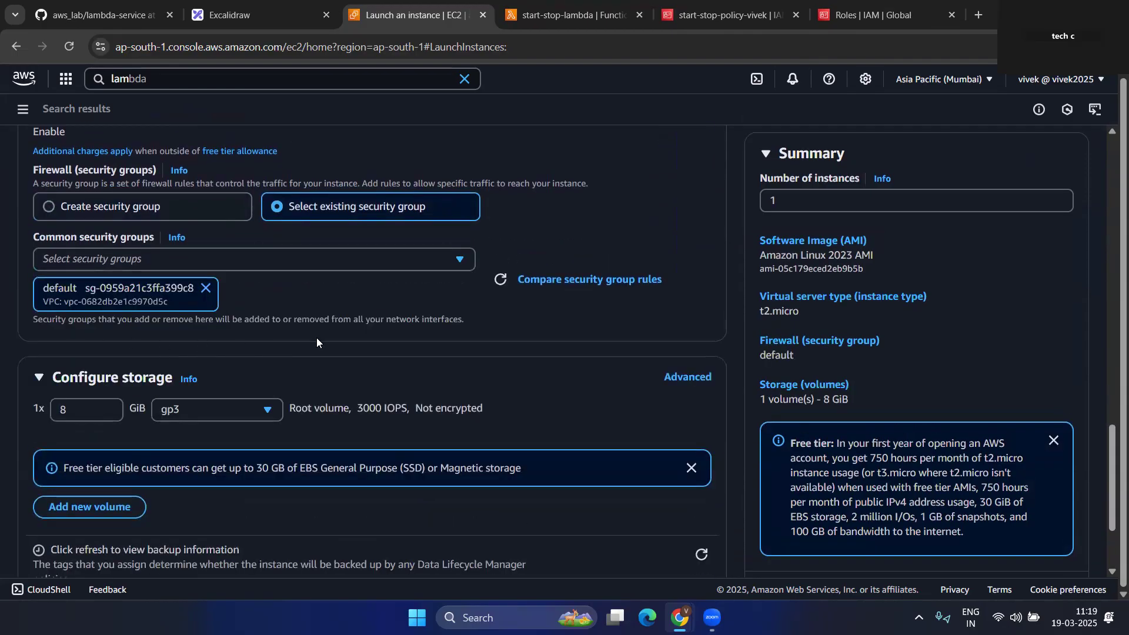
{"action": "scroll", "coordinate": [340, 334], "scroll_direction": "down", "scroll_amount": 2}
{"action": "double_click", "coordinate": [72, 273]}
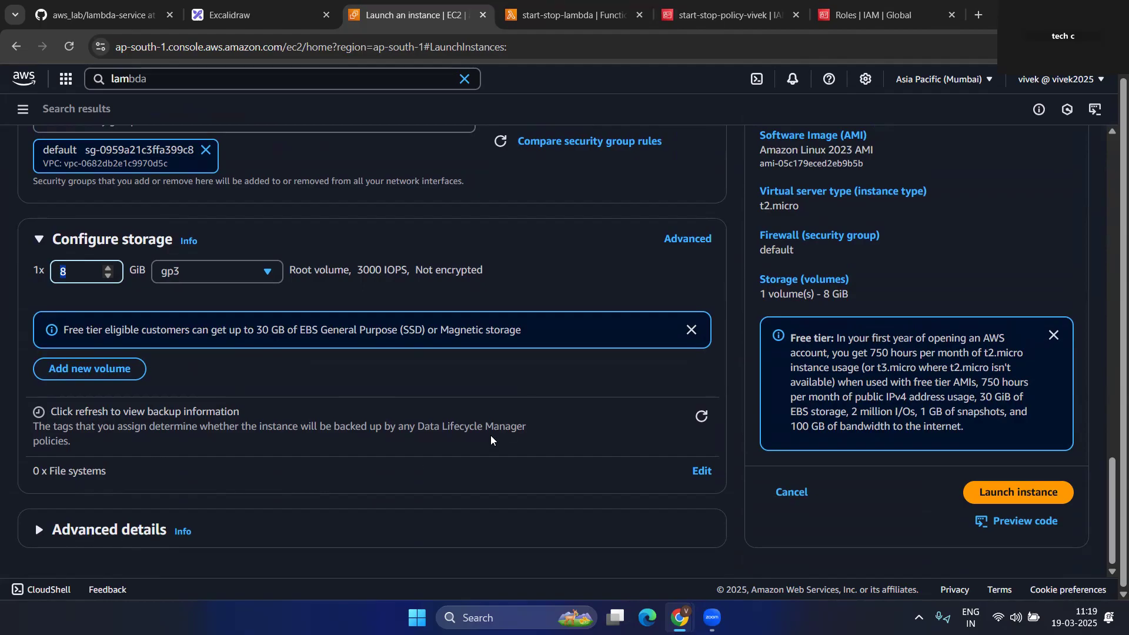
- Set the number of instances to 2 and launch them
{"action": "scroll", "coordinate": [500, 432], "scroll_direction": "up", "scroll_amount": 6}
{"action": "left_click", "coordinate": [787, 200]}
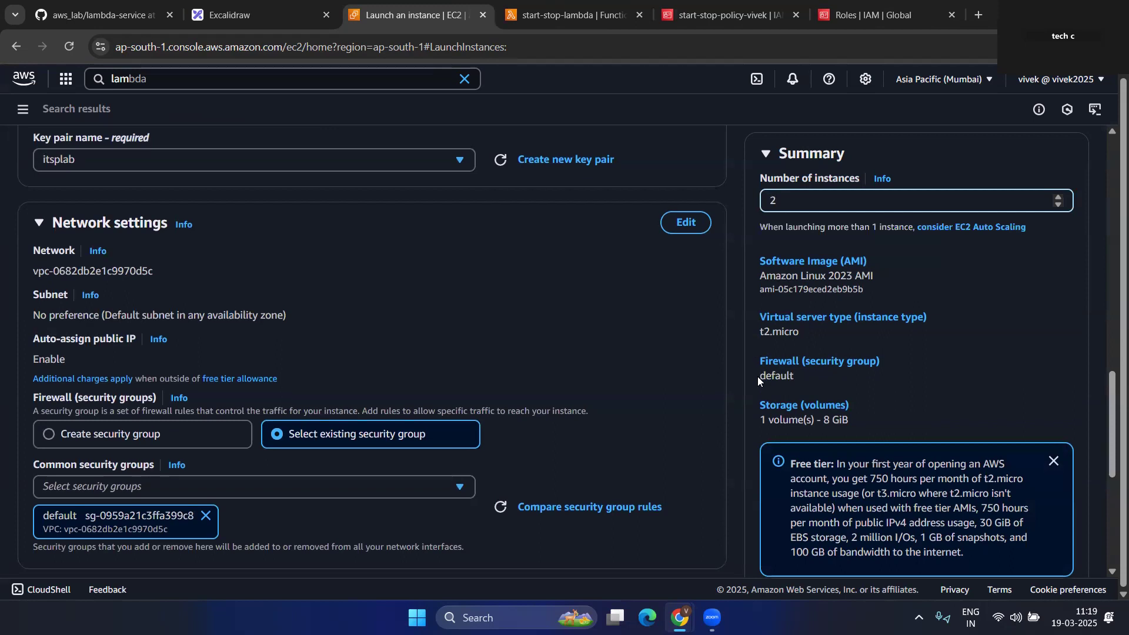
{"action": "scroll", "coordinate": [757, 376], "scroll_direction": "down", "scroll_amount": 6}
{"action": "left_click", "coordinate": [1016, 494]}
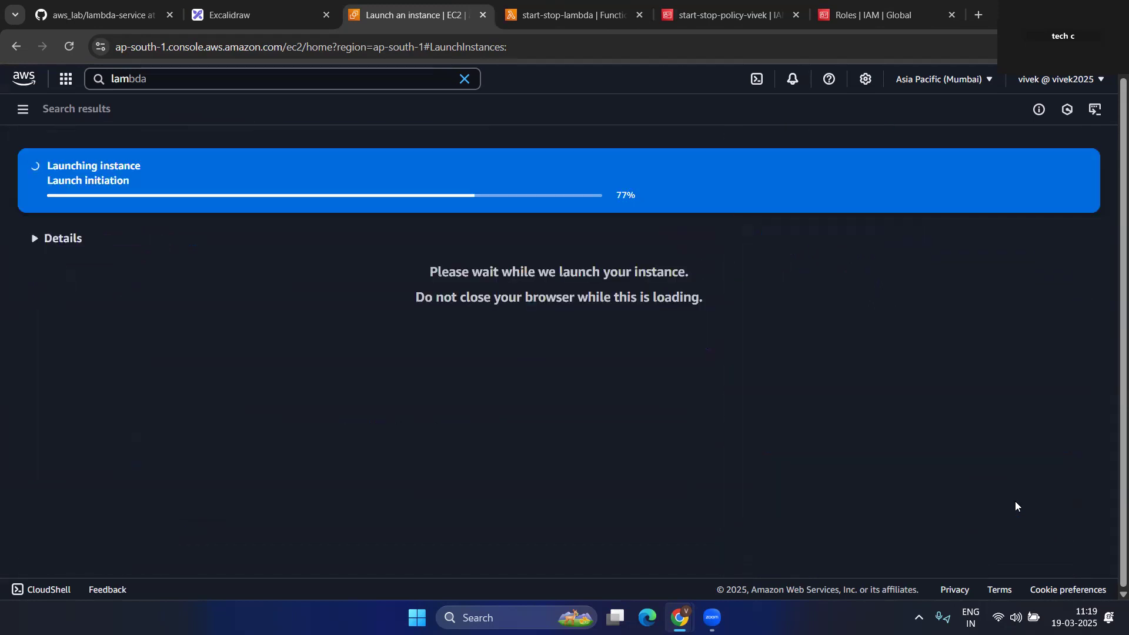
- Refresh the Instances list to confirm the new instances, then return to start-stop-lambda
{"action": "key", "text": "ctrl+Tab"}
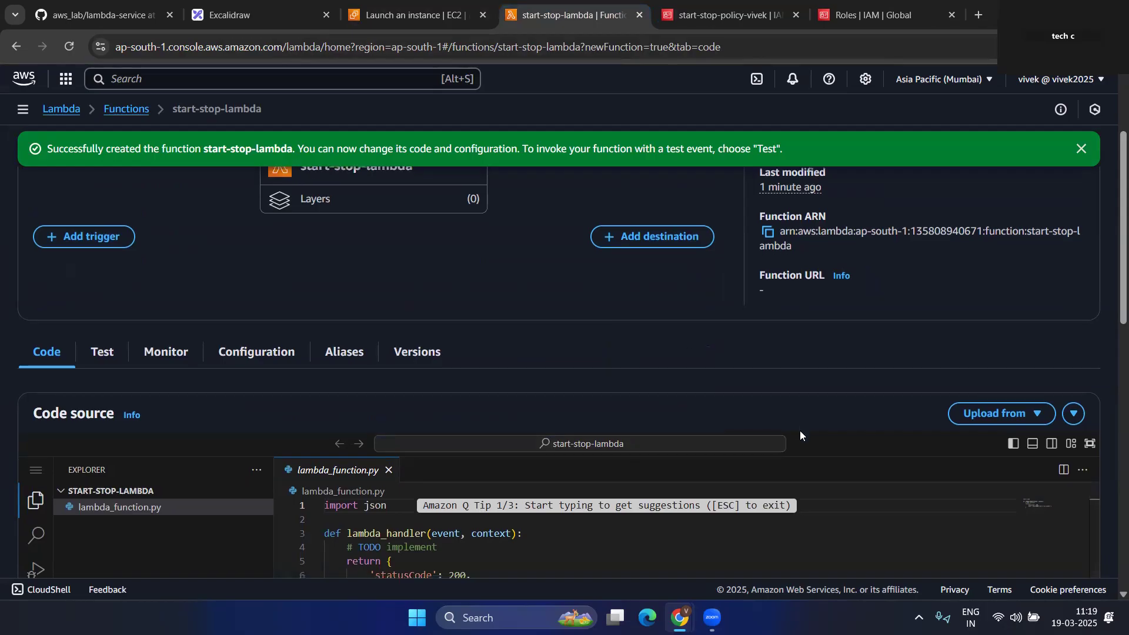
{"action": "scroll", "coordinate": [799, 430], "scroll_direction": "down", "scroll_amount": 2}
{"action": "scroll", "coordinate": [761, 448], "scroll_direction": "up", "scroll_amount": 5}
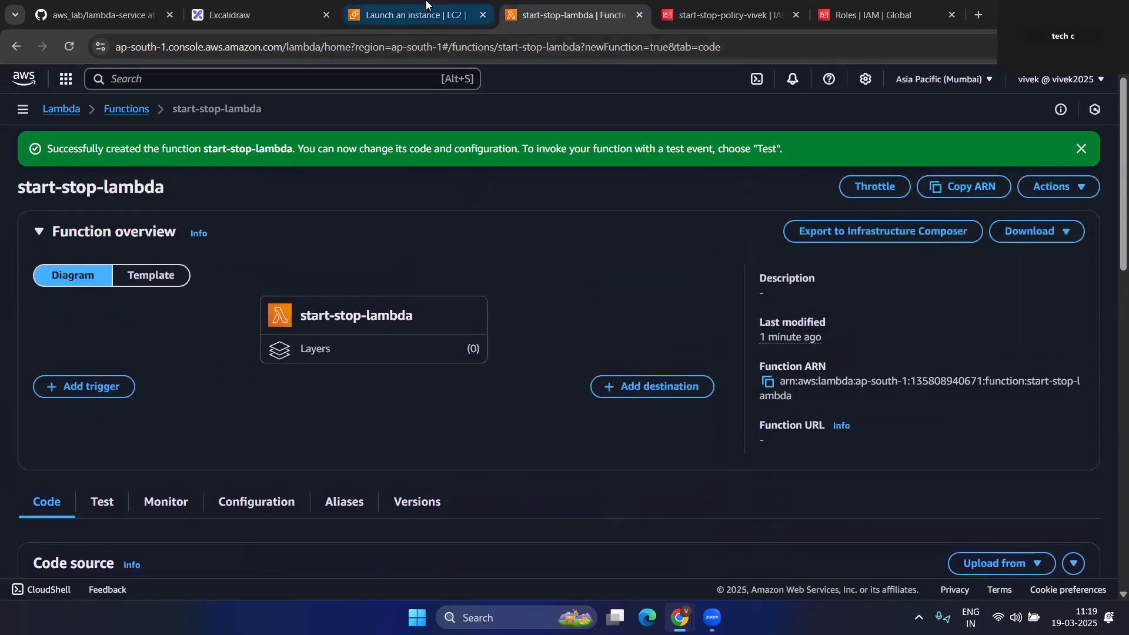
{"action": "key", "text": "ctrl+shift+Tab"}
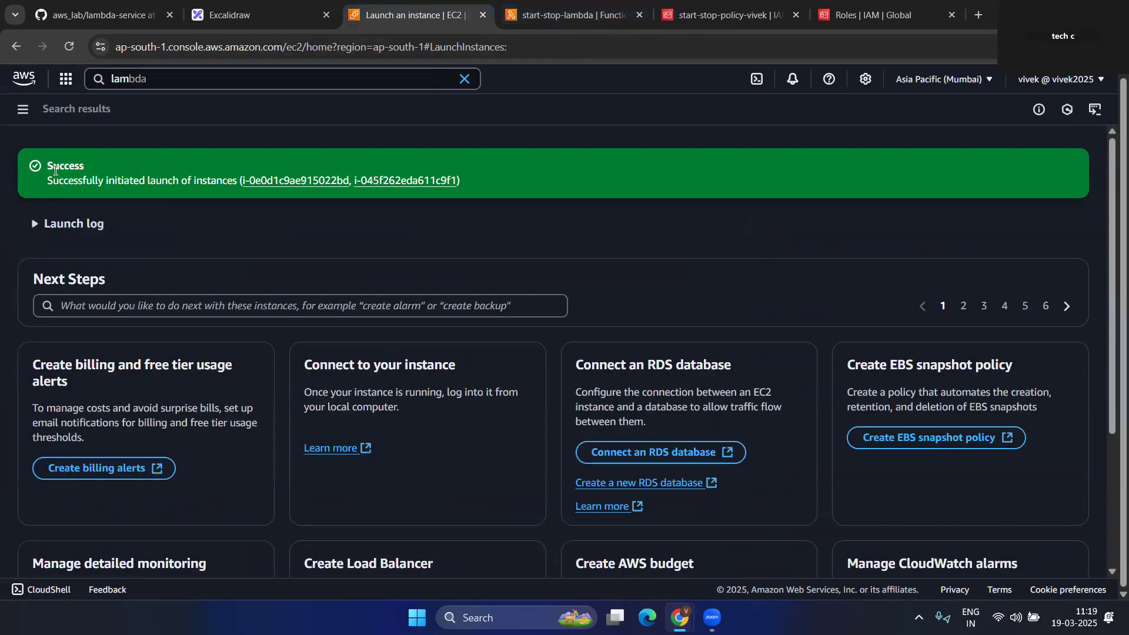
{"action": "left_click", "coordinate": [23, 109]}
{"action": "left_click", "coordinate": [55, 269]}
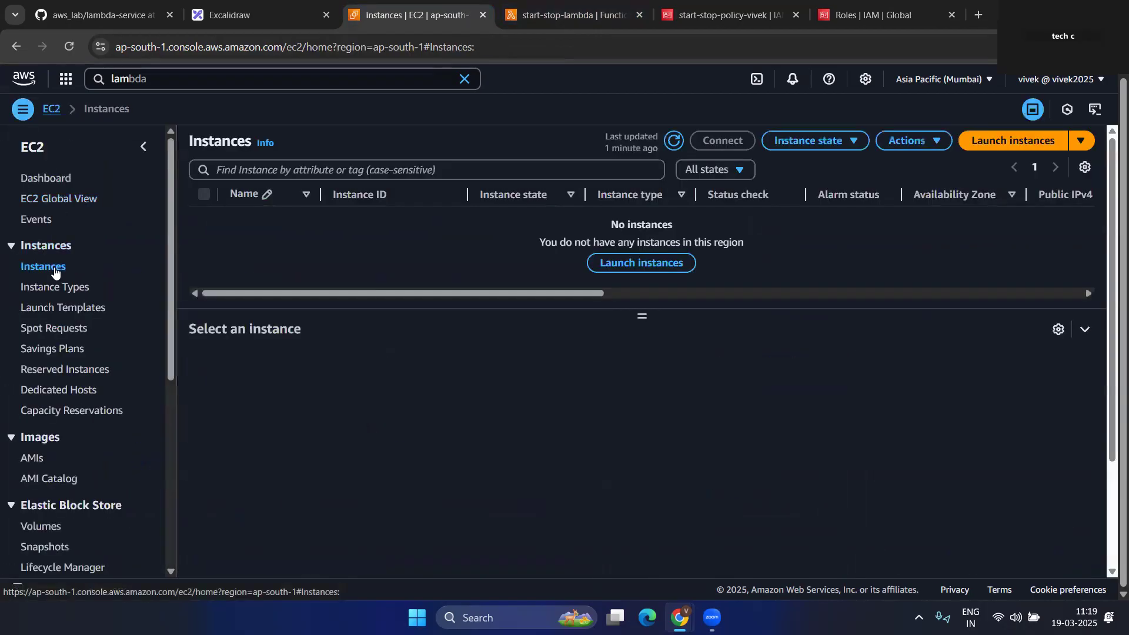
{"action": "left_click", "coordinate": [673, 143]}
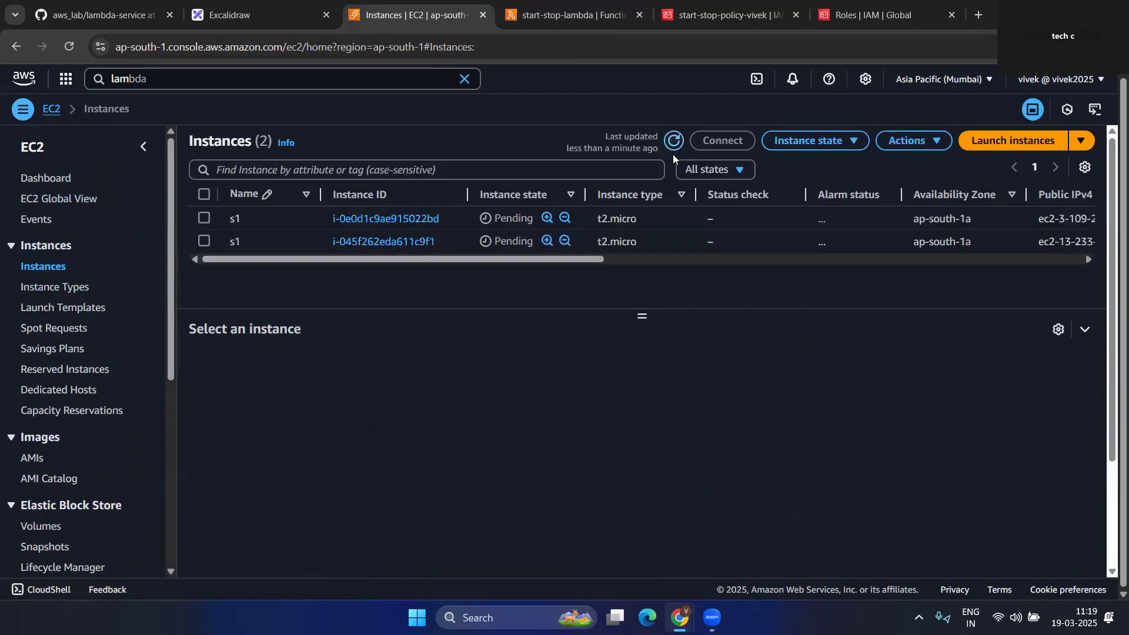
{"action": "left_click", "coordinate": [566, 11]}
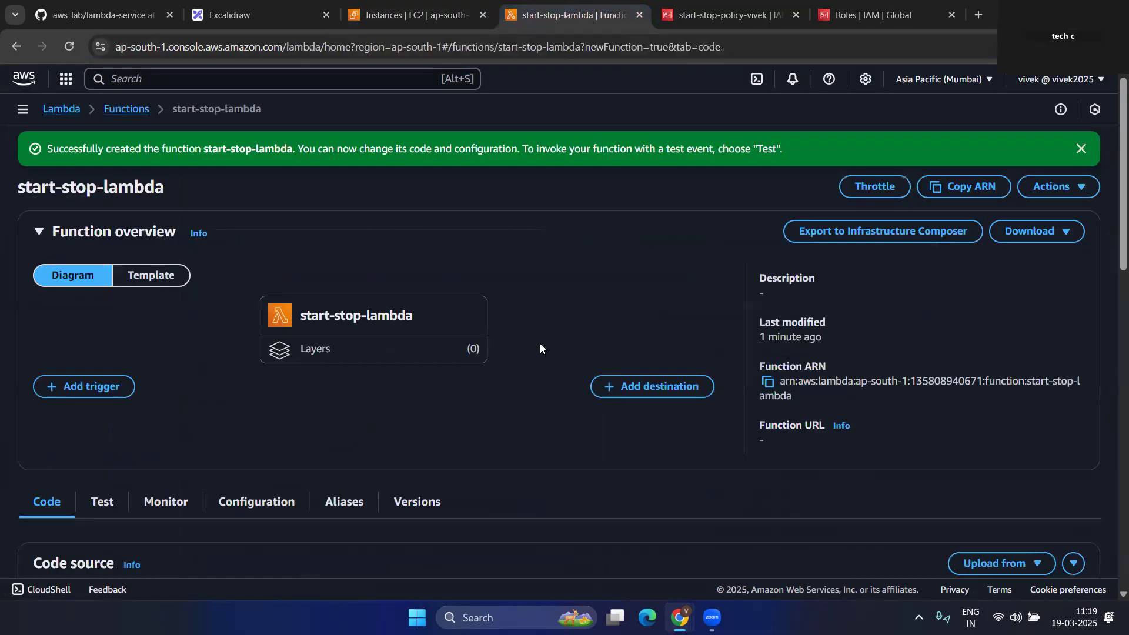
- Dismiss the function-created success notice and look over the function page
{"action": "left_click", "coordinate": [1081, 147]}
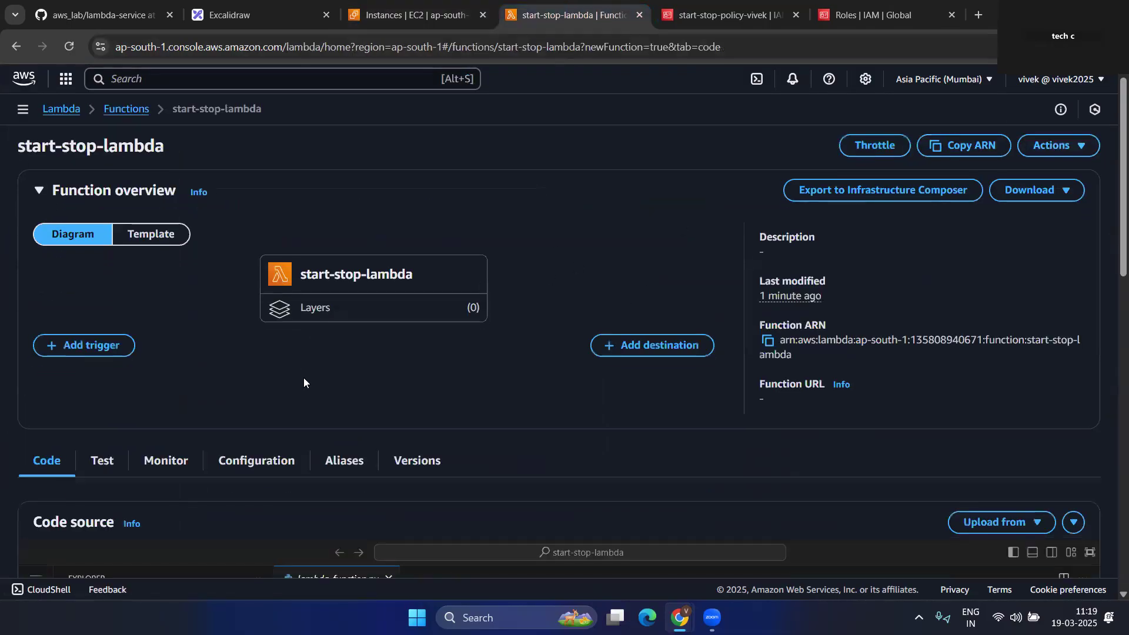
{"action": "scroll", "coordinate": [305, 380], "scroll_direction": "down", "scroll_amount": 2}
{"action": "scroll", "coordinate": [304, 388], "scroll_direction": "down", "scroll_amount": 1}
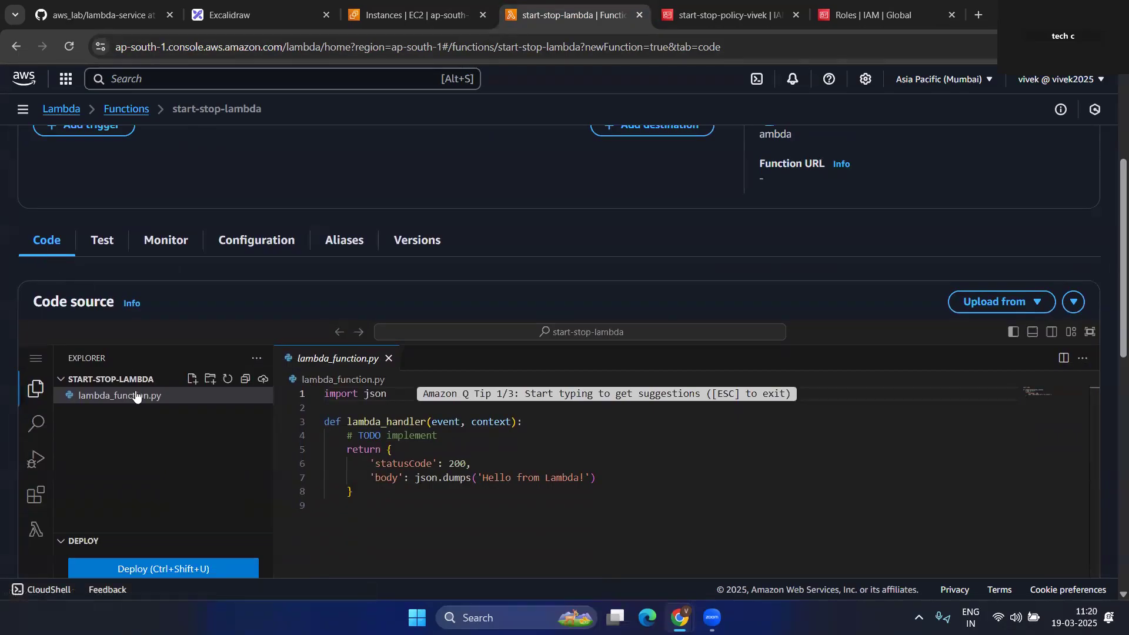
{"action": "scroll", "coordinate": [228, 492], "scroll_direction": "down", "scroll_amount": 3}
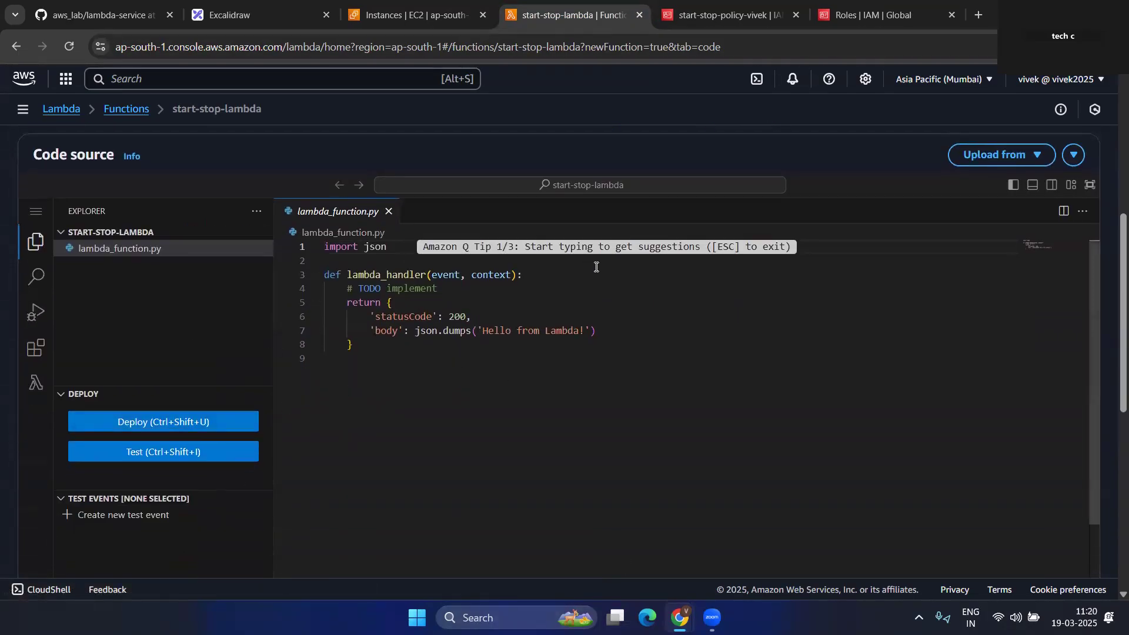
{"action": "scroll", "coordinate": [219, 364], "scroll_direction": "up", "scroll_amount": 3}
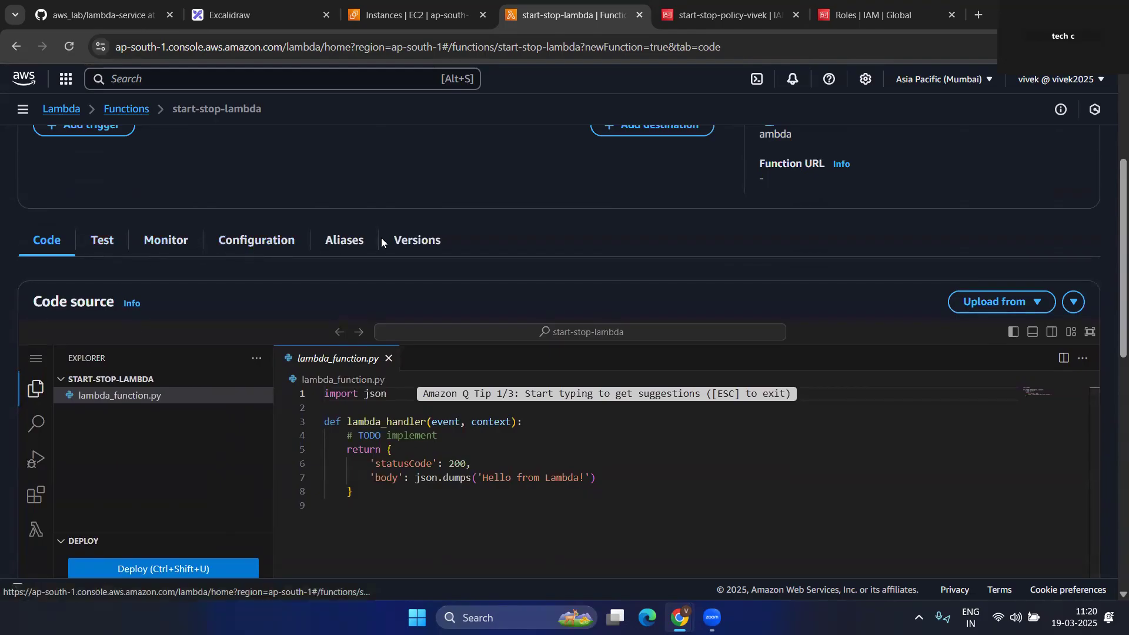
- Check the 128 MB memory in General configuration, then return to the lambda_function.py code
{"action": "left_click", "coordinate": [253, 249]}
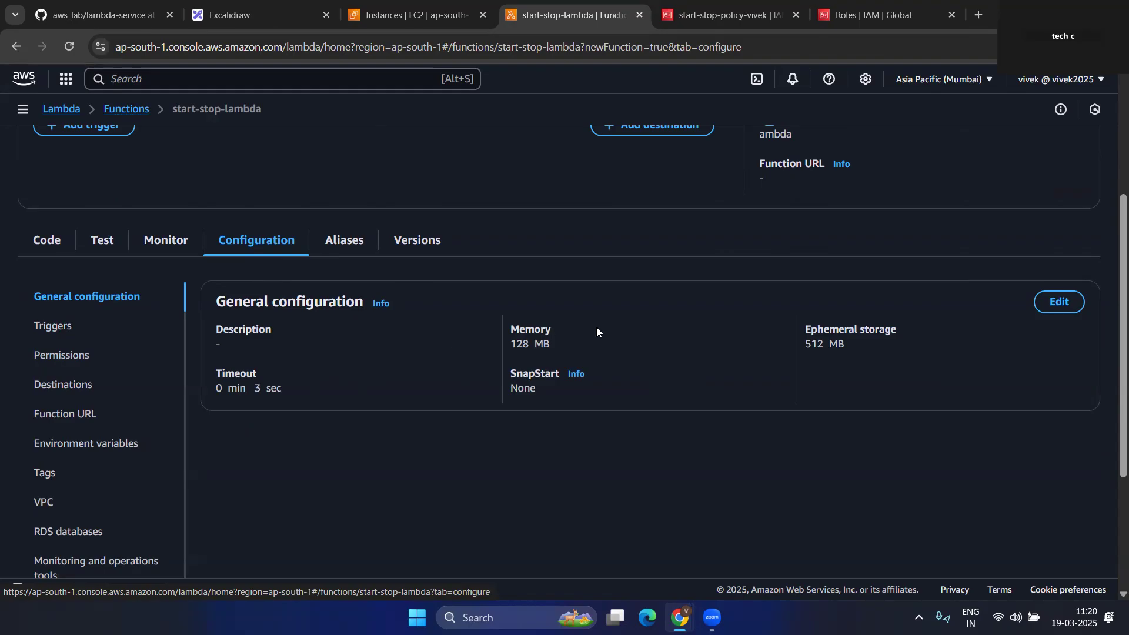
{"action": "left_click_drag", "start_coordinate": [528, 346], "coordinate": [506, 334]}
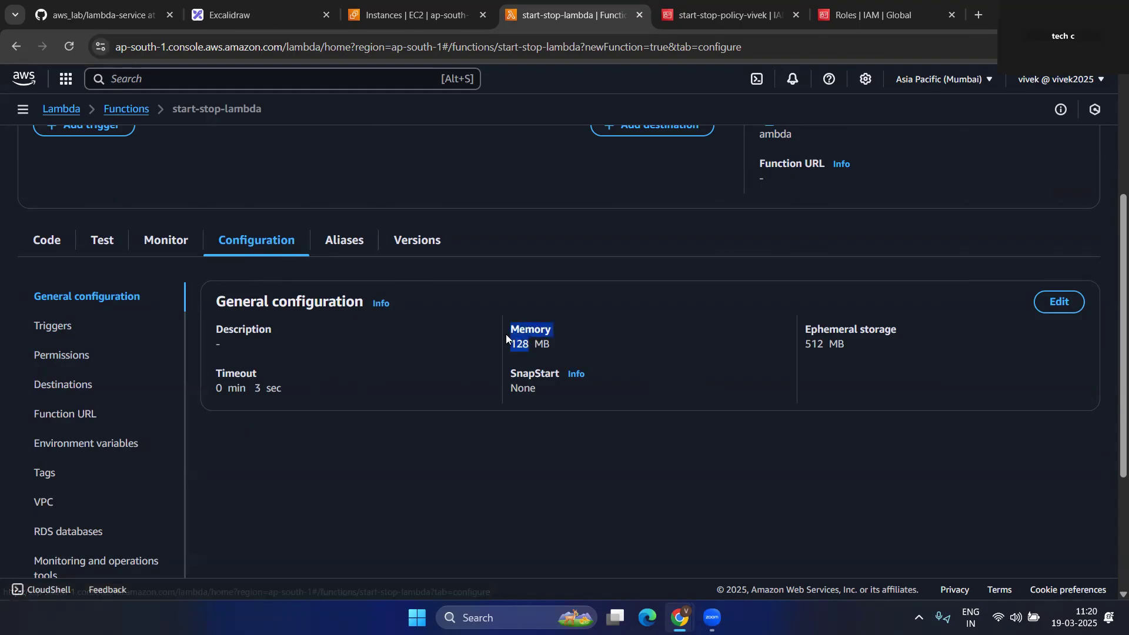
{"action": "scroll", "coordinate": [78, 459], "scroll_direction": "up", "scroll_amount": 2}
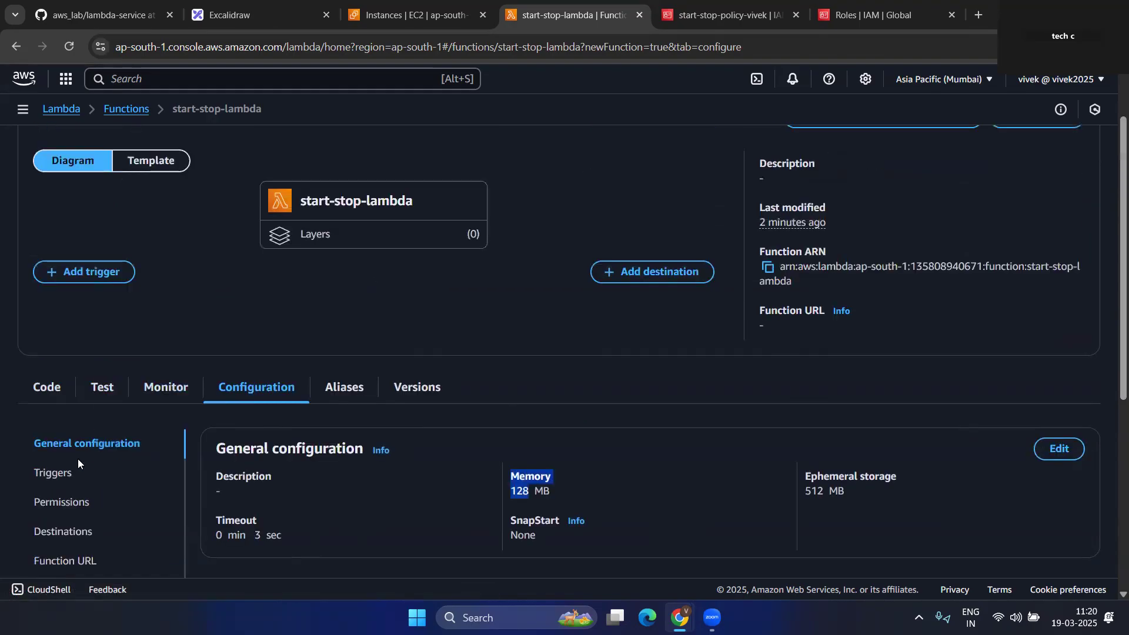
{"action": "scroll", "coordinate": [77, 458], "scroll_direction": "down", "scroll_amount": 4}
{"action": "left_click", "coordinate": [49, 174]}
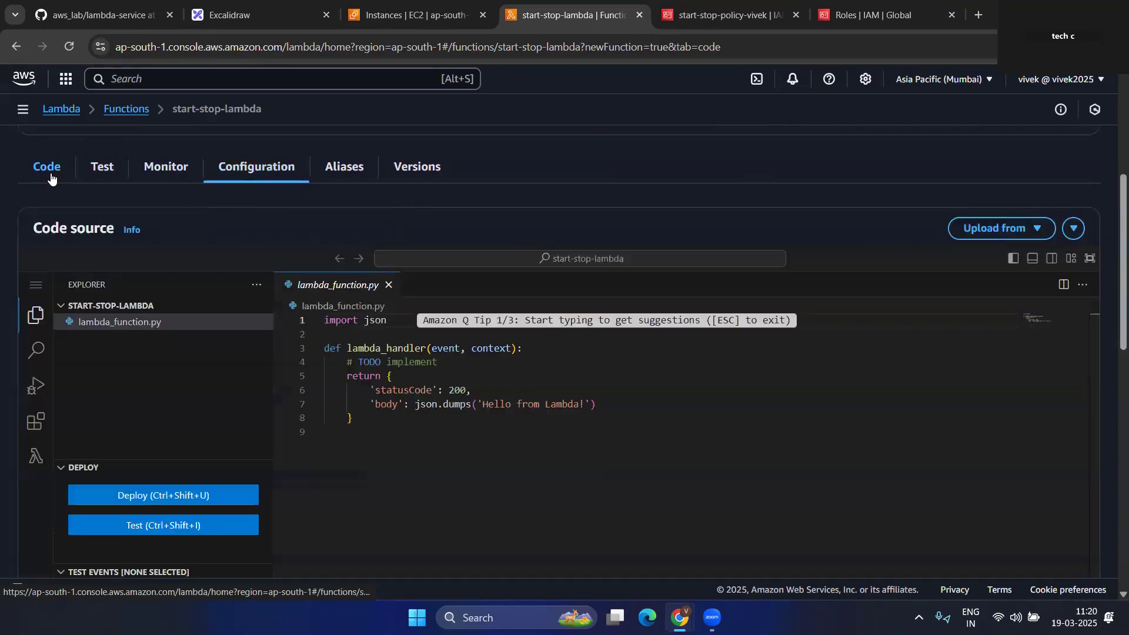
{"action": "left_click", "coordinate": [674, 386]}
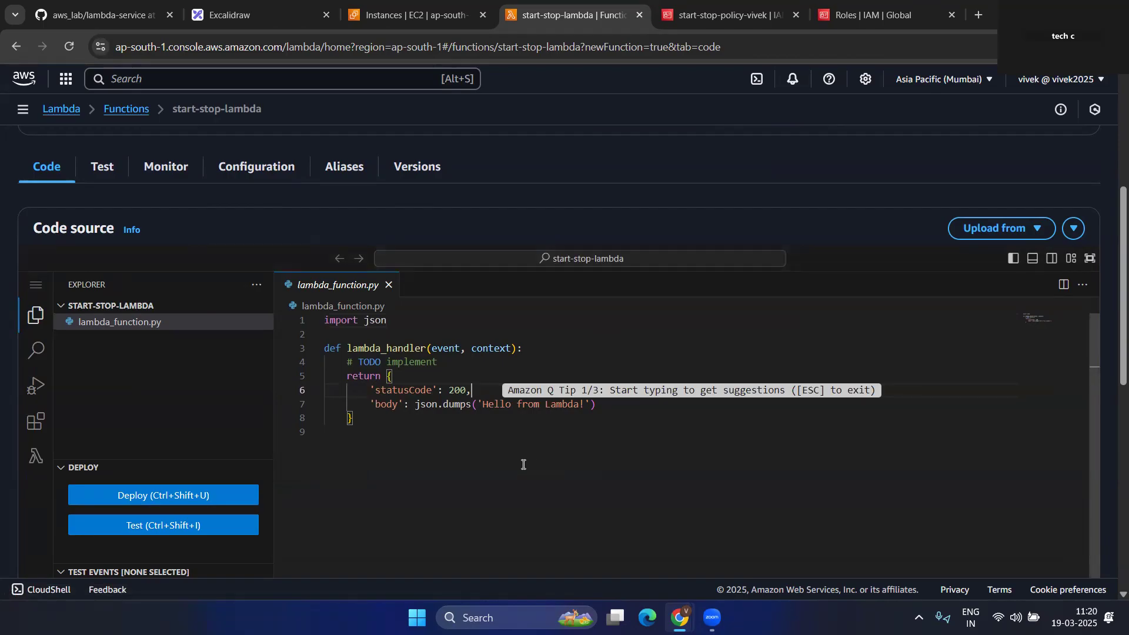
{"action": "mouse_move", "coordinate": [96, 3]}
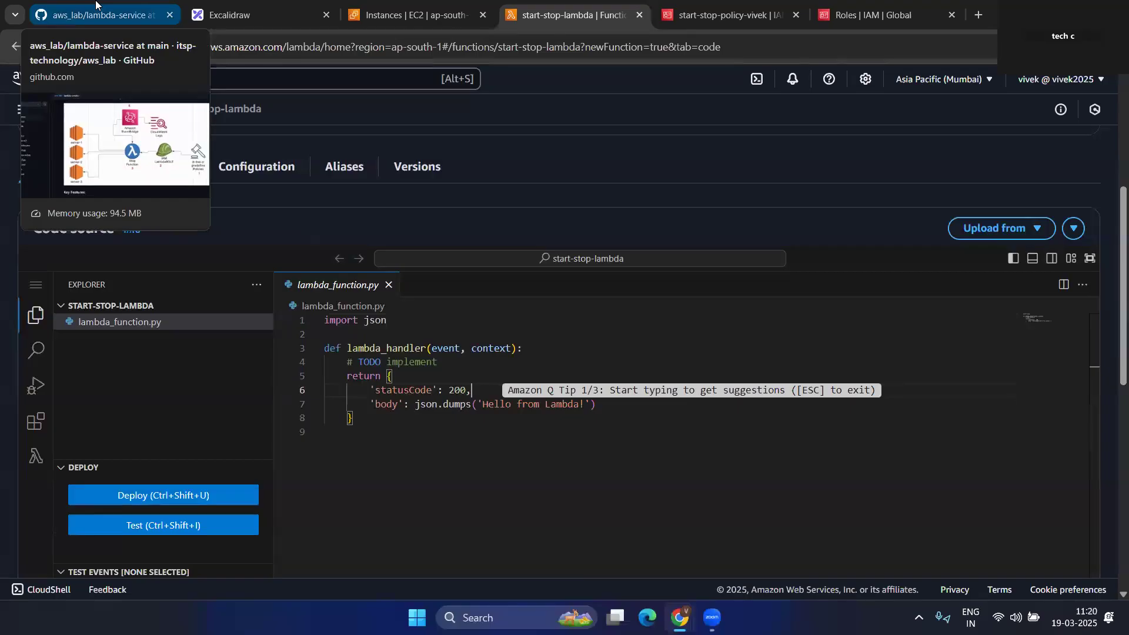
- Copy the raw start-stop-ec2.py code from the lambda-service GitHub repository
{"action": "left_click", "coordinate": [96, 3]}
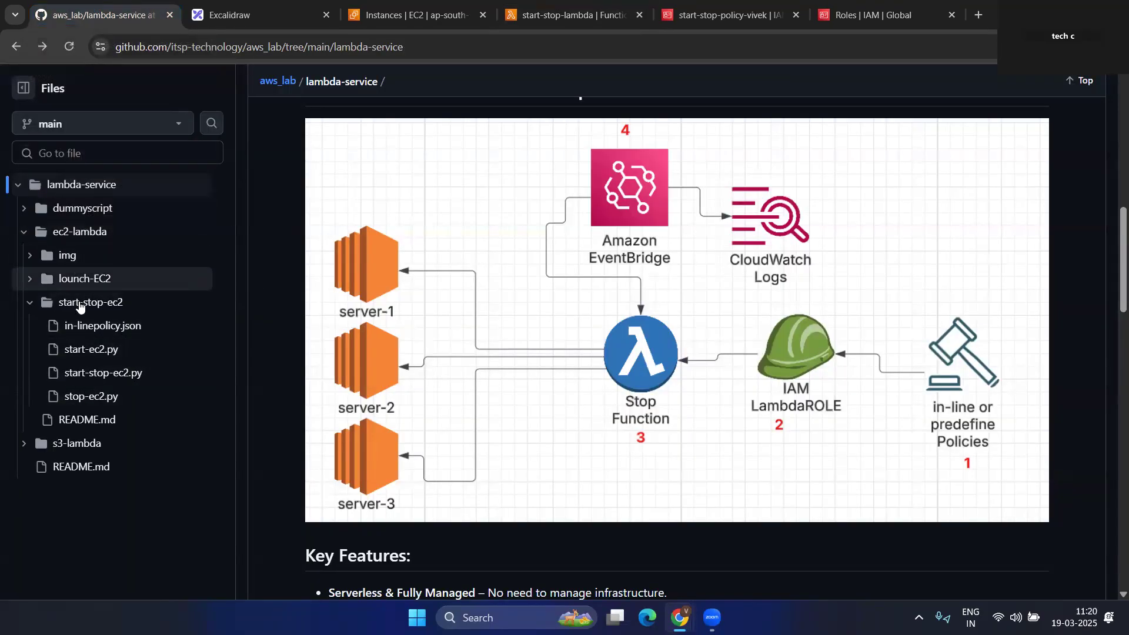
{"action": "left_click", "coordinate": [102, 382]}
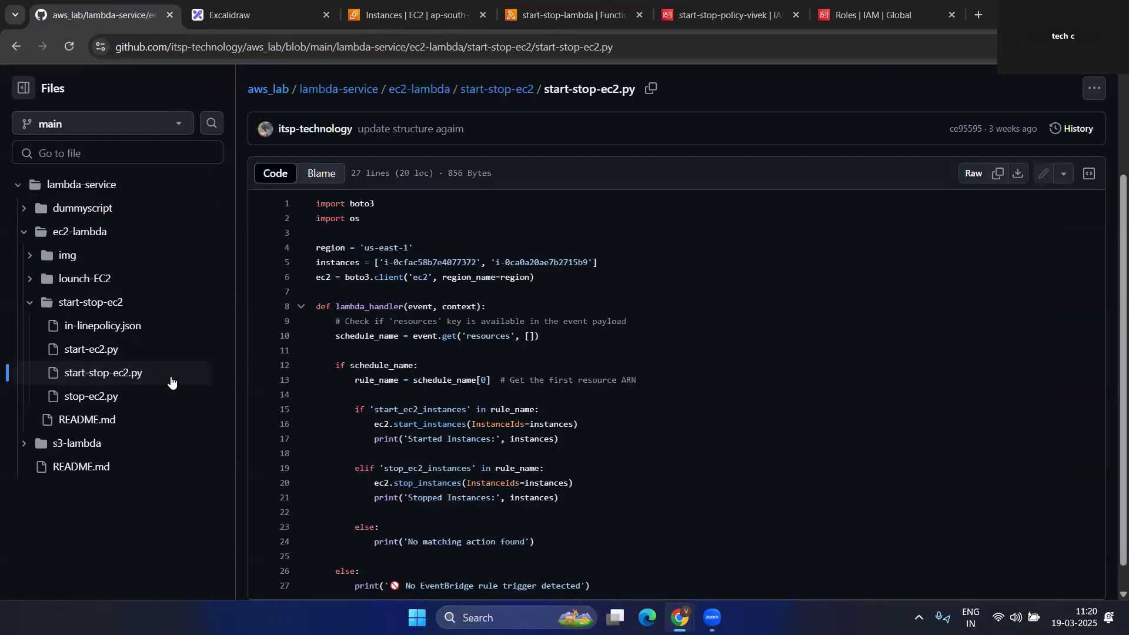
{"action": "left_click", "coordinate": [997, 173]}
{"action": "scroll", "coordinate": [576, 459], "scroll_direction": "down", "scroll_amount": 1}
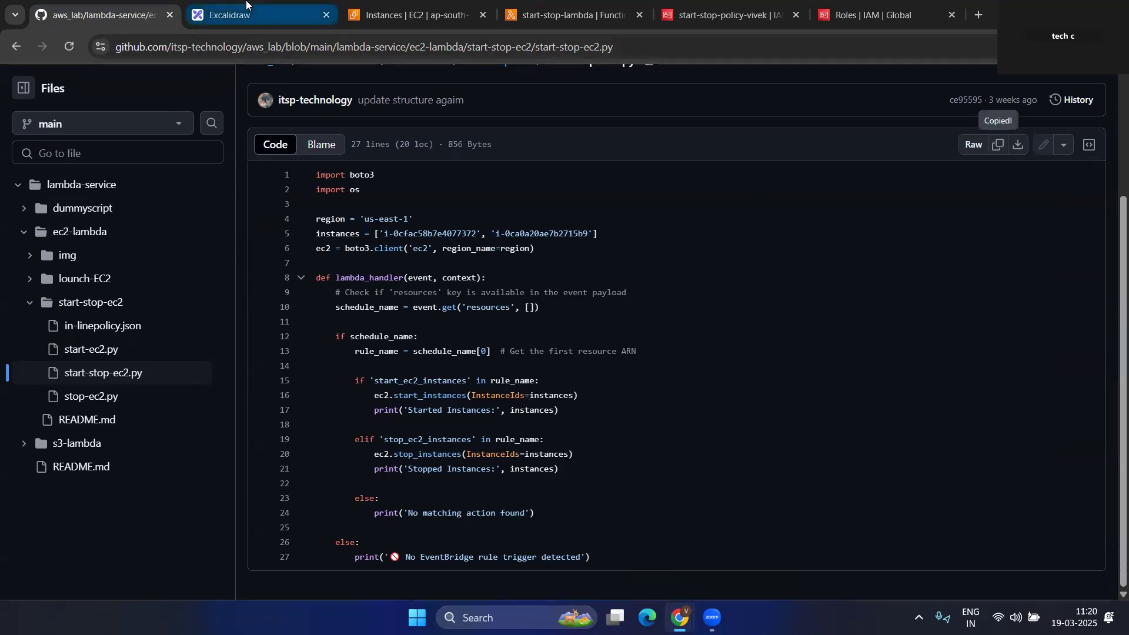
{"action": "left_click", "coordinate": [572, 12]}
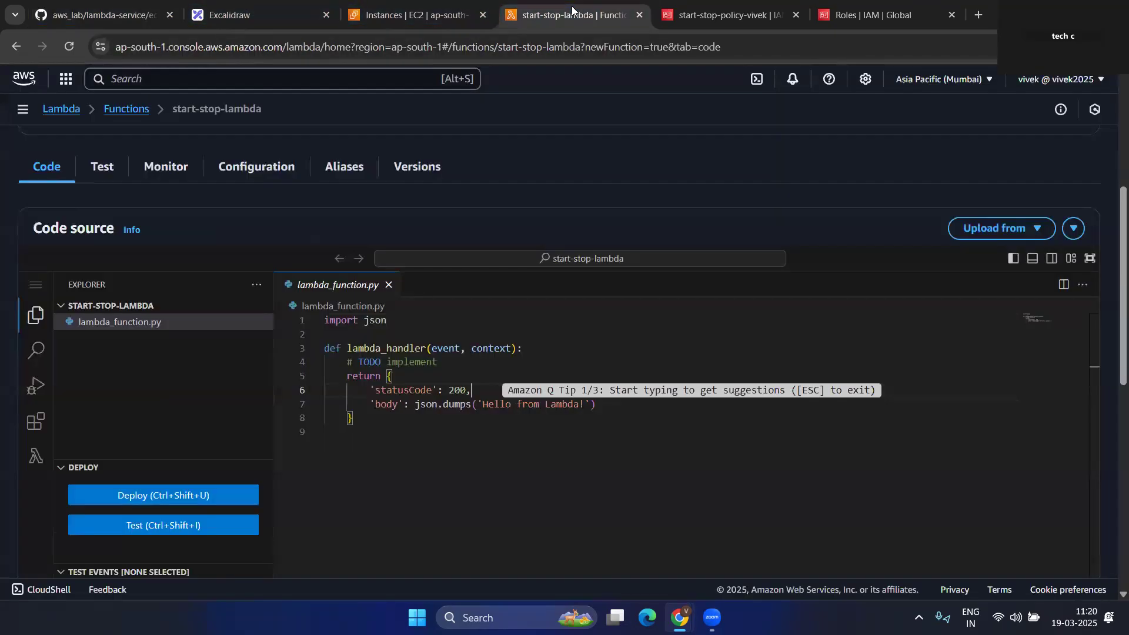
- Paste the start-stop-ec2 script over the sample code and review its boto3 and os imports
{"action": "left_click", "coordinate": [451, 425]}
{"action": "key", "text": "ctrl+a"}
{"action": "key", "text": "ctrl+v"}
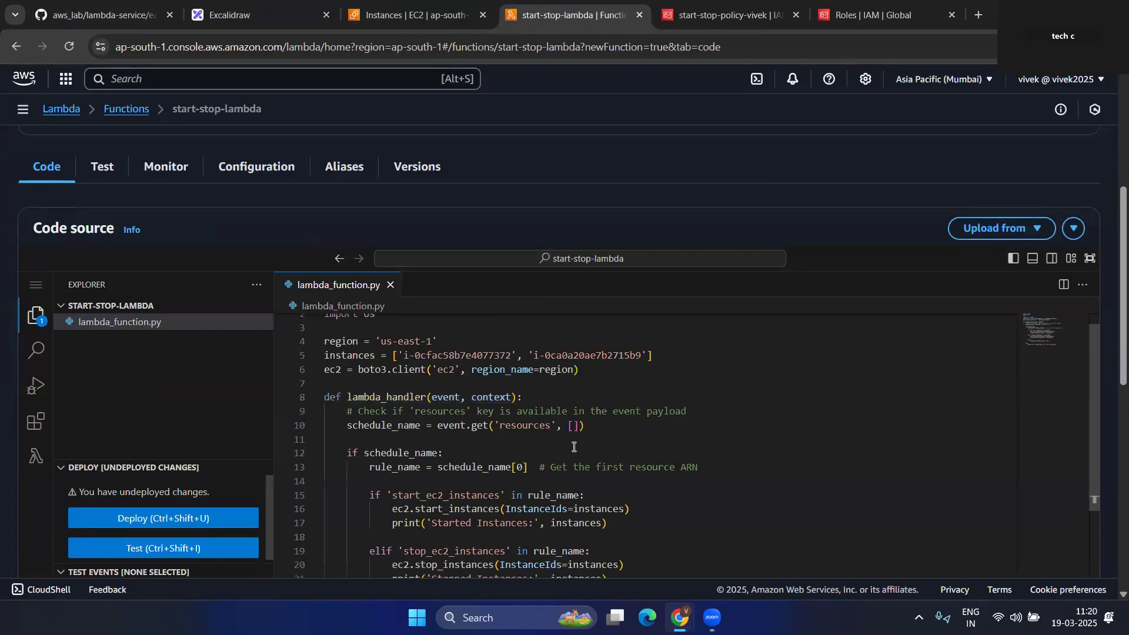
{"action": "scroll", "coordinate": [573, 447], "scroll_direction": "up", "scroll_amount": 1}
{"action": "double_click", "coordinate": [365, 337]}
{"action": "left_click_drag", "start_coordinate": [402, 323], "coordinate": [354, 322]}
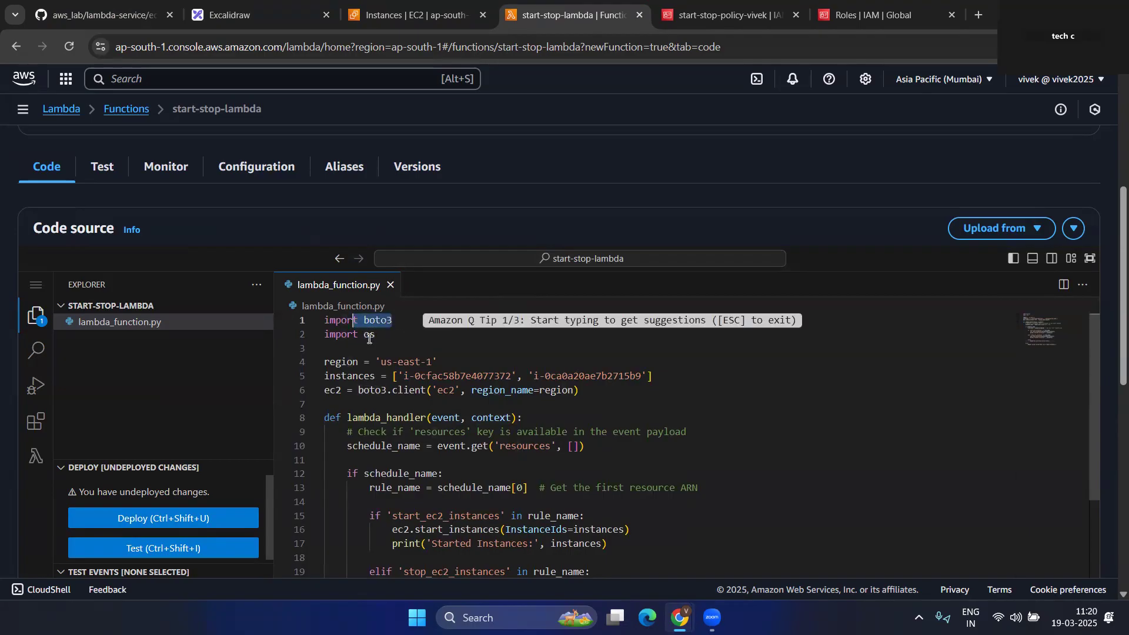
- Change the region in the Lambda code from us-east-1 to ap-south-1
{"action": "left_click_drag", "start_coordinate": [323, 362], "coordinate": [435, 357]}
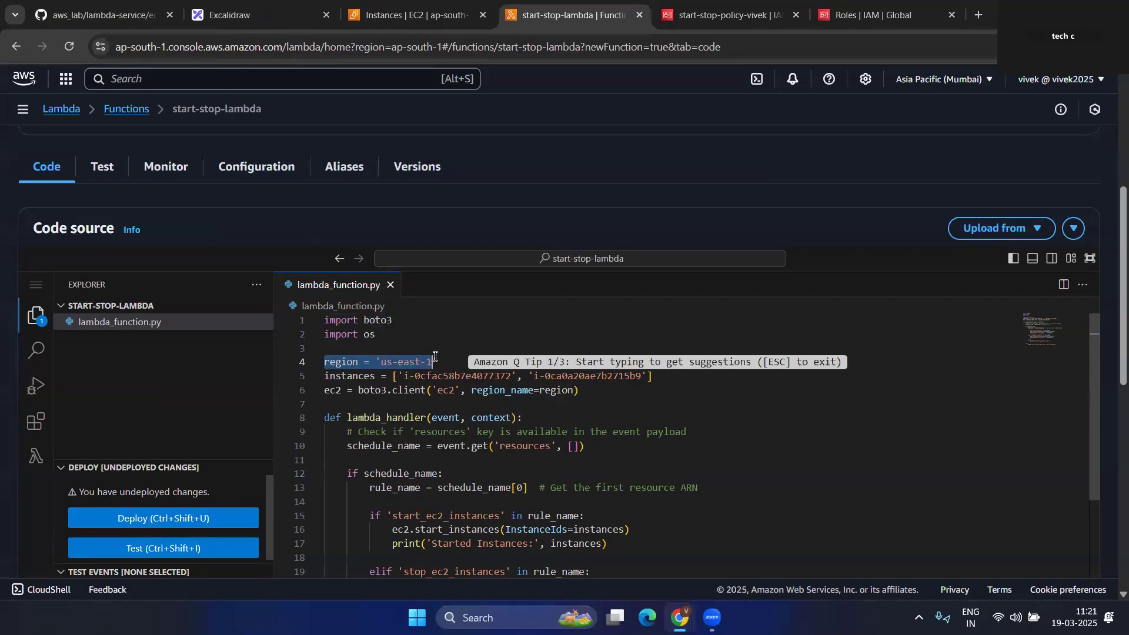
{"action": "left_click", "coordinate": [414, 15]}
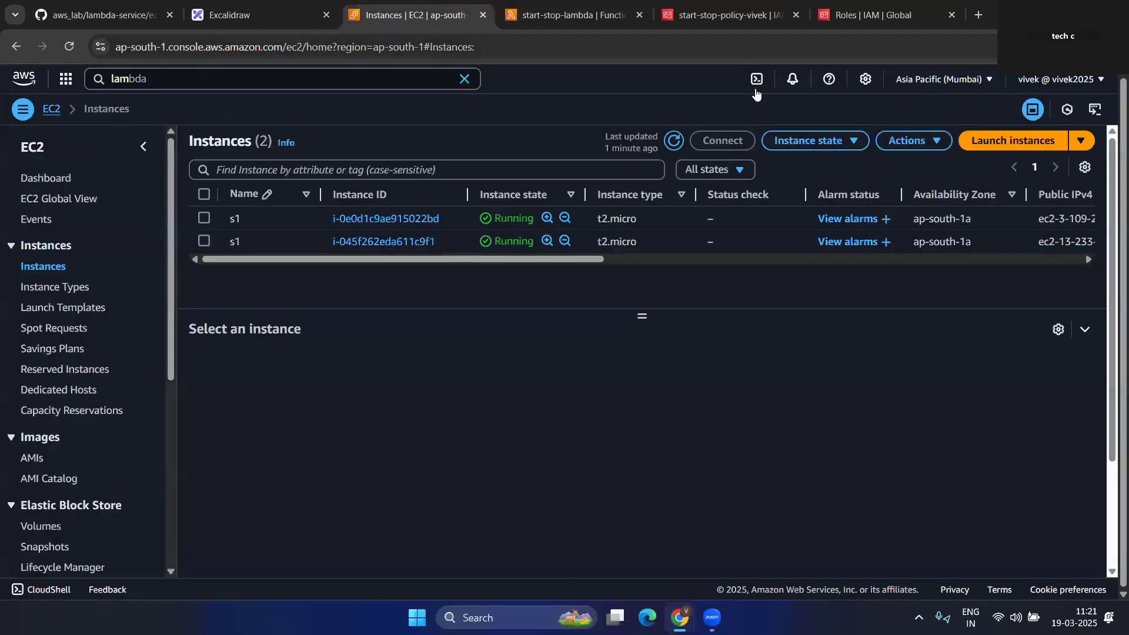
{"action": "left_click", "coordinate": [941, 82]}
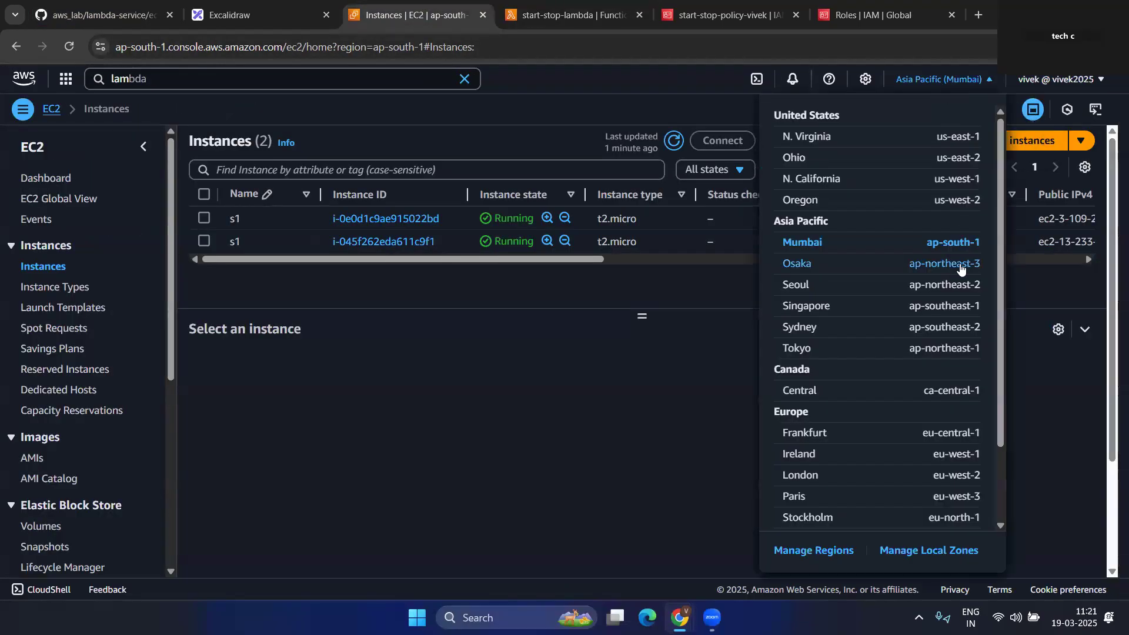
{"action": "left_click", "coordinate": [574, 15]}
{"action": "double_click", "coordinate": [385, 361]}
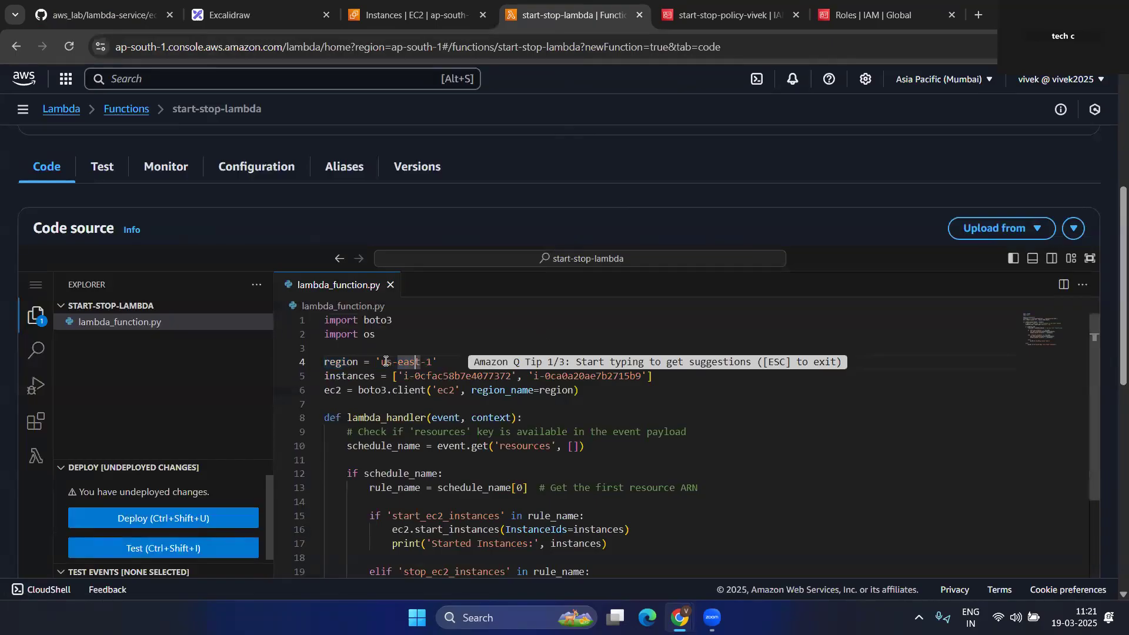
{"action": "type", "text": "ap"}
{"action": "key", "text": "Right"}
{"action": "key", "text": "BackSpace"}
{"action": "key", "text": "BackSpace"}
{"action": "key", "text": "BackSpace"}
{"action": "key", "text": "BackSpace"}
{"action": "type", "text": "south"}
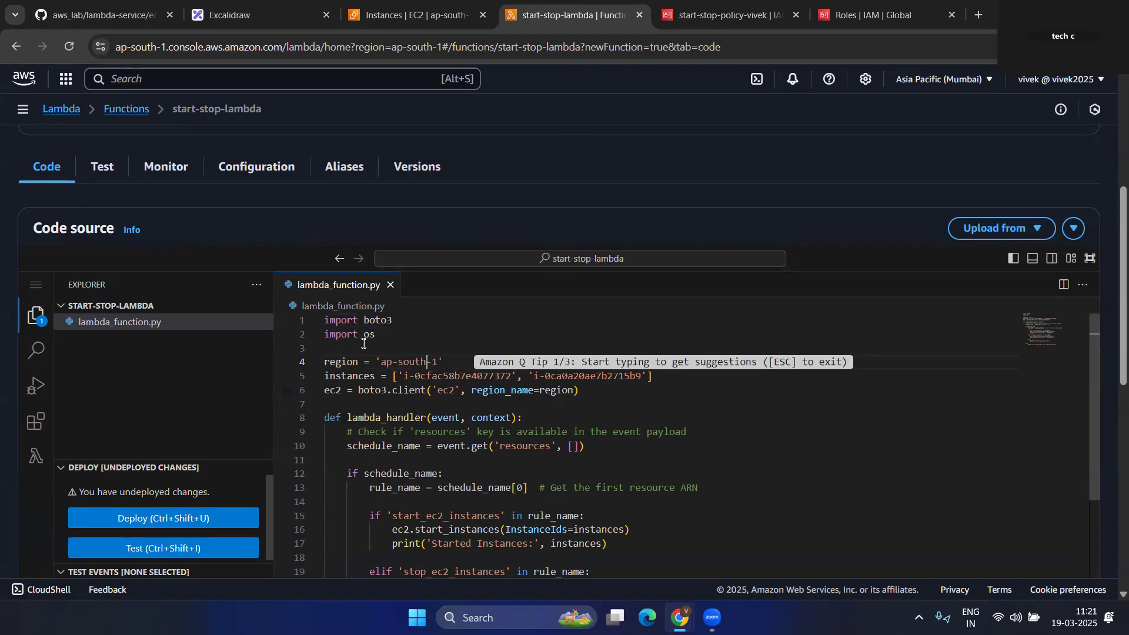
- Replace both placeholder IDs in the instances list with the two running s1 instance IDs
{"action": "left_click_drag", "start_coordinate": [324, 376], "coordinate": [374, 372]}
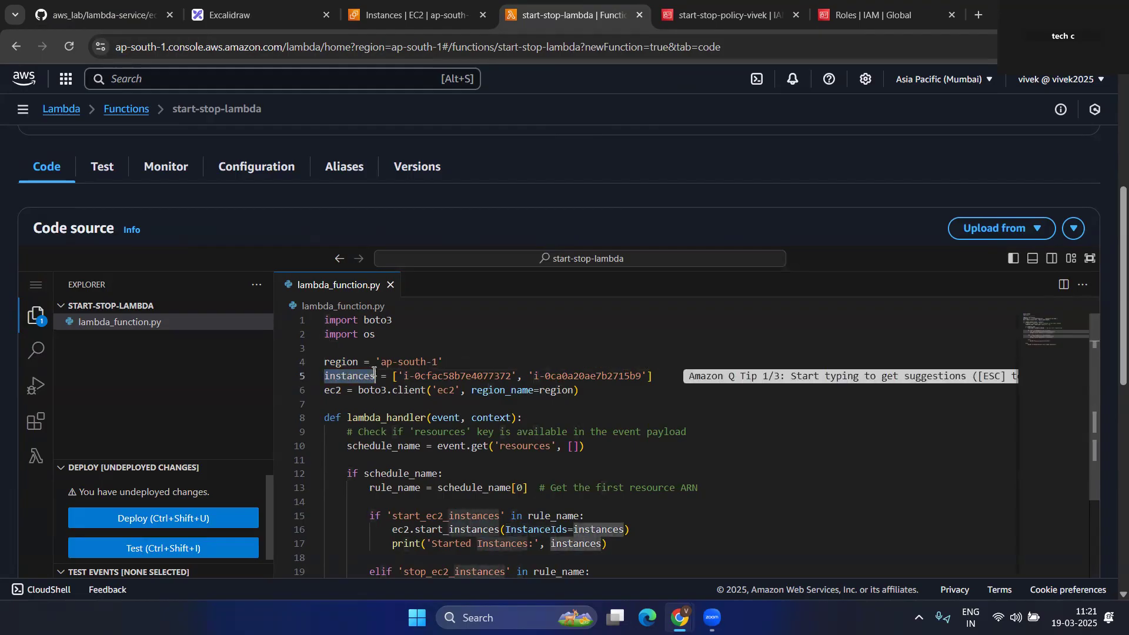
{"action": "left_click", "coordinate": [412, 5]}
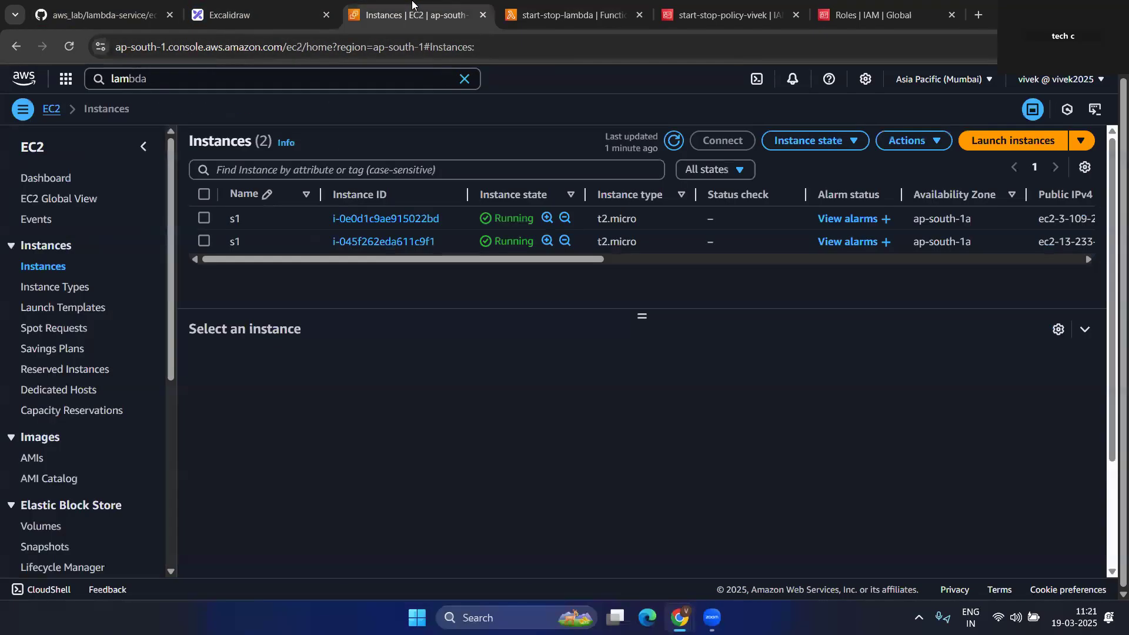
{"action": "left_click_drag", "start_coordinate": [411, 217], "coordinate": [441, 212]}
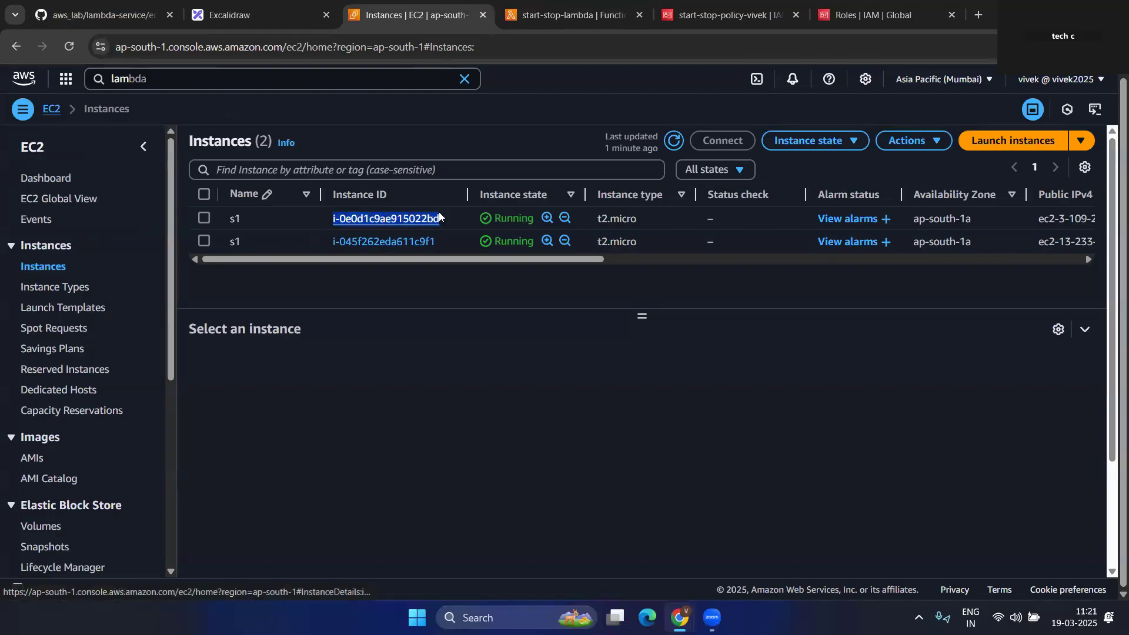
{"action": "left_click", "coordinate": [584, 5]}
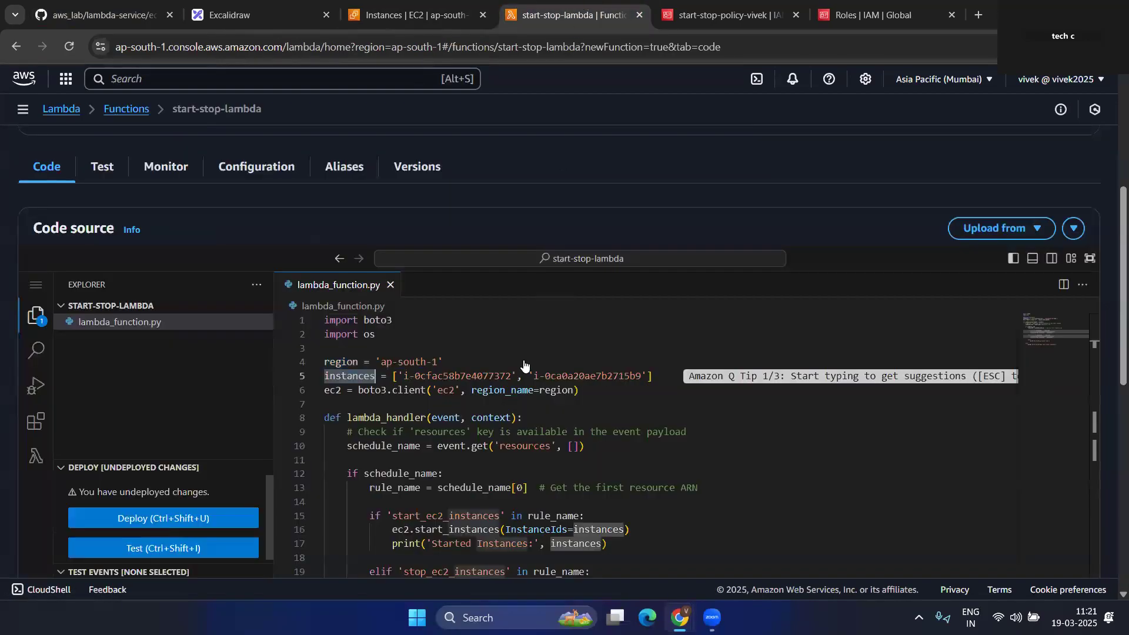
{"action": "left_click_drag", "start_coordinate": [403, 376], "coordinate": [510, 373]}
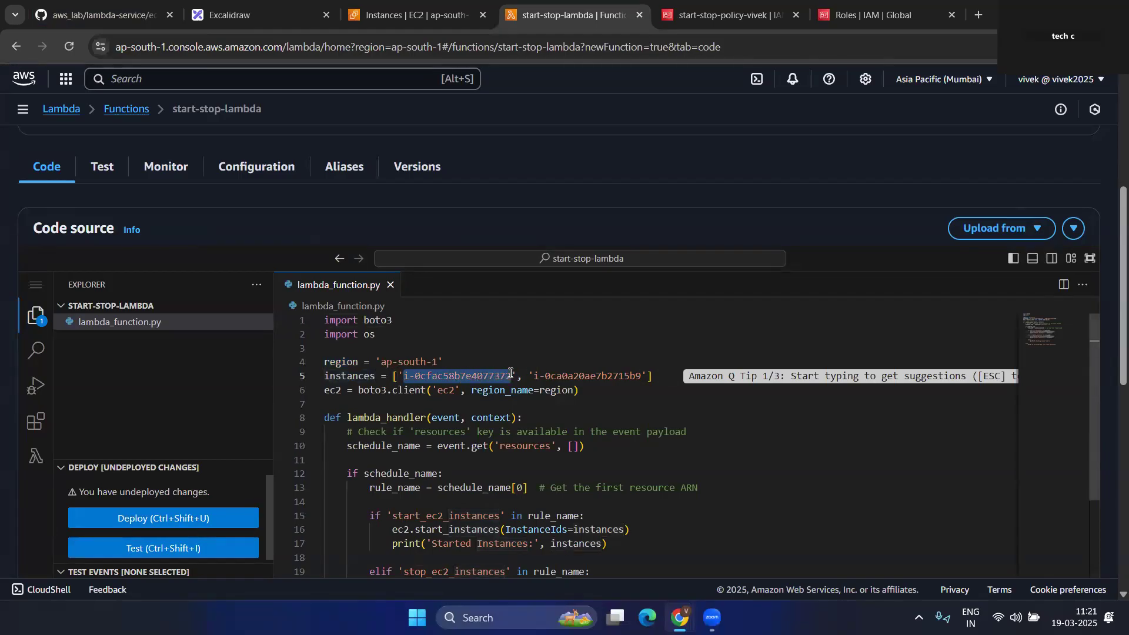
{"action": "left_click", "coordinate": [400, 5]}
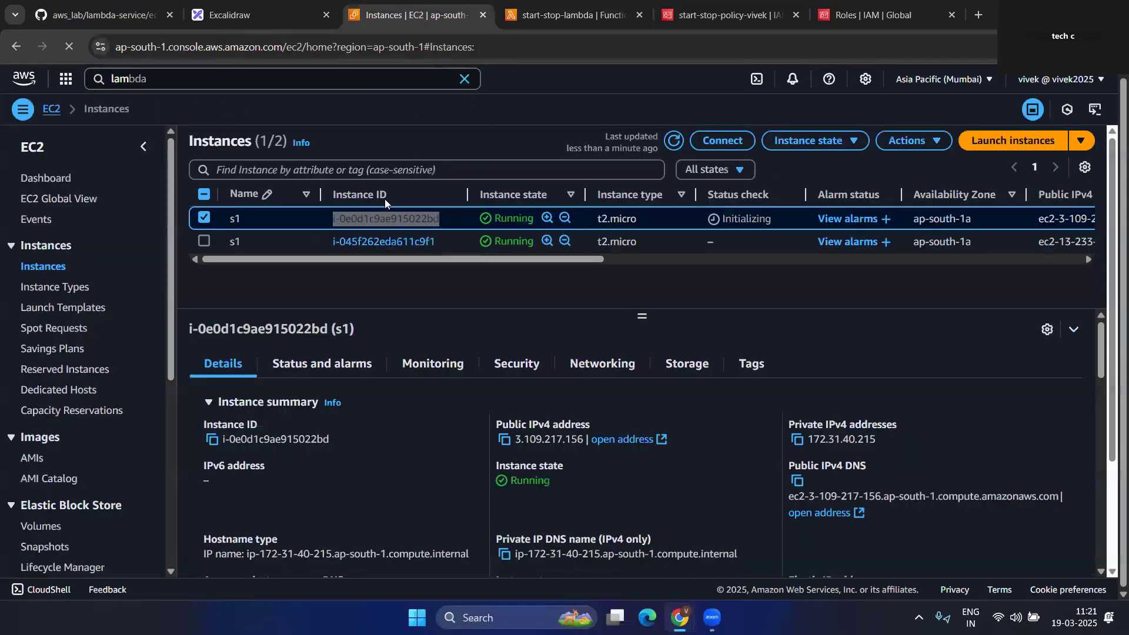
{"action": "left_click_drag", "start_coordinate": [332, 244], "coordinate": [448, 249]}
{"action": "key", "text": "ctrl+c"}
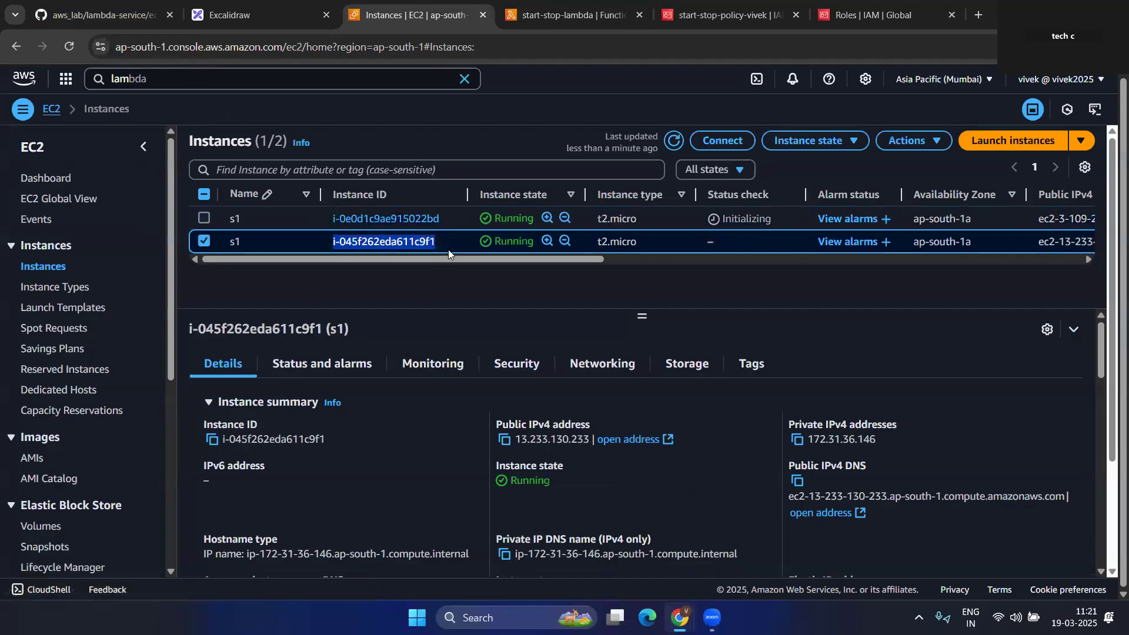
{"action": "left_click", "coordinate": [573, 14]}
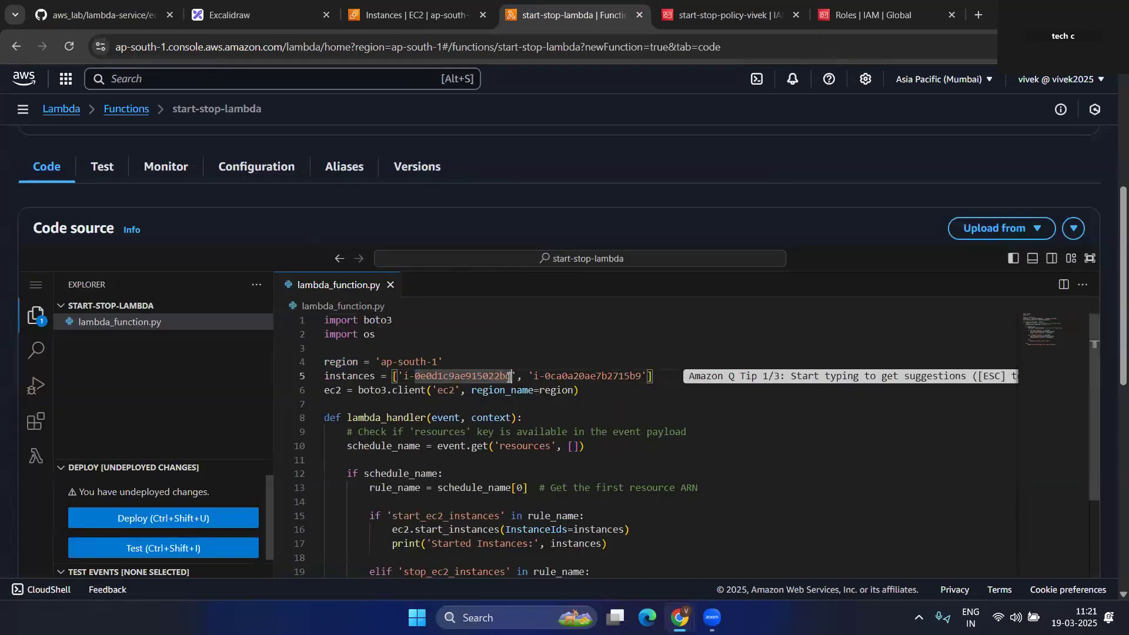
{"action": "left_click_drag", "start_coordinate": [534, 376], "coordinate": [640, 378]}
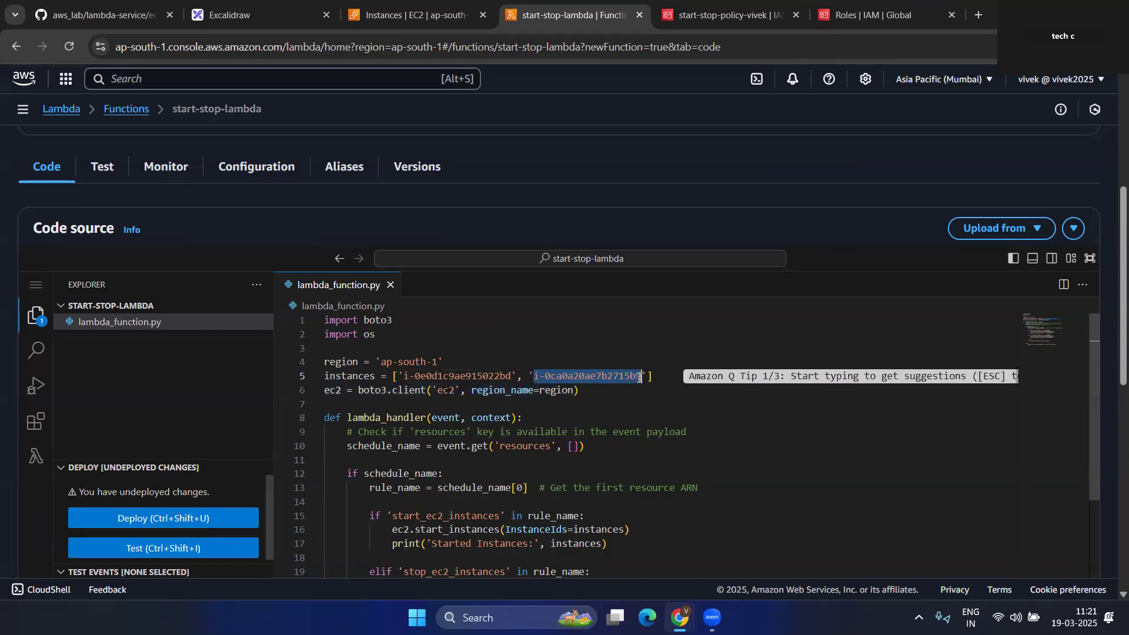
{"action": "key", "text": "ctrl+v"}
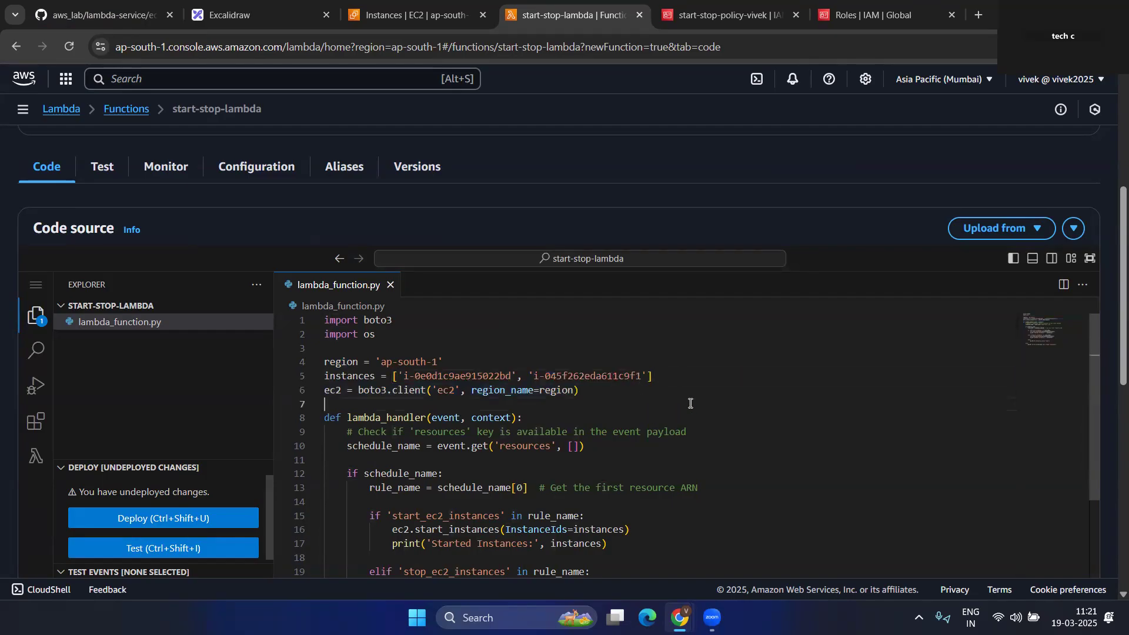
{"action": "left_click", "coordinate": [688, 404]}
- Review lambda_handler's start_ec2_instances and stop_ec2_instances rule_name checks and its no-trigger fallback message
{"action": "left_click", "coordinate": [915, 460]}
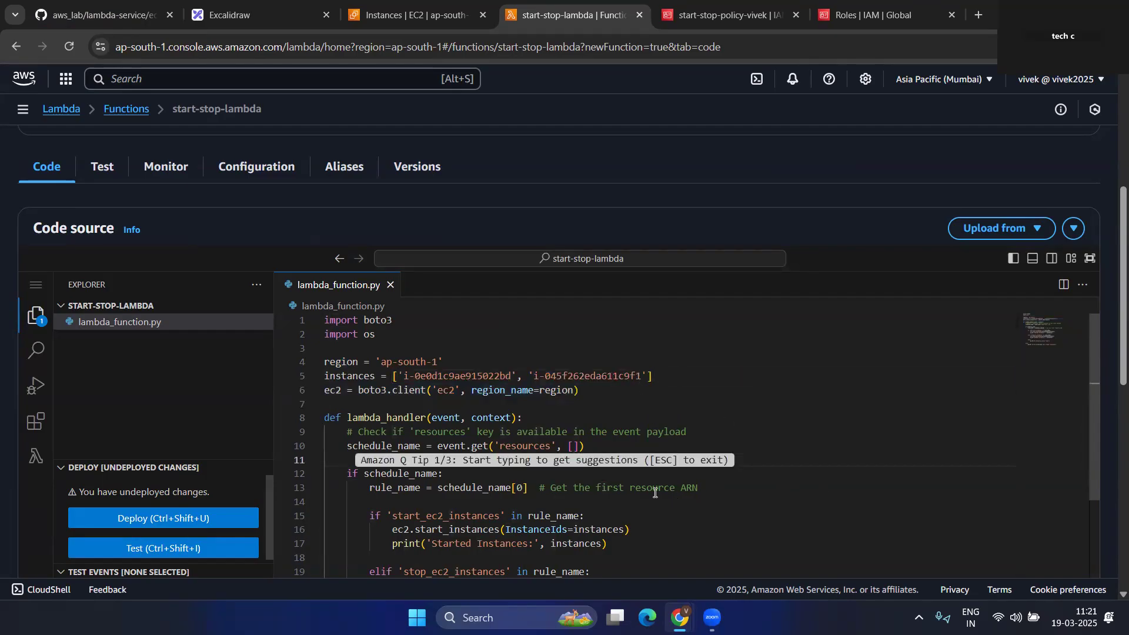
{"action": "scroll", "coordinate": [581, 495], "scroll_direction": "down", "scroll_amount": 1}
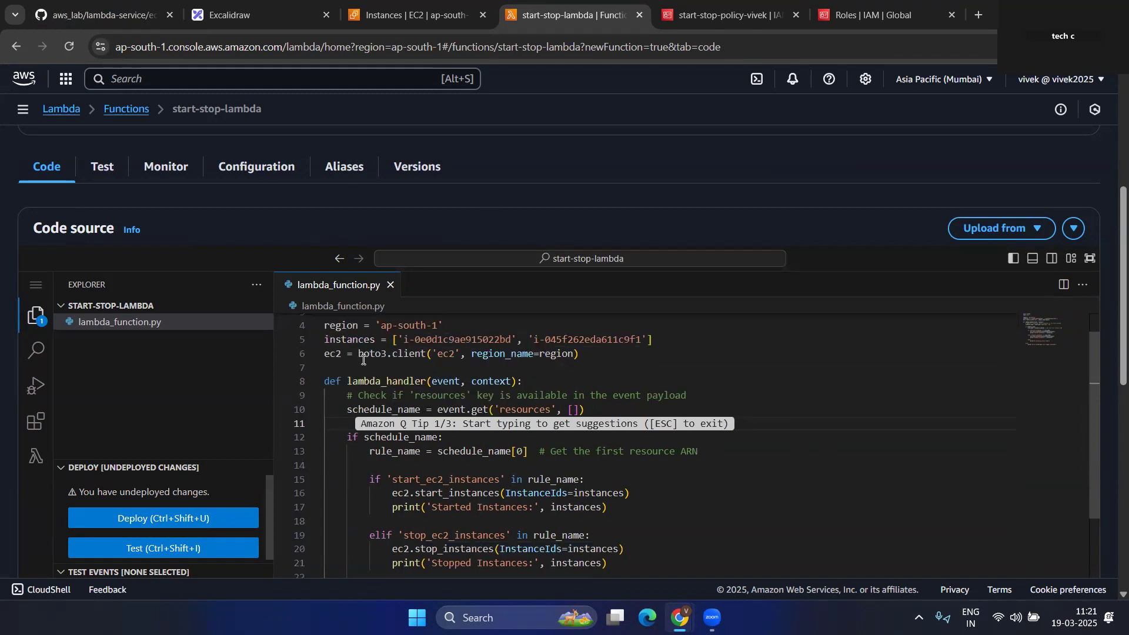
{"action": "left_click_drag", "start_coordinate": [348, 381], "coordinate": [424, 375]}
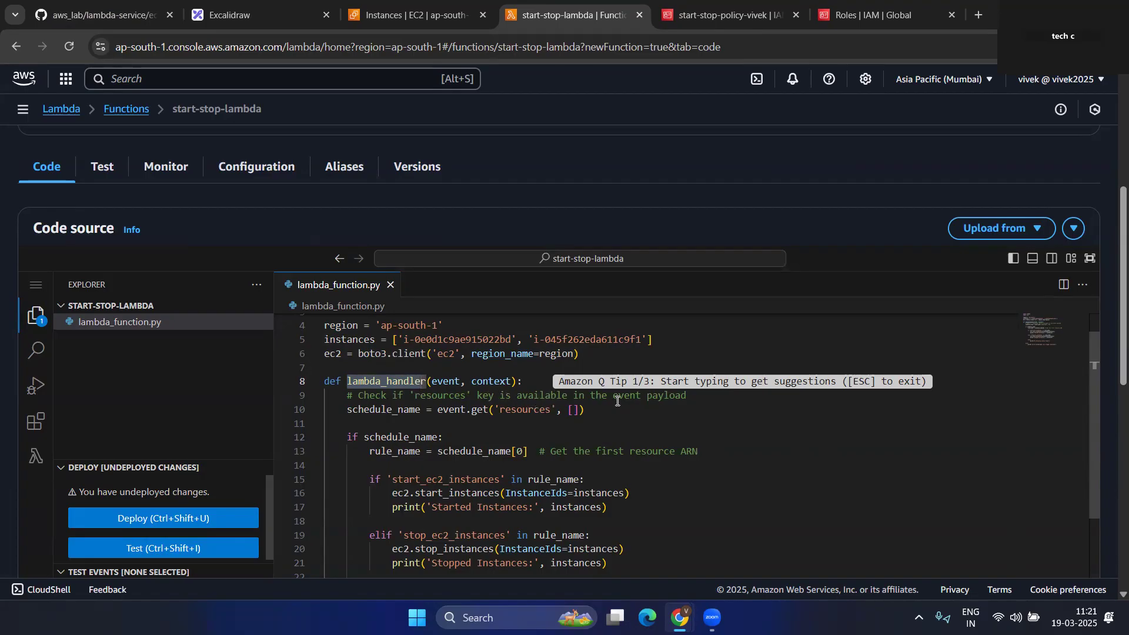
{"action": "left_click_drag", "start_coordinate": [694, 399], "coordinate": [608, 398]}
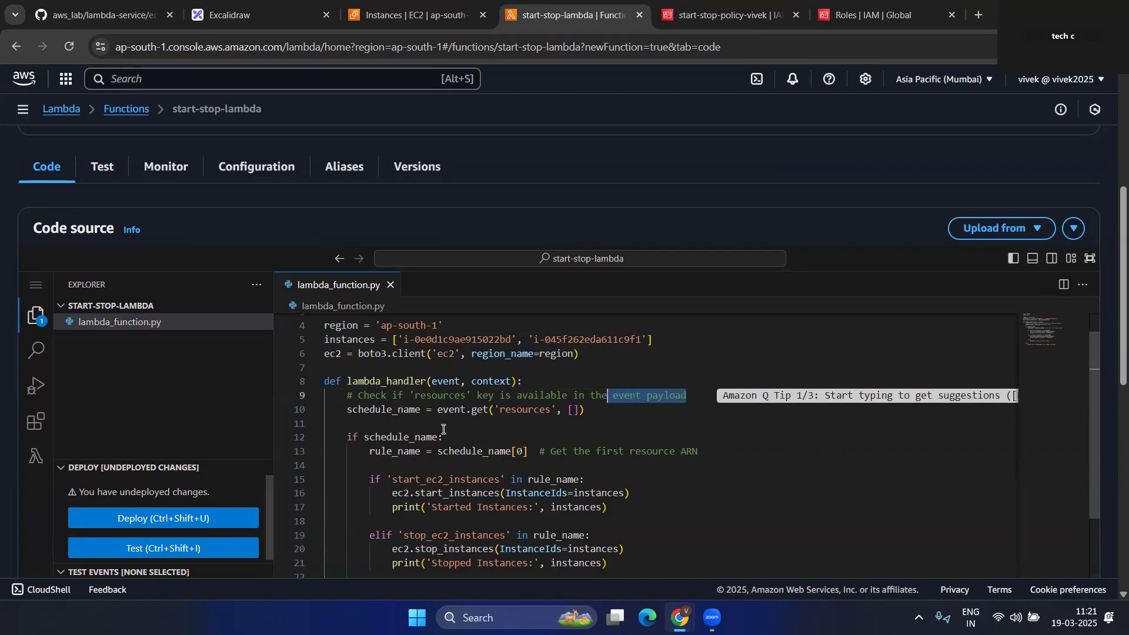
{"action": "scroll", "coordinate": [443, 429], "scroll_direction": "down", "scroll_amount": 1}
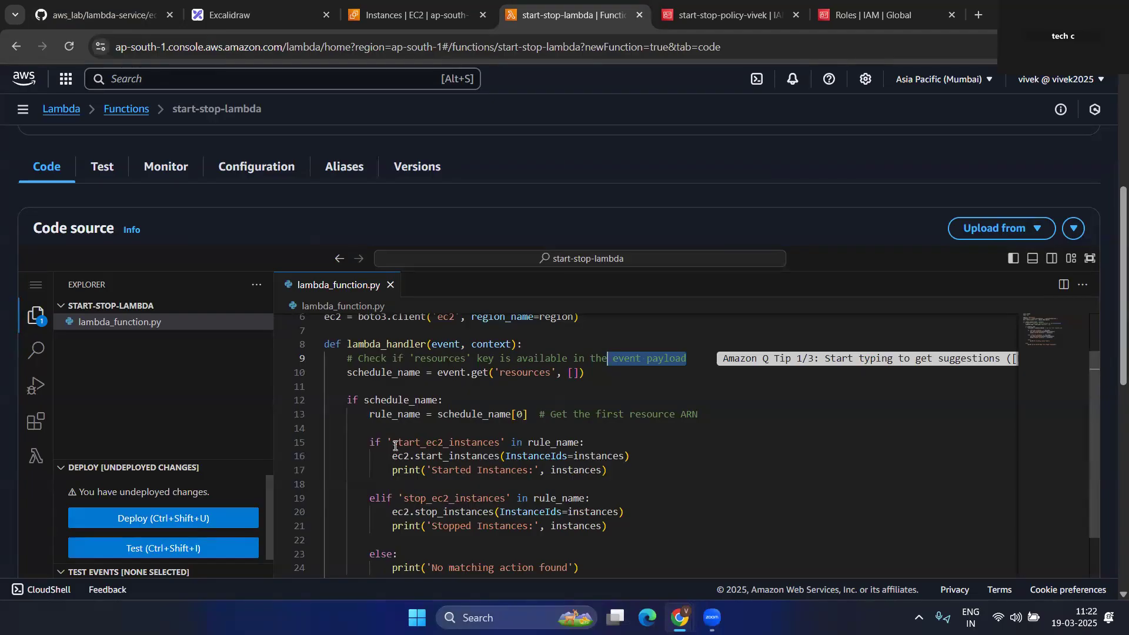
{"action": "left_click_drag", "start_coordinate": [528, 442], "coordinate": [579, 439]}
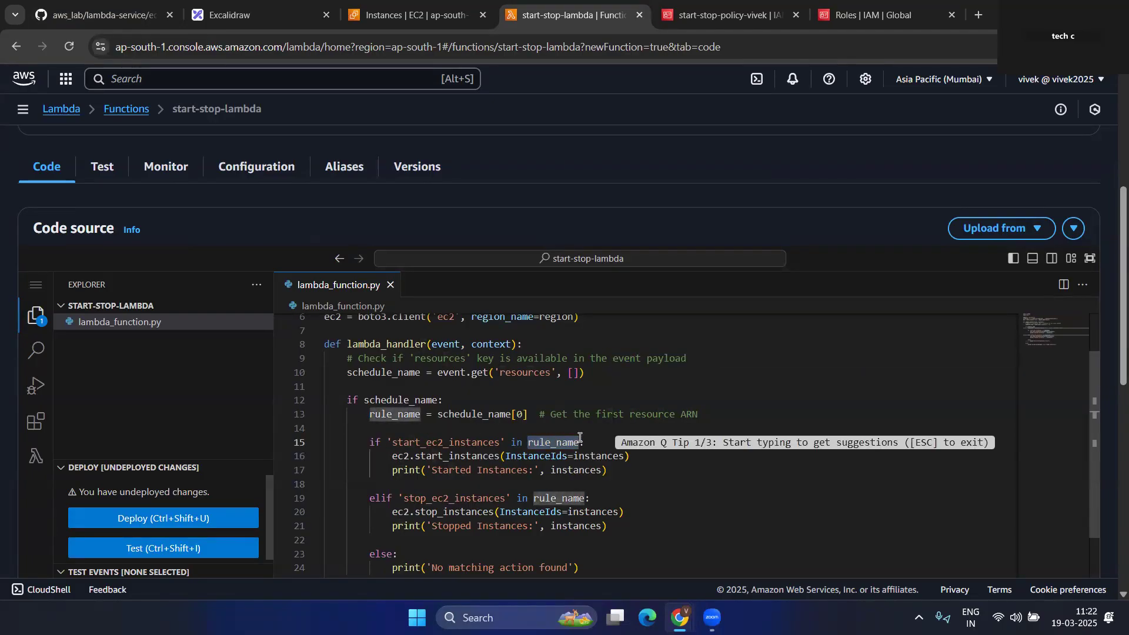
{"action": "left_click_drag", "start_coordinate": [392, 442], "coordinate": [500, 440]}
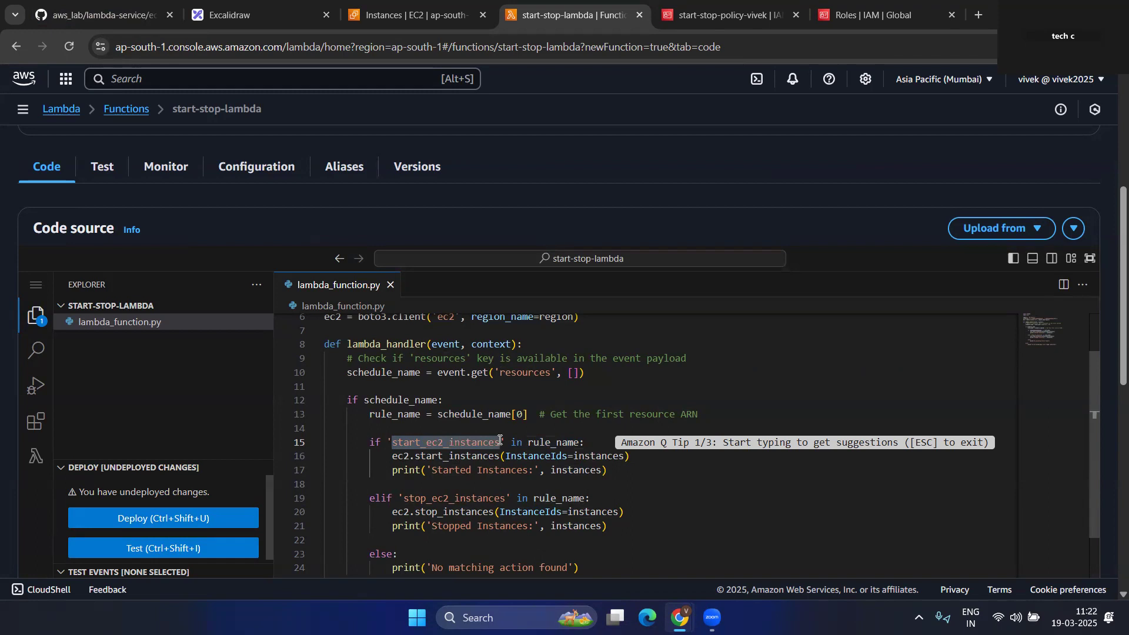
{"action": "left_click_drag", "start_coordinate": [404, 498], "coordinate": [502, 494]}
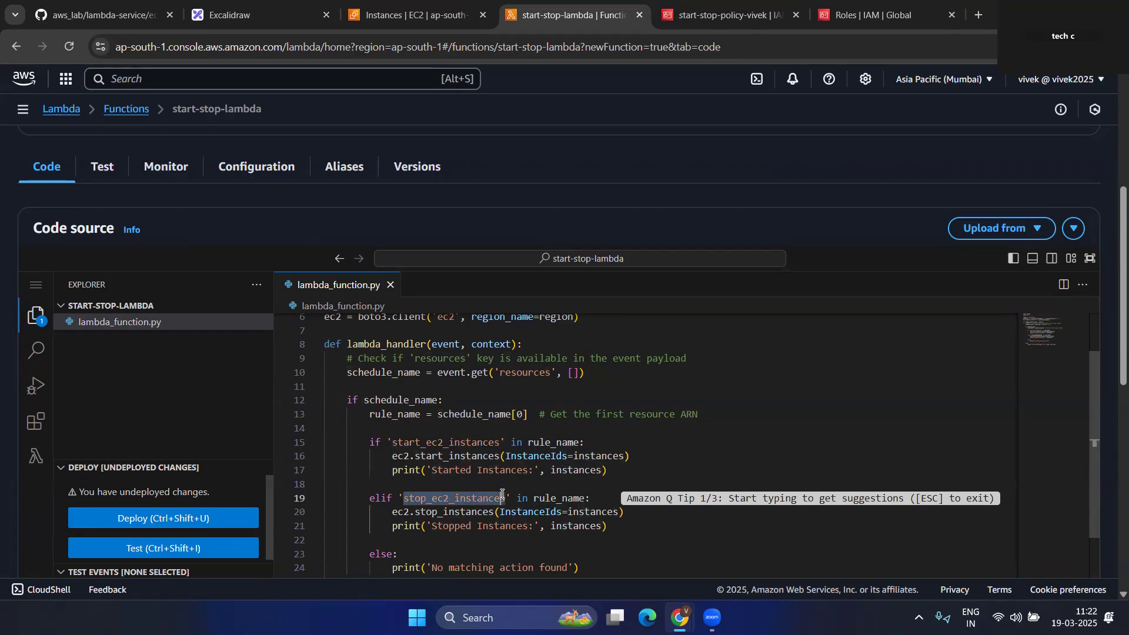
{"action": "scroll", "coordinate": [506, 509], "scroll_direction": "down", "scroll_amount": 2}
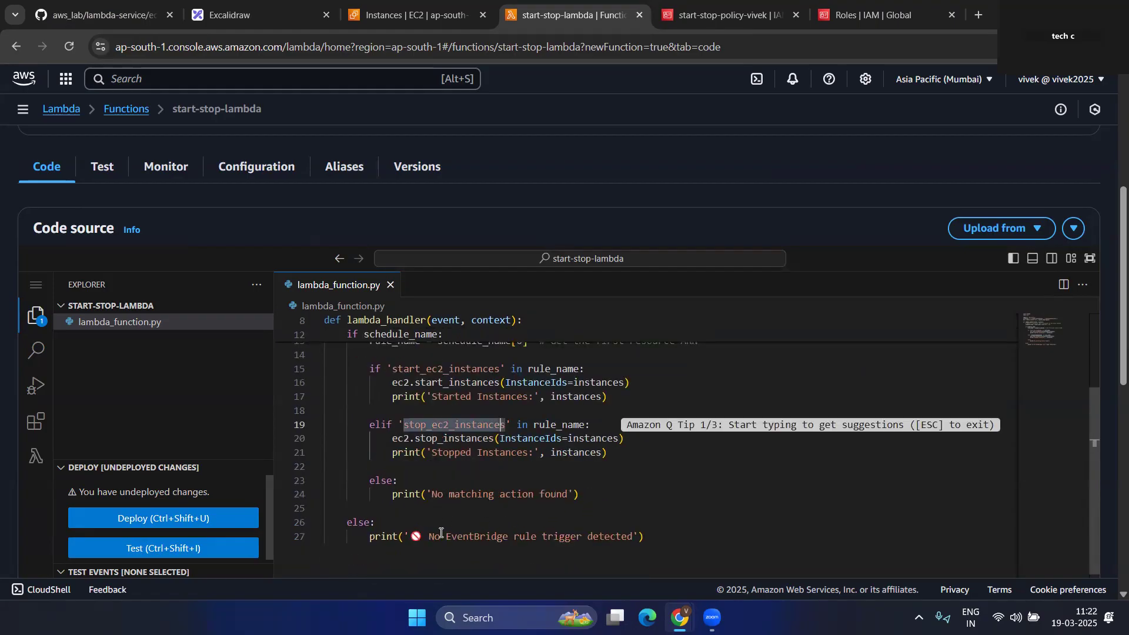
{"action": "left_click_drag", "start_coordinate": [429, 537], "coordinate": [632, 536]}
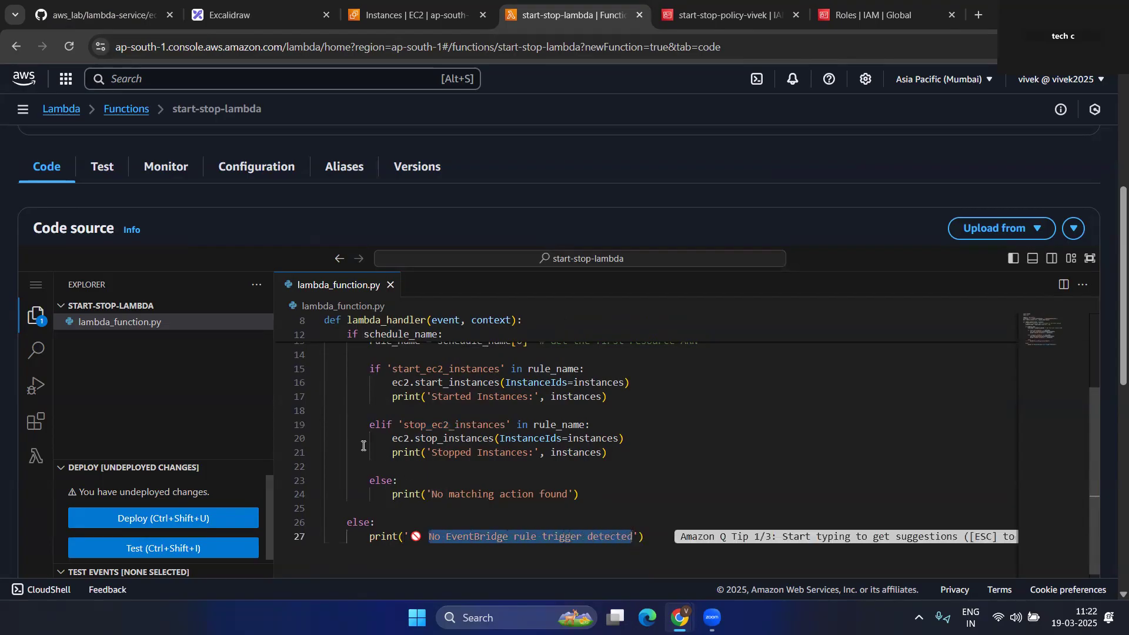
{"action": "scroll", "coordinate": [377, 437], "scroll_direction": "up", "scroll_amount": 1}
{"action": "left_click_drag", "start_coordinate": [527, 406], "coordinate": [575, 406]}
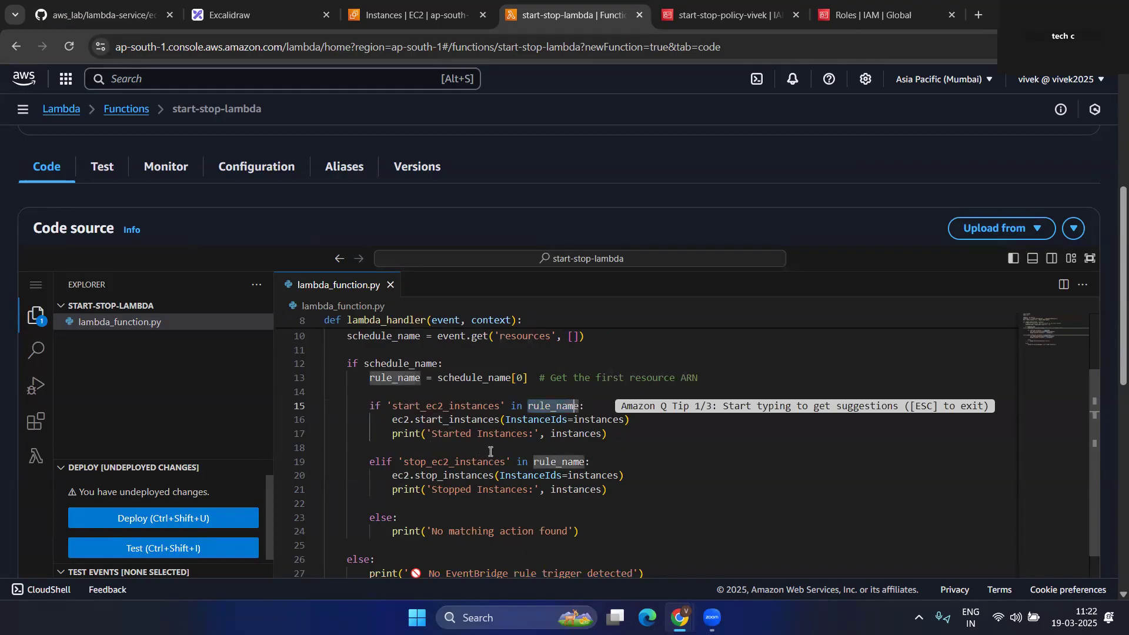
{"action": "left_click", "coordinate": [679, 452]}
{"action": "scroll", "coordinate": [553, 457], "scroll_direction": "up", "scroll_amount": 2}
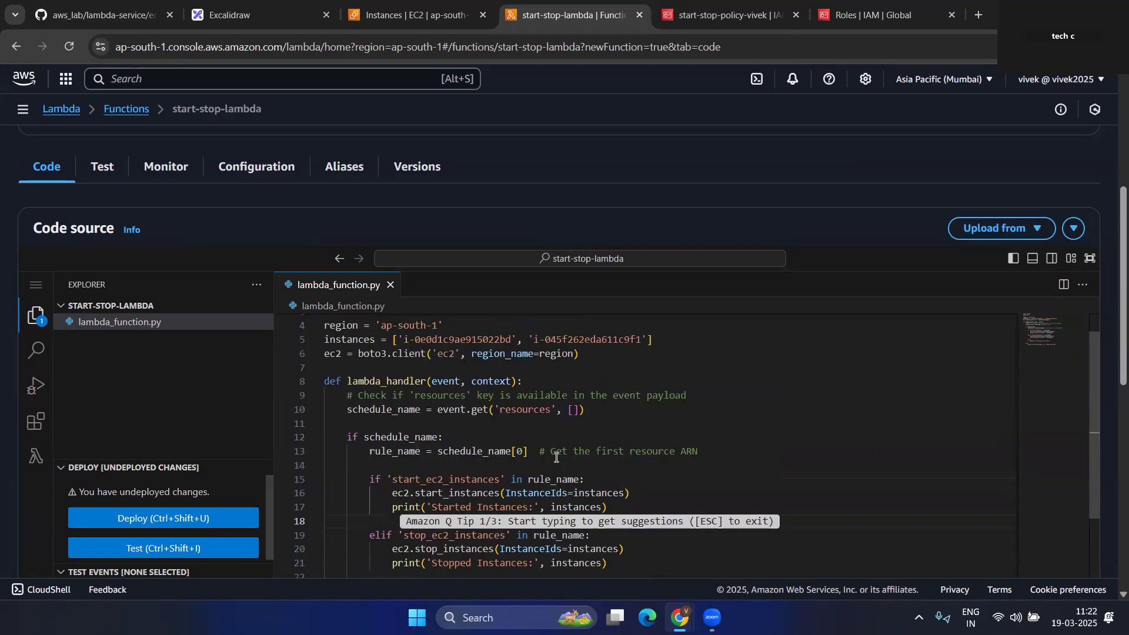
{"action": "scroll", "coordinate": [556, 457], "scroll_direction": "down", "scroll_amount": 2}
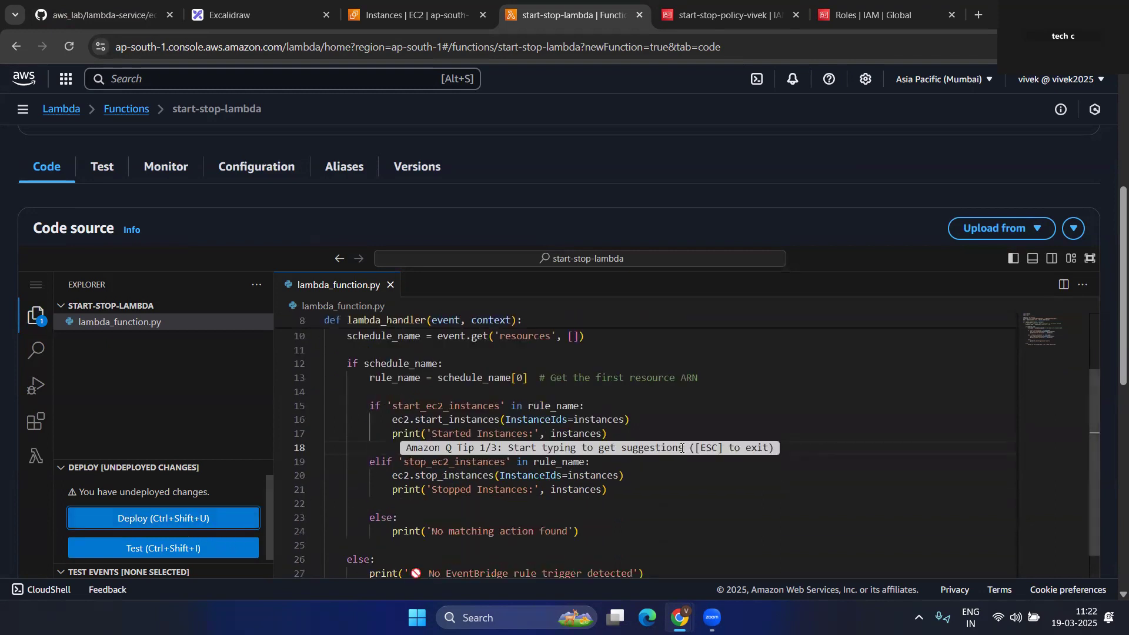
{"action": "scroll", "coordinate": [604, 454], "scroll_direction": "down", "scroll_amount": 2}
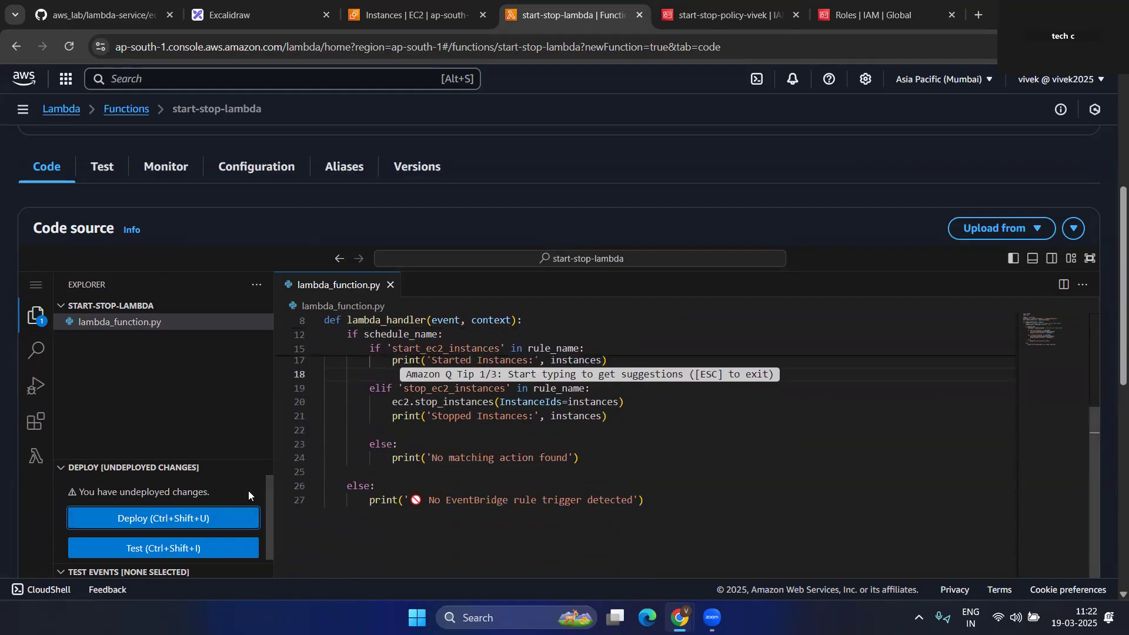
- Deploy the edited start-stop-lambda code and dismiss the 'Successfully updated' banner
{"action": "left_click", "coordinate": [217, 522]}
{"action": "scroll", "coordinate": [584, 477], "scroll_direction": "up", "scroll_amount": 3}
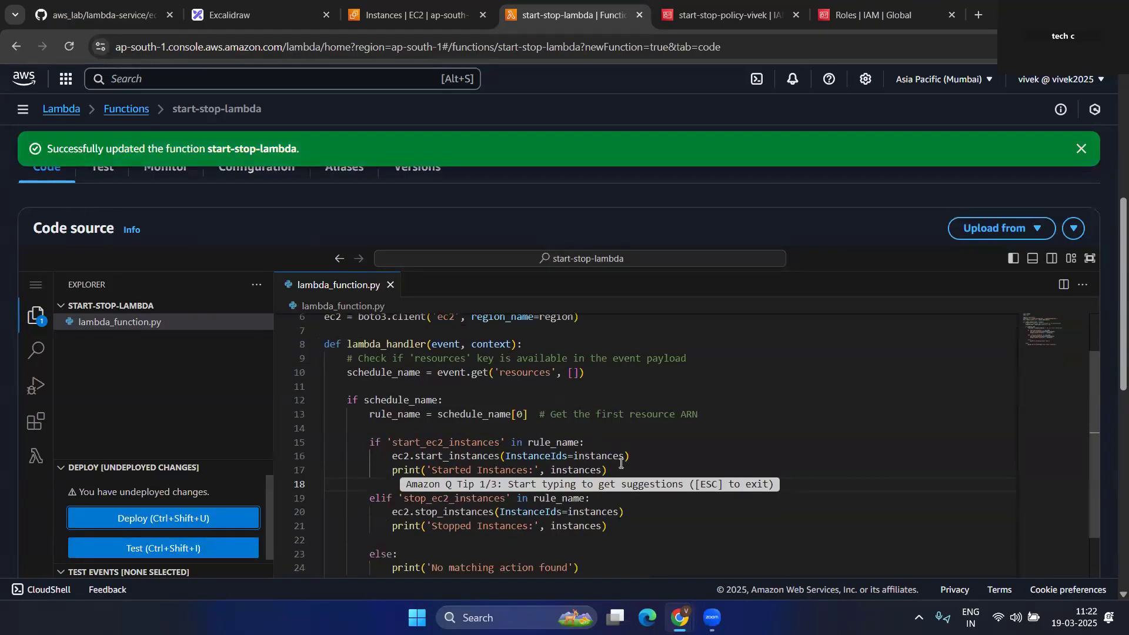
{"action": "left_click", "coordinate": [698, 530]}
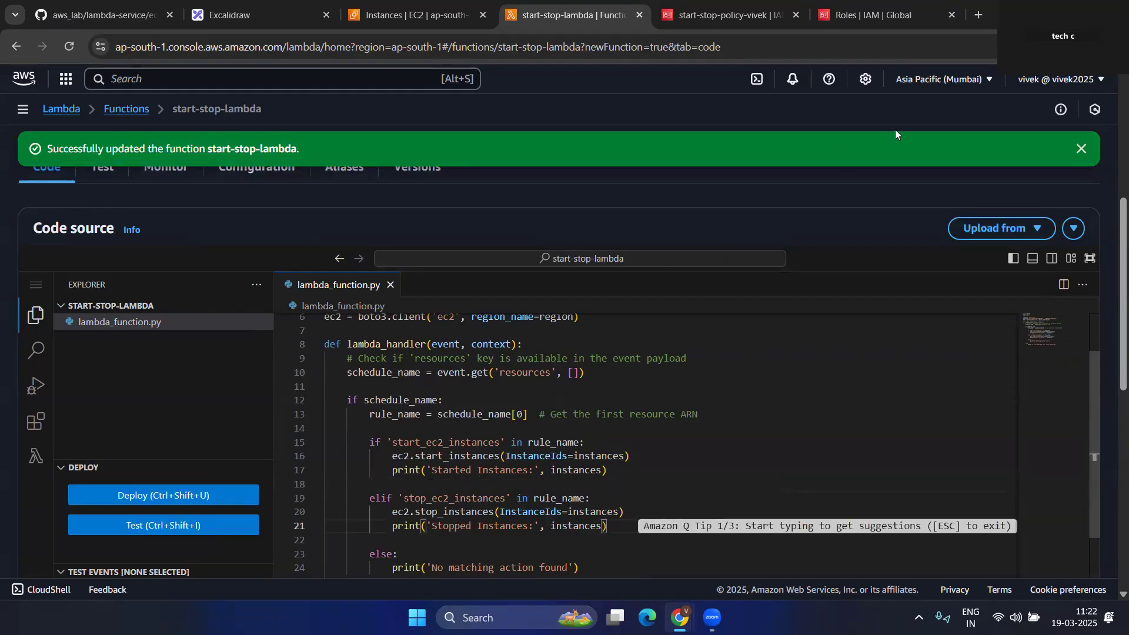
{"action": "left_click", "coordinate": [1079, 148]}
{"action": "scroll", "coordinate": [411, 547], "scroll_direction": "down", "scroll_amount": 2}
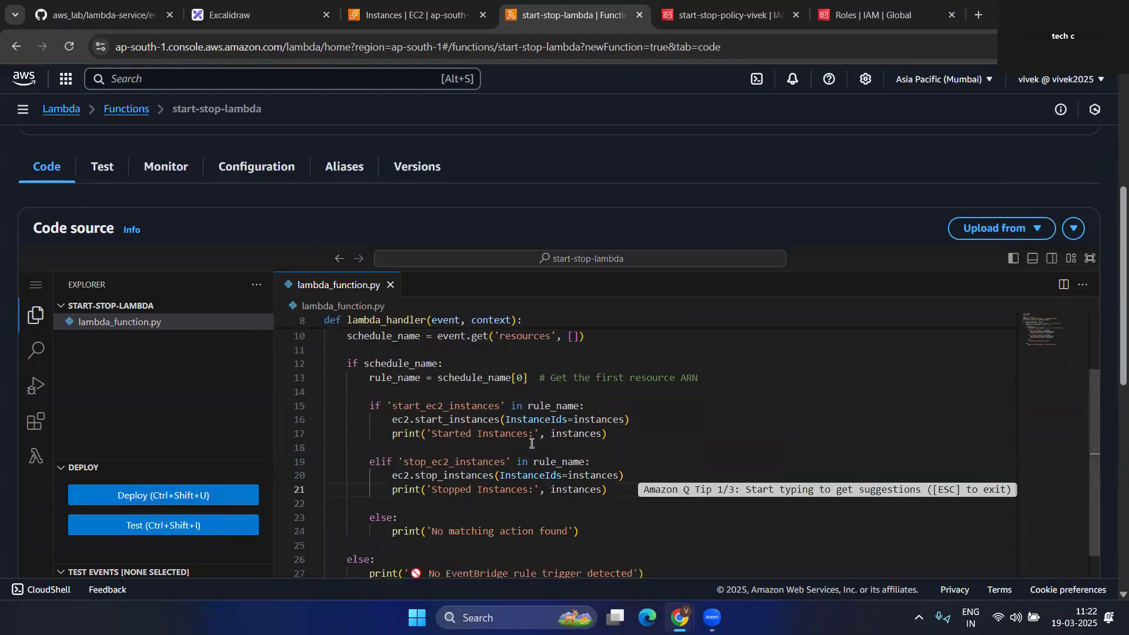
- Create and save a new test event named t
{"action": "left_click", "coordinate": [180, 527]}
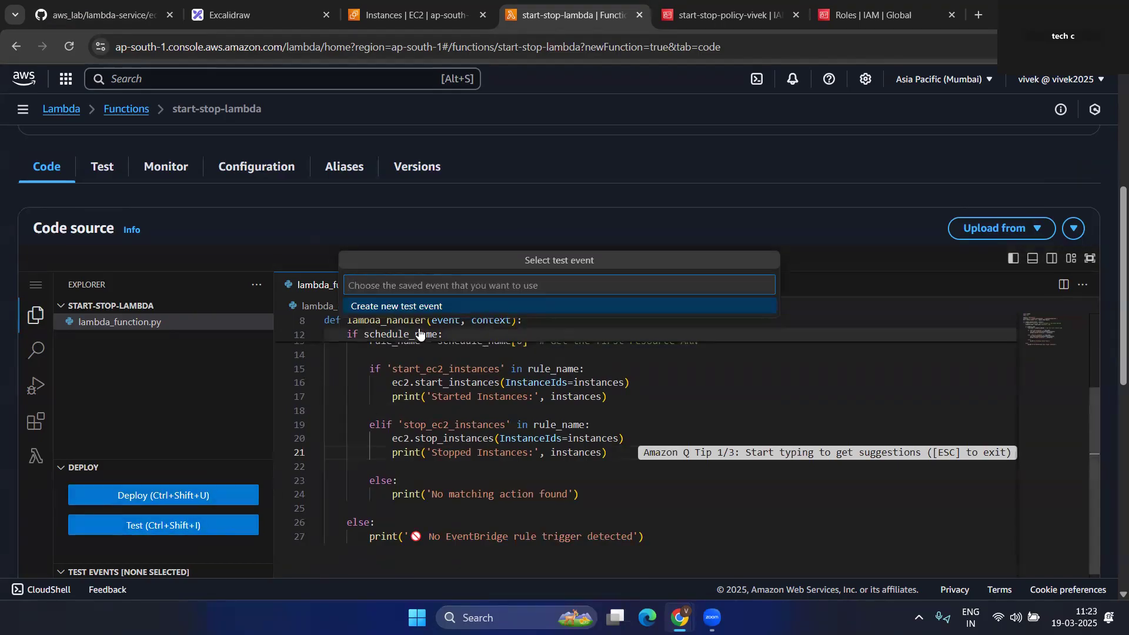
{"action": "type", "text": "test"}
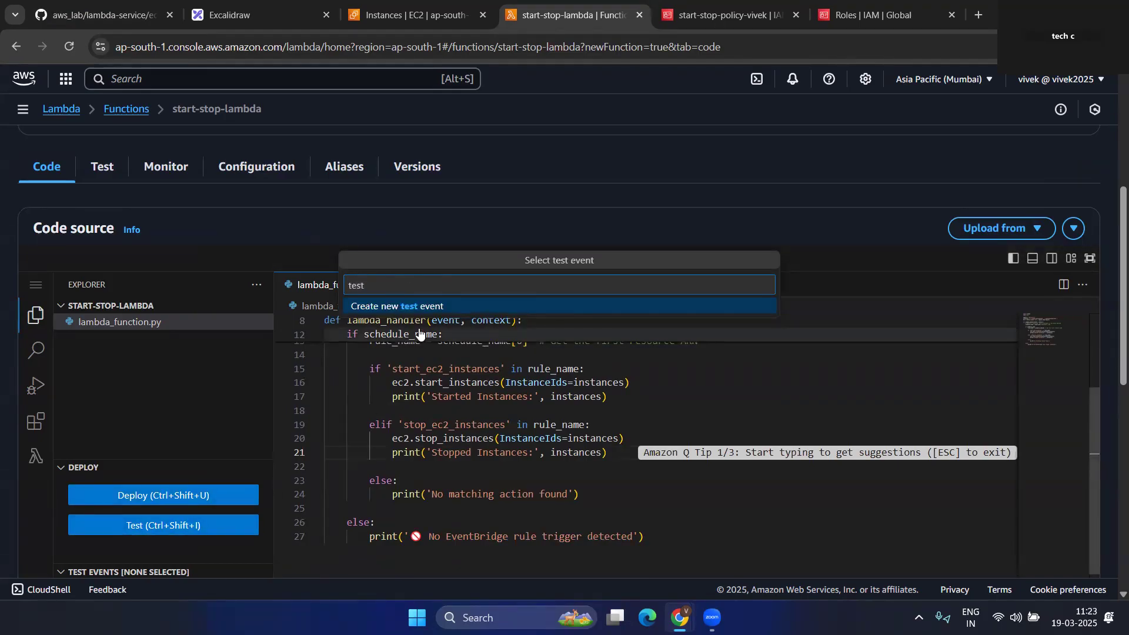
{"action": "left_click", "coordinate": [418, 306]}
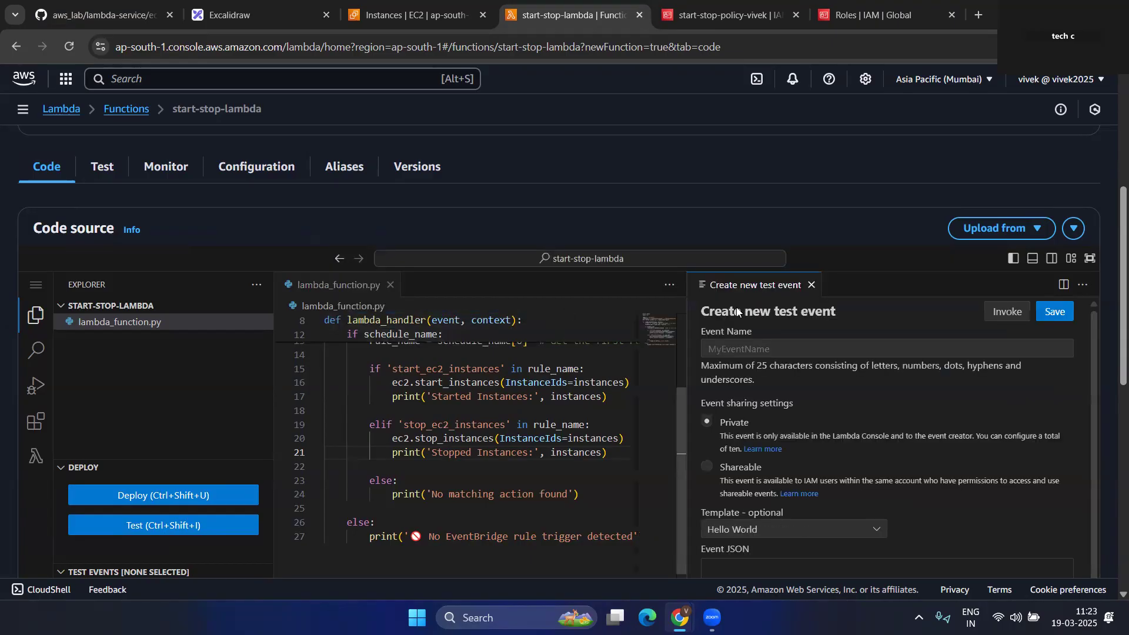
{"action": "left_click", "coordinate": [775, 348]}
{"action": "type", "text": "t"}
{"action": "left_click", "coordinate": [1049, 313]}
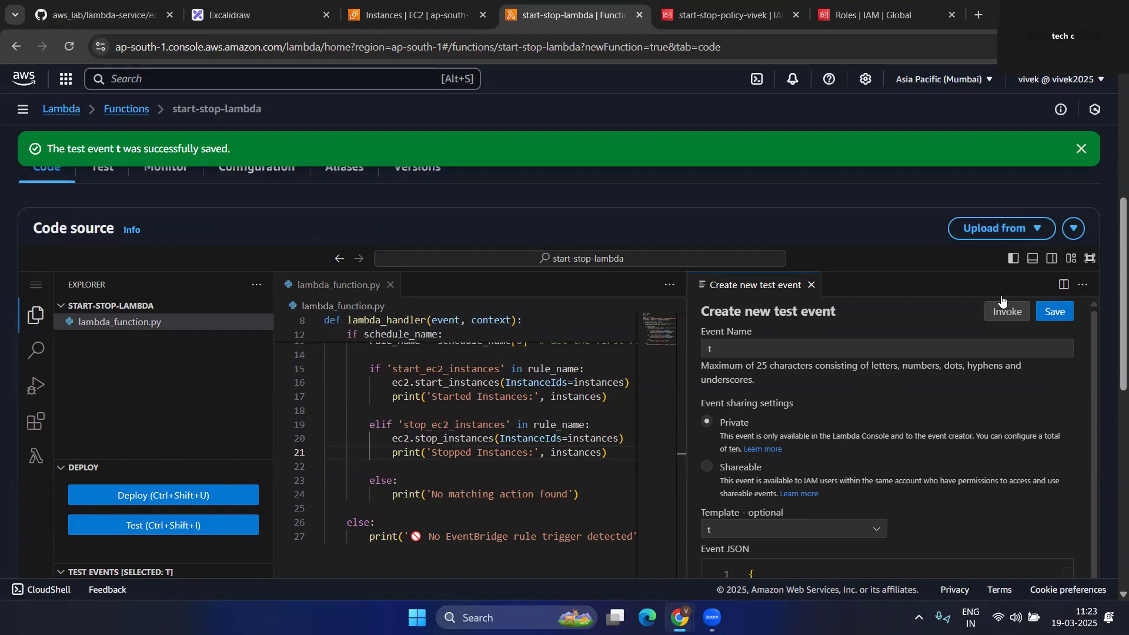
{"action": "left_click", "coordinate": [1082, 148]}
{"action": "left_click", "coordinate": [811, 285]}
- Run the function with test event t and inspect the null response and request ID
{"action": "left_click", "coordinate": [171, 529]}
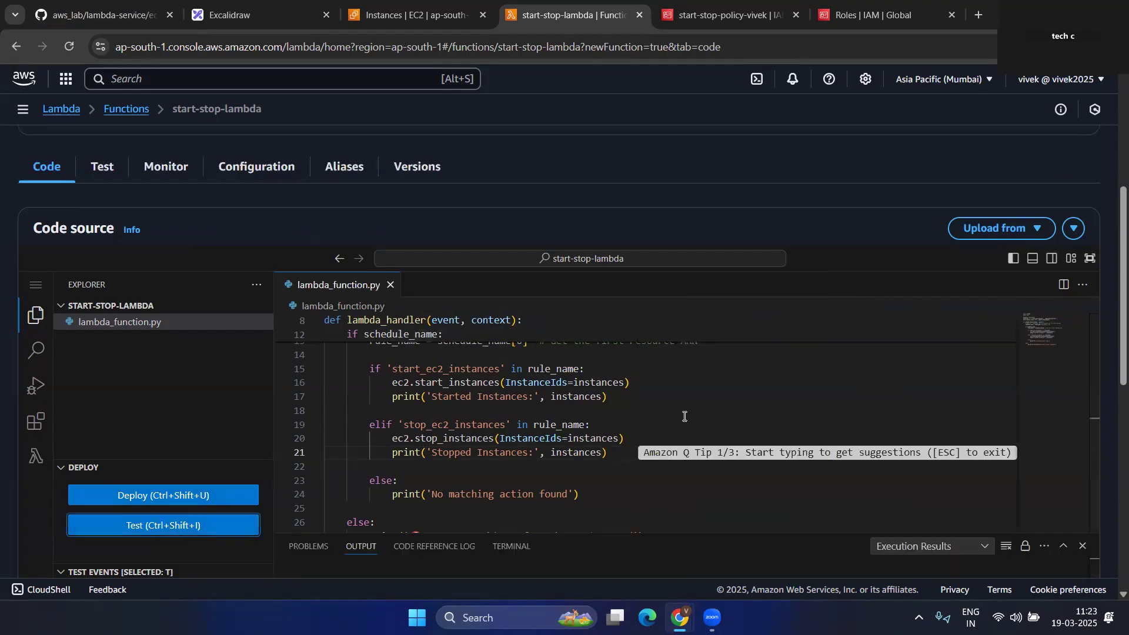
{"action": "scroll", "coordinate": [764, 418], "scroll_direction": "down", "scroll_amount": 2}
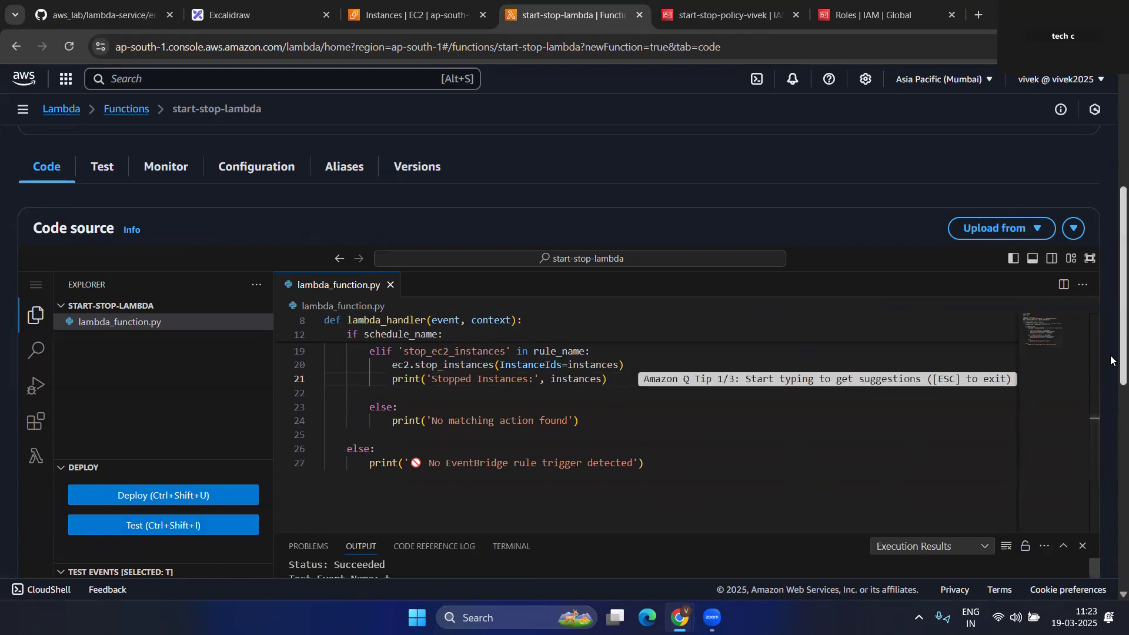
{"action": "scroll", "coordinate": [1110, 355], "scroll_direction": "down", "scroll_amount": 3}
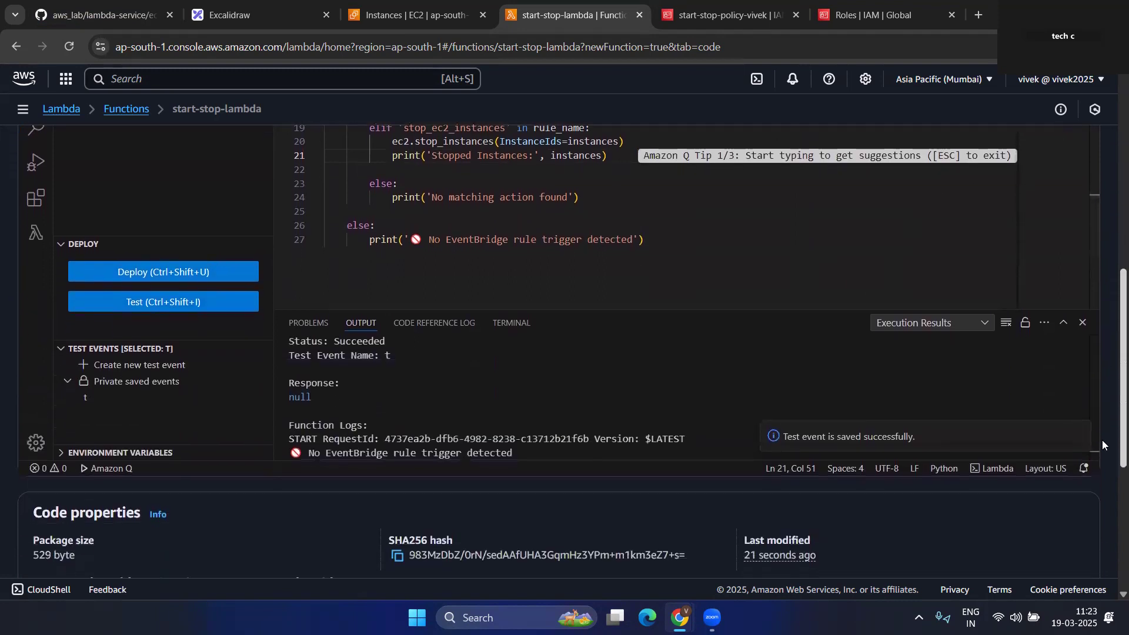
{"action": "scroll", "coordinate": [1102, 440], "scroll_direction": "down", "scroll_amount": 1}
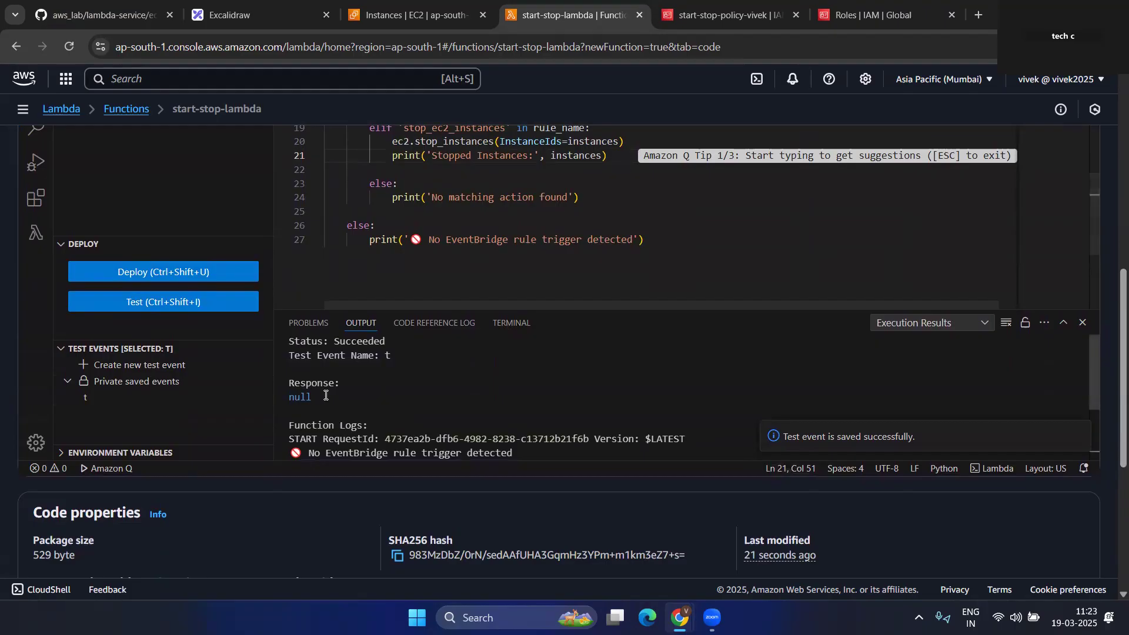
{"action": "scroll", "coordinate": [347, 414], "scroll_direction": "down", "scroll_amount": 1}
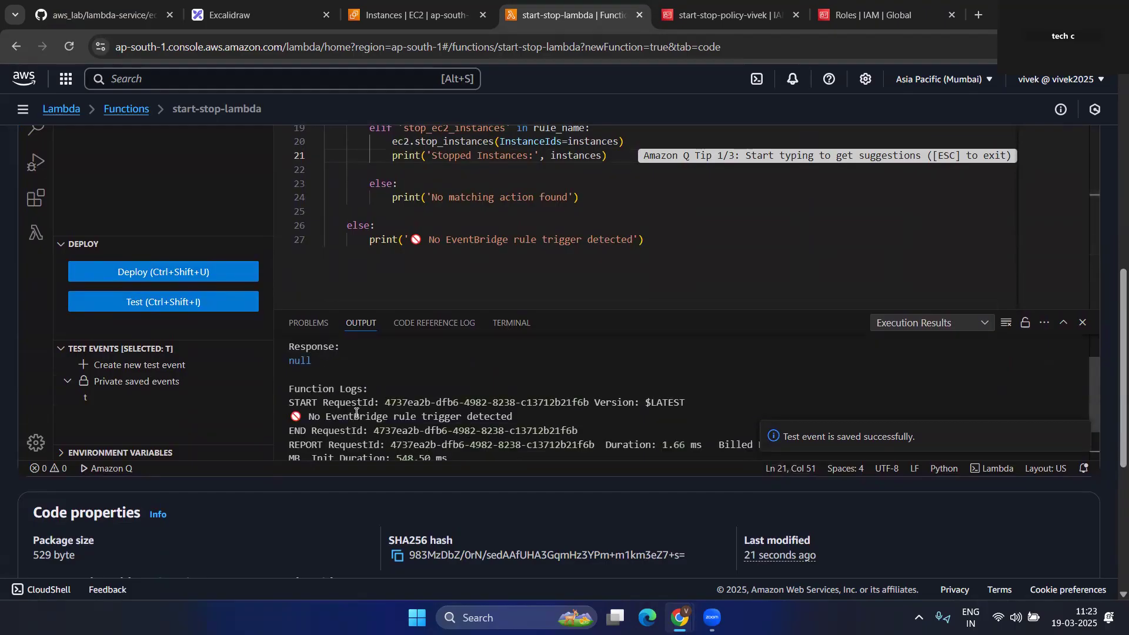
{"action": "left_click_drag", "start_coordinate": [318, 362], "coordinate": [281, 365]}
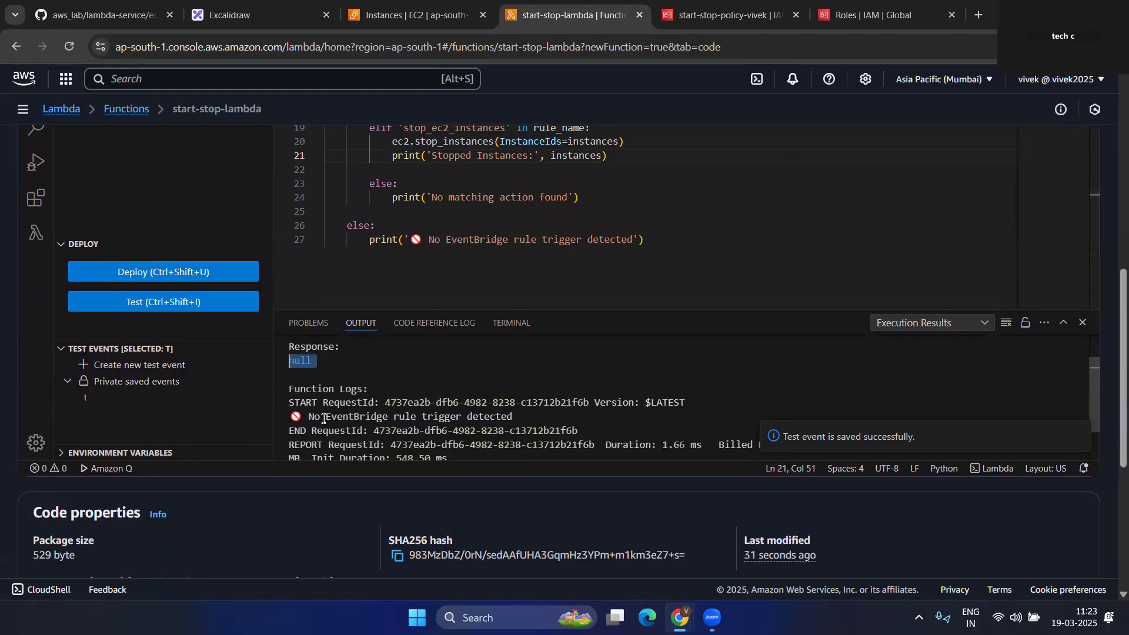
{"action": "left_click_drag", "start_coordinate": [381, 401], "coordinate": [669, 403]}
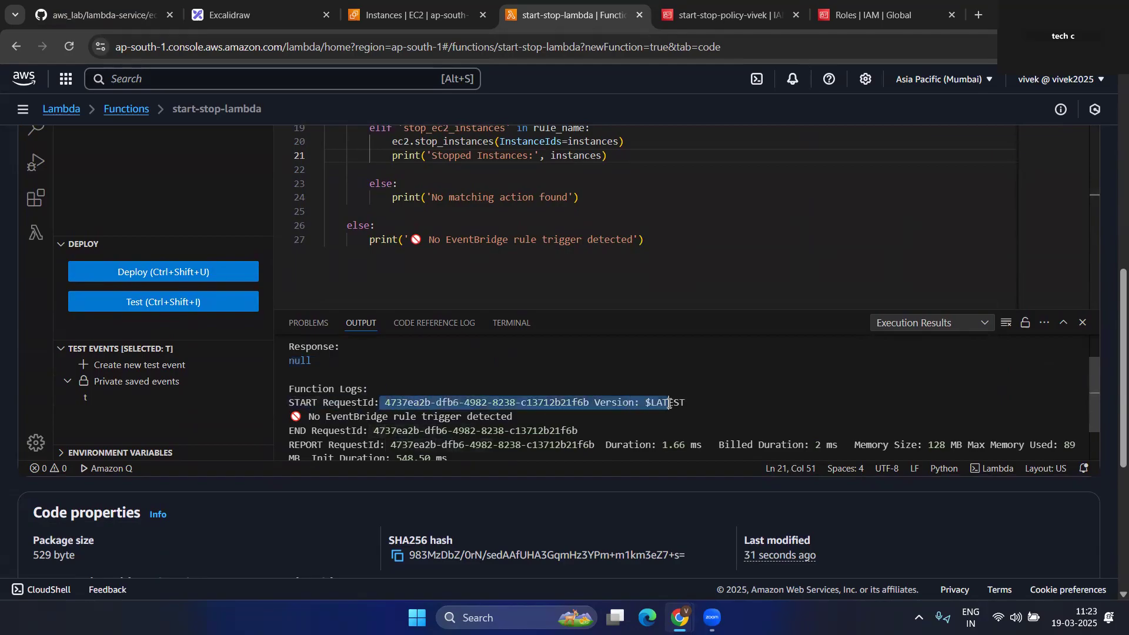
{"action": "scroll", "coordinate": [493, 434], "scroll_direction": "down", "scroll_amount": 1}
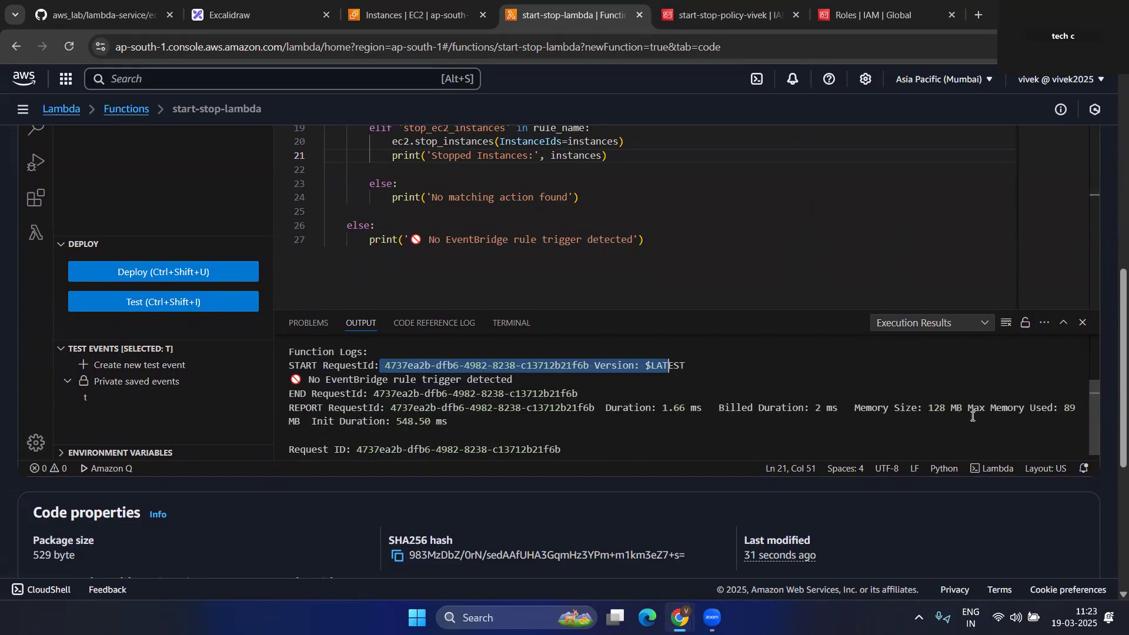
{"action": "scroll", "coordinate": [492, 418], "scroll_direction": "down", "scroll_amount": 1}
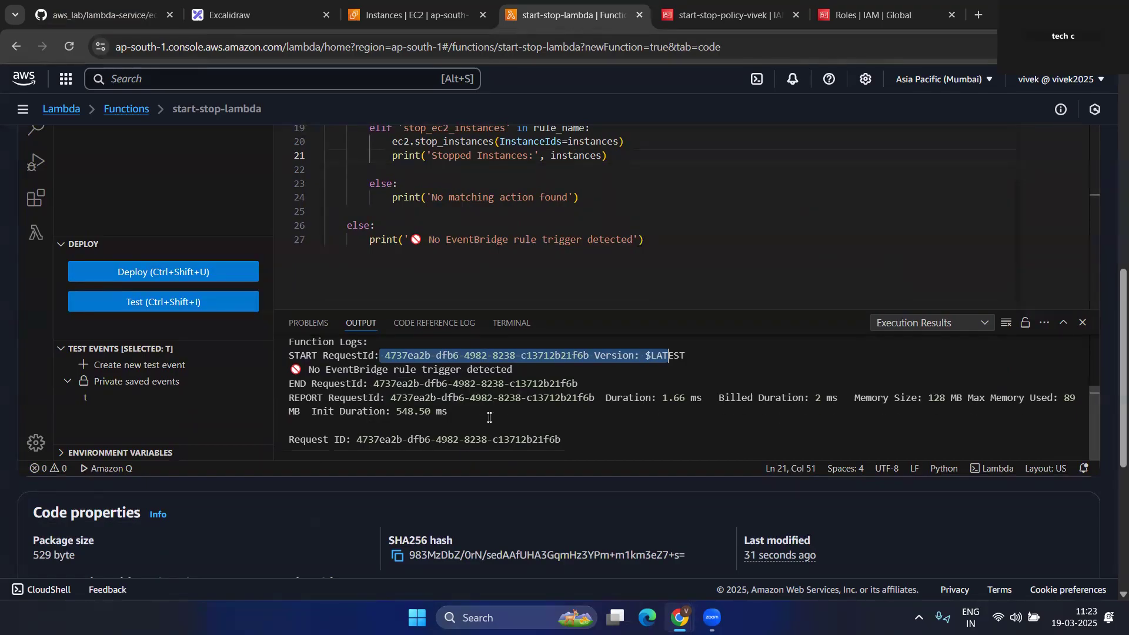
- Refresh the EC2 instances list to check the instances' state
{"action": "left_click", "coordinate": [364, 17]}
{"action": "left_click", "coordinate": [673, 142]}
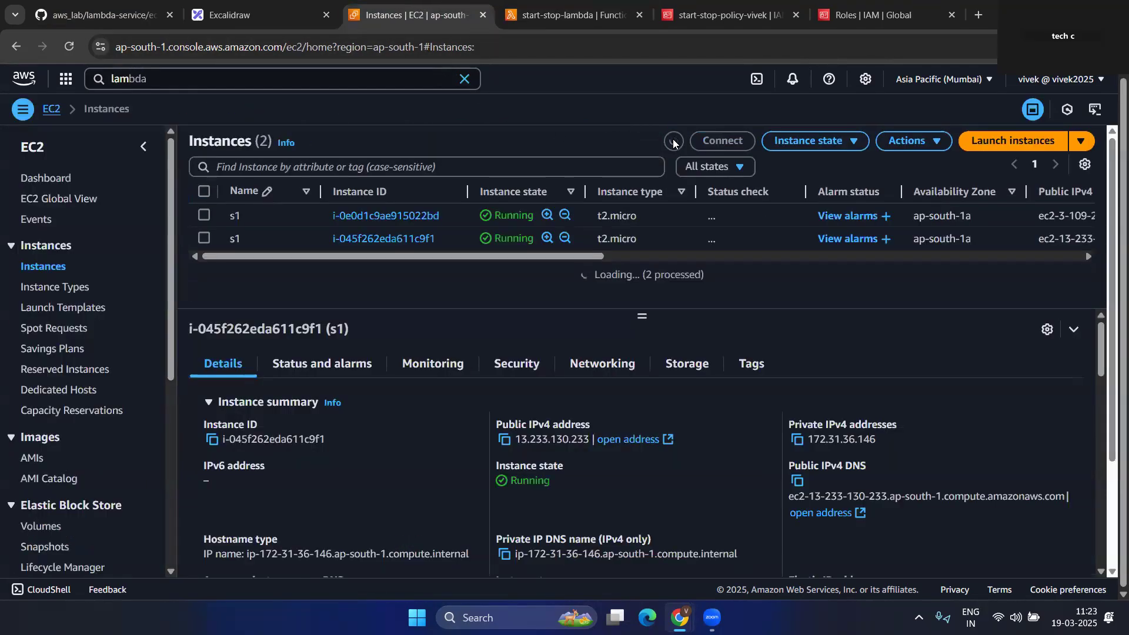
{"action": "left_click", "coordinate": [674, 142]}
- Refresh the instances once more, then highlight the start_ec2_instances and stop rule names in the code
{"action": "left_click", "coordinate": [674, 142]}
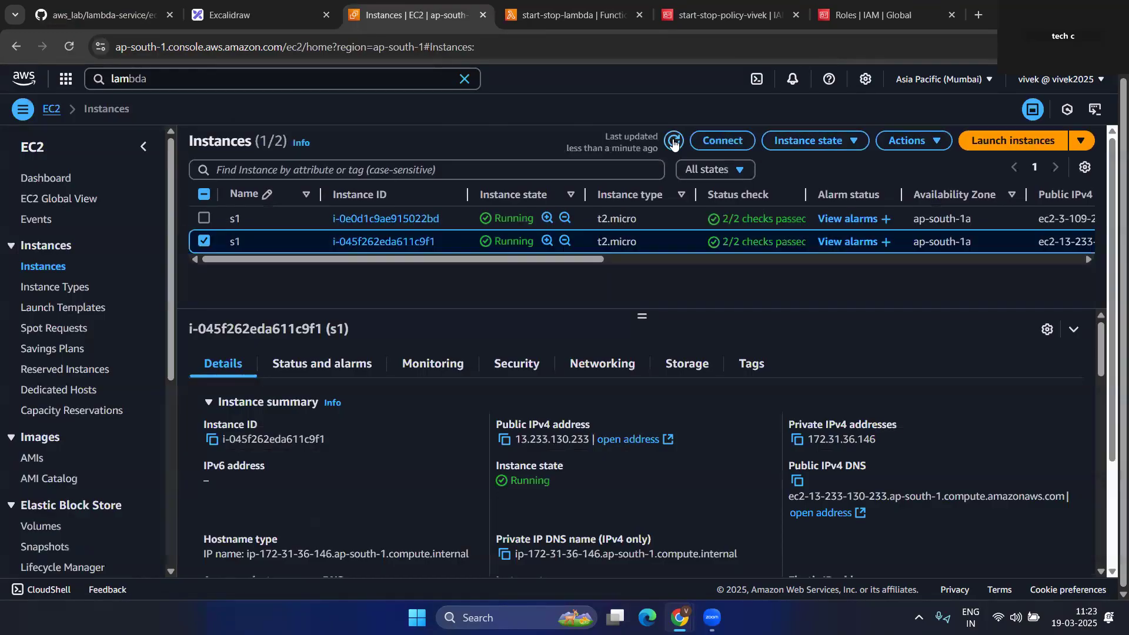
{"action": "left_click", "coordinate": [567, 15]}
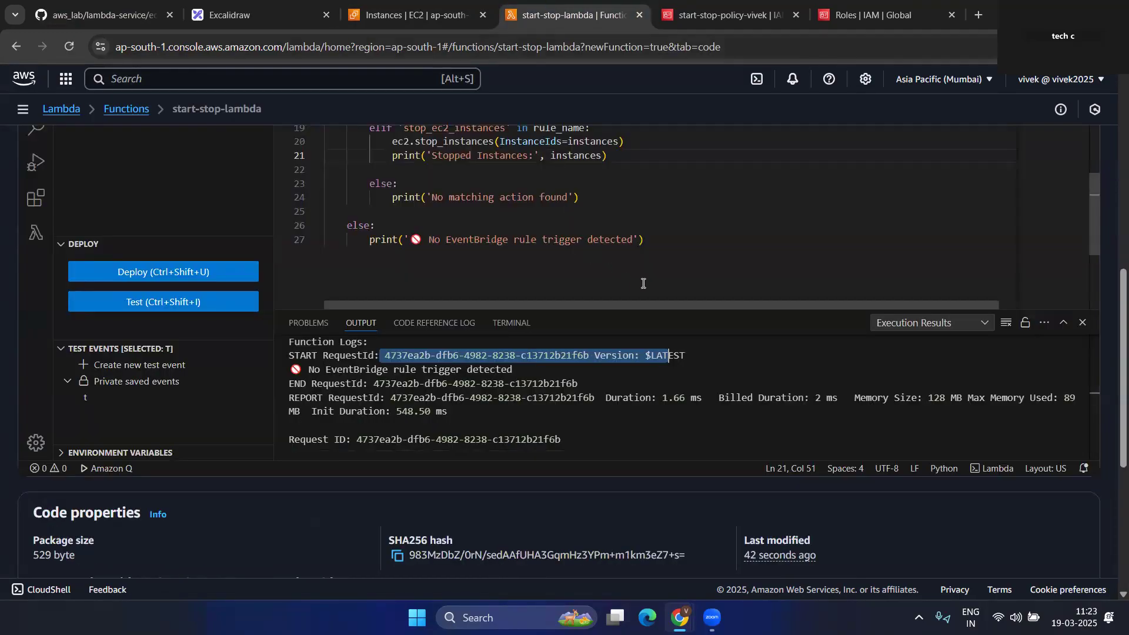
{"action": "scroll", "coordinate": [643, 283], "scroll_direction": "up", "scroll_amount": 1}
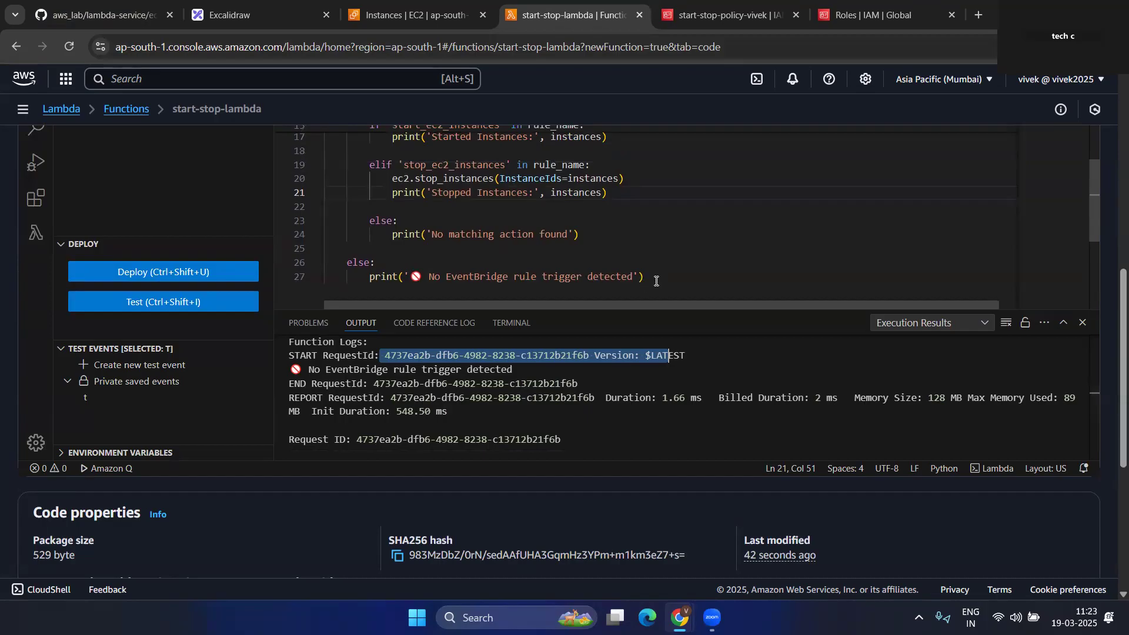
{"action": "scroll", "coordinate": [647, 283], "scroll_direction": "up", "scroll_amount": 1}
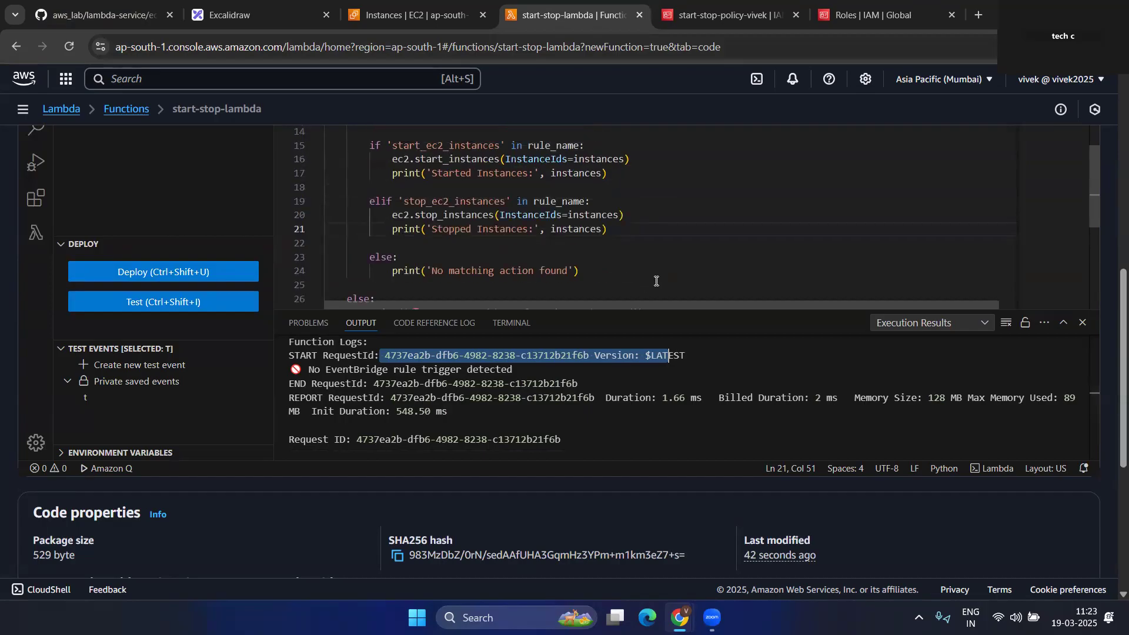
{"action": "double_click", "coordinate": [393, 147]}
{"action": "left_click_drag", "start_coordinate": [403, 202], "coordinate": [502, 200]}
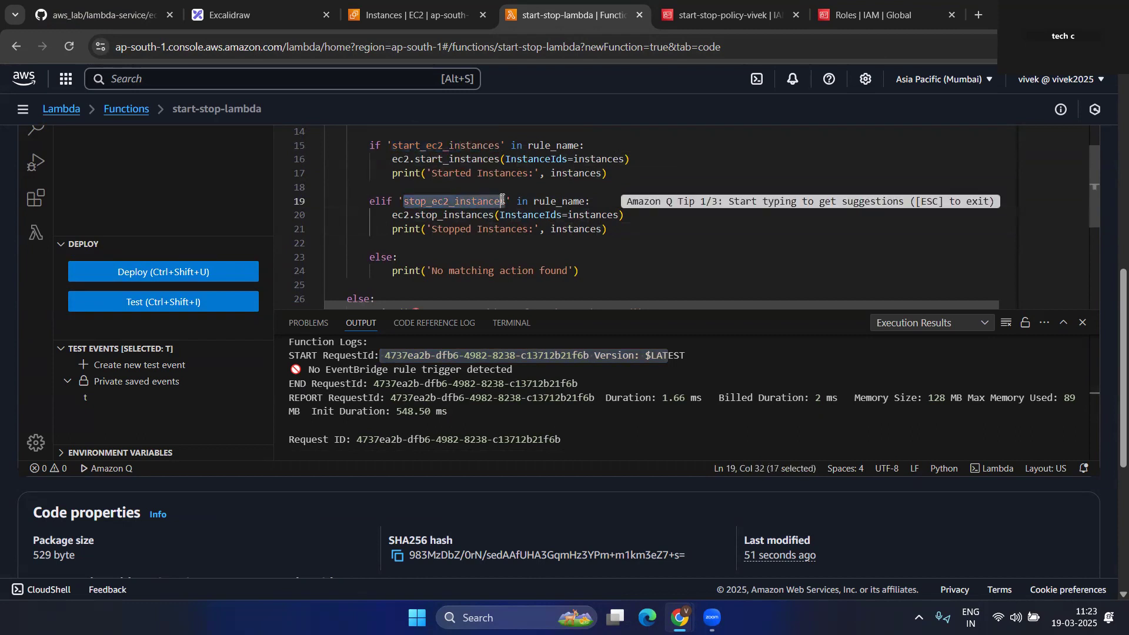
- Highlight the event payload comment on line 9 and scroll up to Function overview
{"action": "scroll", "coordinate": [648, 295], "scroll_direction": "up", "scroll_amount": 1}
{"action": "left_click_drag", "start_coordinate": [661, 310], "coordinate": [648, 382]}
{"action": "scroll", "coordinate": [646, 322], "scroll_direction": "up", "scroll_amount": 1}
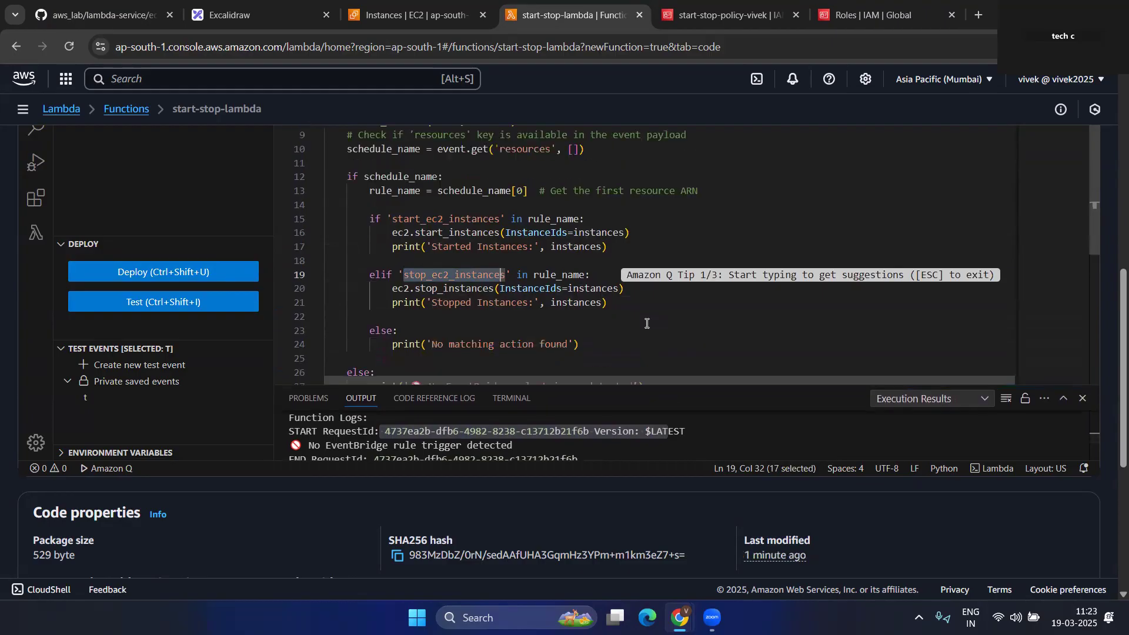
{"action": "scroll", "coordinate": [647, 323], "scroll_direction": "up", "scroll_amount": 1}
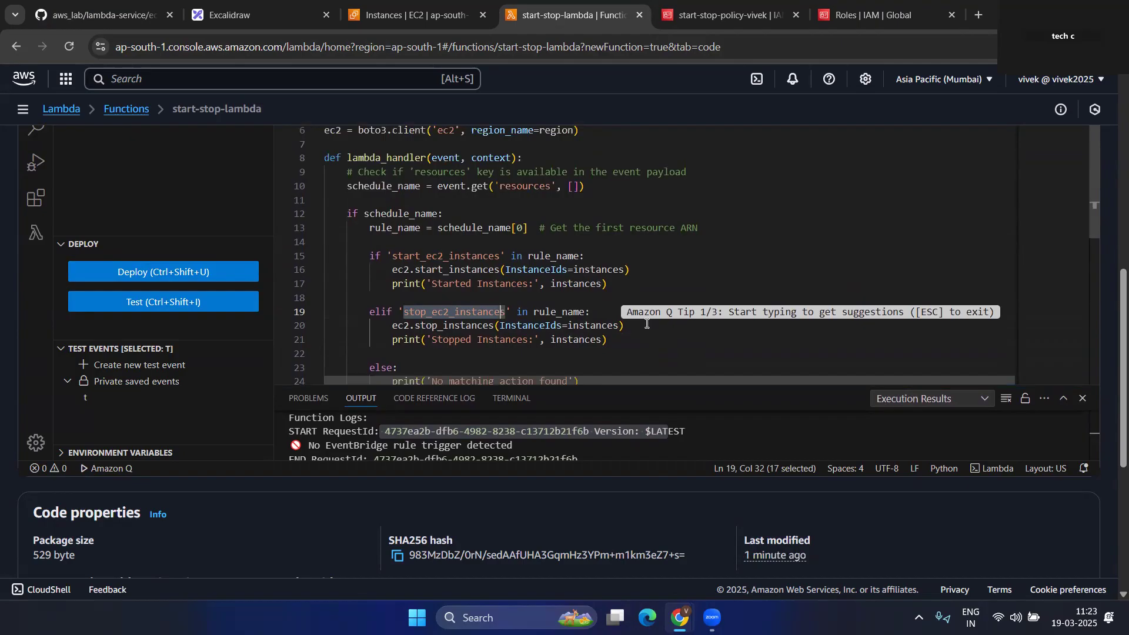
{"action": "left_click_drag", "start_coordinate": [691, 172], "coordinate": [605, 173]}
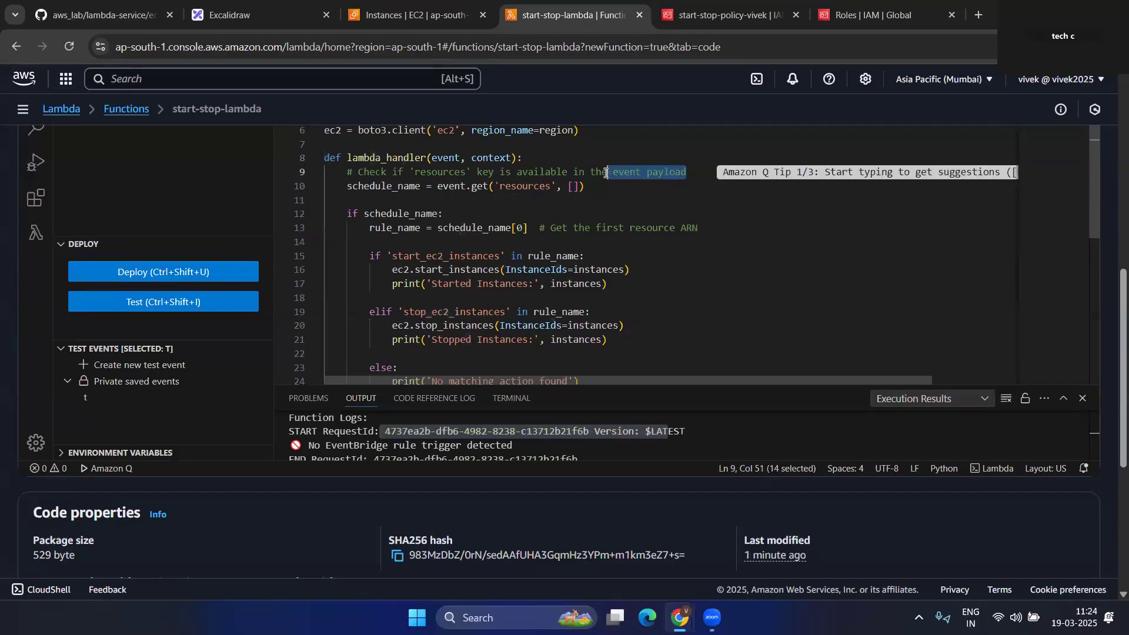
{"action": "left_click", "coordinate": [596, 214]}
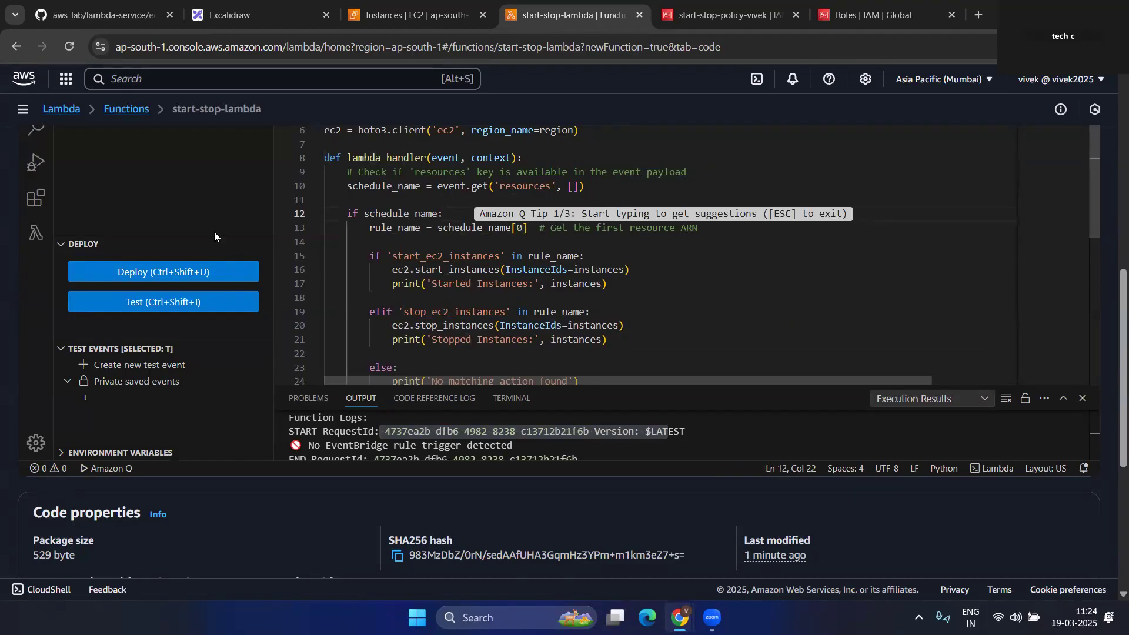
{"action": "scroll", "coordinate": [214, 231], "scroll_direction": "up", "scroll_amount": 10}
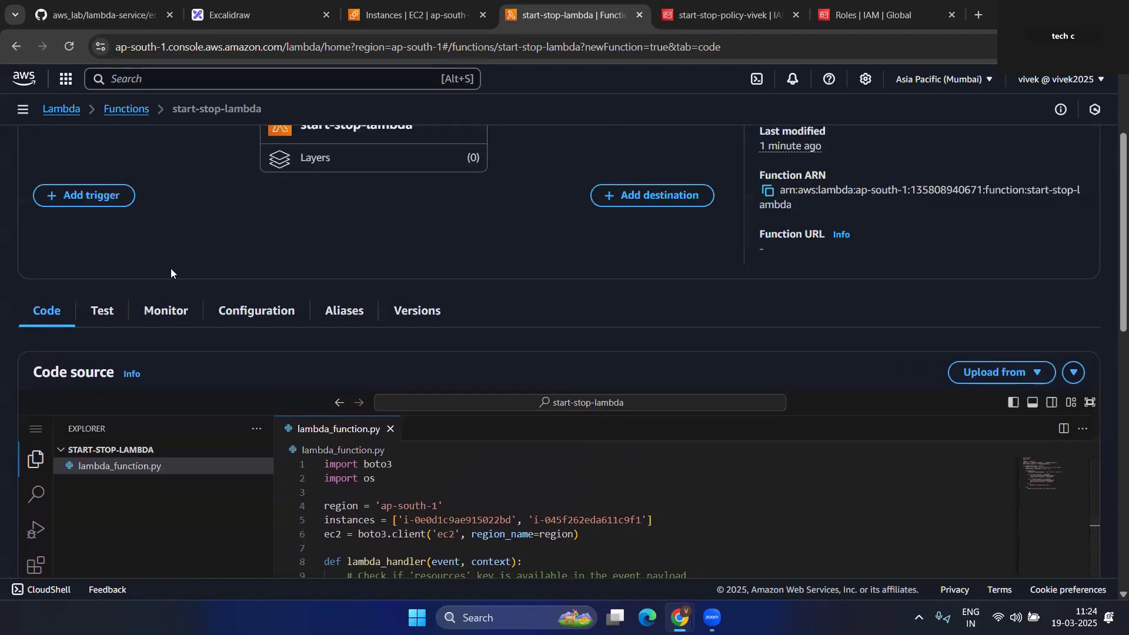
{"action": "scroll", "coordinate": [177, 259], "scroll_direction": "up", "scroll_amount": 3}
- Search the console for EventBridge, open it in a new tab, and show its Rules list
{"action": "left_click", "coordinate": [380, 5]}
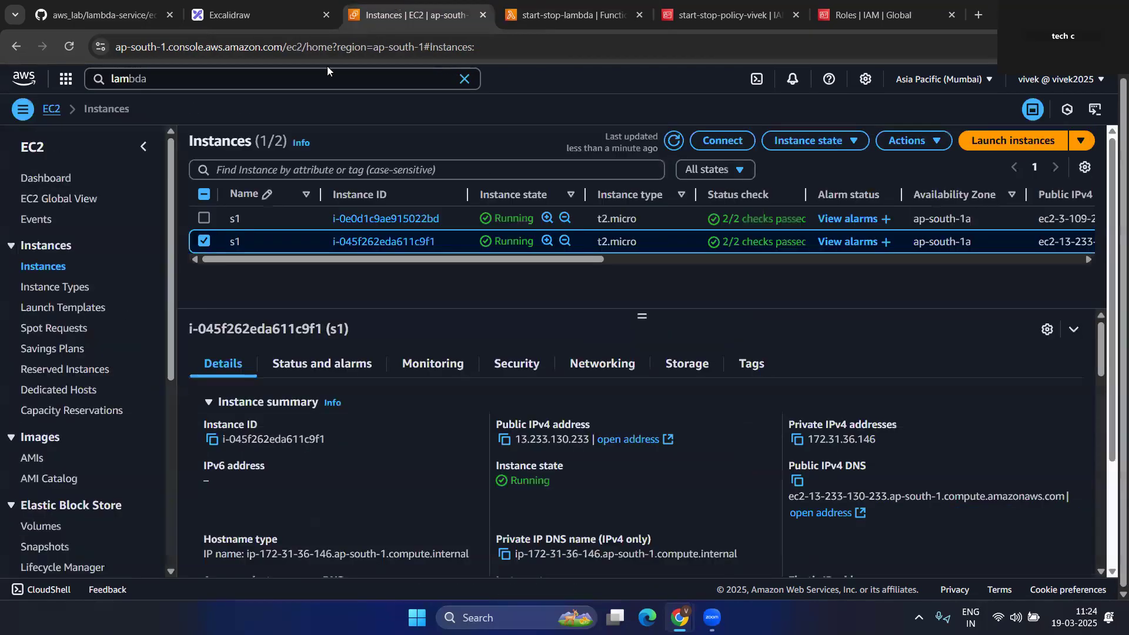
{"action": "left_click", "coordinate": [297, 80]}
{"action": "key", "text": "BackSpace"}
{"action": "key", "text": "BackSpace"}
{"action": "key", "text": "BackSpace"}
{"action": "type", "text": "event"}
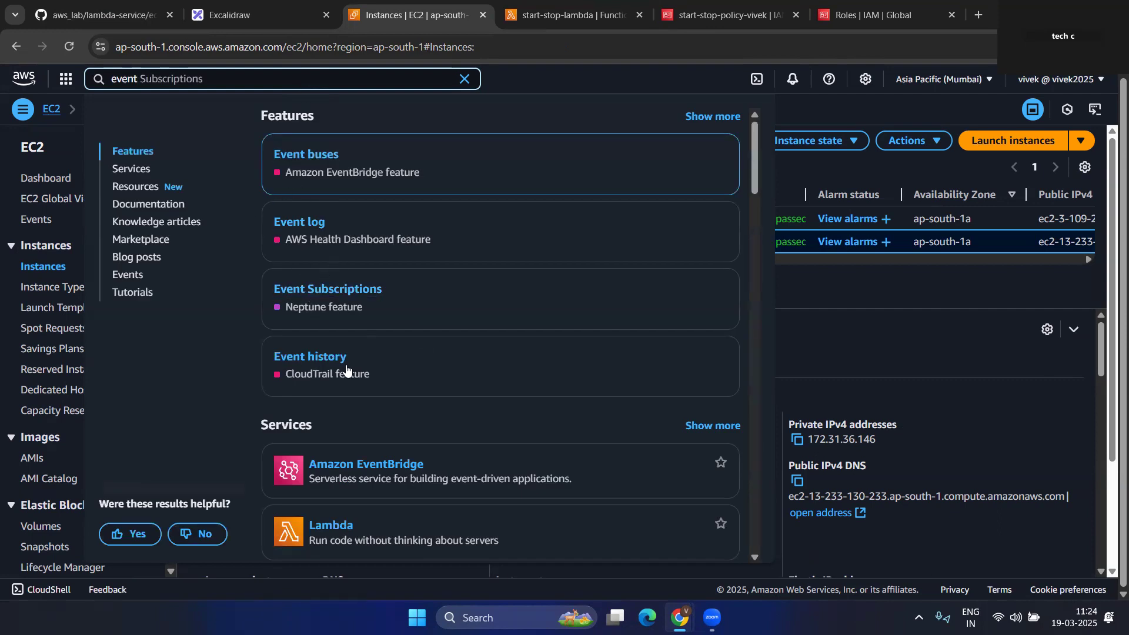
{"action": "right_click", "coordinate": [365, 281]}
{"action": "left_click", "coordinate": [414, 293]}
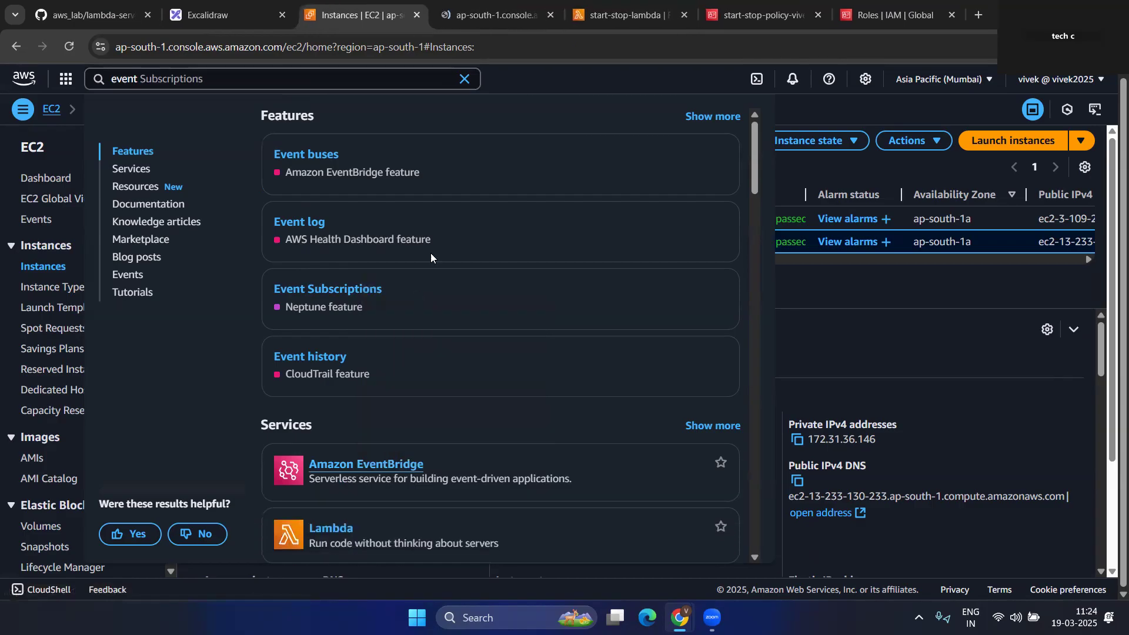
{"action": "left_click", "coordinate": [498, 3]}
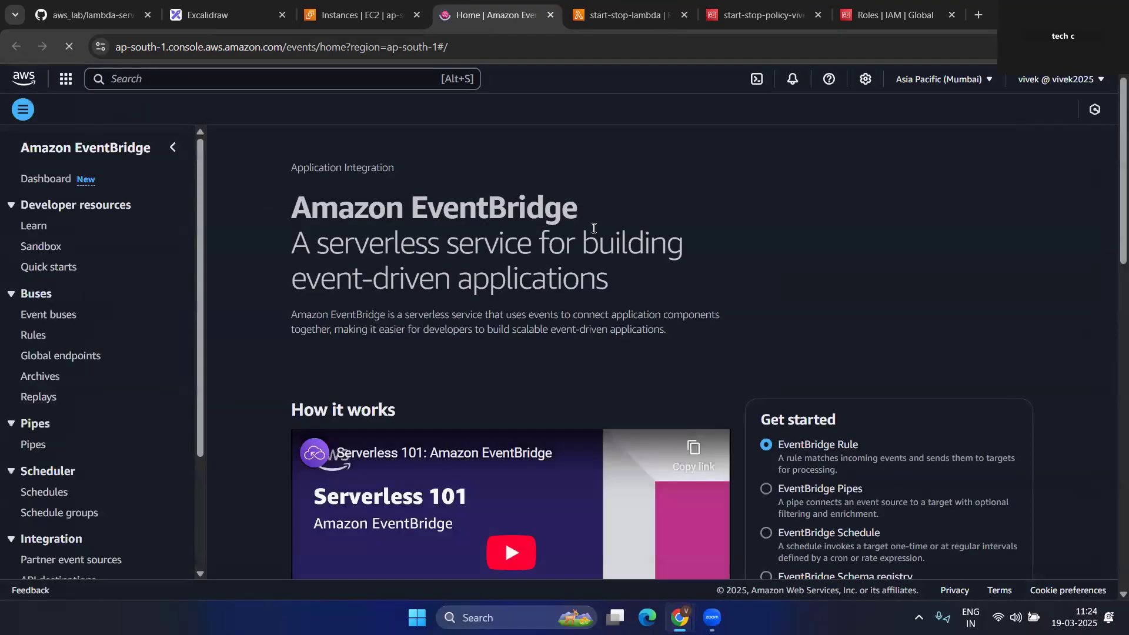
{"action": "left_click", "coordinate": [33, 338]}
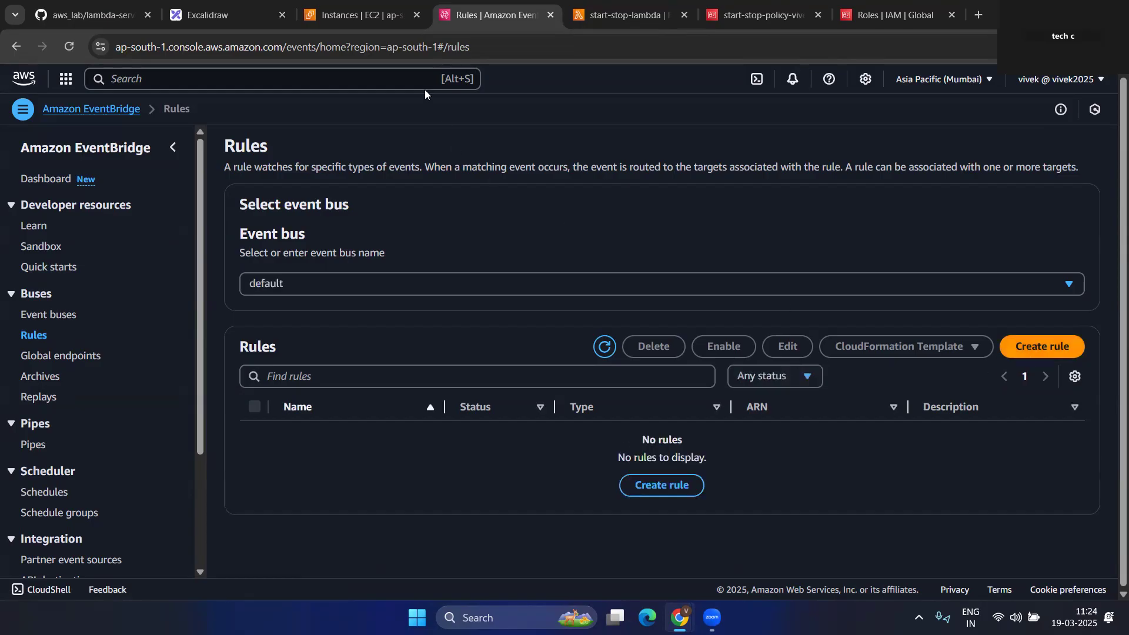
- Copy the start_ec2_instances rule name from line 15 of the Lambda code
{"action": "left_click", "coordinate": [367, 13]}
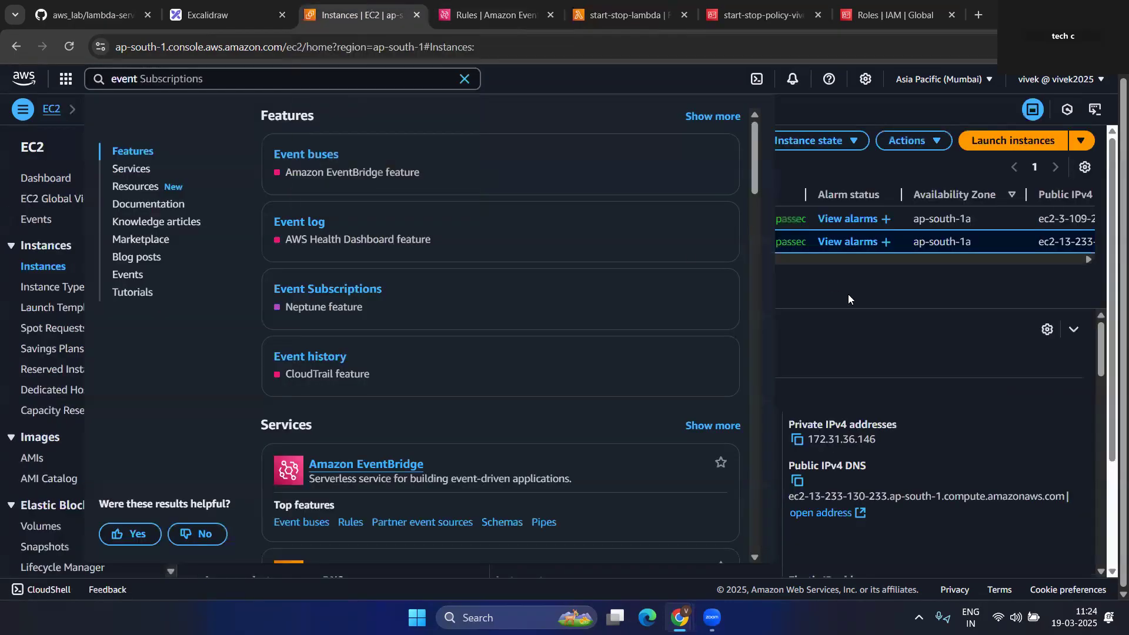
{"action": "left_click", "coordinate": [805, 194]}
{"action": "left_click", "coordinate": [638, 6]}
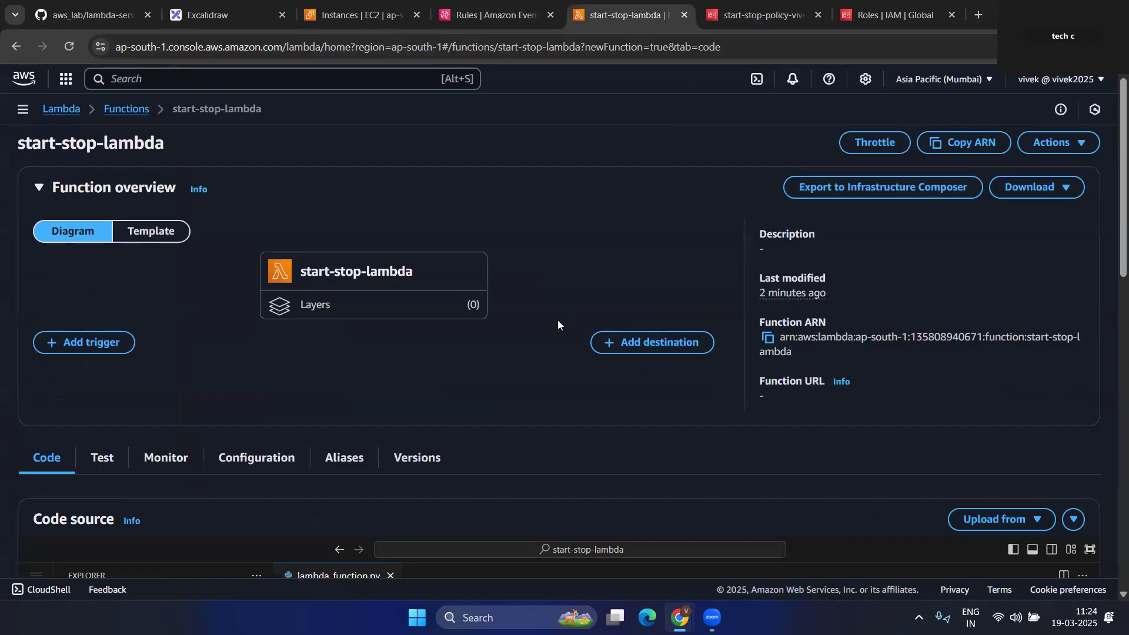
{"action": "scroll", "coordinate": [557, 320], "scroll_direction": "down", "scroll_amount": 5}
{"action": "scroll", "coordinate": [528, 529], "scroll_direction": "down", "scroll_amount": 2}
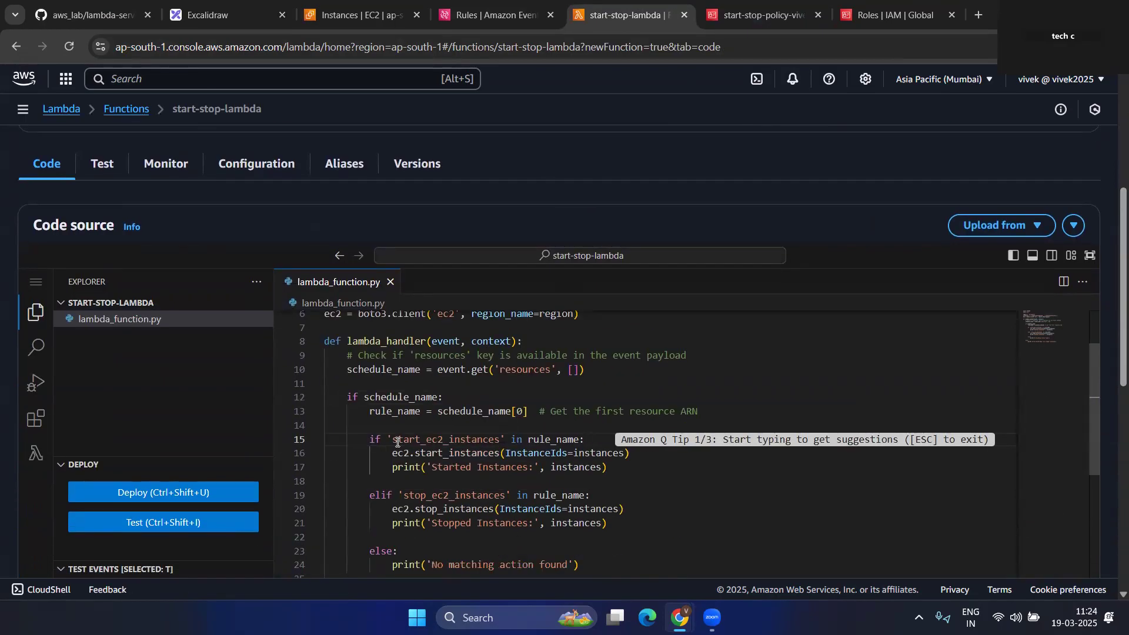
{"action": "left_click_drag", "start_coordinate": [393, 440], "coordinate": [497, 437]}
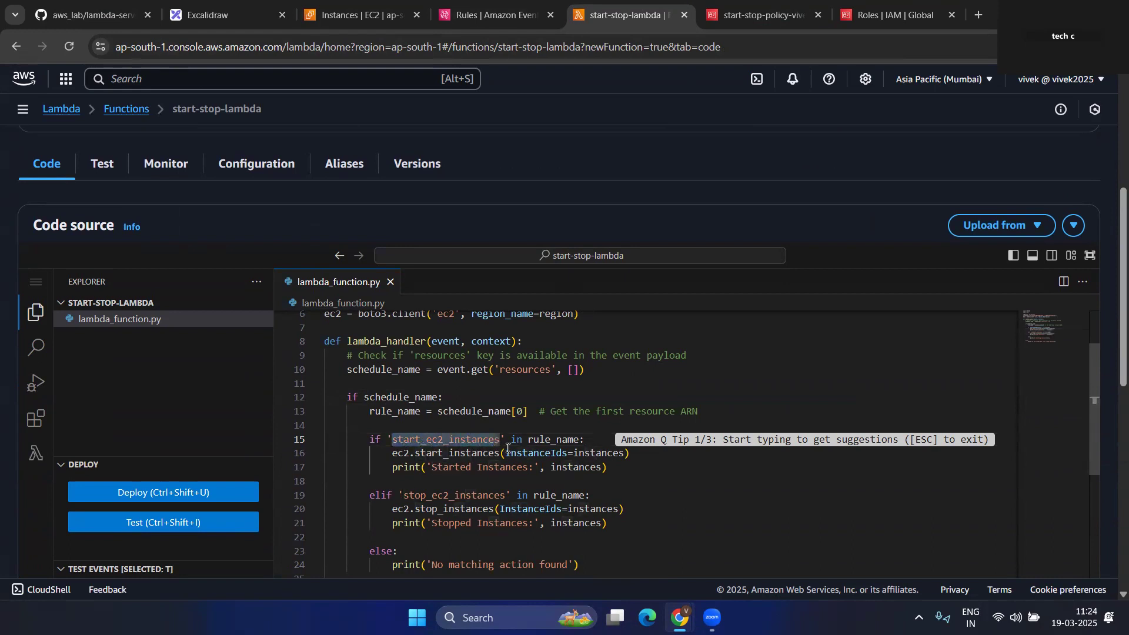
{"action": "left_click", "coordinate": [528, 415]}
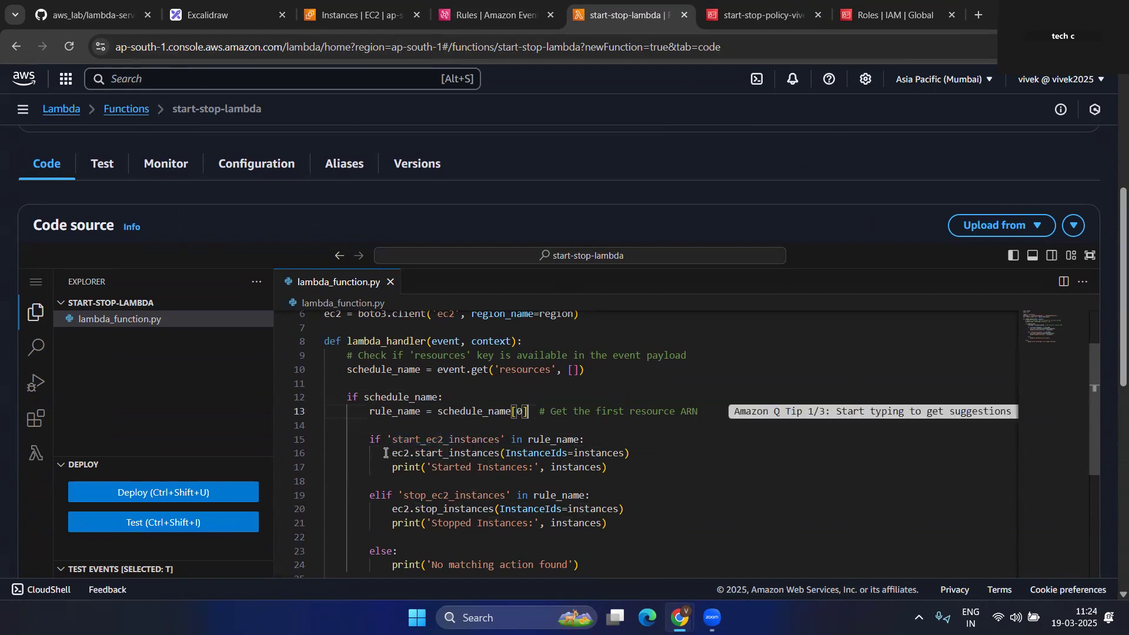
{"action": "left_click_drag", "start_coordinate": [390, 441], "coordinate": [501, 438]}
{"action": "key", "text": "ctrl+c"}
{"action": "left_click", "coordinate": [494, 15]}
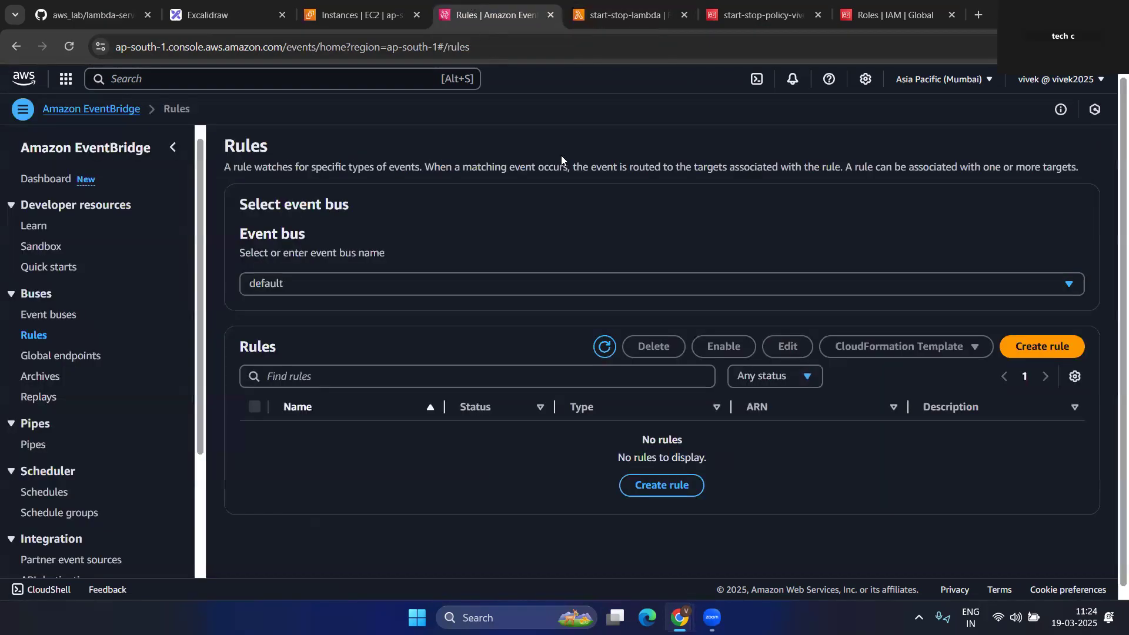
- Start a new scheduled EventBridge rule named start_ec2_instances
{"action": "left_click", "coordinate": [1045, 345]}
{"action": "left_click", "coordinate": [552, 256]}
{"action": "key", "text": "ctrl+v"}
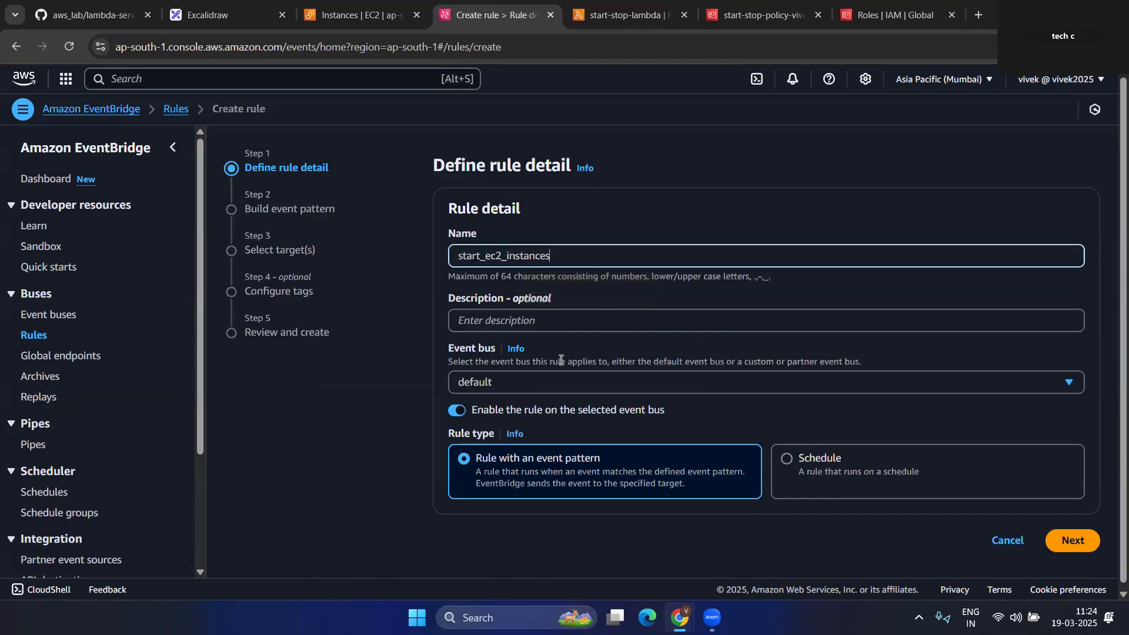
{"action": "left_click", "coordinate": [832, 457]}
{"action": "scroll", "coordinate": [670, 428], "scroll_direction": "down", "scroll_amount": 1}
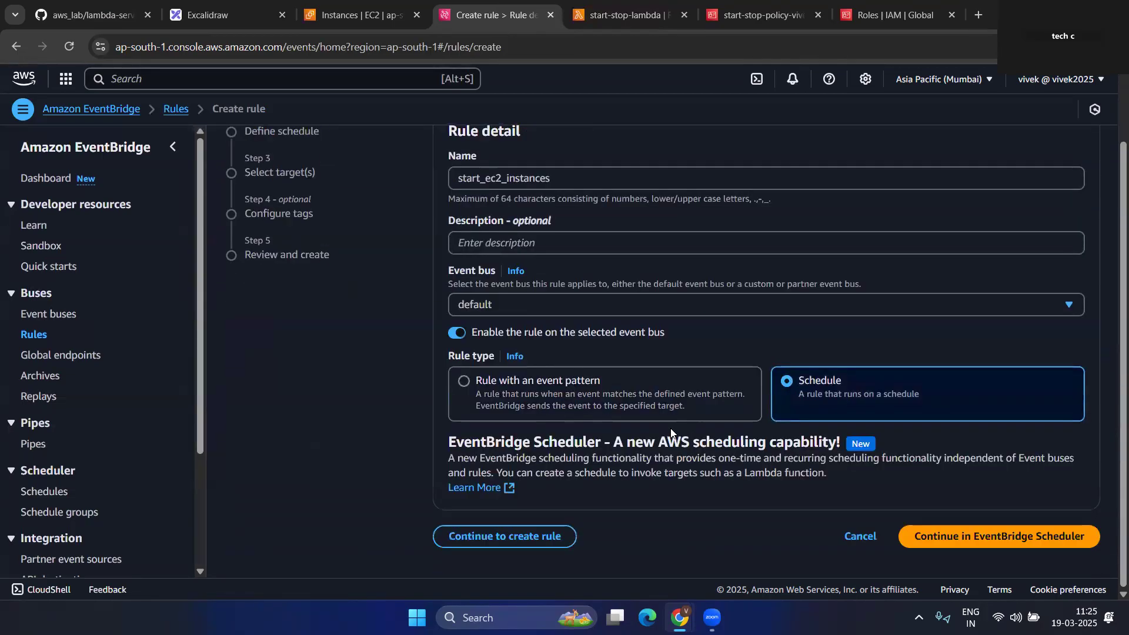
{"action": "left_click", "coordinate": [512, 545]}
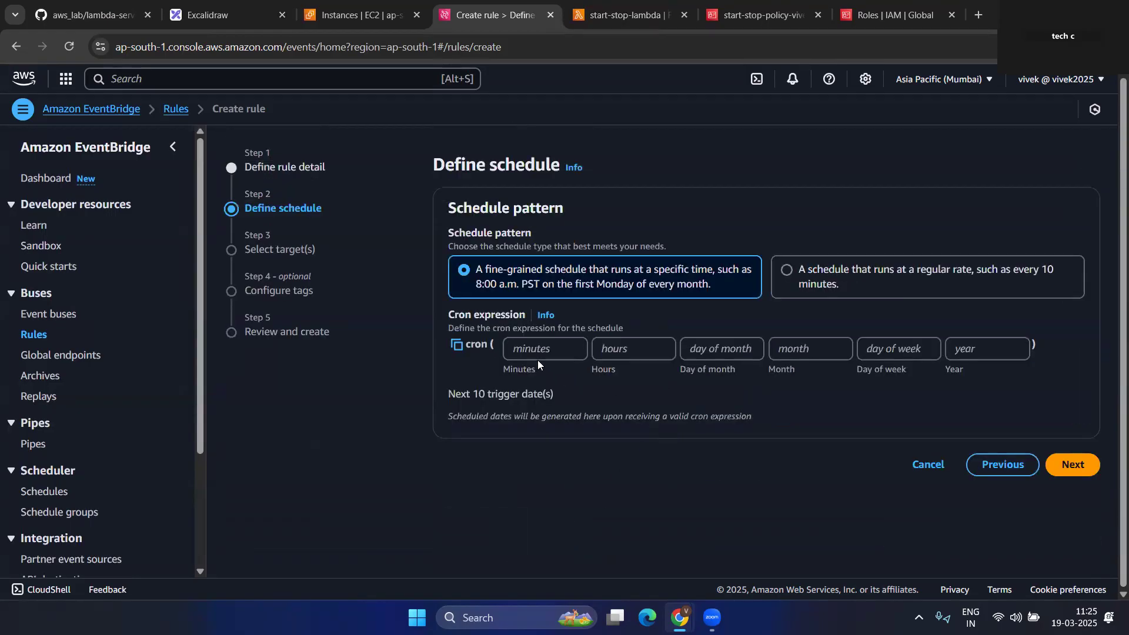
- Enter the cron expression 02 12 * * ? * for a daily 12:02 UTC run
{"action": "left_click", "coordinate": [535, 350]}
{"action": "type", "text": "02"}
{"action": "left_click", "coordinate": [652, 347]}
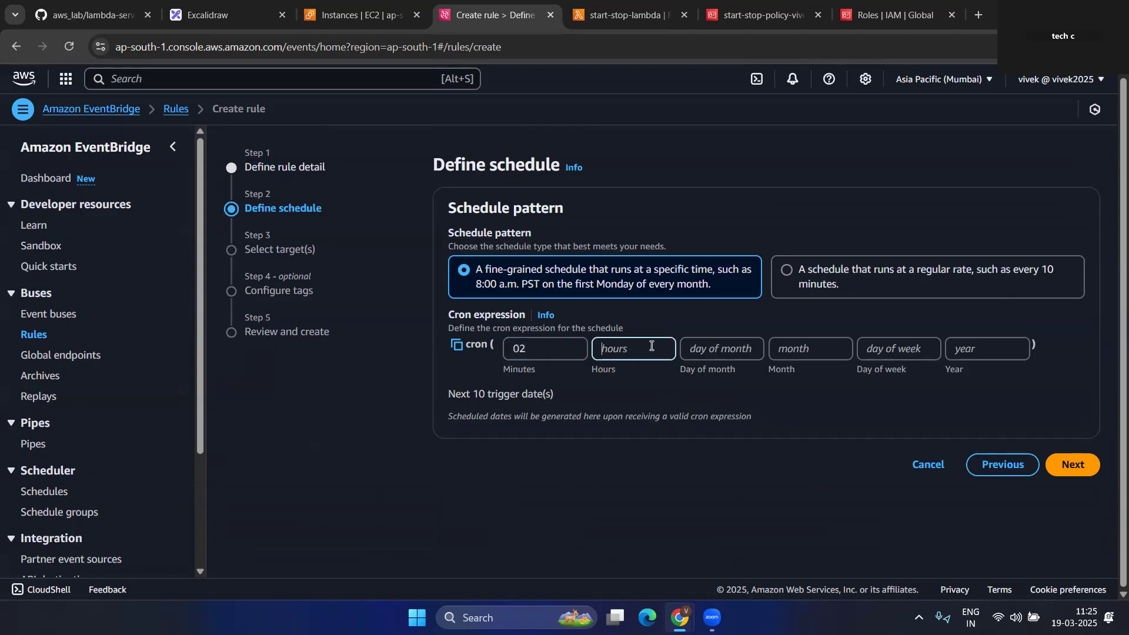
{"action": "type", "text": "12"}
{"action": "left_click", "coordinate": [738, 348]}
{"action": "type", "text": "*"}
{"action": "key", "text": "Tab"}
{"action": "type", "text": "*"}
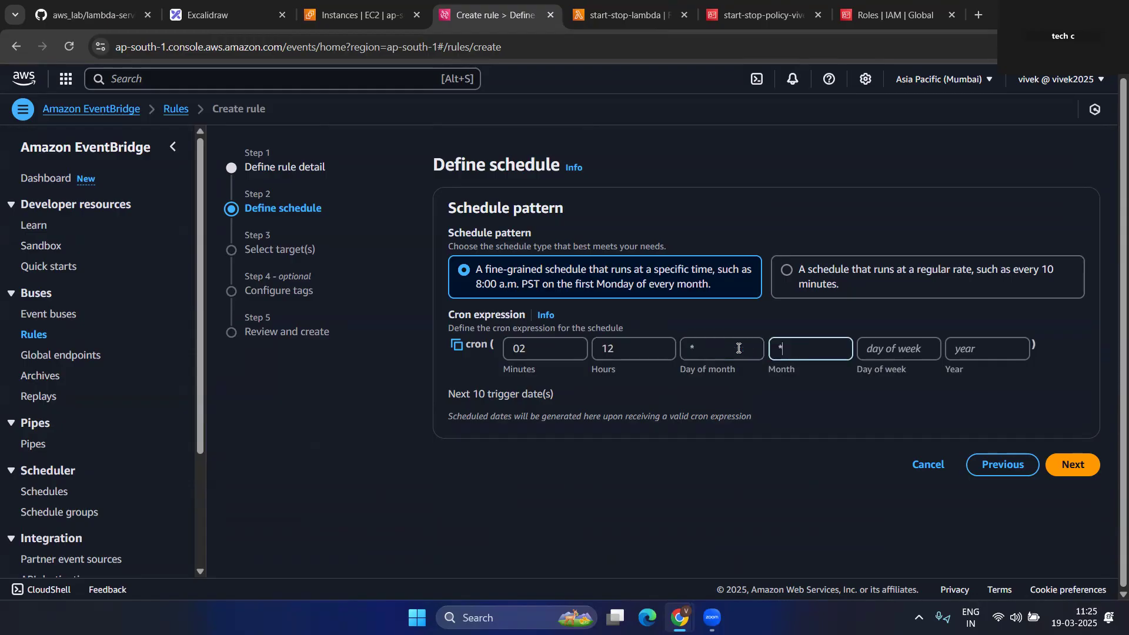
{"action": "key", "text": "Tab"}
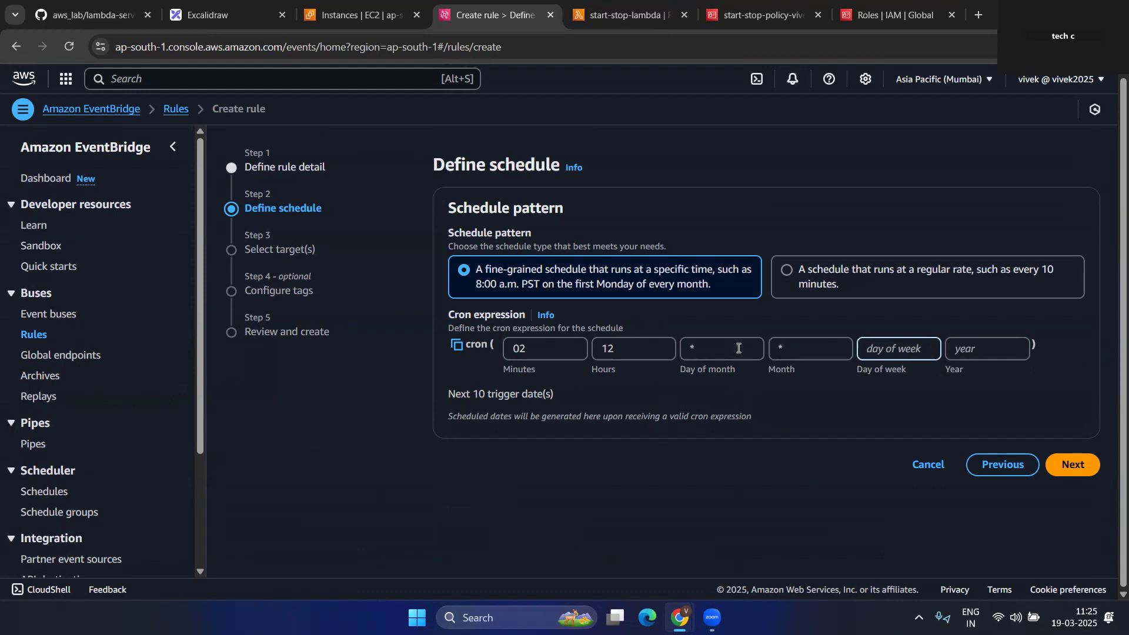
{"action": "type", "text": "?"}
{"action": "left_click", "coordinate": [967, 345]}
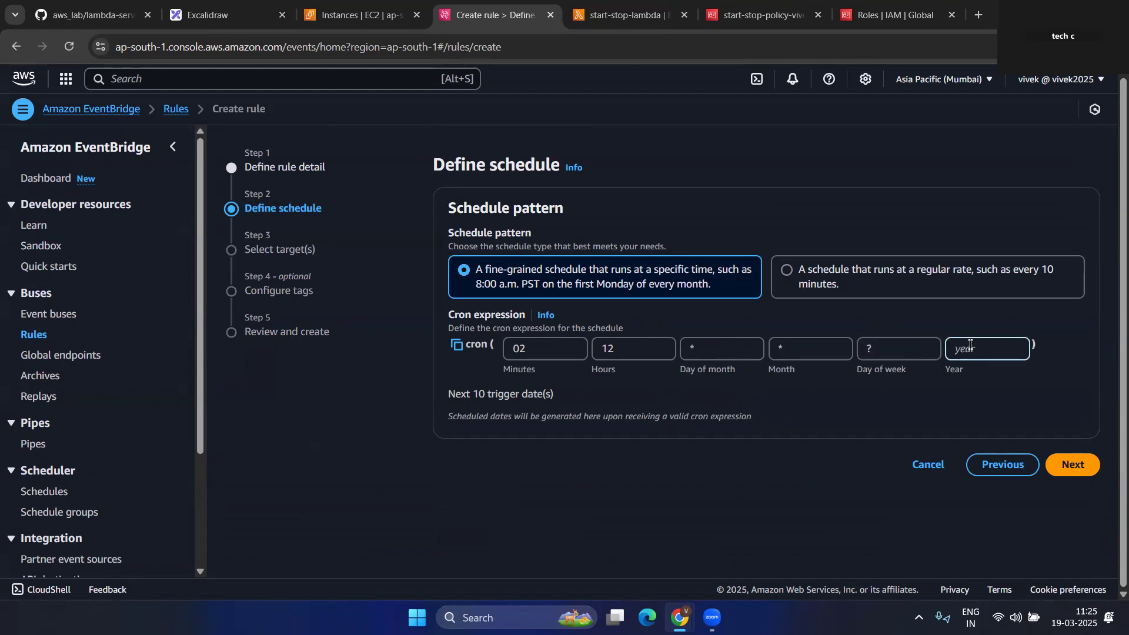
{"action": "type", "text": "*"}
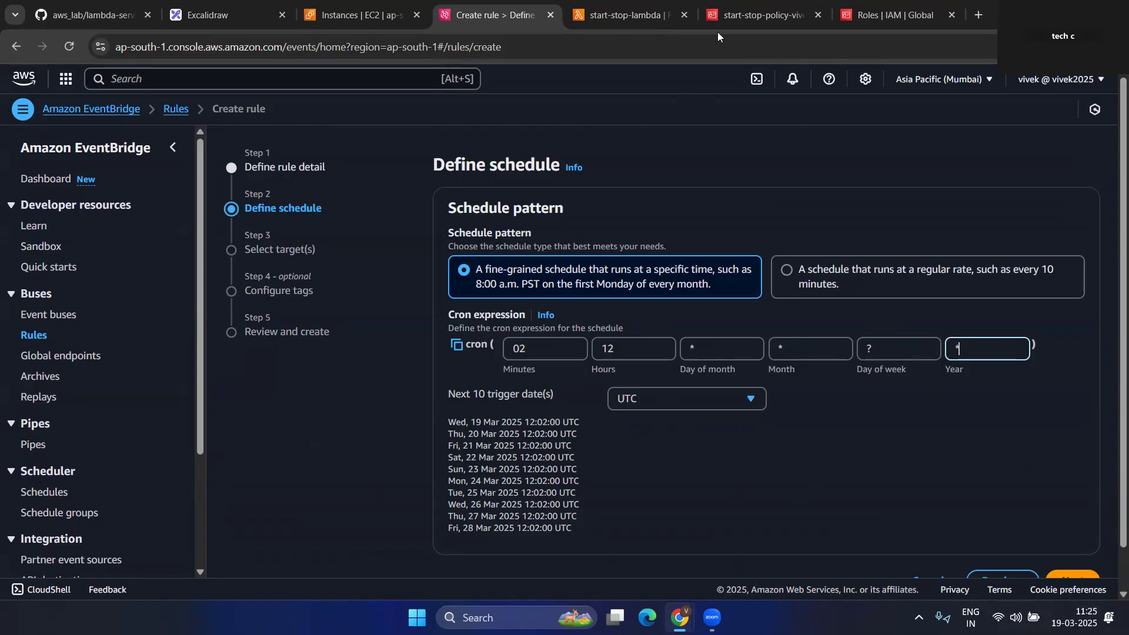
- Search 'utc time' in a new tab, note 5:55 AM UTC, then return to EC2 Instances
{"action": "left_click", "coordinate": [977, 15]}
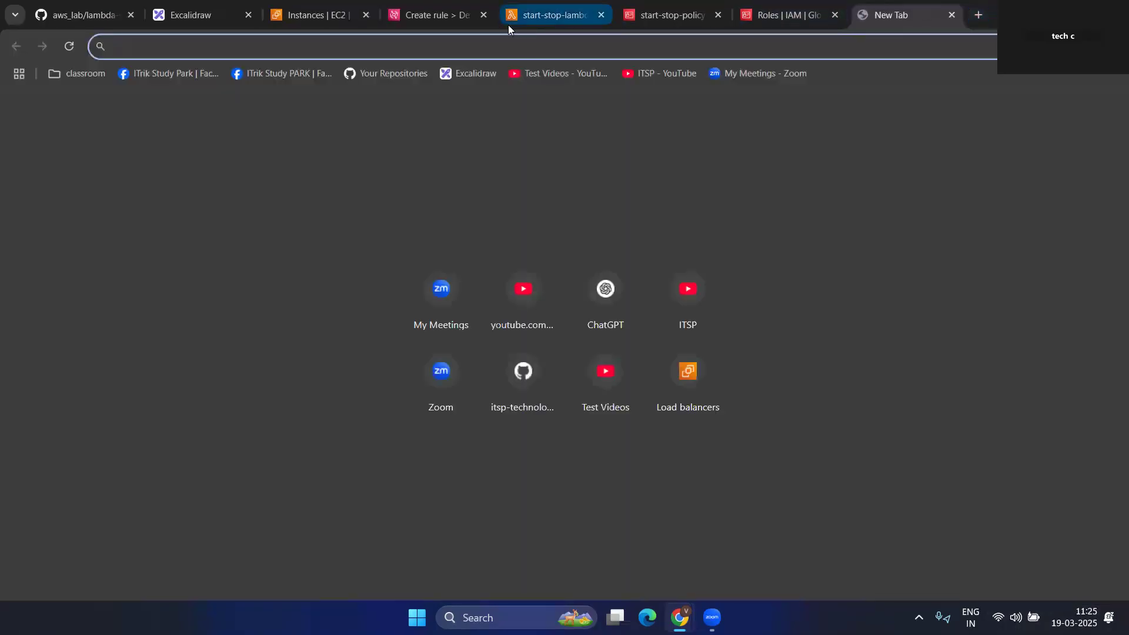
{"action": "type", "text": "utc time"}
{"action": "key", "text": "Return"}
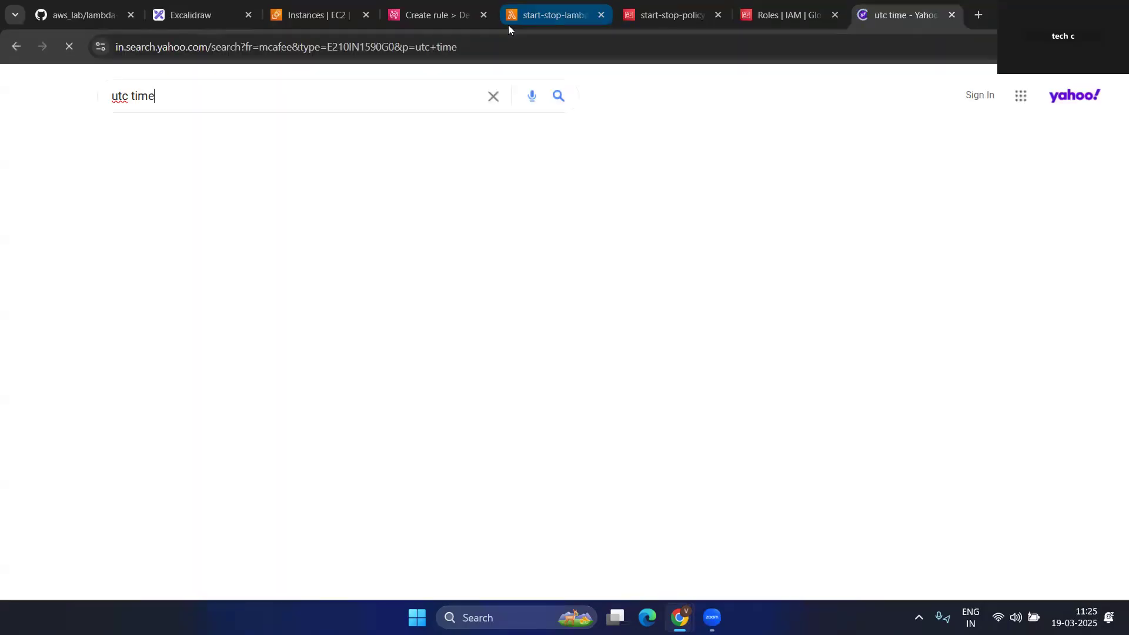
{"action": "left_click_drag", "start_coordinate": [111, 215], "coordinate": [143, 216]}
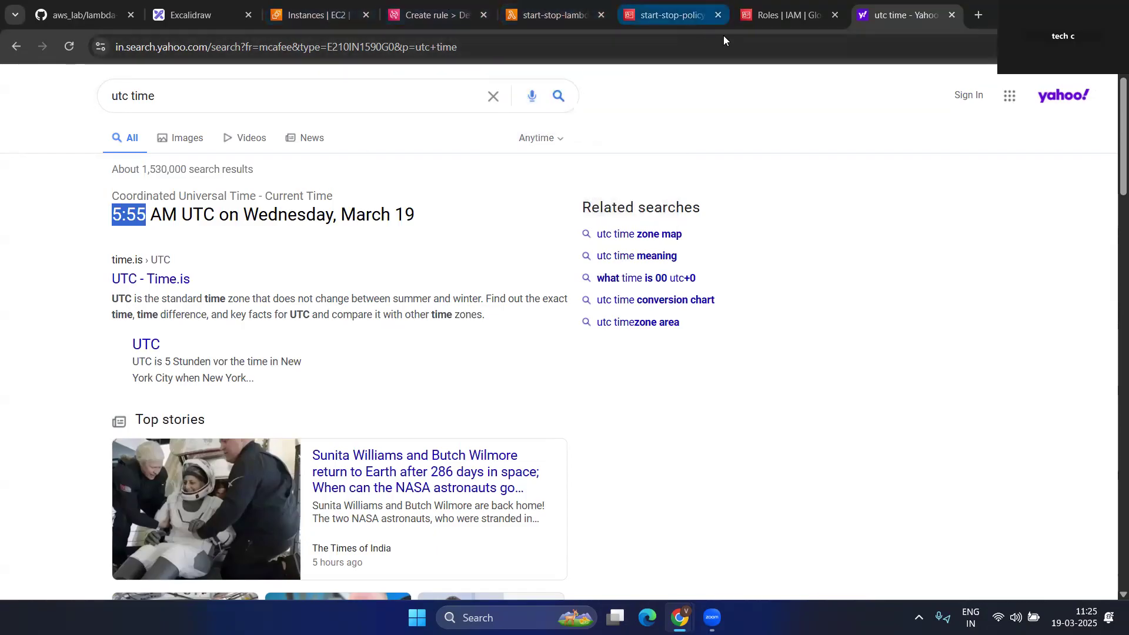
{"action": "left_click", "coordinate": [546, 16]}
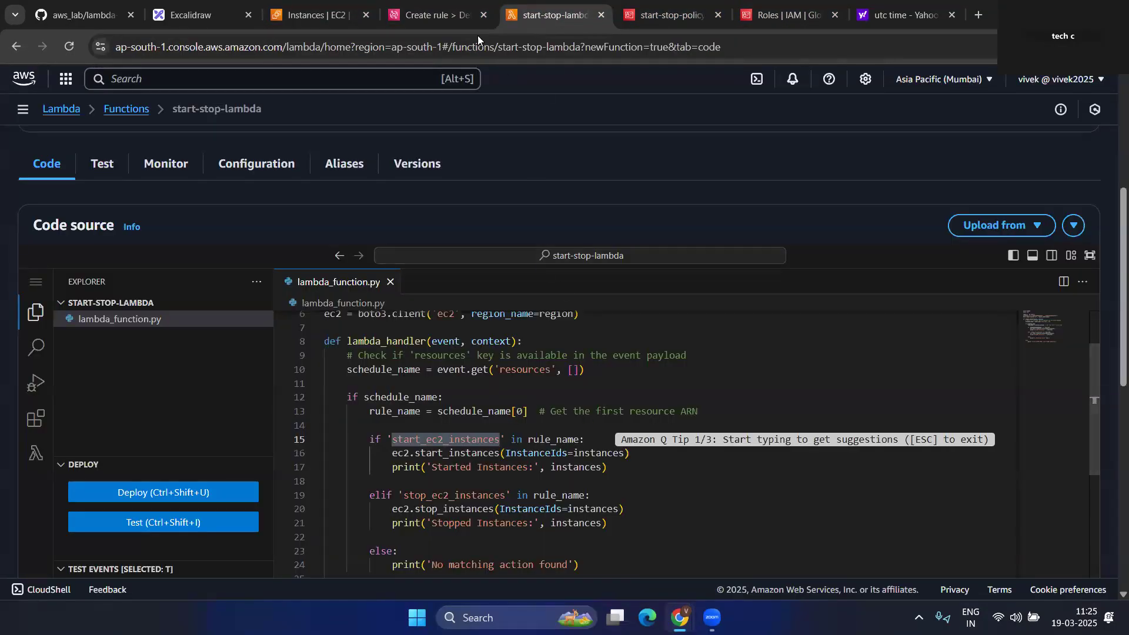
{"action": "left_click", "coordinate": [312, 15]}
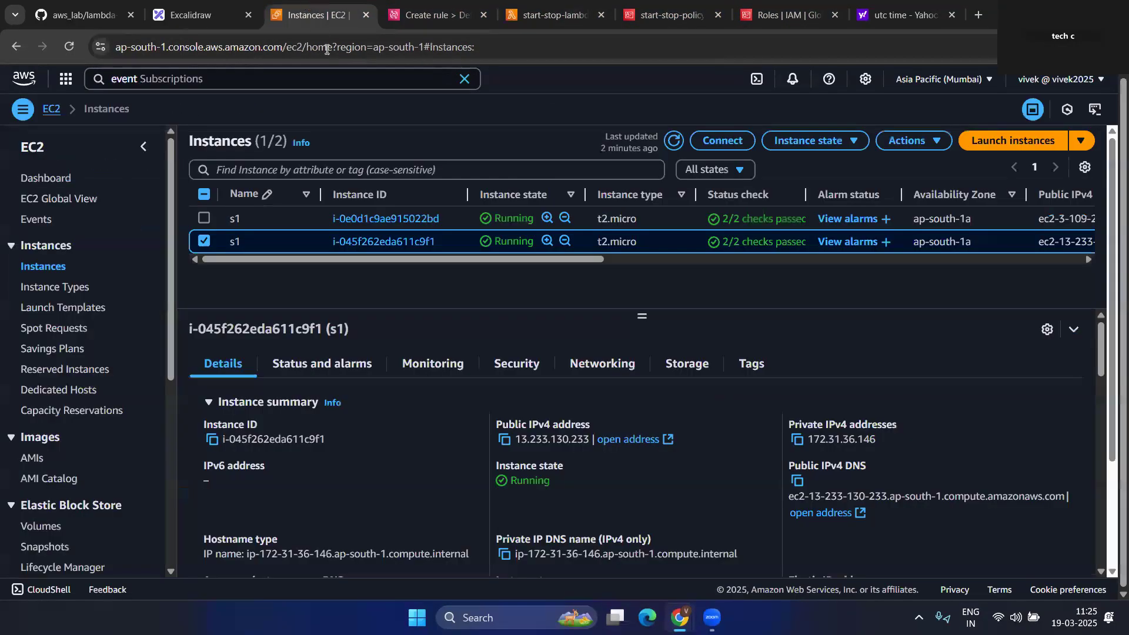
- Select both s1 instances and stop them via Instance state > Stop instance
{"action": "left_click", "coordinate": [204, 218]}
{"action": "left_click", "coordinate": [814, 140]}
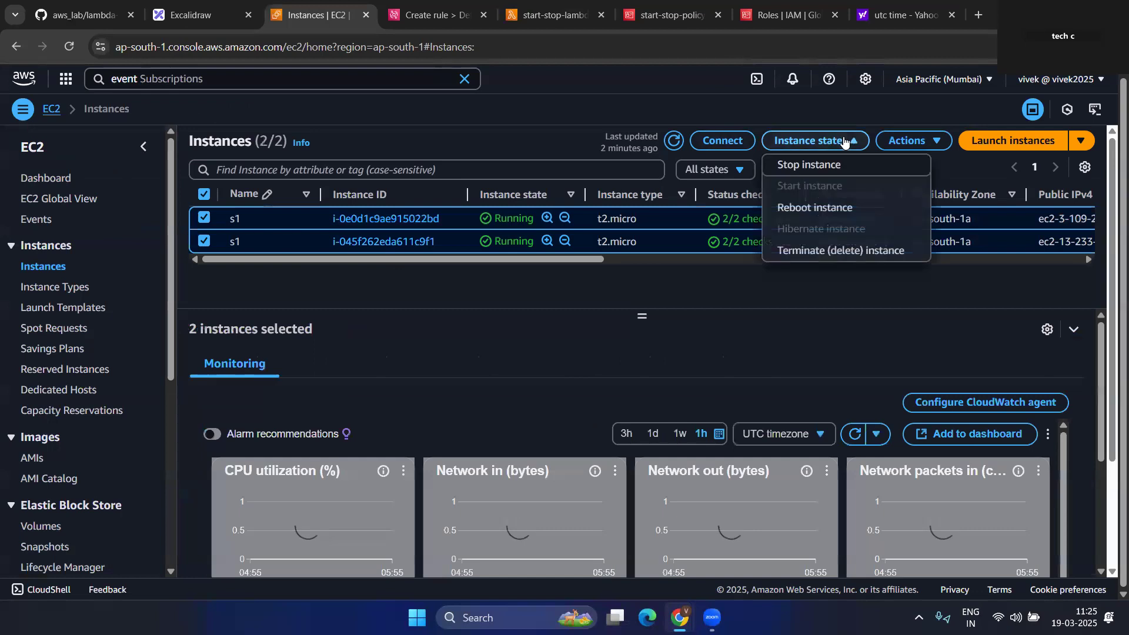
{"action": "left_click", "coordinate": [815, 166]}
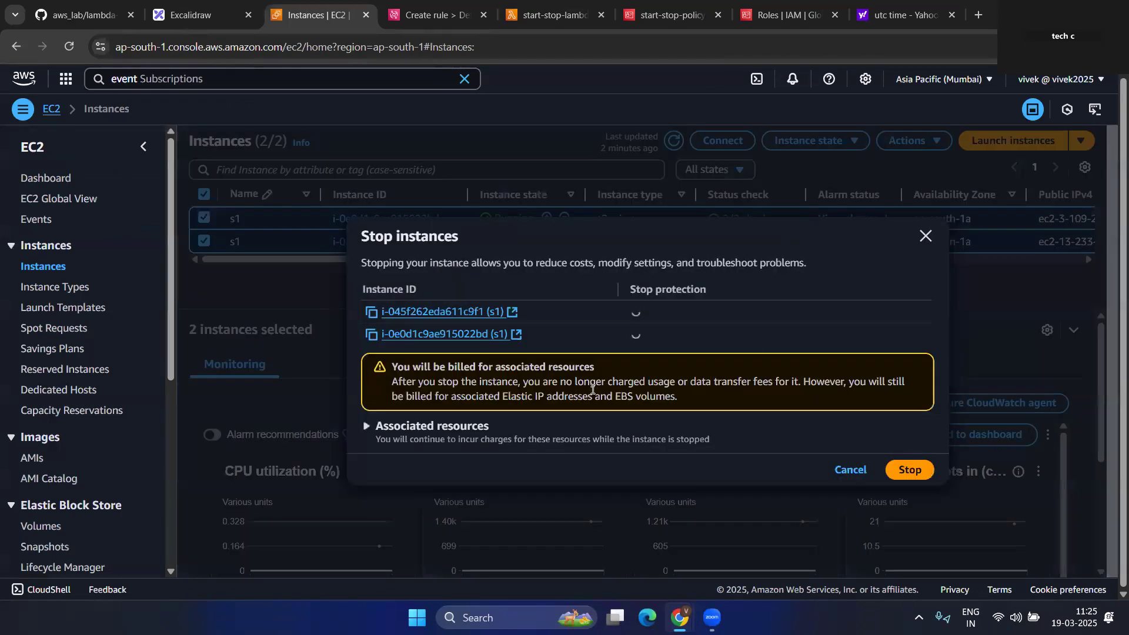
{"action": "left_click", "coordinate": [911, 469]}
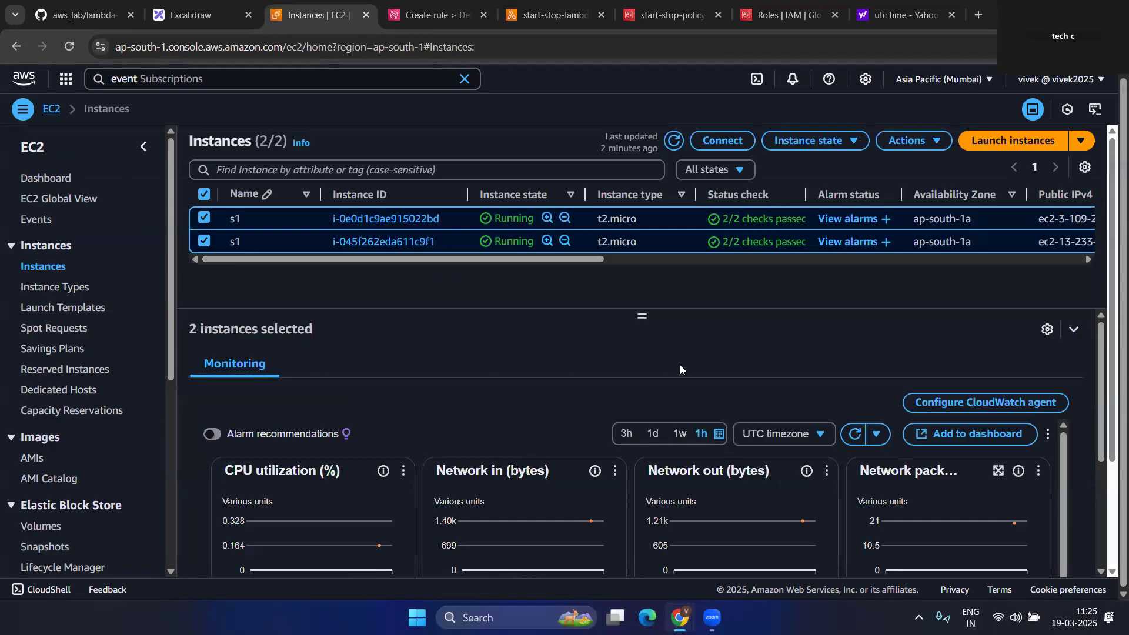
- Look over the open tabs, recheck the current UTC time of 5:55, and return to EC2 Instances
{"action": "left_click", "coordinate": [779, 11]}
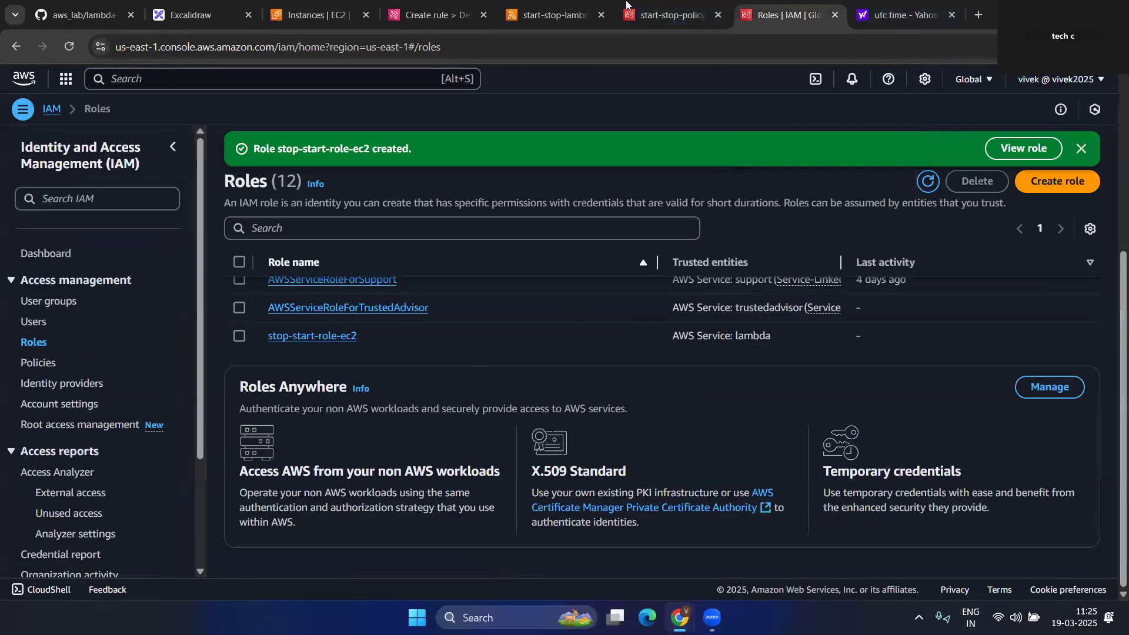
{"action": "left_click", "coordinate": [670, 14]}
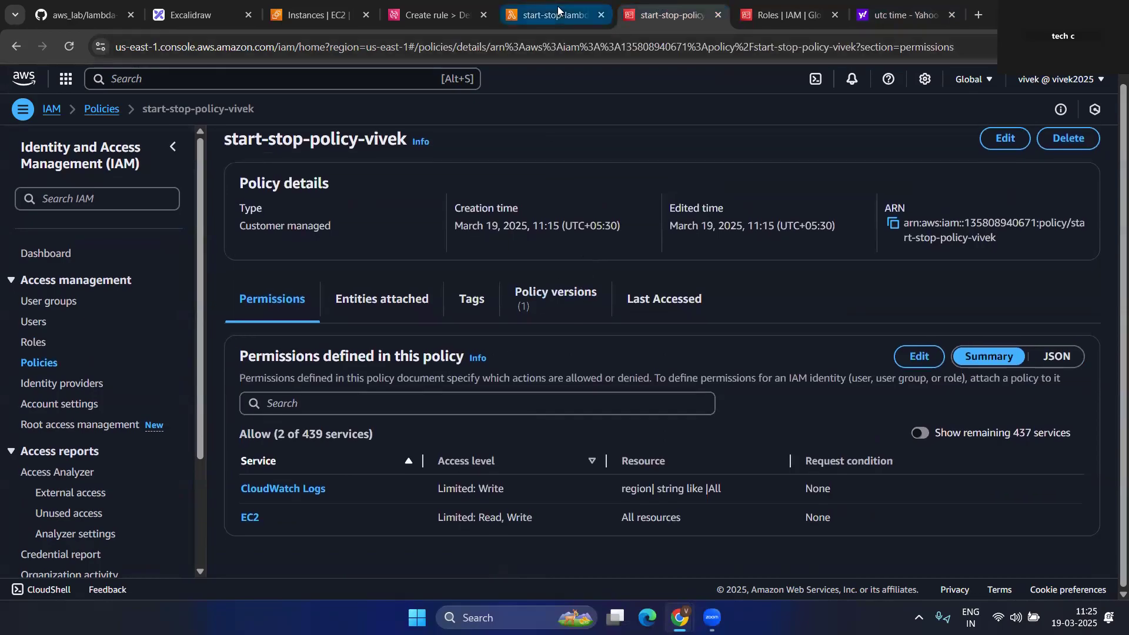
{"action": "left_click", "coordinate": [553, 15]}
{"action": "left_click", "coordinate": [446, 14]}
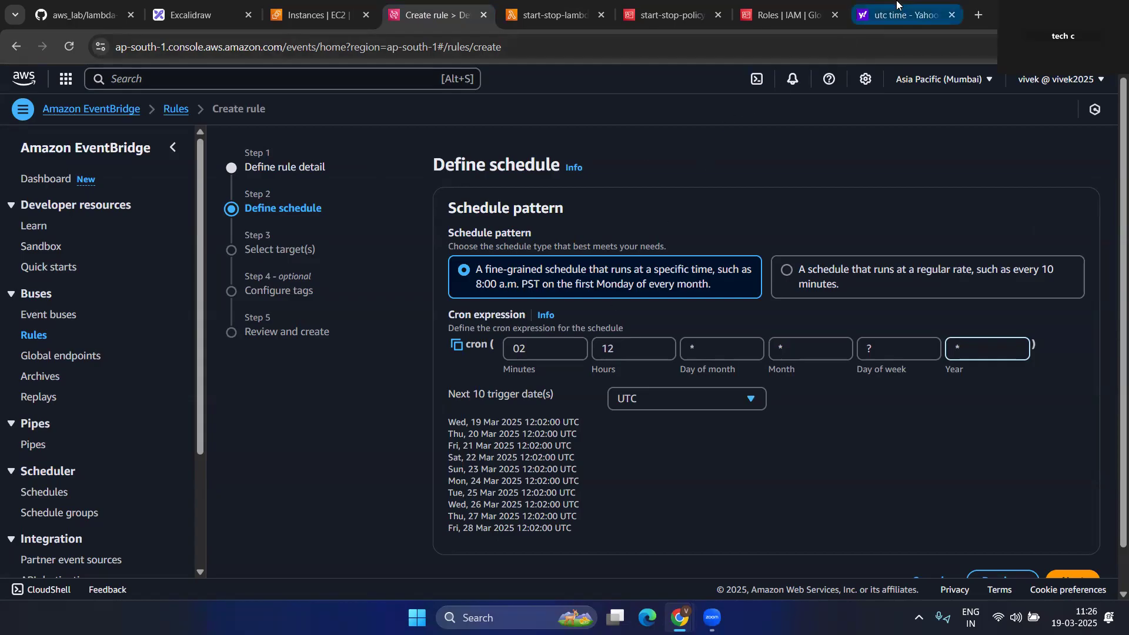
{"action": "left_click", "coordinate": [890, 15]}
{"action": "left_click", "coordinate": [120, 233]}
{"action": "left_click_drag", "start_coordinate": [116, 215], "coordinate": [145, 215]}
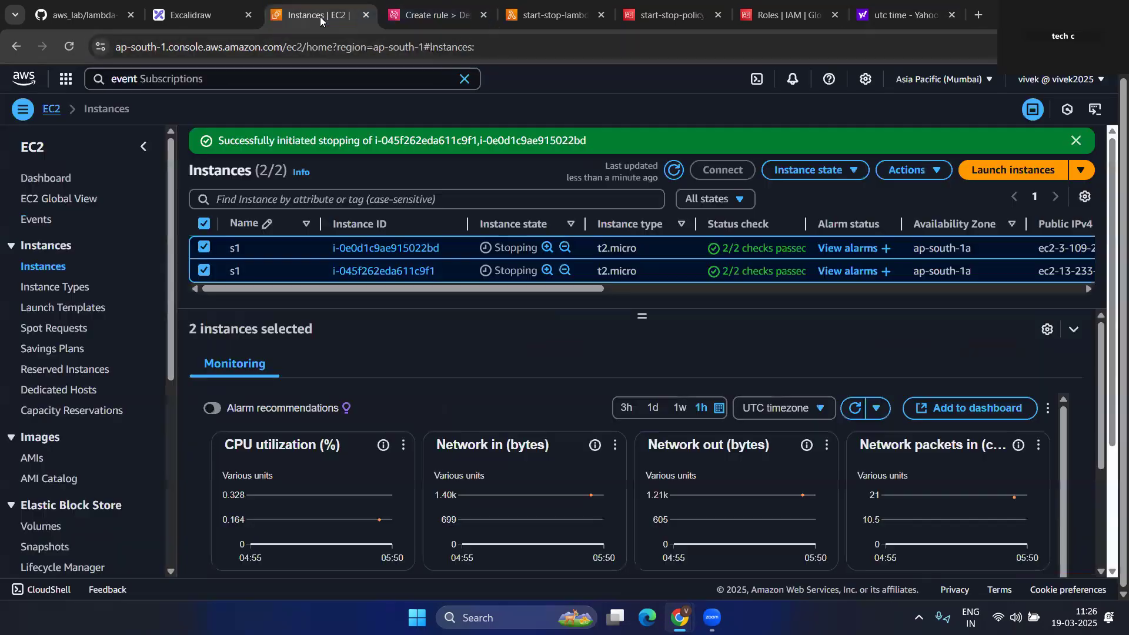
{"action": "left_click", "coordinate": [320, 16]}
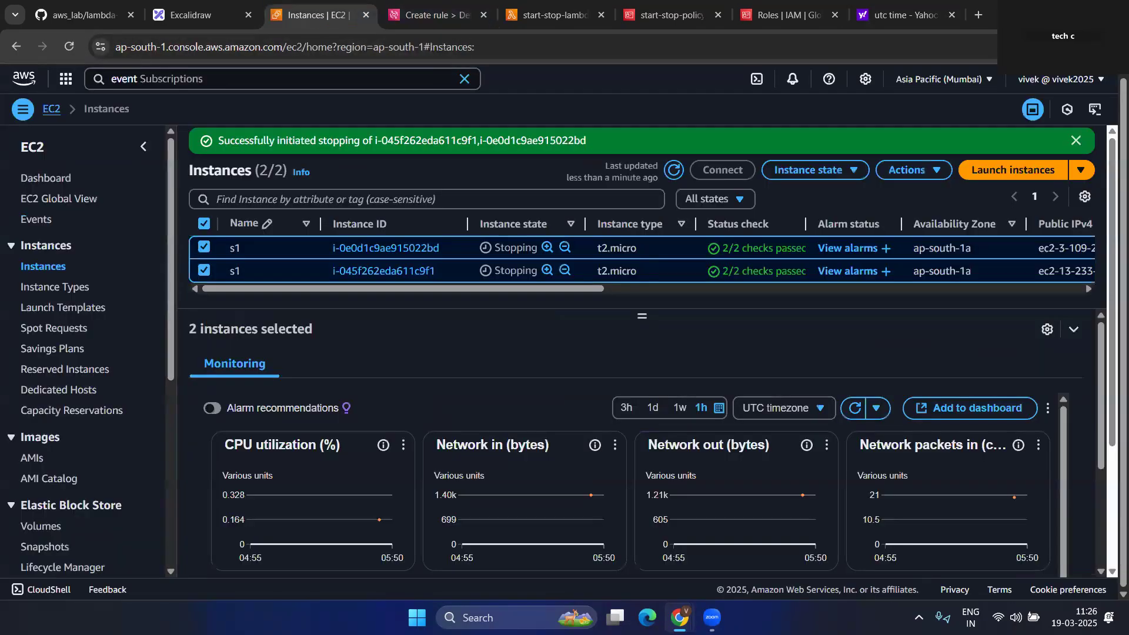
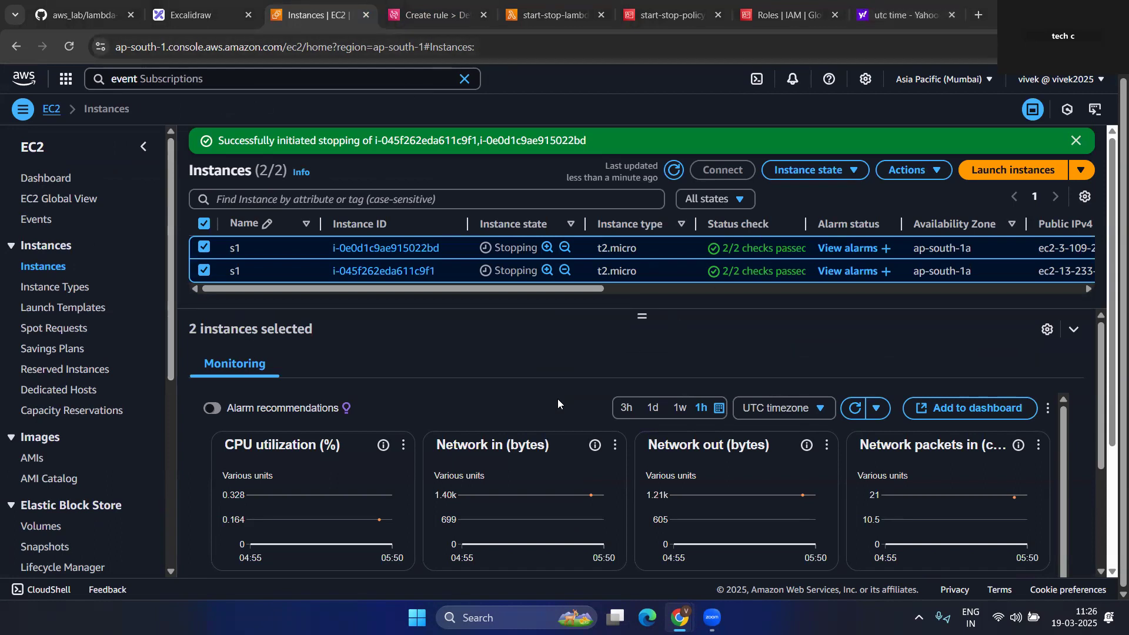
- Go back to the 'Create rule' tab at its Define schedule cron step
{"action": "left_click", "coordinate": [435, 15]}
- Set the cron schedule to hour 05 and minute 59, firing daily at 05:59 UTC
{"action": "left_click", "coordinate": [625, 349]}
{"action": "key", "text": "BackSpace"}
{"action": "key", "text": "BackSpace"}
{"action": "type", "text": "05"}
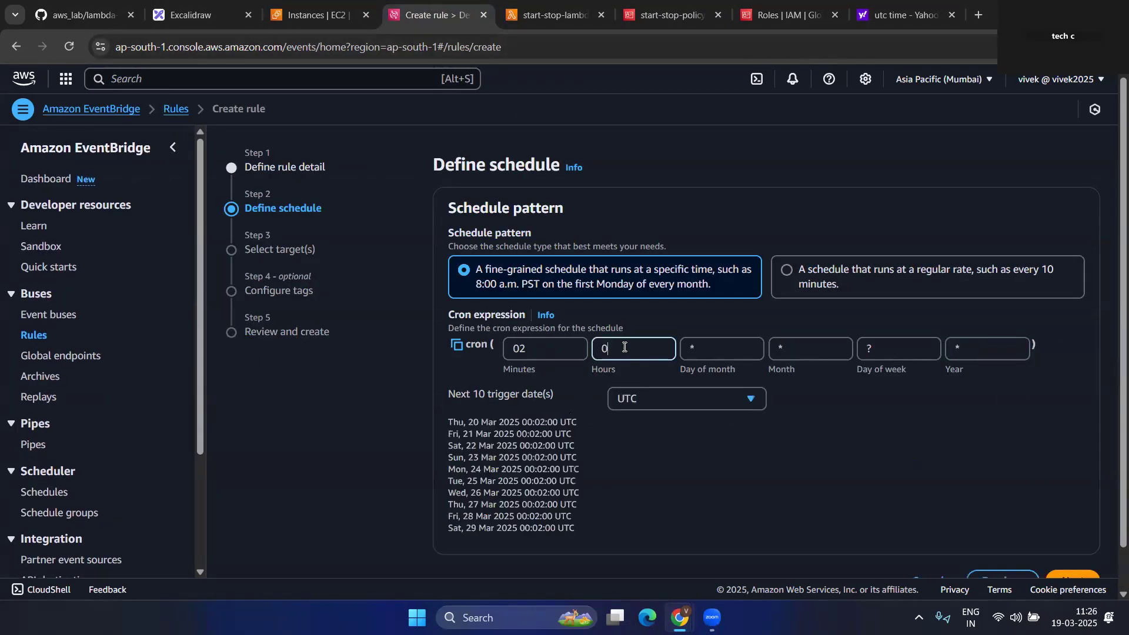
{"action": "left_click", "coordinate": [532, 351]}
{"action": "key", "text": "BackSpace"}
{"action": "key", "text": "BackSpace"}
{"action": "type", "text": "59"}
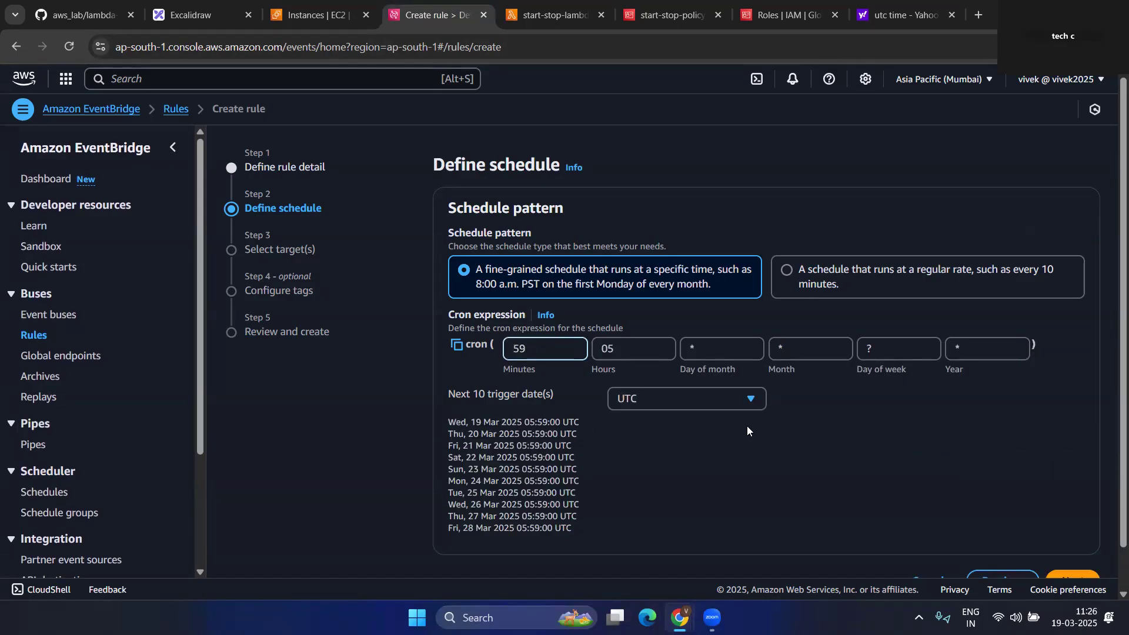
{"action": "scroll", "coordinate": [747, 430], "scroll_direction": "down", "scroll_amount": 2}
- Make the Lambda function start-stop-lambda the rule's target
{"action": "left_click", "coordinate": [1071, 538]}
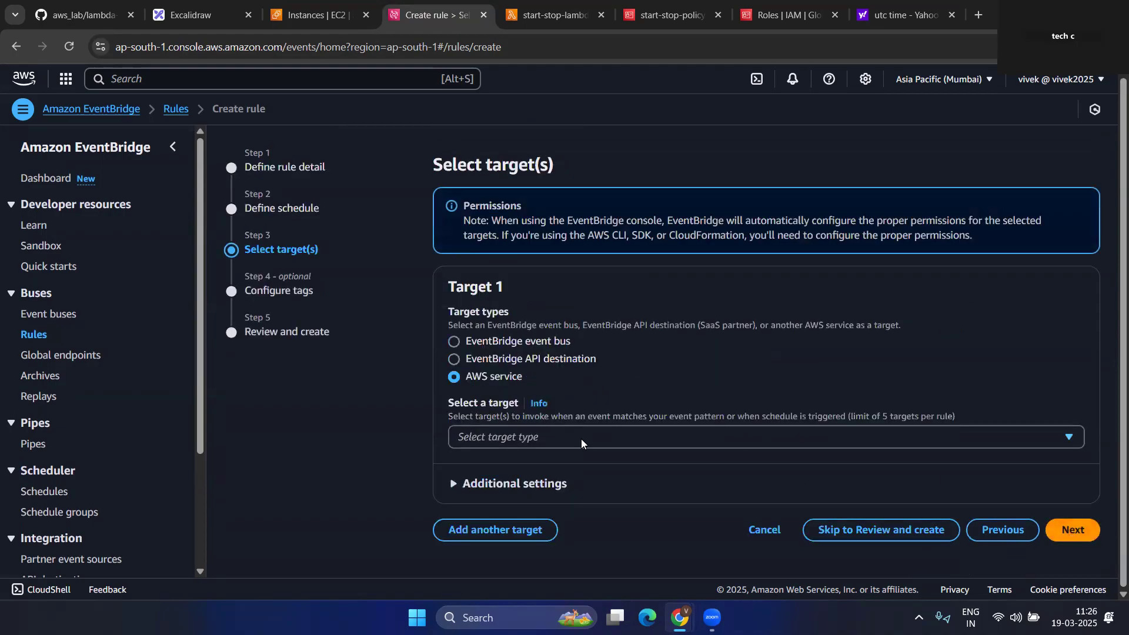
{"action": "left_click", "coordinate": [582, 441]}
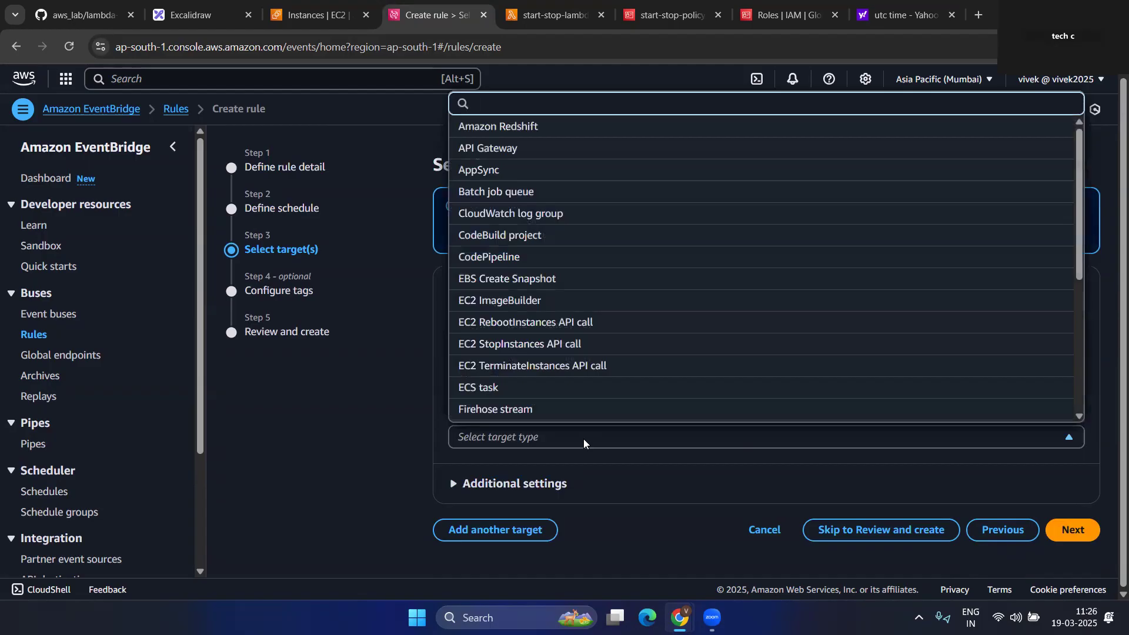
{"action": "type", "text": "l"}
{"action": "left_click", "coordinate": [405, 441]}
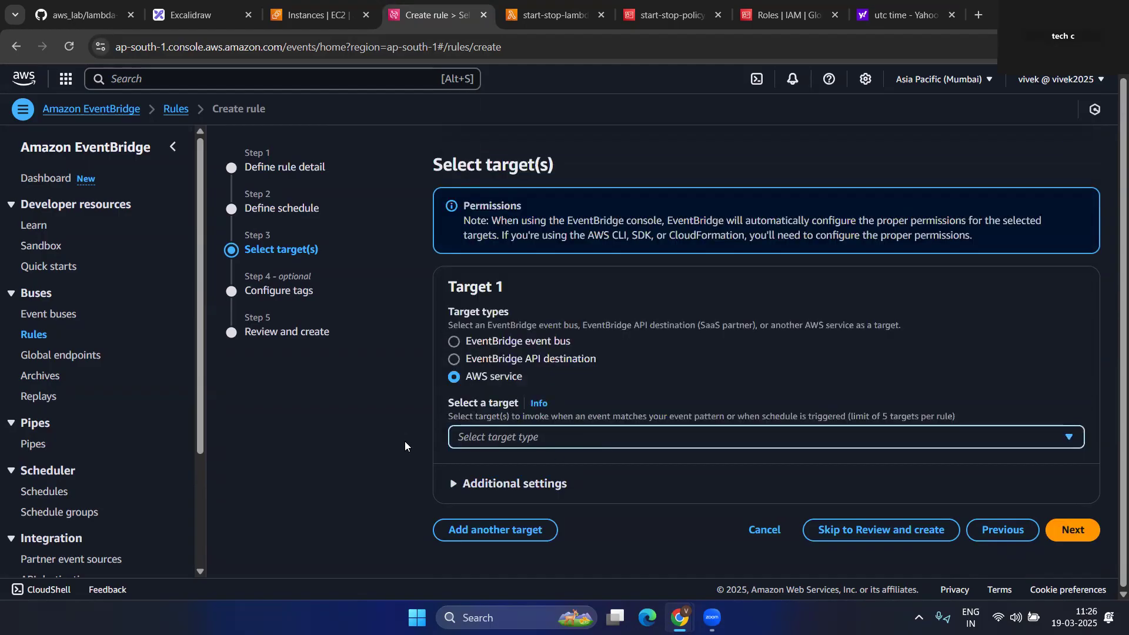
{"action": "left_click", "coordinate": [504, 437]}
{"action": "type", "text": "la"}
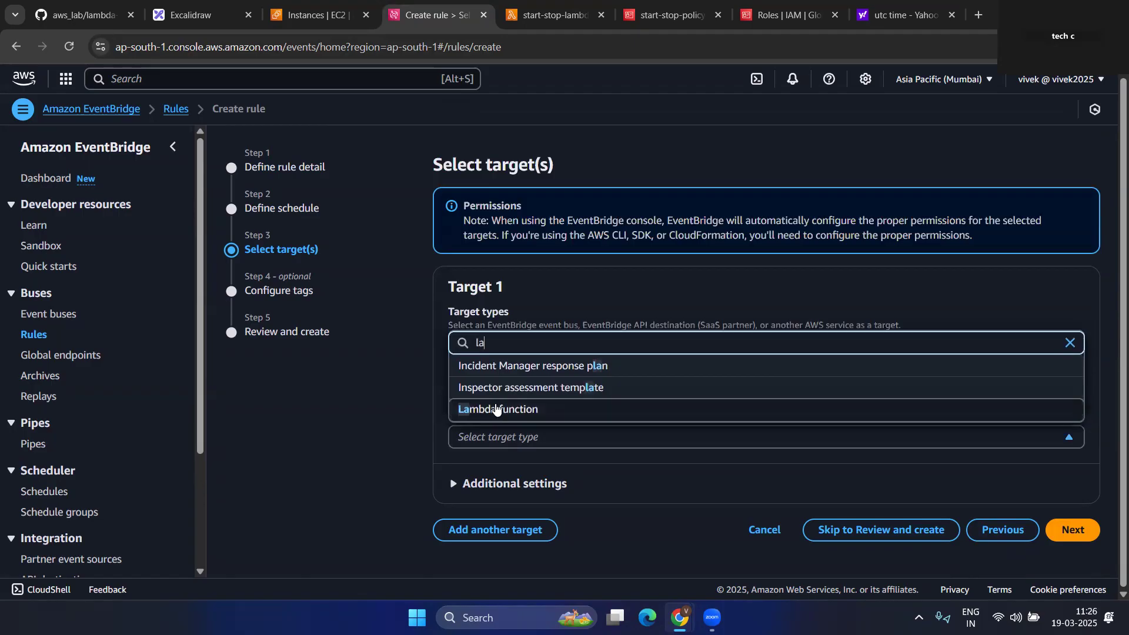
{"action": "left_click", "coordinate": [497, 409]}
{"action": "scroll", "coordinate": [612, 369], "scroll_direction": "down", "scroll_amount": 4}
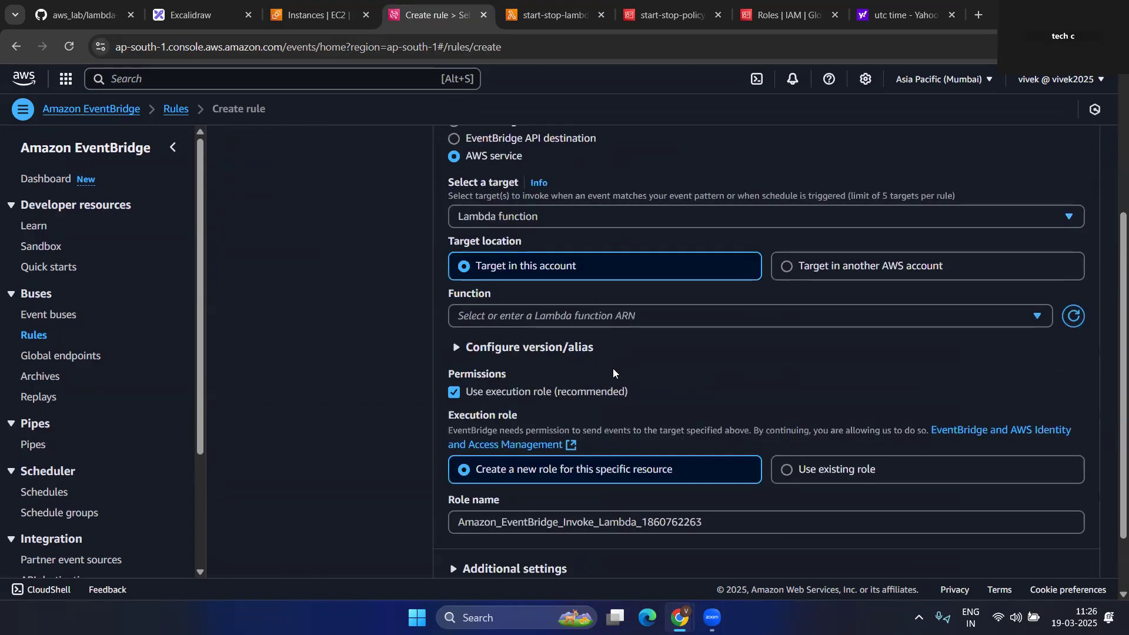
{"action": "left_click", "coordinate": [564, 320]}
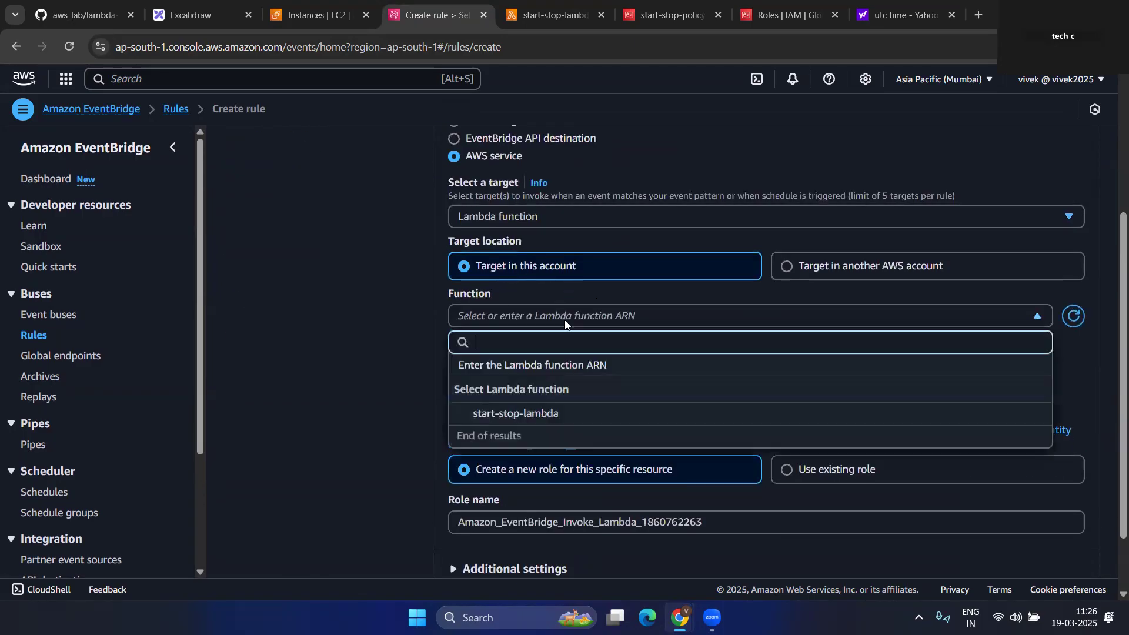
{"action": "left_click", "coordinate": [517, 412]}
{"action": "scroll", "coordinate": [529, 406], "scroll_direction": "down", "scroll_amount": 1}
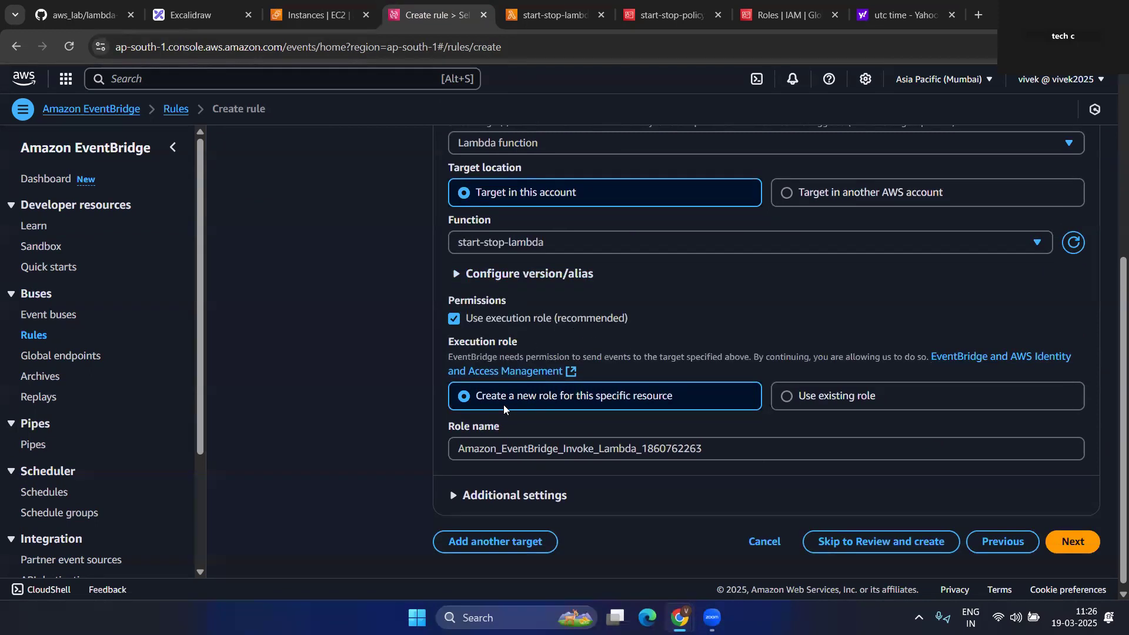
{"action": "scroll", "coordinate": [642, 438], "scroll_direction": "down", "scroll_amount": 1}
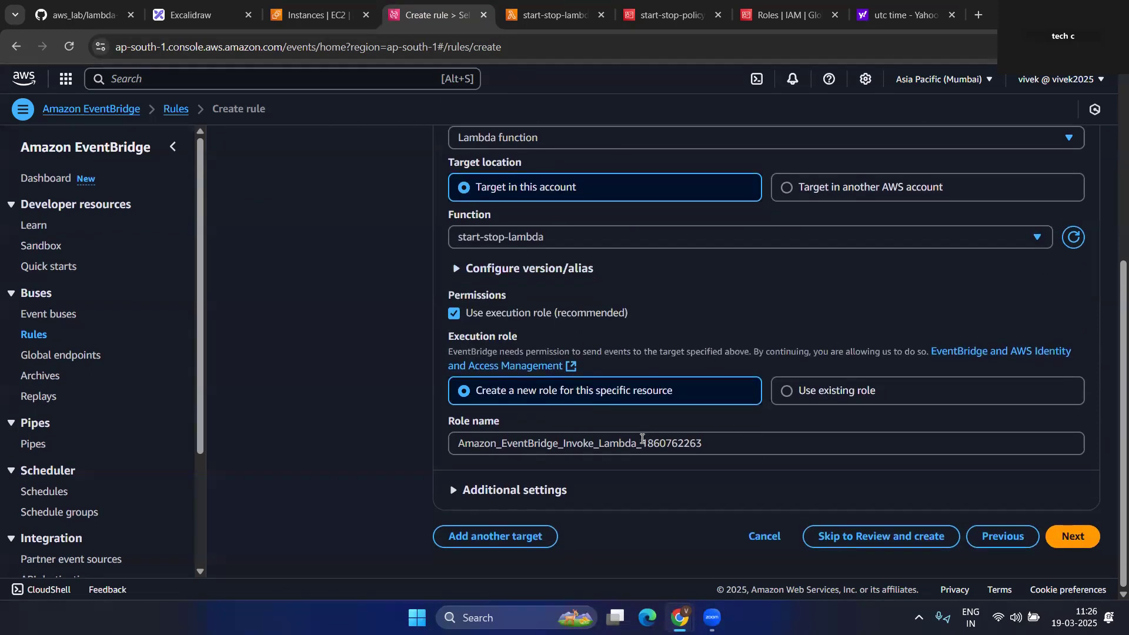
{"action": "left_click", "coordinate": [1075, 537]}
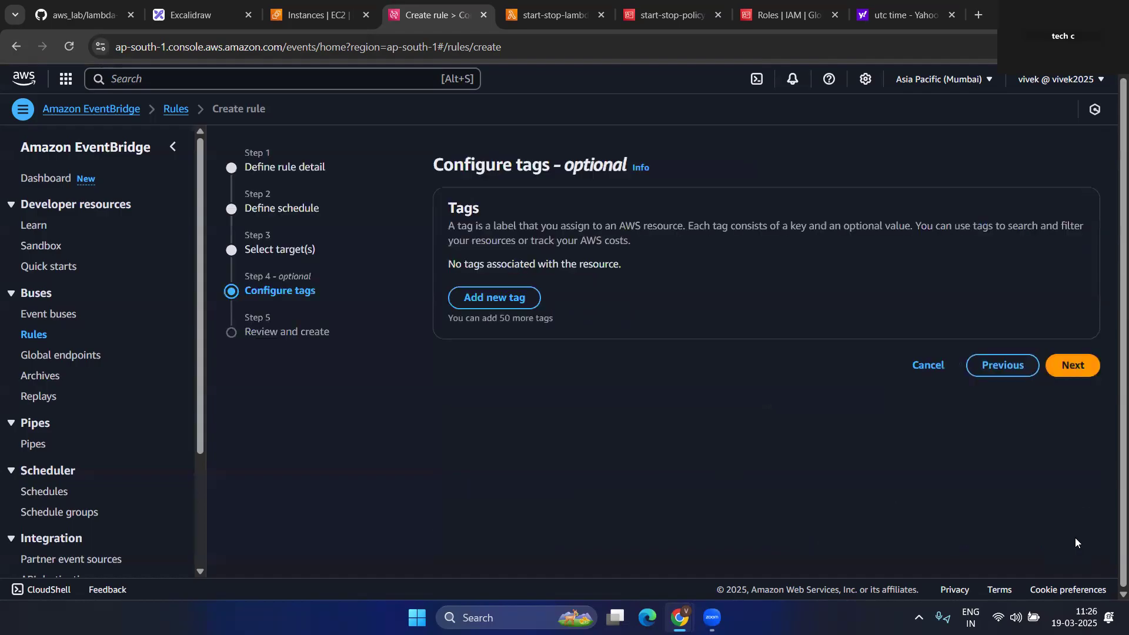
- Skip tags and create the start_ec2_instances rule, then go to the start-stop-lambda page
{"action": "left_click", "coordinate": [1072, 365]}
{"action": "scroll", "coordinate": [647, 376], "scroll_direction": "down", "scroll_amount": 3}
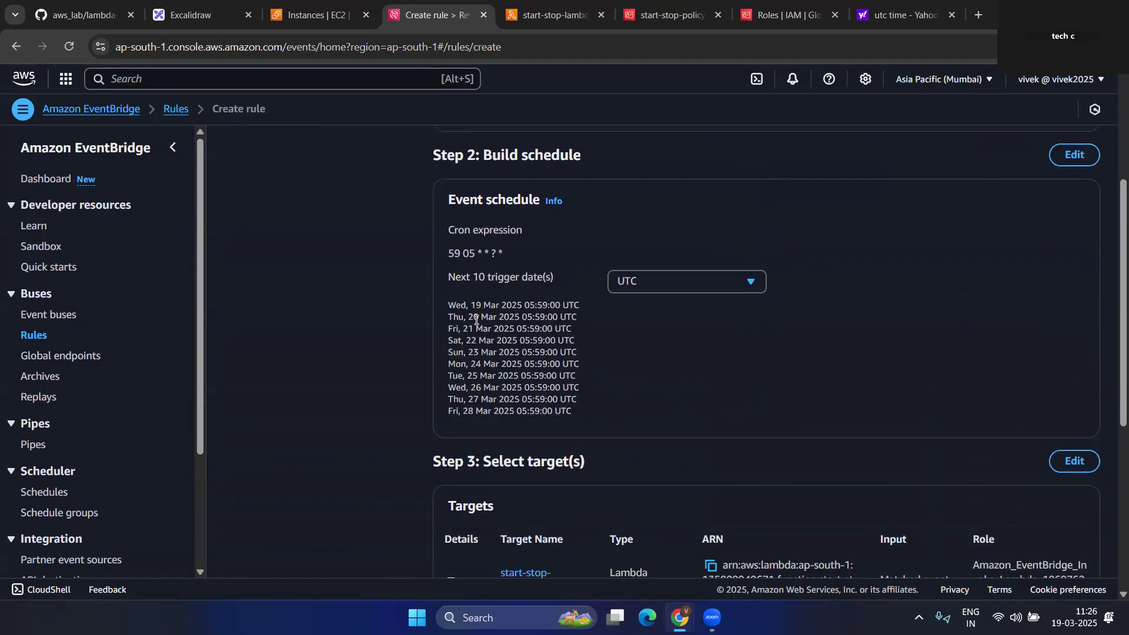
{"action": "scroll", "coordinate": [677, 334], "scroll_direction": "down", "scroll_amount": 4}
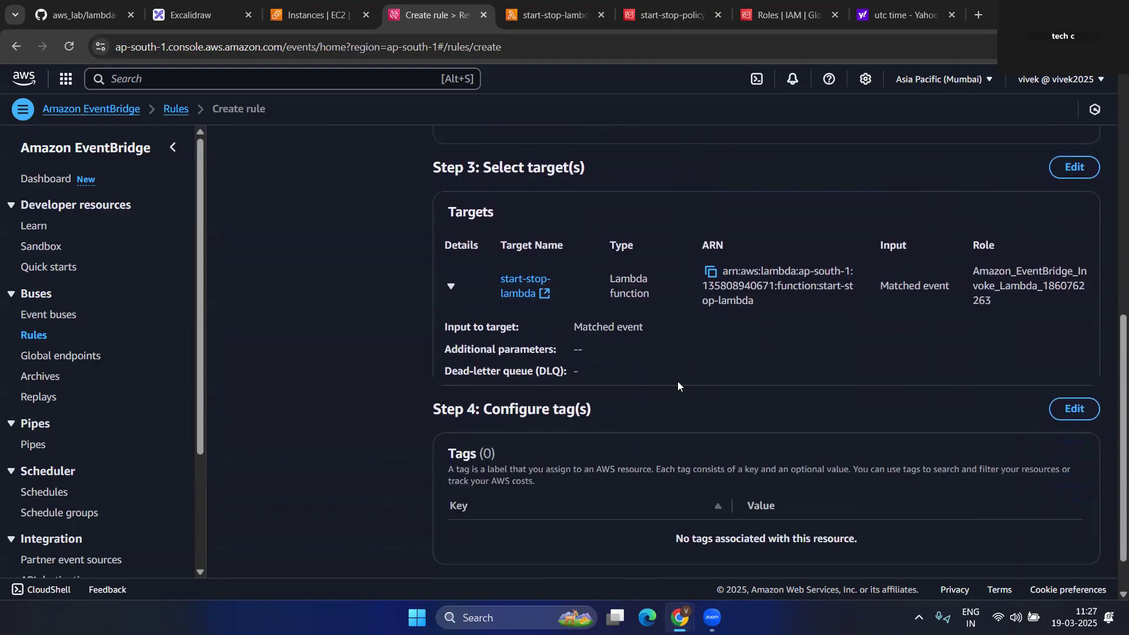
{"action": "scroll", "coordinate": [837, 426], "scroll_direction": "down", "scroll_amount": 1}
{"action": "left_click", "coordinate": [1059, 537]}
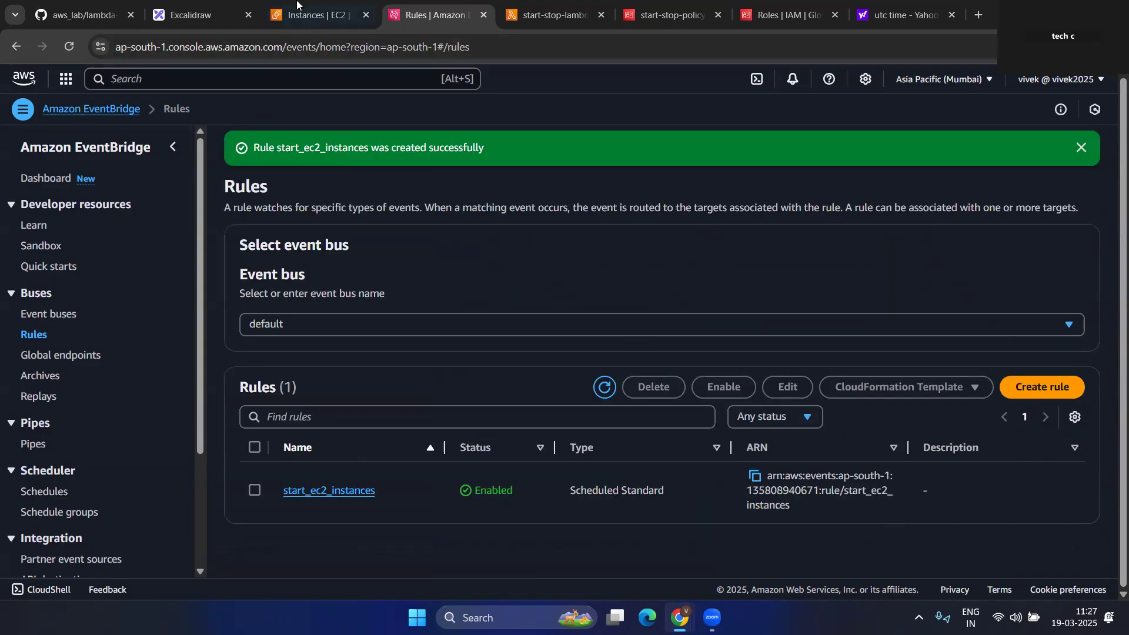
{"action": "left_click", "coordinate": [553, 15]}
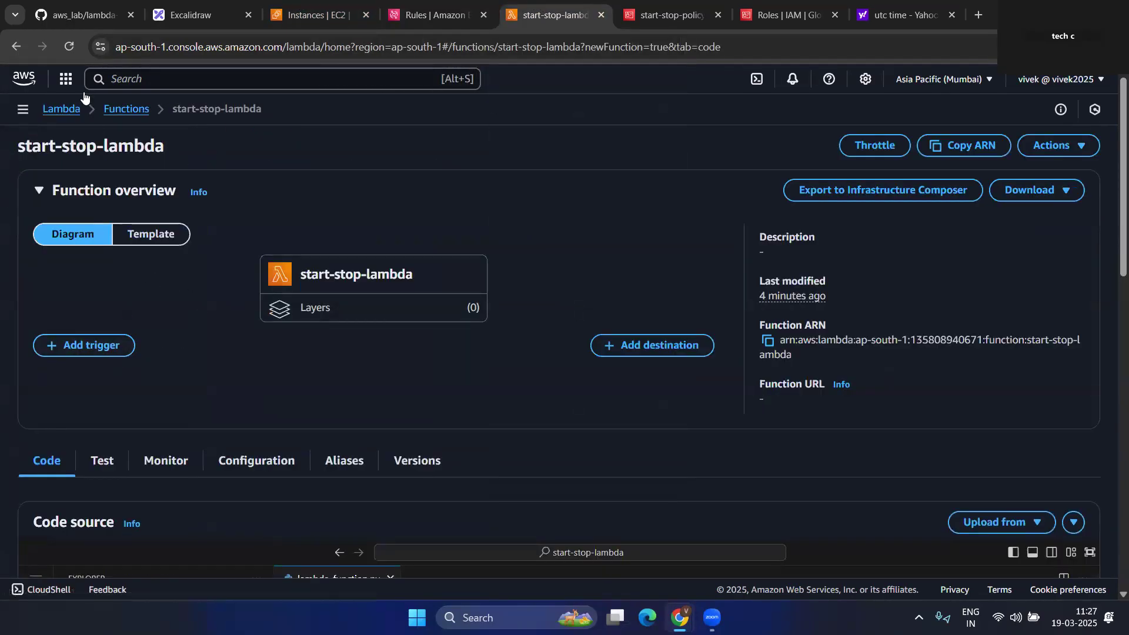
- Reload start-stop-lambda and add an EventBridge (CloudWatch Events) trigger using existing rule start_ec2_instances
{"action": "left_click", "coordinate": [69, 47]}
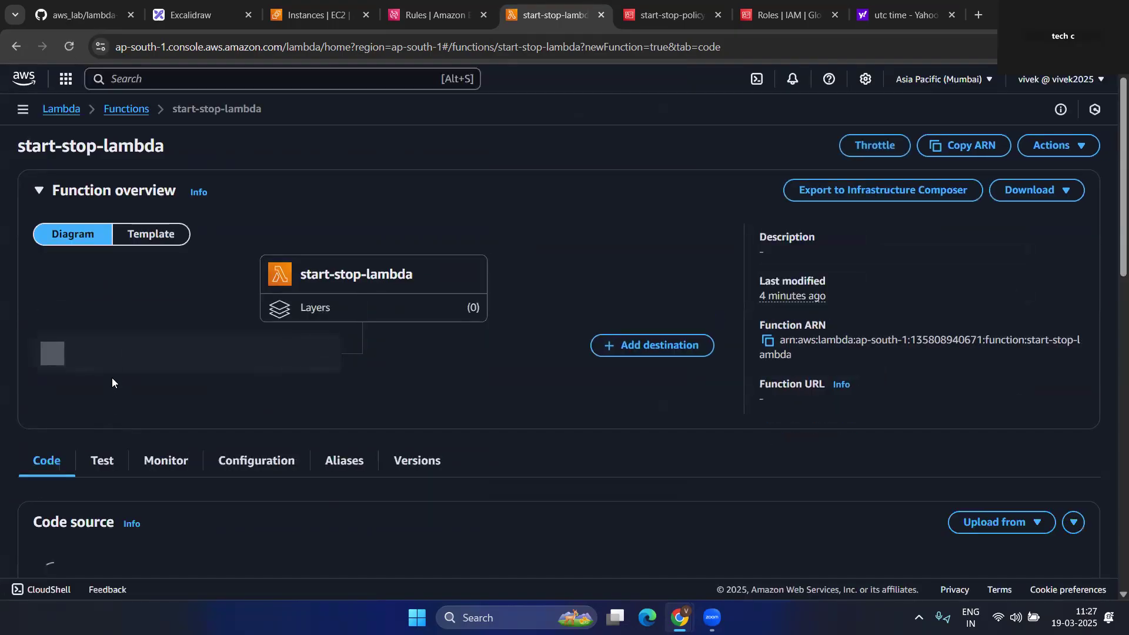
{"action": "left_click", "coordinate": [106, 343]}
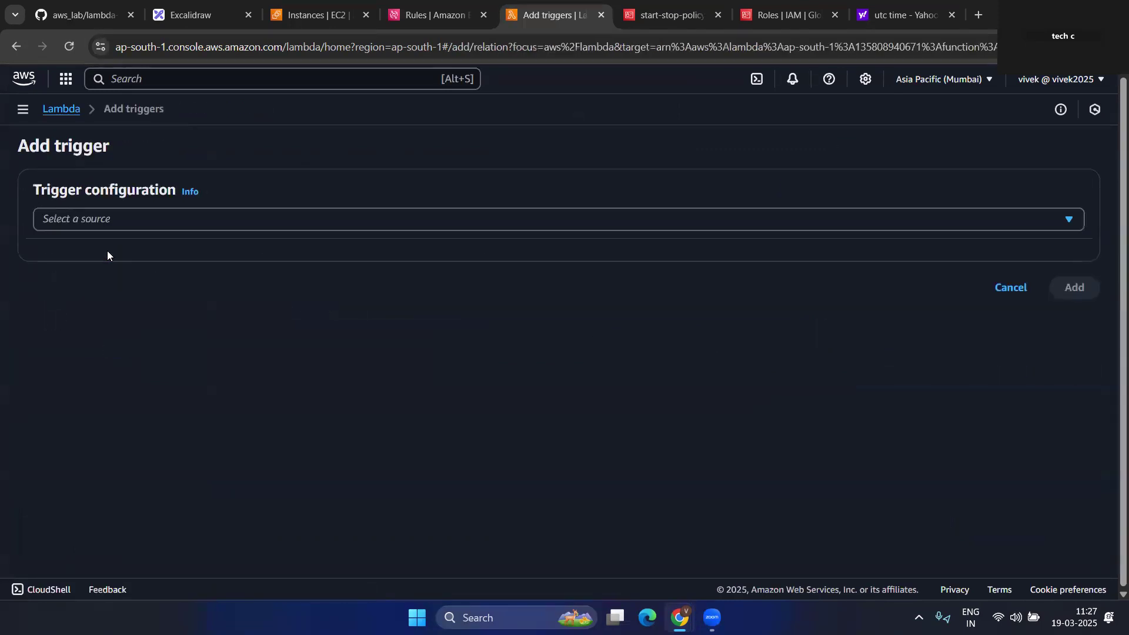
{"action": "left_click", "coordinate": [114, 220]}
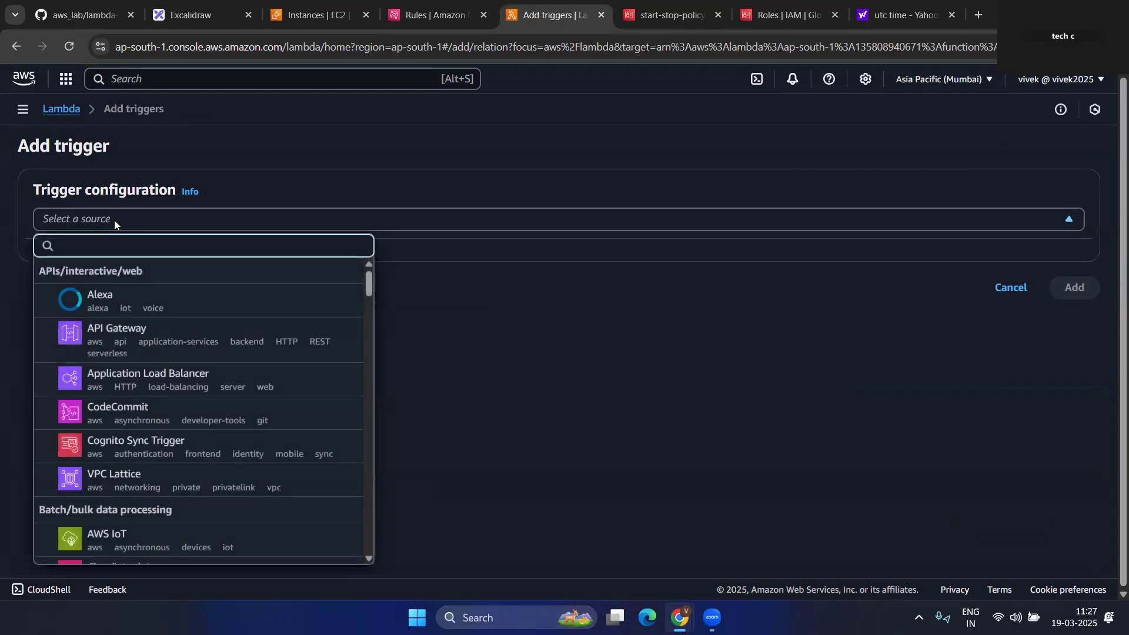
{"action": "type", "text": "even"}
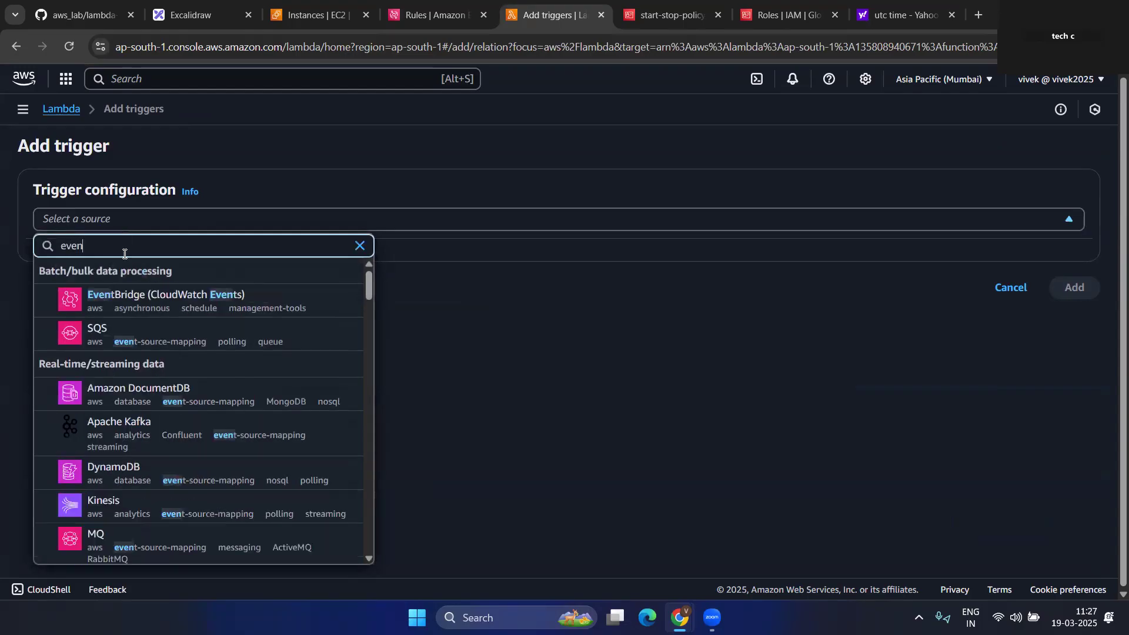
{"action": "left_click", "coordinate": [157, 298]}
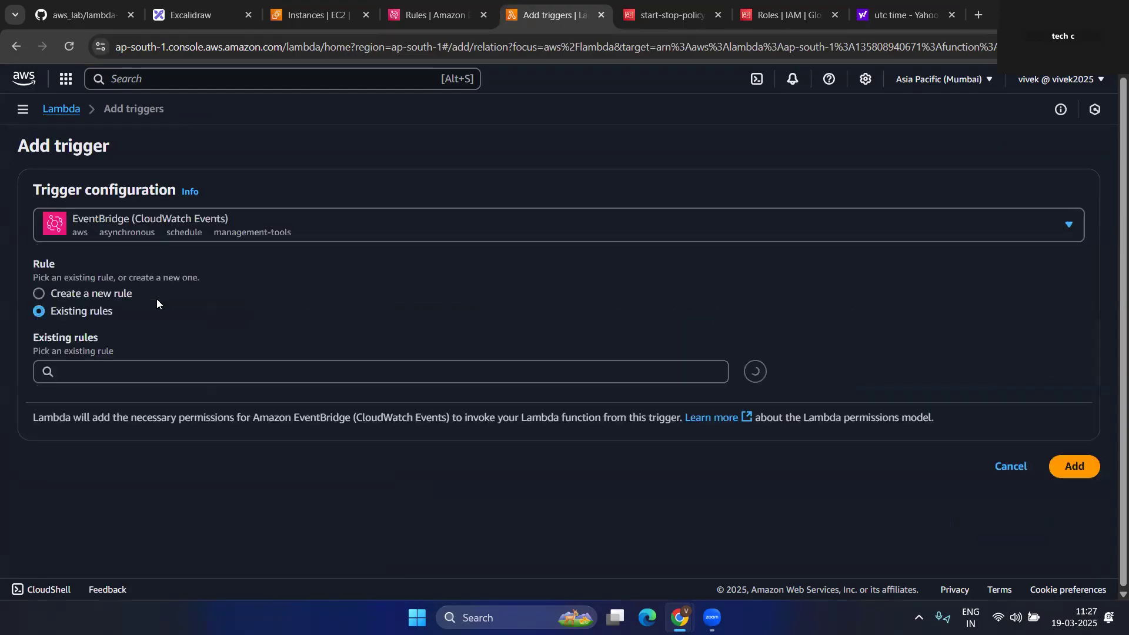
{"action": "left_click", "coordinate": [114, 379]}
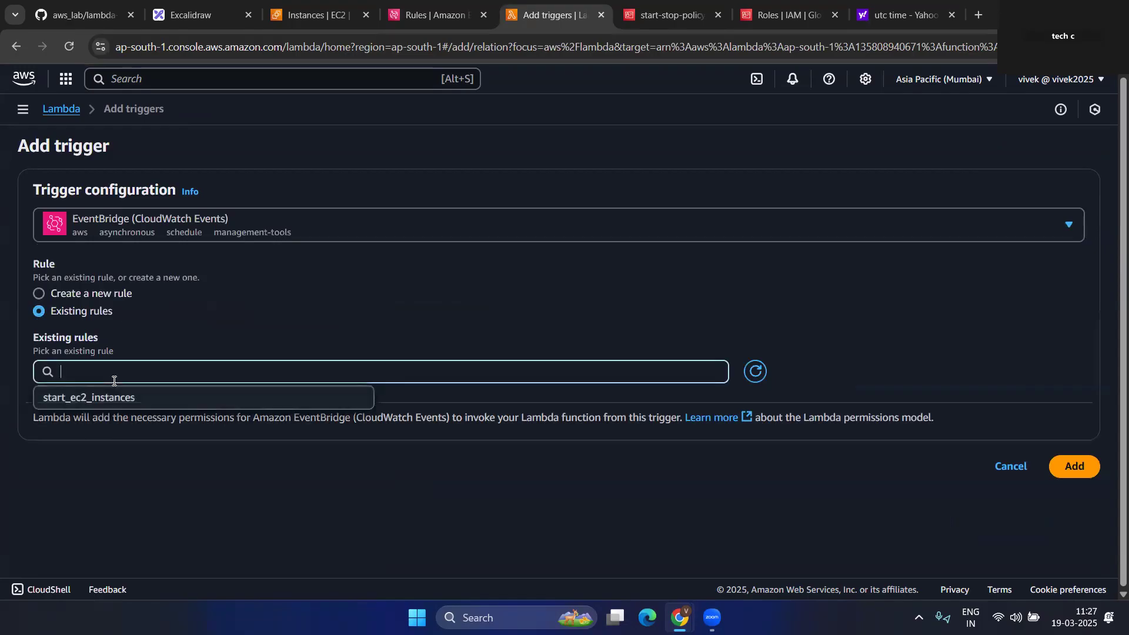
{"action": "left_click", "coordinate": [111, 398]}
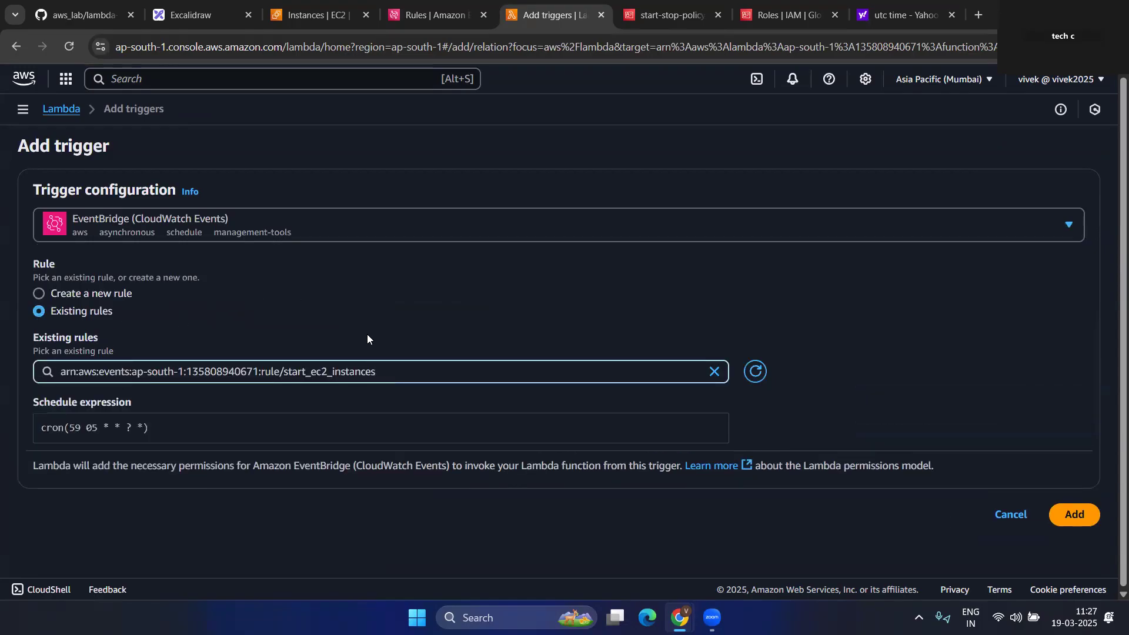
{"action": "left_click", "coordinate": [1080, 515]}
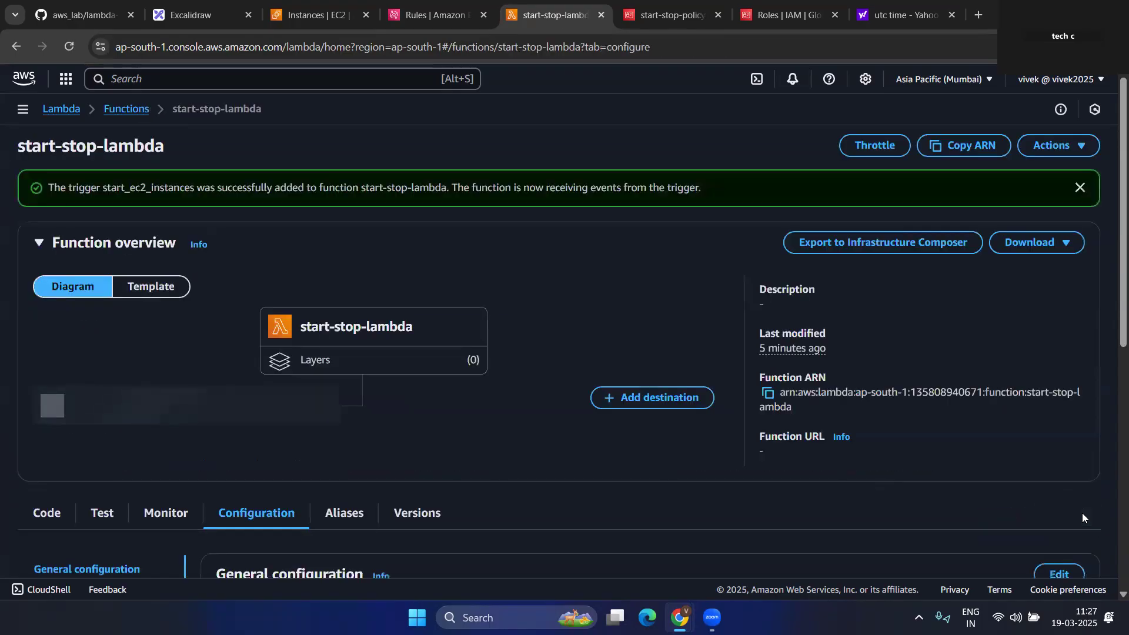
- Show start-stop-lambda's source code and deploy it
{"action": "scroll", "coordinate": [412, 337], "scroll_direction": "down", "scroll_amount": 10}
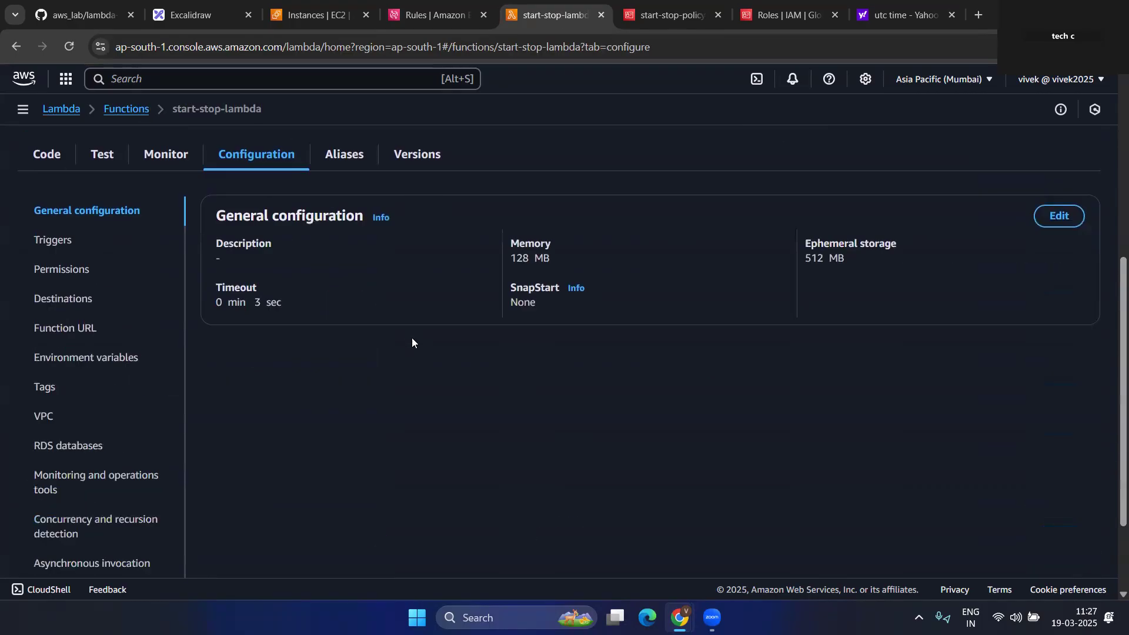
{"action": "scroll", "coordinate": [347, 453], "scroll_direction": "up", "scroll_amount": 5}
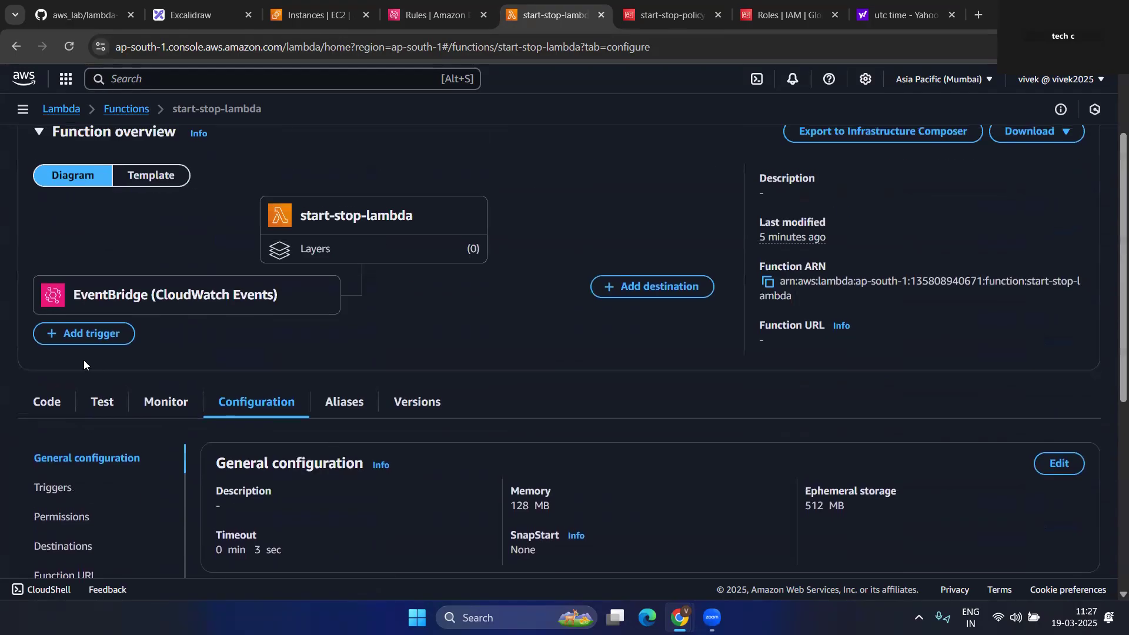
{"action": "left_click", "coordinate": [47, 402]}
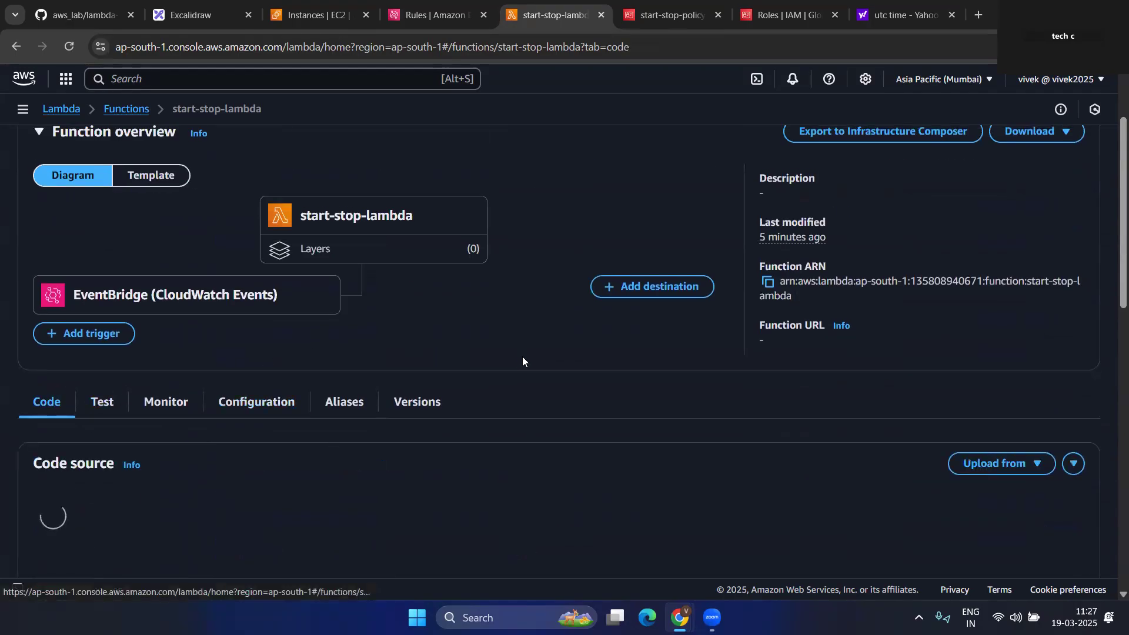
{"action": "scroll", "coordinate": [347, 349], "scroll_direction": "down", "scroll_amount": 5}
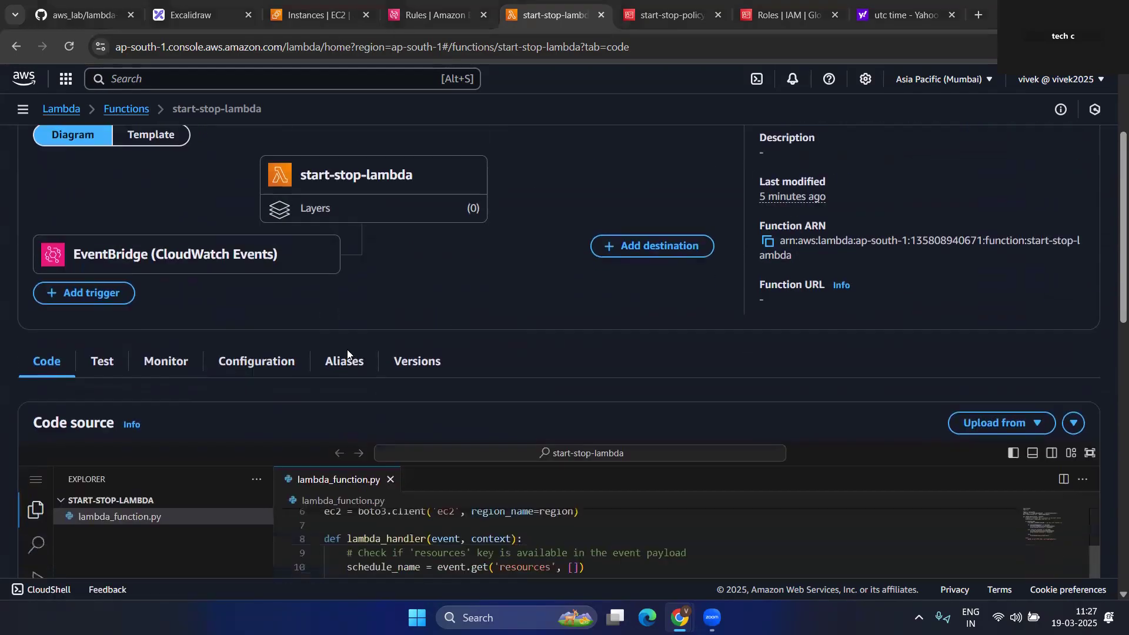
{"action": "left_click", "coordinate": [173, 386]}
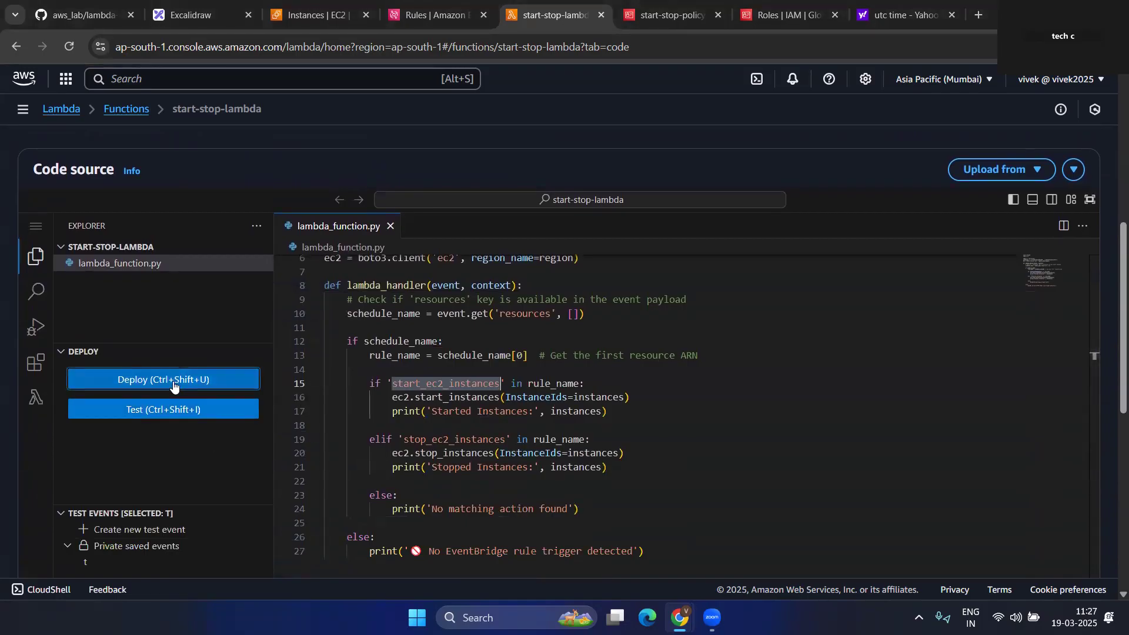
- Highlight 'stop_ec2_instances' on line 19 of lambda_function.py, then return to the EventBridge Rules list
{"action": "left_click", "coordinate": [818, 430]}
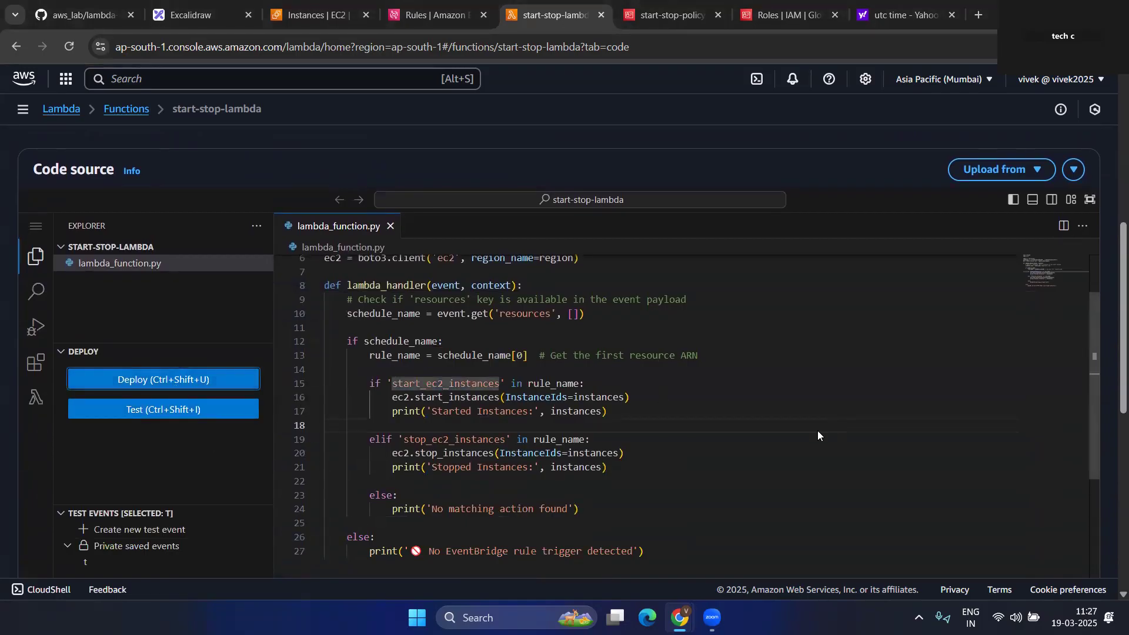
{"action": "left_click", "coordinate": [749, 420]}
{"action": "left_click_drag", "start_coordinate": [405, 441], "coordinate": [504, 442]}
{"action": "key", "text": "ctrl+c"}
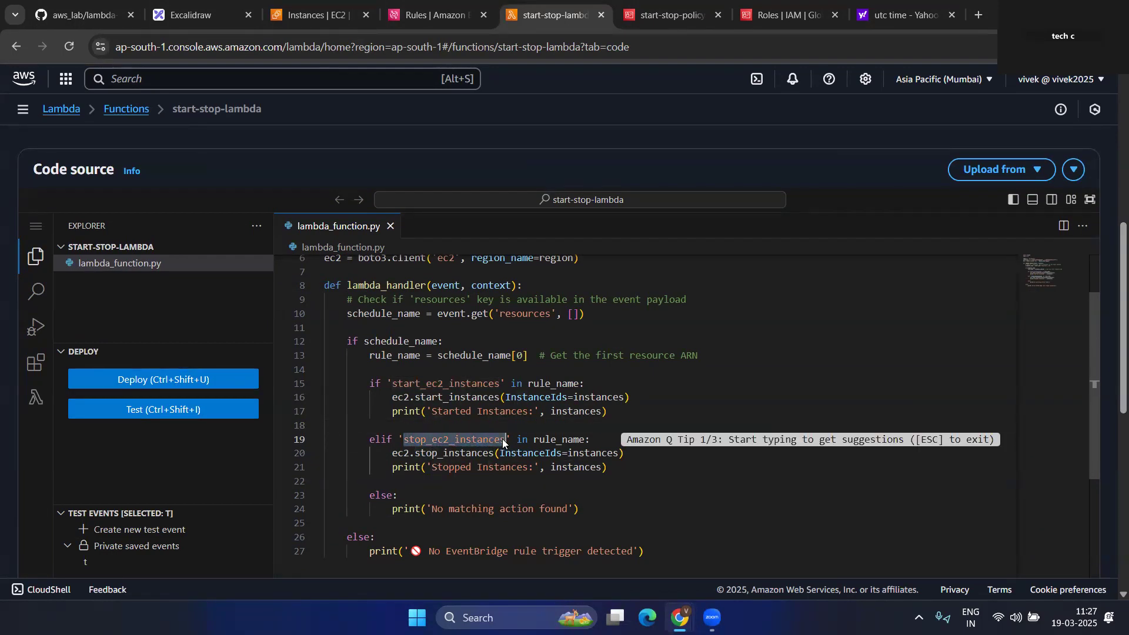
{"action": "left_click", "coordinate": [451, 4]}
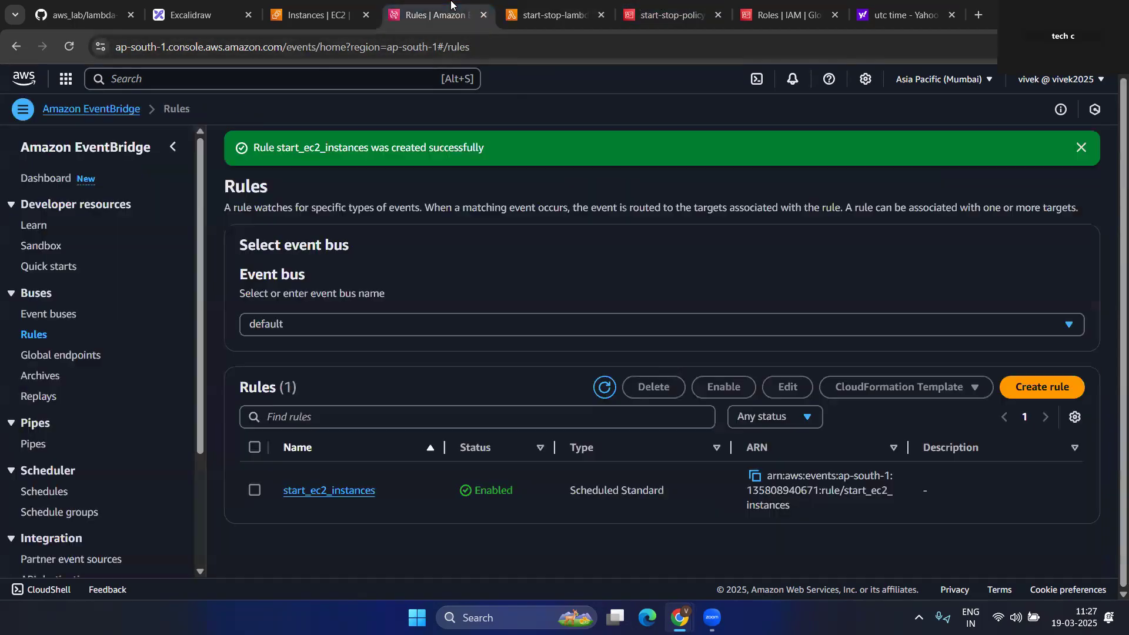
- Start a Schedule-type rule named stop_ec2_instances, then check the current UTC time (5:55 AM)
{"action": "left_click", "coordinate": [1035, 387]}
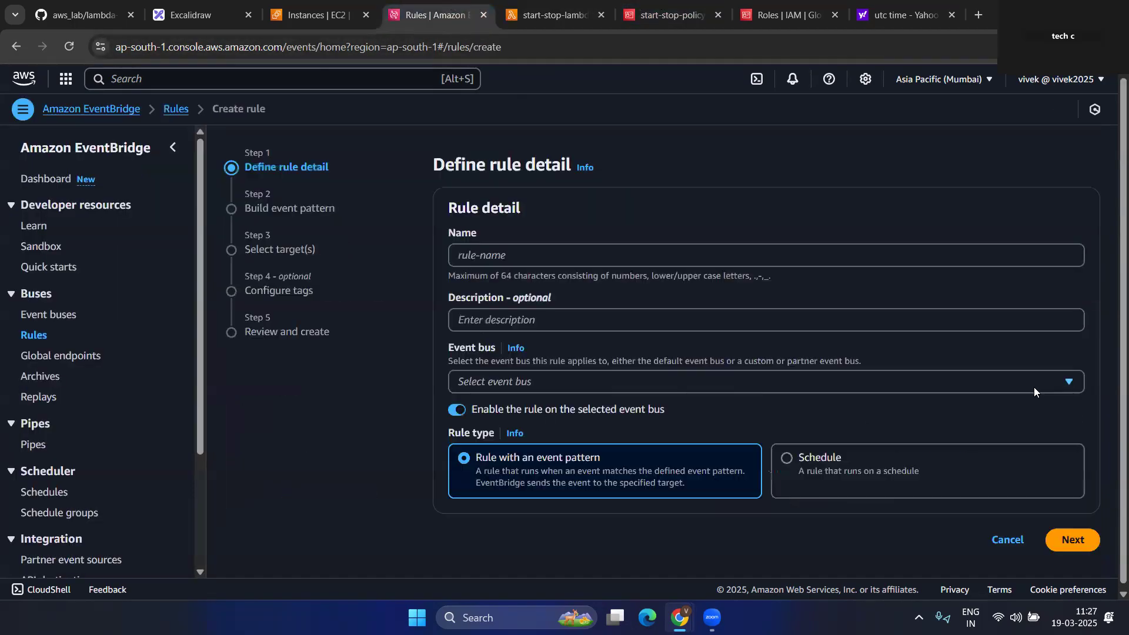
{"action": "left_click", "coordinate": [491, 257]}
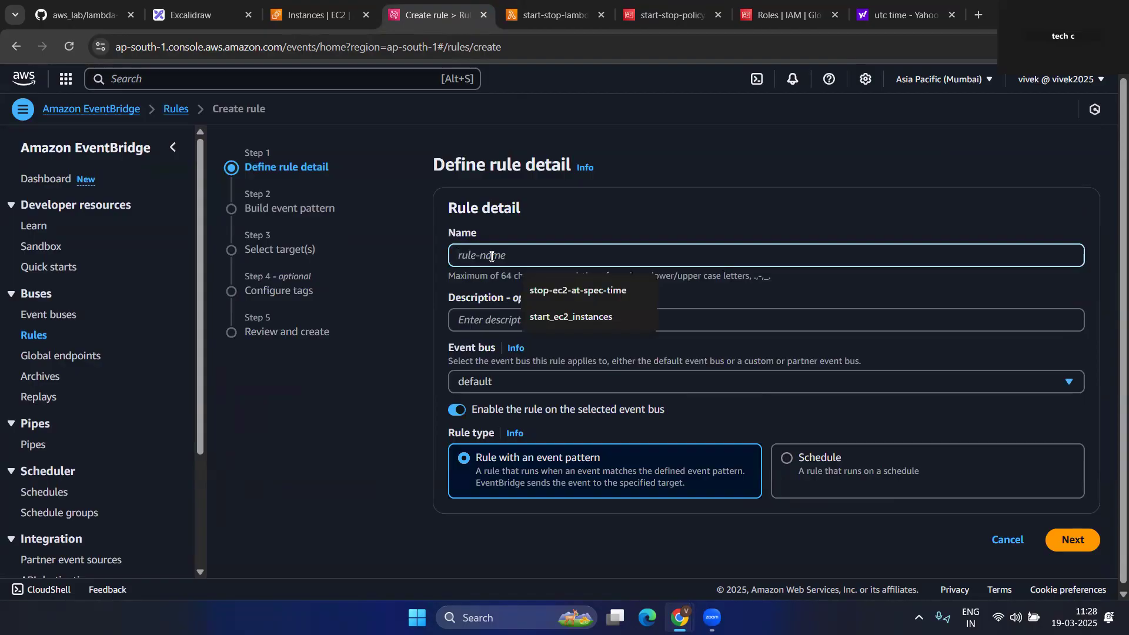
{"action": "key", "text": "ctrl+v"}
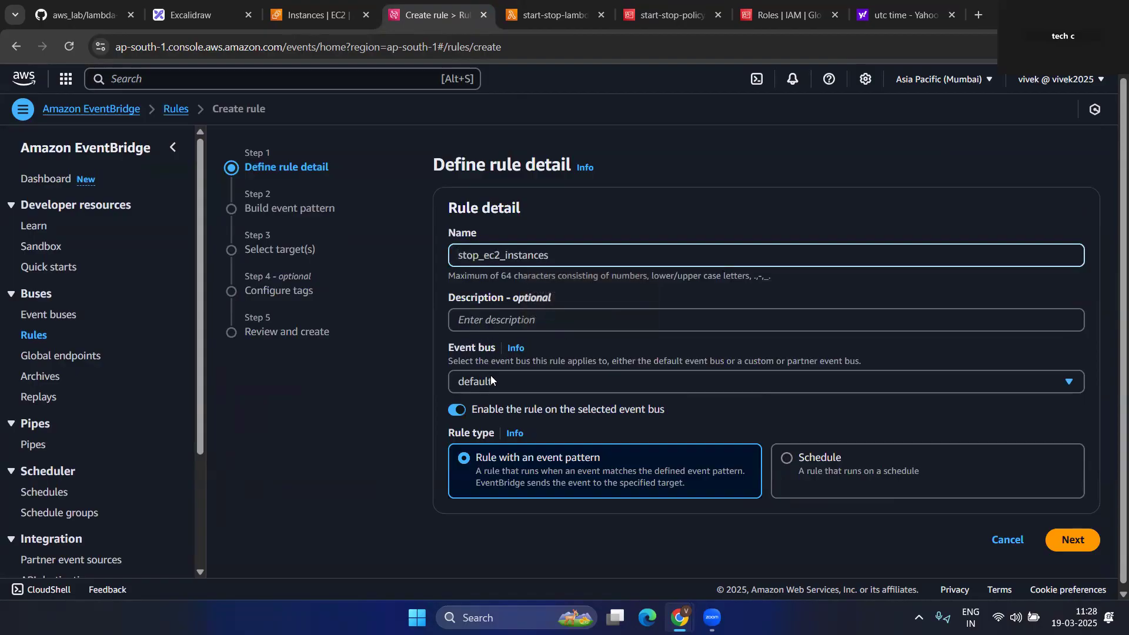
{"action": "left_click", "coordinate": [807, 465]}
{"action": "scroll", "coordinate": [588, 412], "scroll_direction": "down", "scroll_amount": 2}
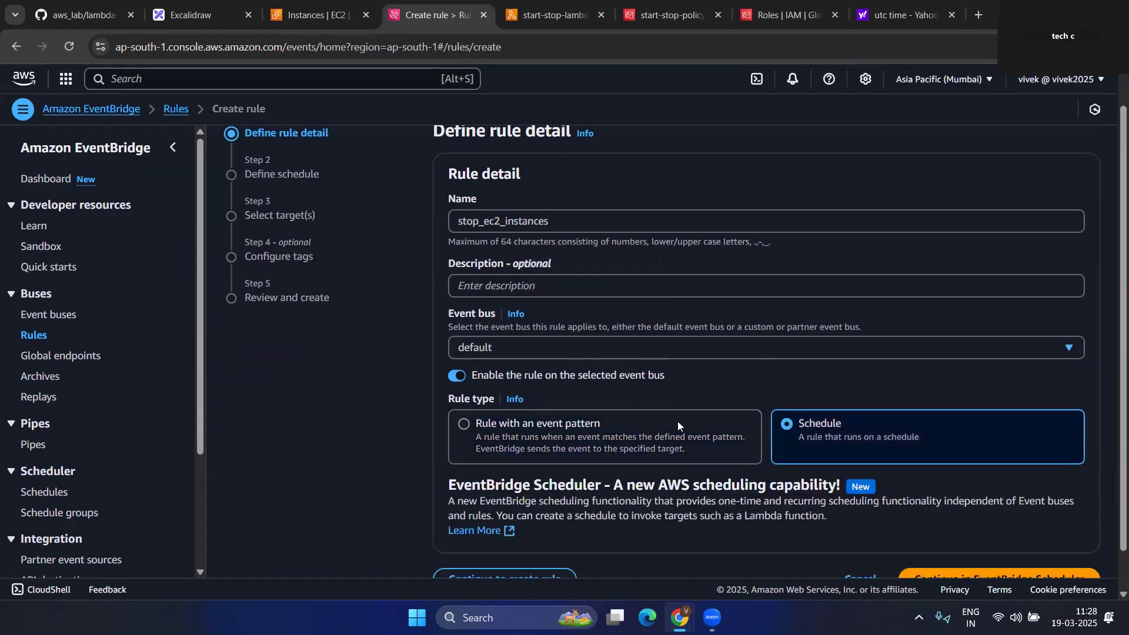
{"action": "left_click", "coordinate": [525, 538]}
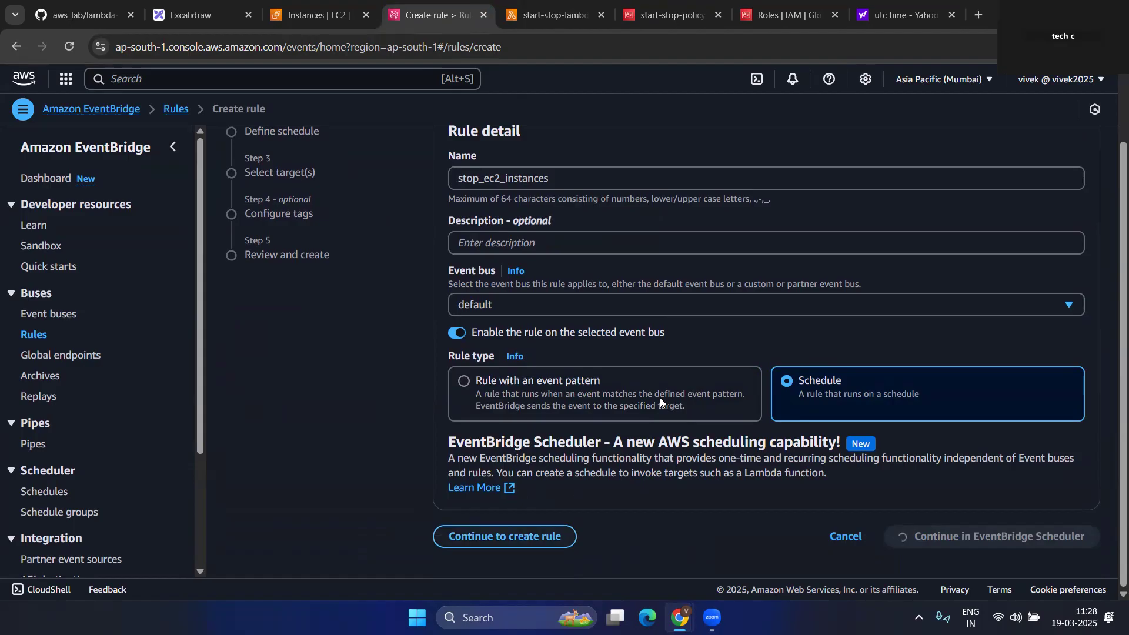
{"action": "left_click", "coordinate": [916, 5]}
{"action": "left_click", "coordinate": [209, 244]}
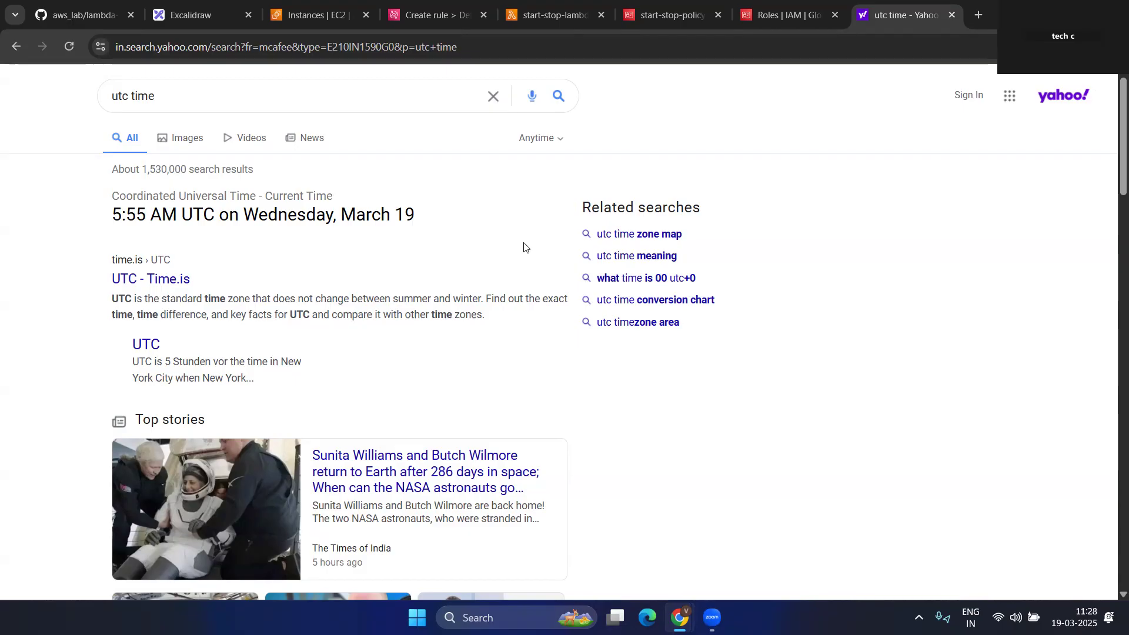
- View the EC2 Instances list, confirming both t2.micro s1 instances are Stopped
{"action": "left_click", "coordinate": [338, 4]}
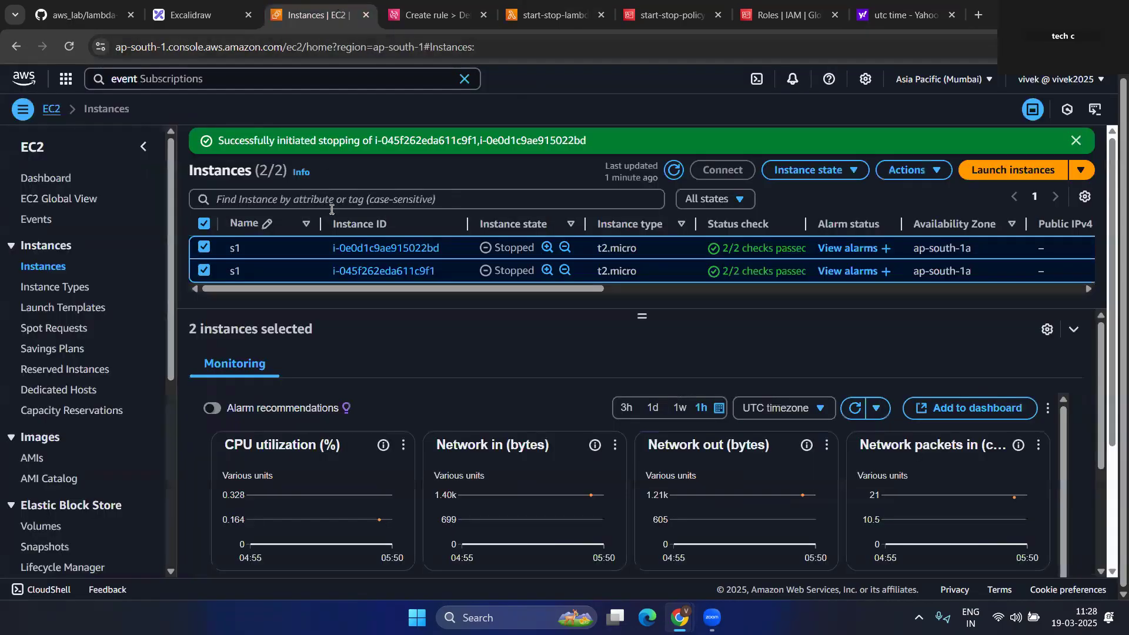
{"action": "scroll", "coordinate": [425, 368], "scroll_direction": "down", "scroll_amount": 5}
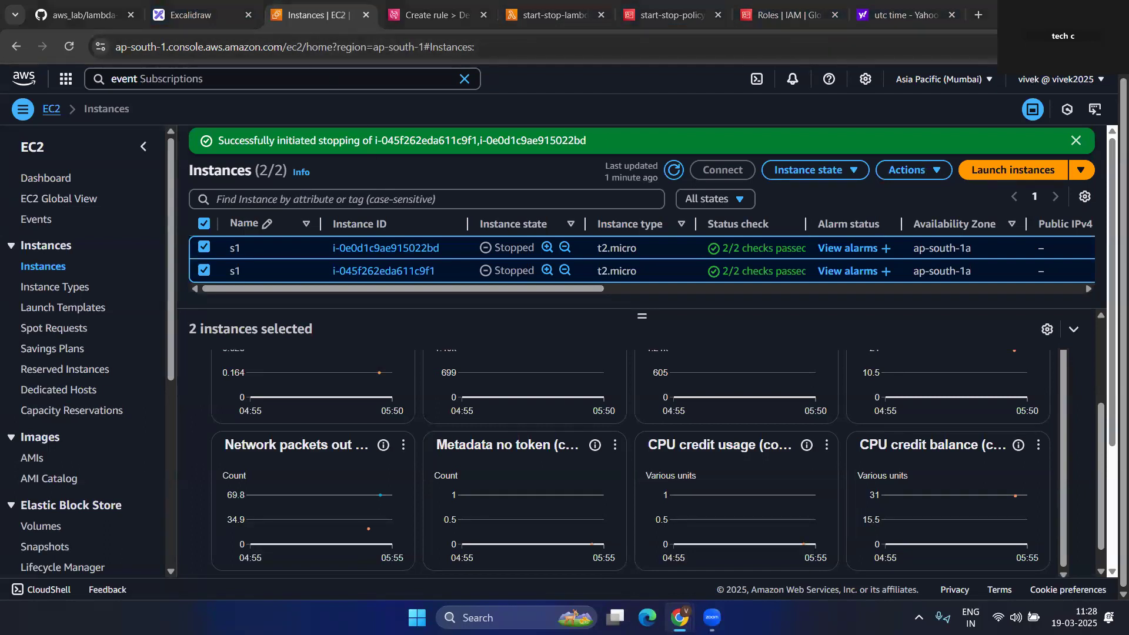
- Fill the cron fields with 02 06 * * ? * so the stop rule runs daily at 06:02 UTC
{"action": "left_click", "coordinate": [432, 22]}
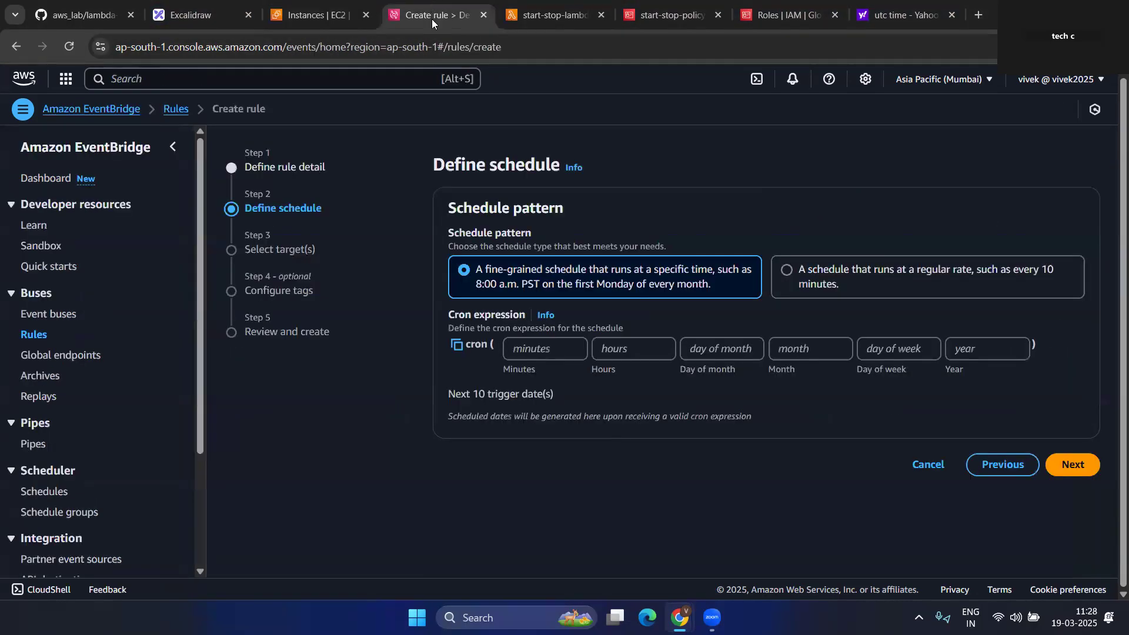
{"action": "left_click", "coordinate": [539, 347]}
{"action": "type", "text": "02"}
{"action": "left_click", "coordinate": [619, 351]}
{"action": "type", "text": "06"}
{"action": "left_click", "coordinate": [739, 349]}
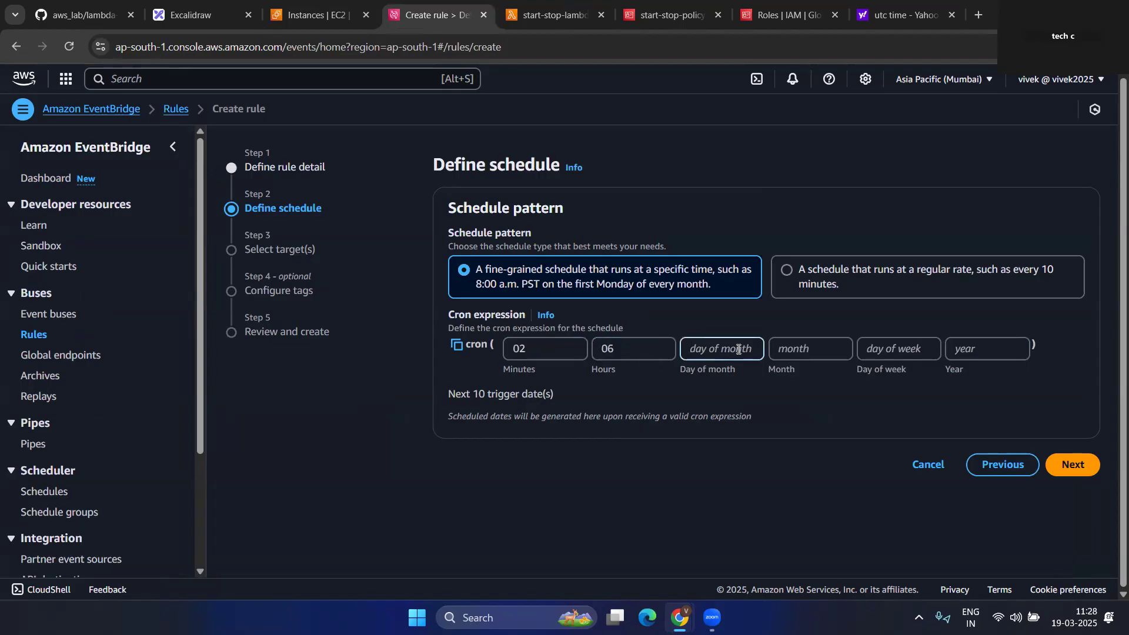
{"action": "type", "text": "*"}
{"action": "key", "text": "Tab"}
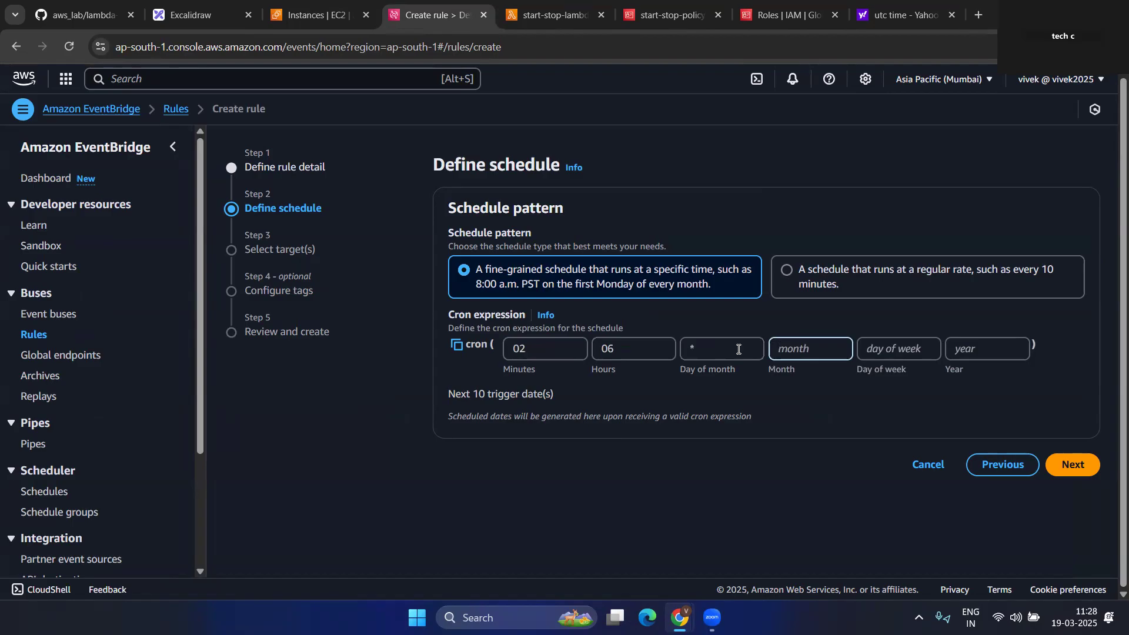
{"action": "type", "text": "*"}
{"action": "key", "text": "Tab"}
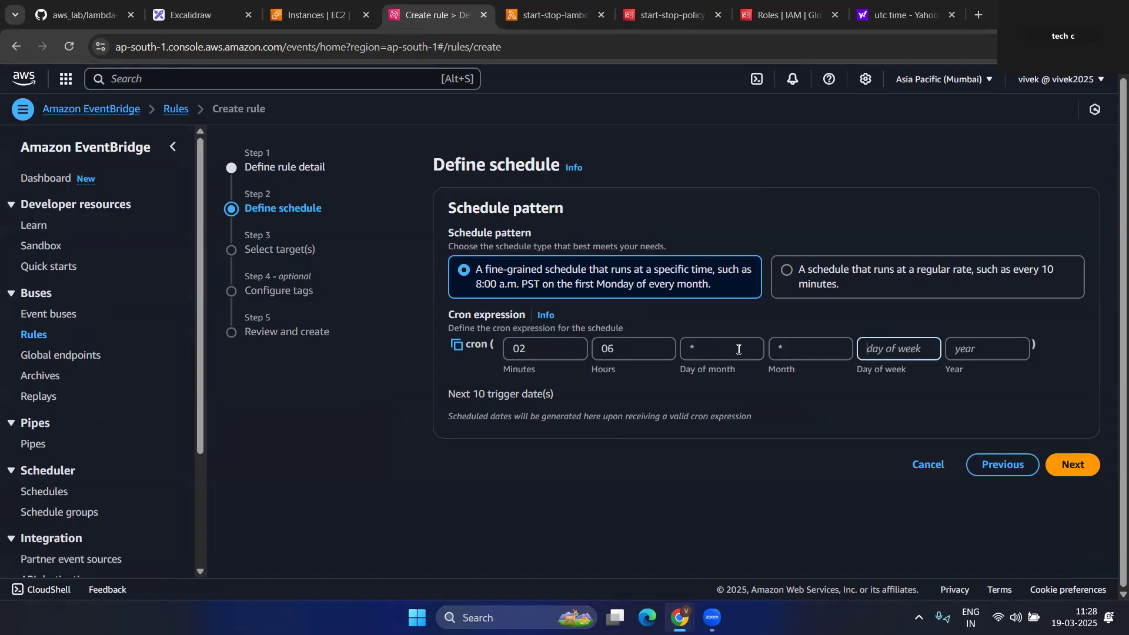
{"action": "type", "text": "?"}
{"action": "key", "text": "Tab"}
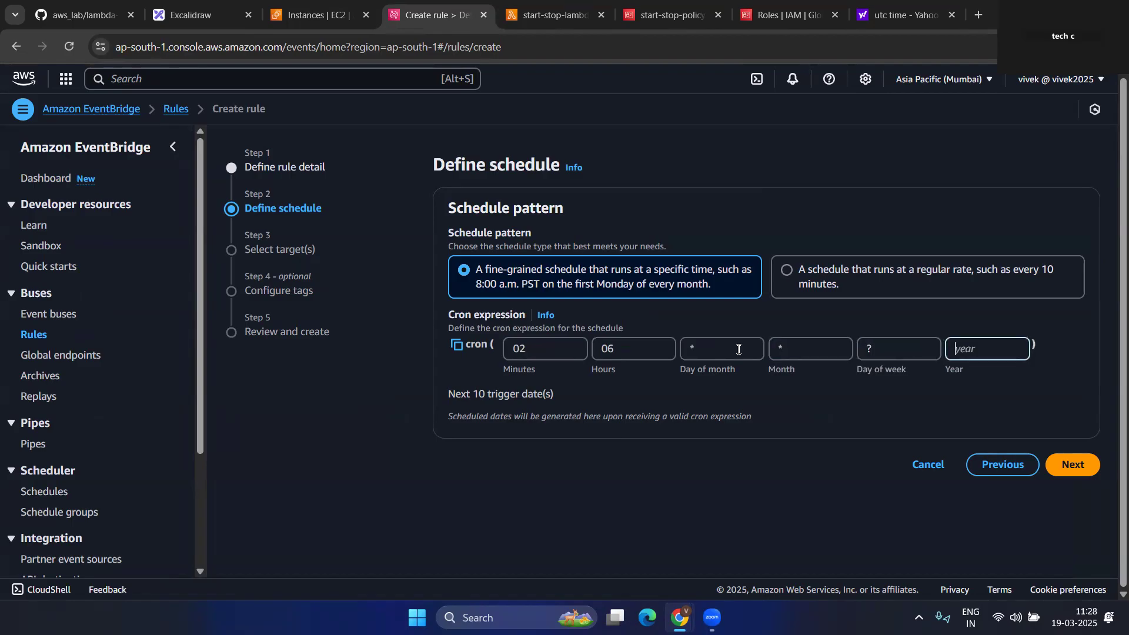
{"action": "type", "text": "*"}
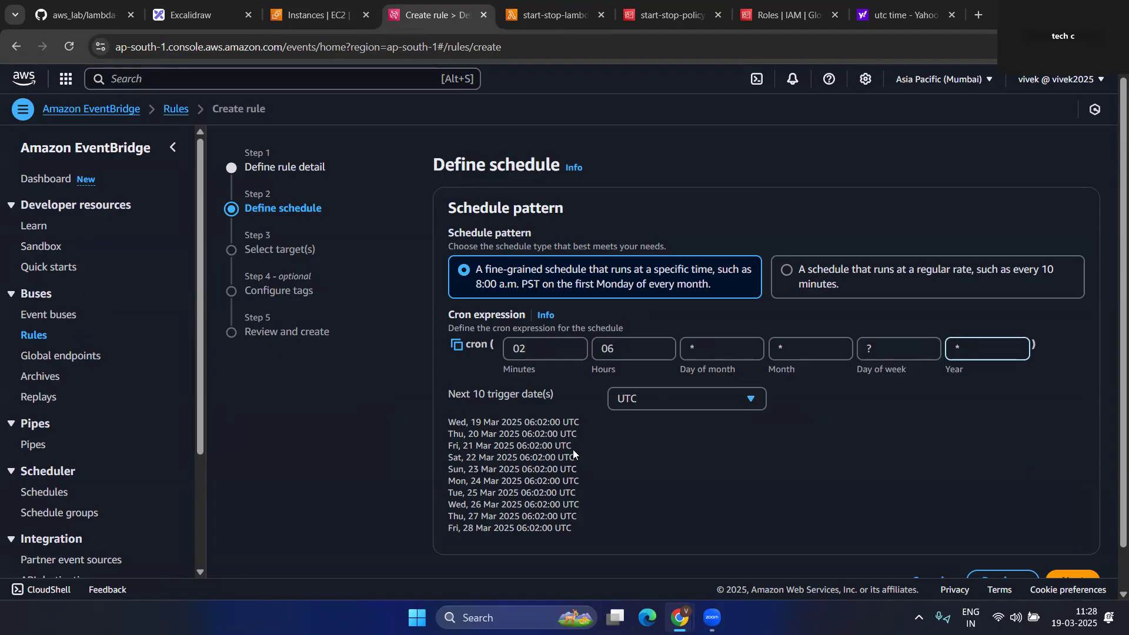
{"action": "scroll", "coordinate": [597, 459], "scroll_direction": "down", "scroll_amount": 1}
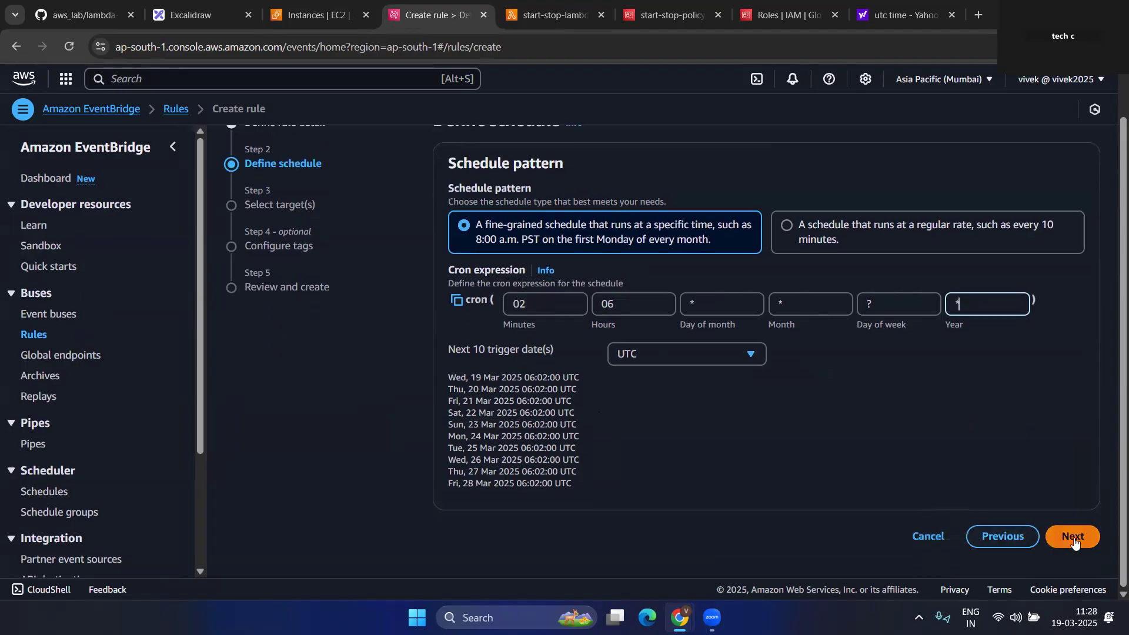
- Set the stop rule's target to the Lambda function start-stop-lambda
{"action": "left_click", "coordinate": [1074, 540]}
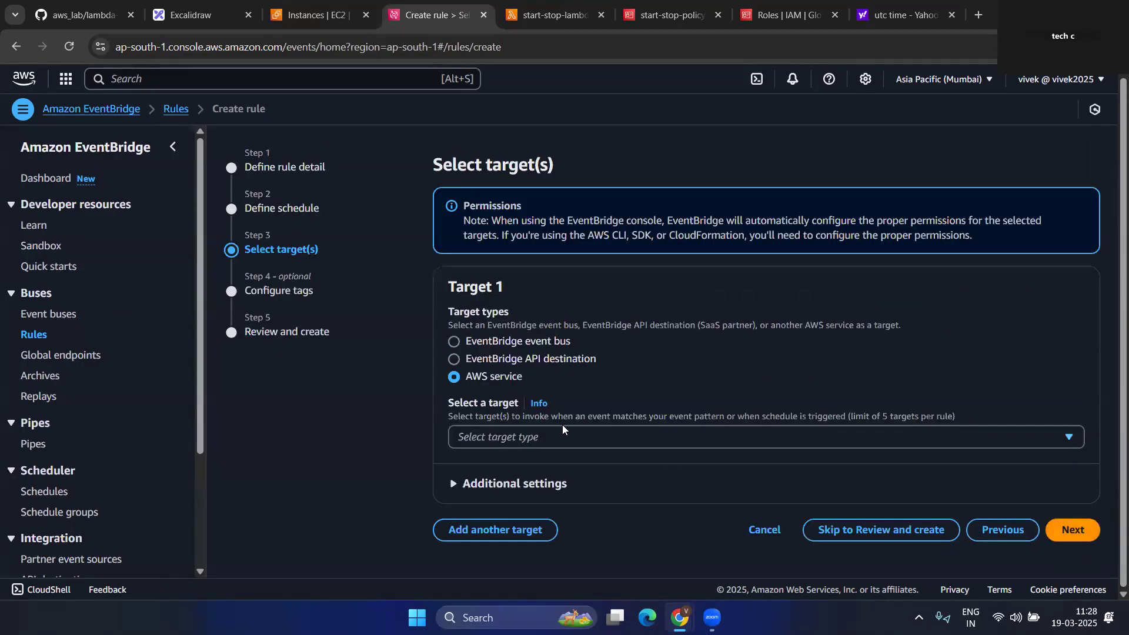
{"action": "left_click", "coordinate": [557, 441]}
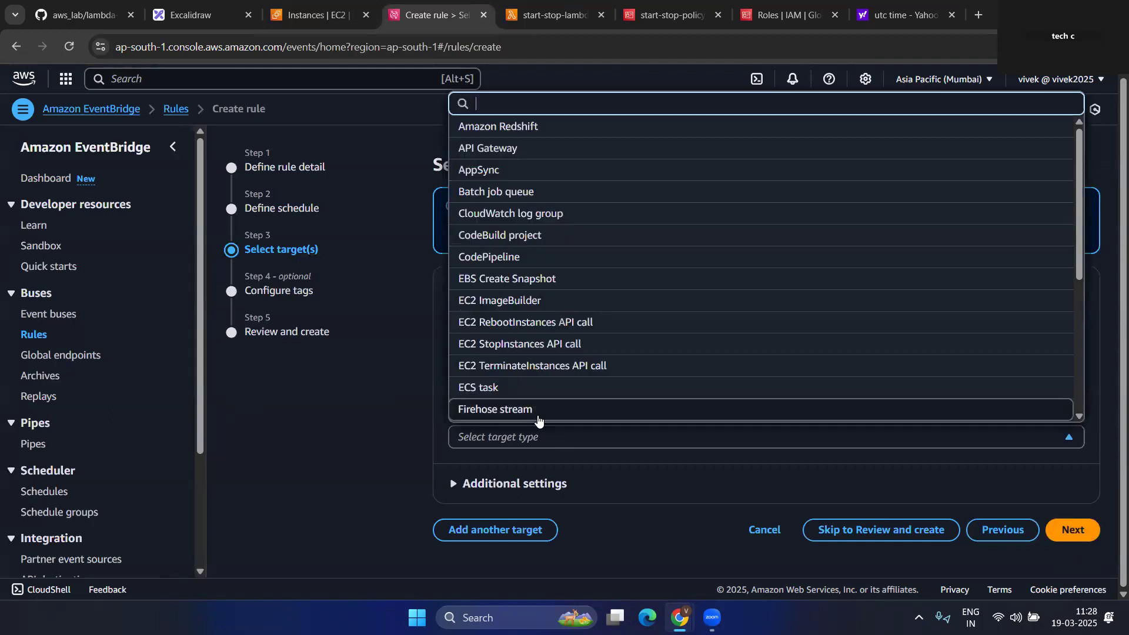
{"action": "type", "text": "la"}
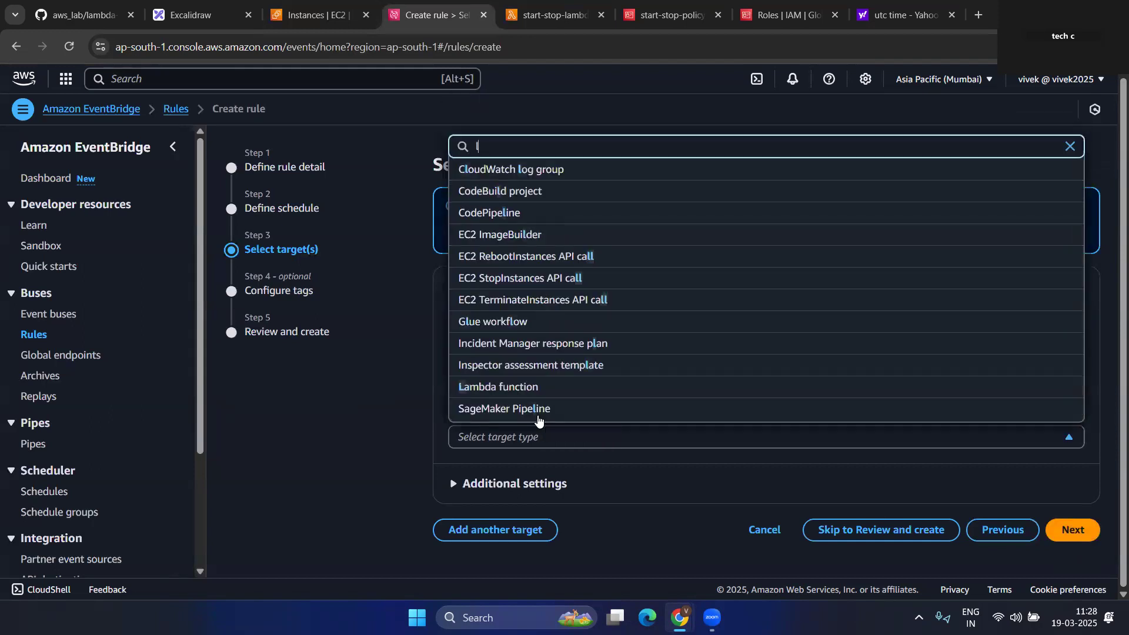
{"action": "left_click", "coordinate": [531, 409]}
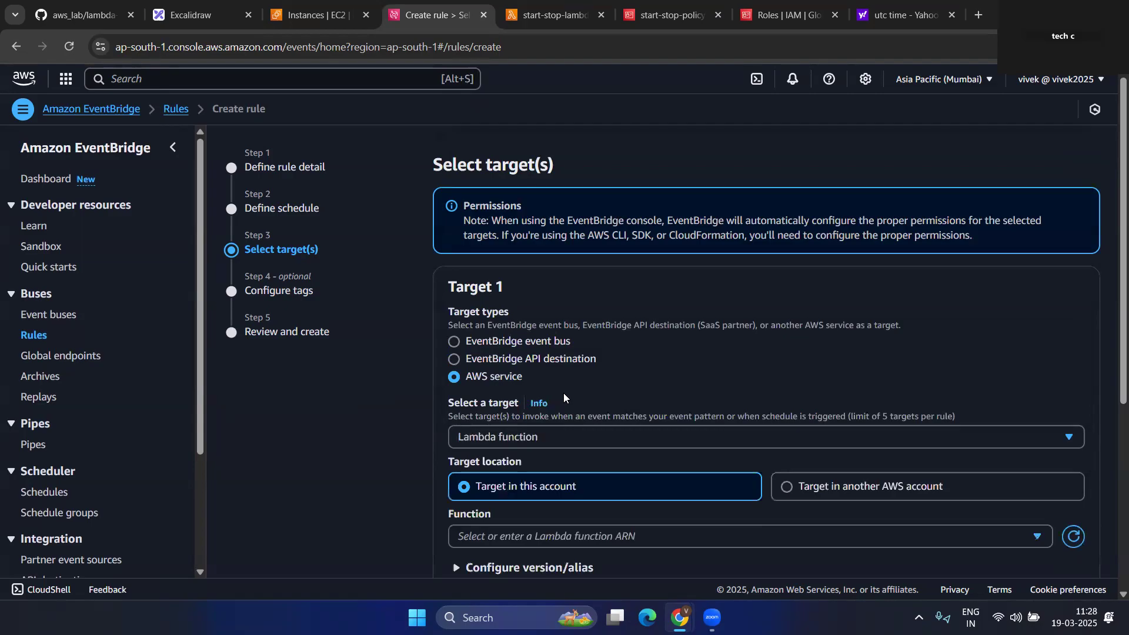
{"action": "scroll", "coordinate": [531, 400], "scroll_direction": "down", "scroll_amount": 4}
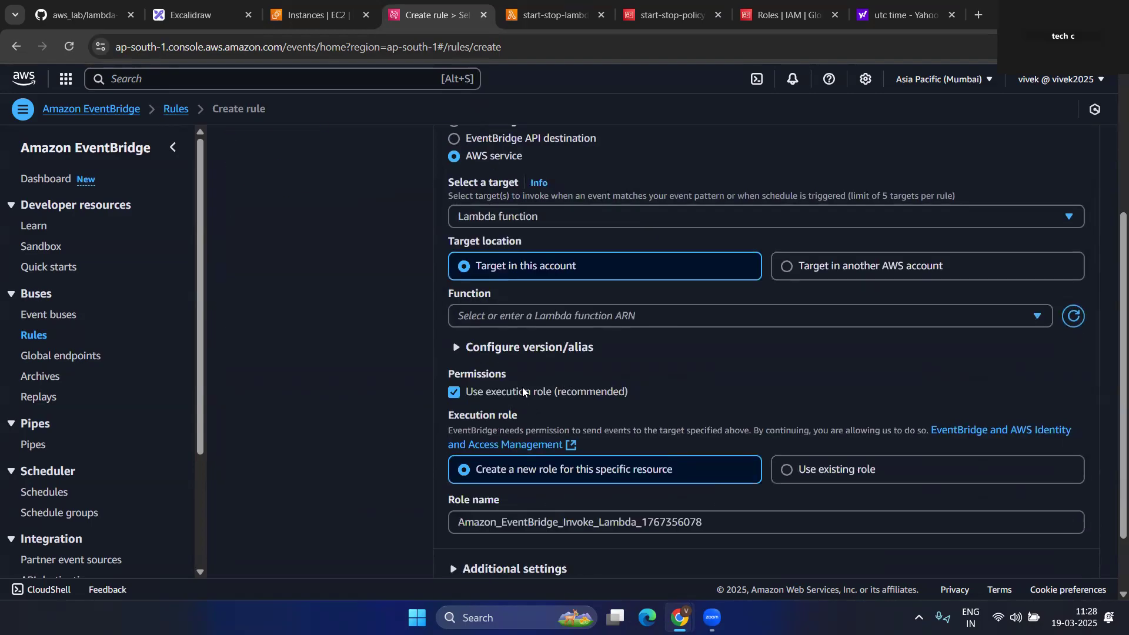
{"action": "left_click", "coordinate": [553, 316]}
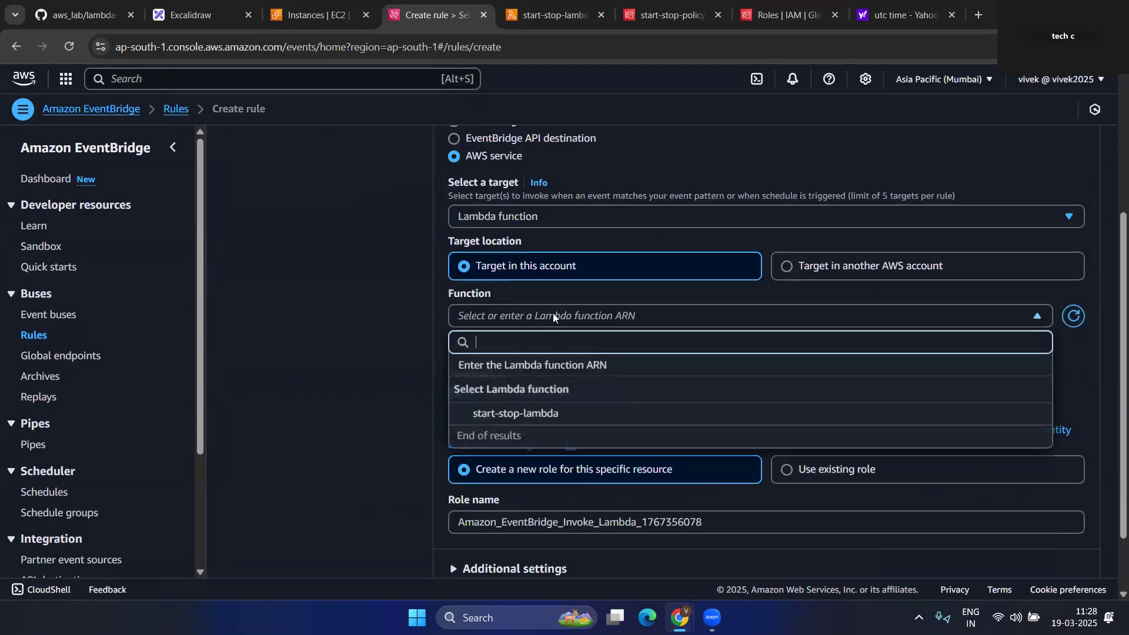
{"action": "left_click", "coordinate": [512, 414]}
{"action": "scroll", "coordinate": [552, 392], "scroll_direction": "down", "scroll_amount": 2}
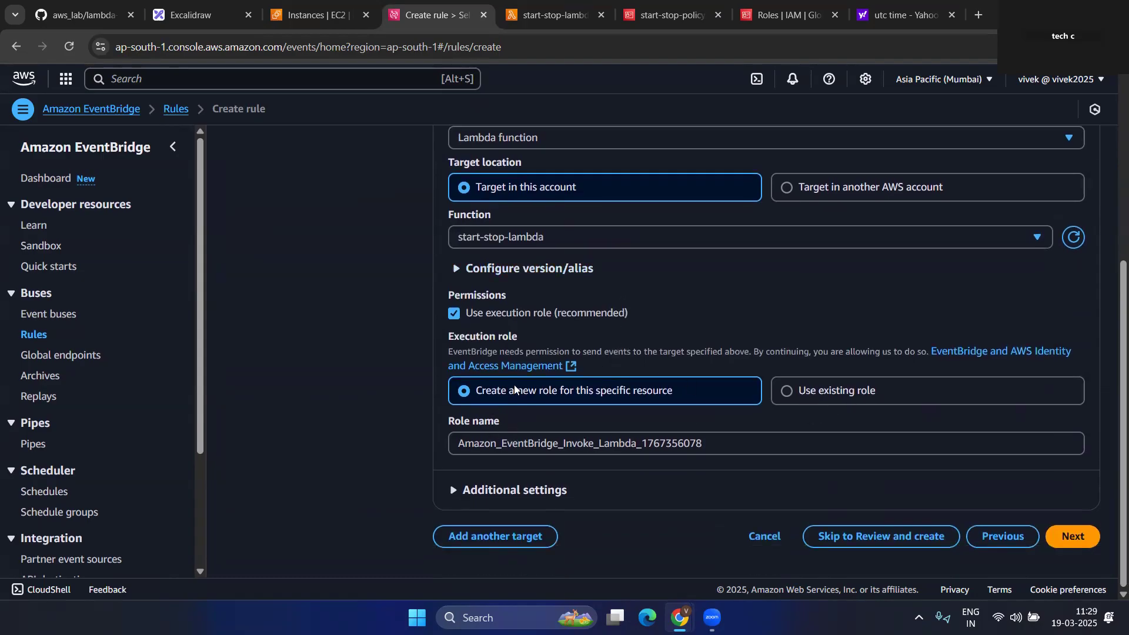
- Skip tags and create the stop_ec2_instances rule, then go to the EC2 instances list
{"action": "left_click", "coordinate": [1072, 538]}
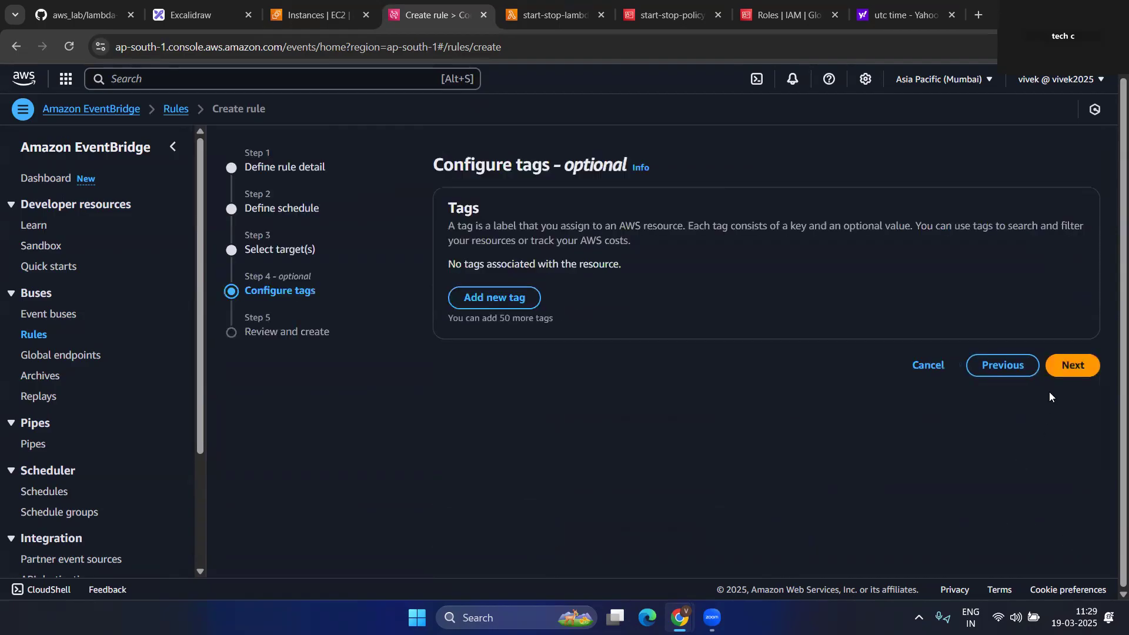
{"action": "left_click", "coordinate": [1073, 364]}
{"action": "scroll", "coordinate": [732, 520], "scroll_direction": "down", "scroll_amount": 3}
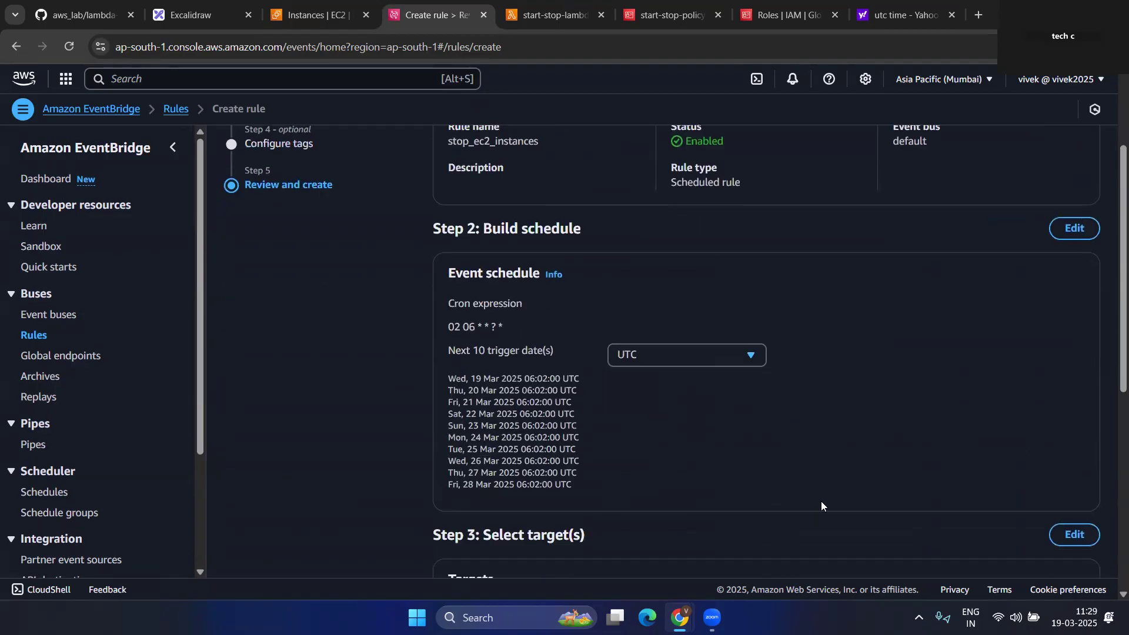
{"action": "scroll", "coordinate": [848, 437], "scroll_direction": "down", "scroll_amount": 3}
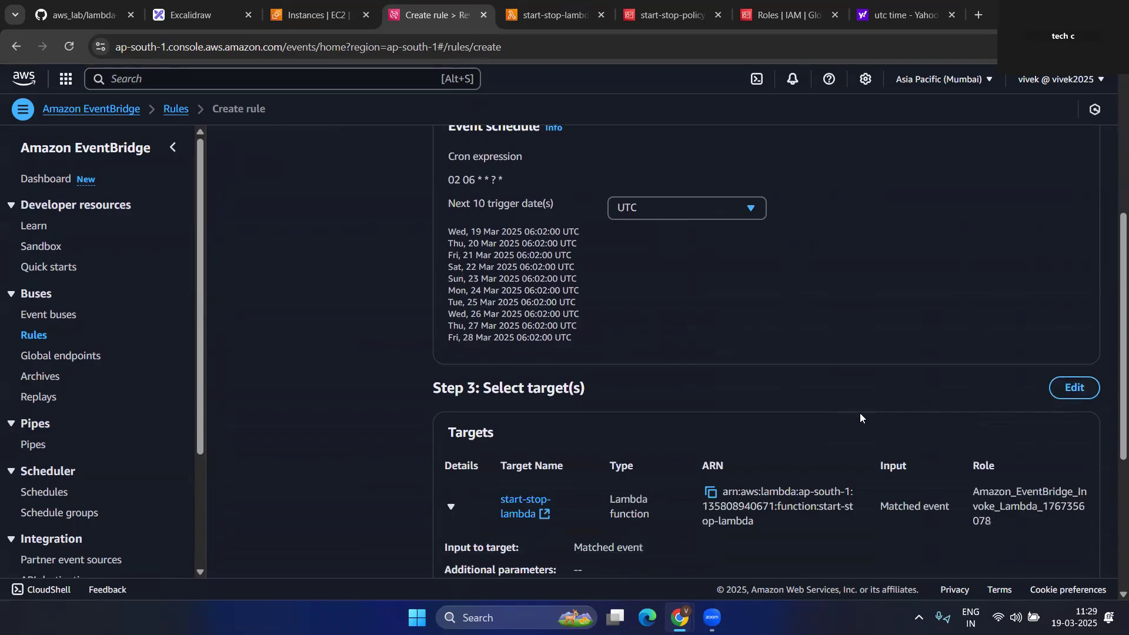
{"action": "scroll", "coordinate": [860, 415], "scroll_direction": "down", "scroll_amount": 5}
{"action": "left_click", "coordinate": [1062, 537]}
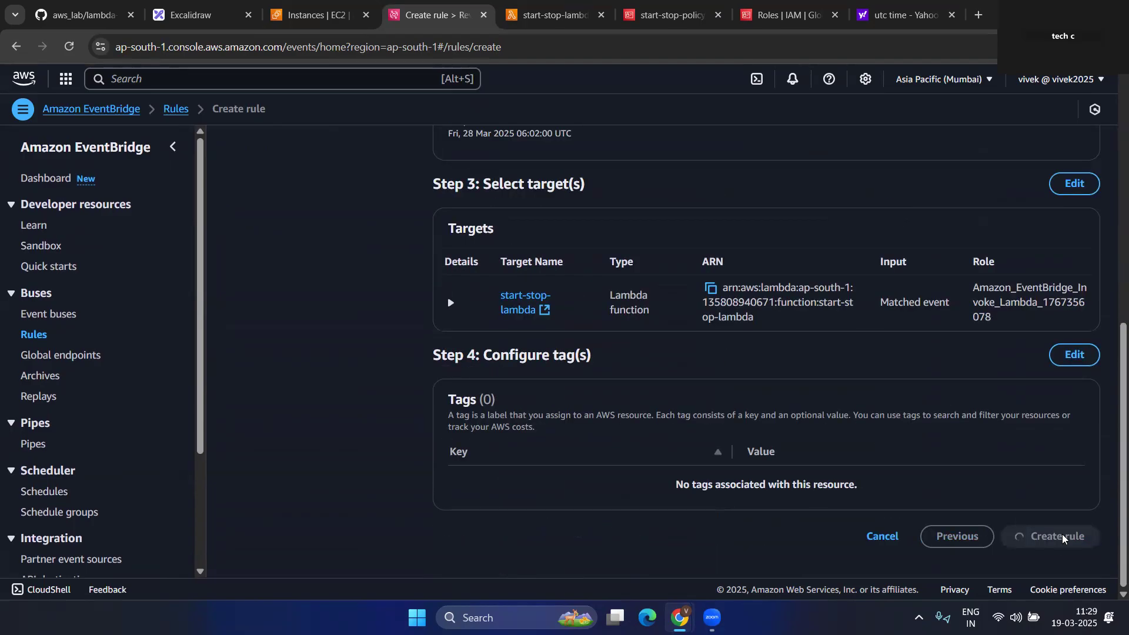
{"action": "left_click", "coordinate": [304, 7]}
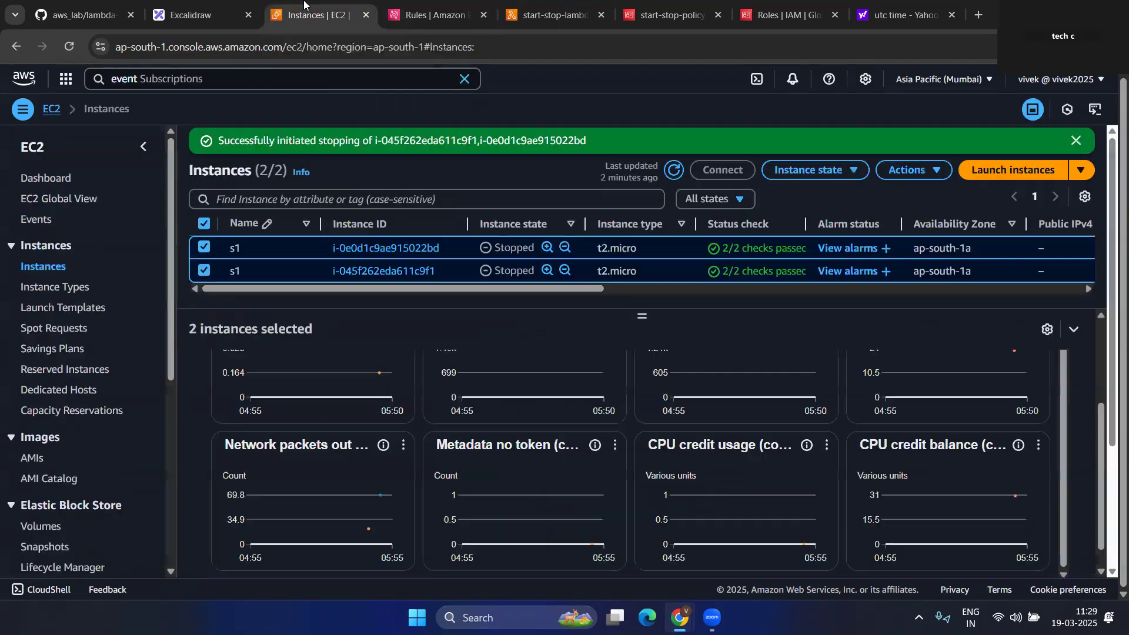
- On start-stop-lambda, add an EventBridge trigger for existing rule stop_ec2_instances, making two triggers
{"action": "left_click", "coordinate": [547, 14]}
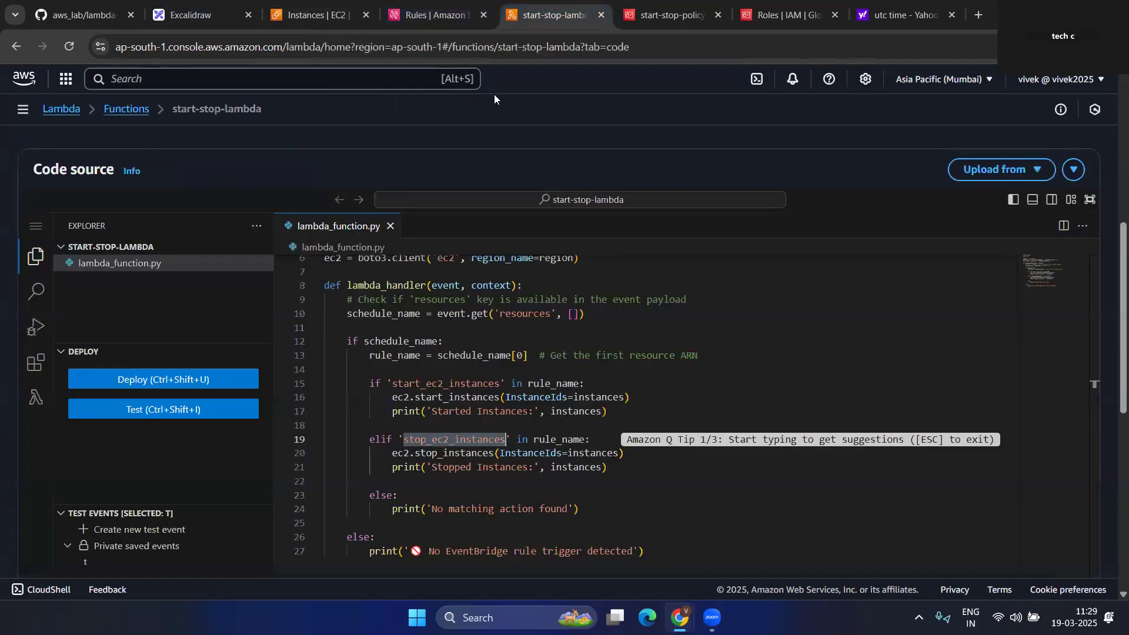
{"action": "scroll", "coordinate": [518, 226], "scroll_direction": "up", "scroll_amount": 3}
{"action": "scroll", "coordinate": [517, 225], "scroll_direction": "up", "scroll_amount": 3}
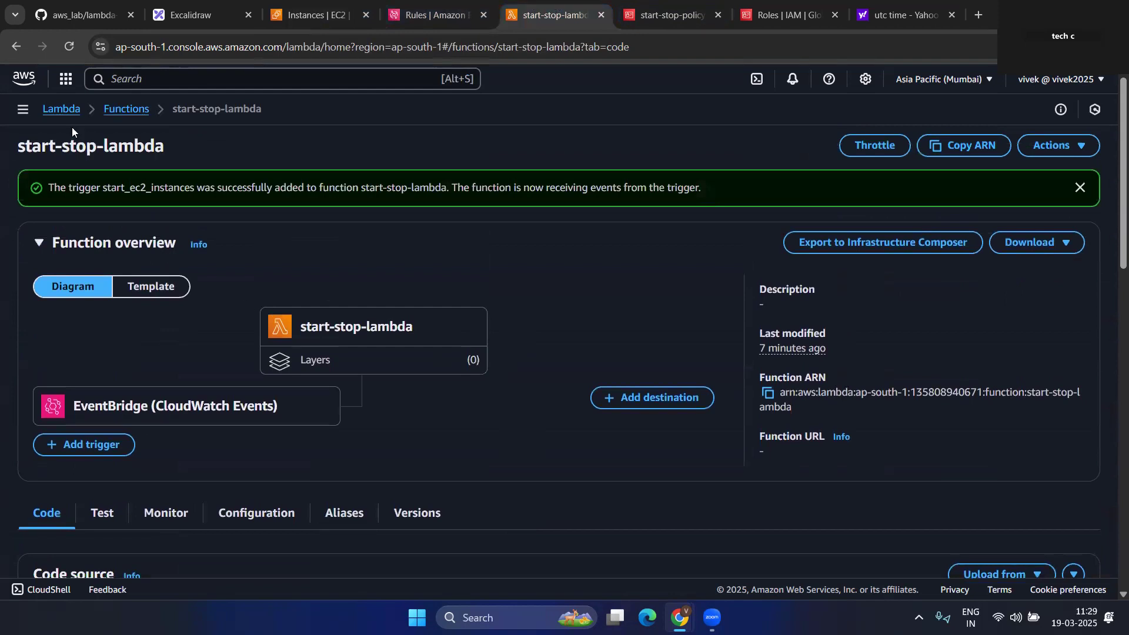
{"action": "left_click", "coordinate": [86, 445]}
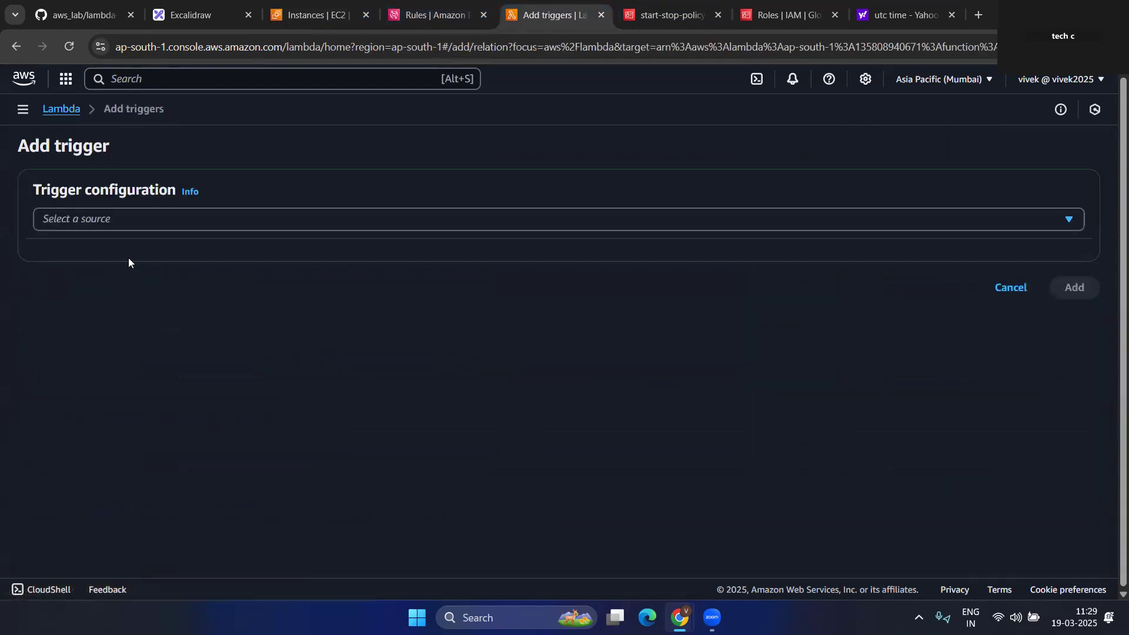
{"action": "left_click", "coordinate": [120, 222]}
{"action": "type", "text": "eve"}
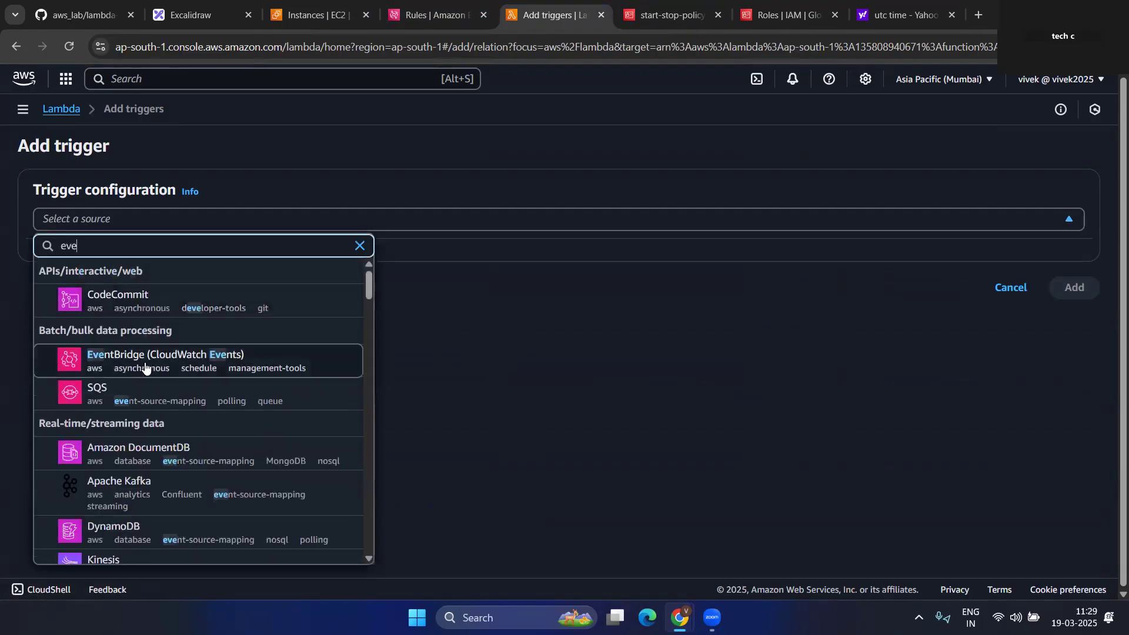
{"action": "left_click", "coordinate": [145, 360]}
{"action": "left_click", "coordinate": [82, 370]}
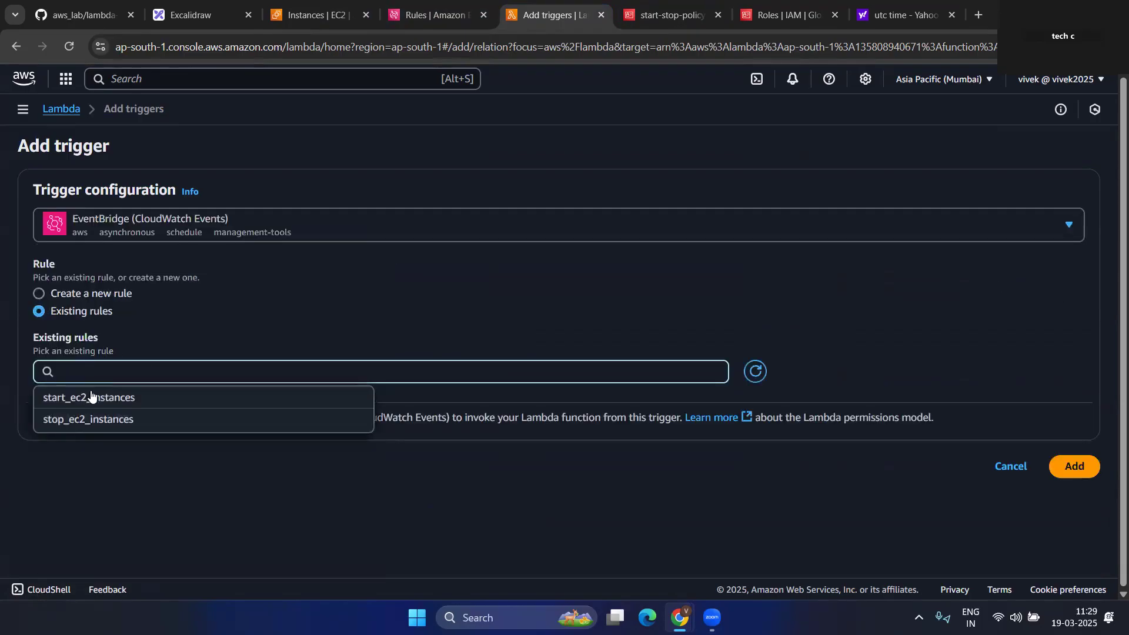
{"action": "left_click", "coordinate": [93, 421]}
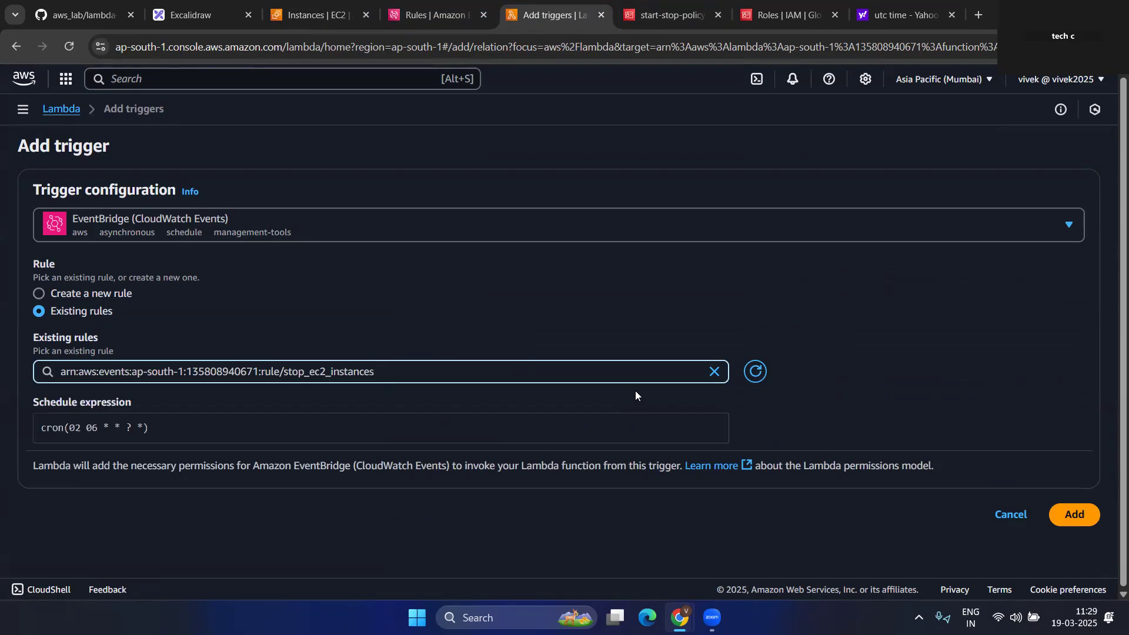
{"action": "left_click", "coordinate": [1080, 514]}
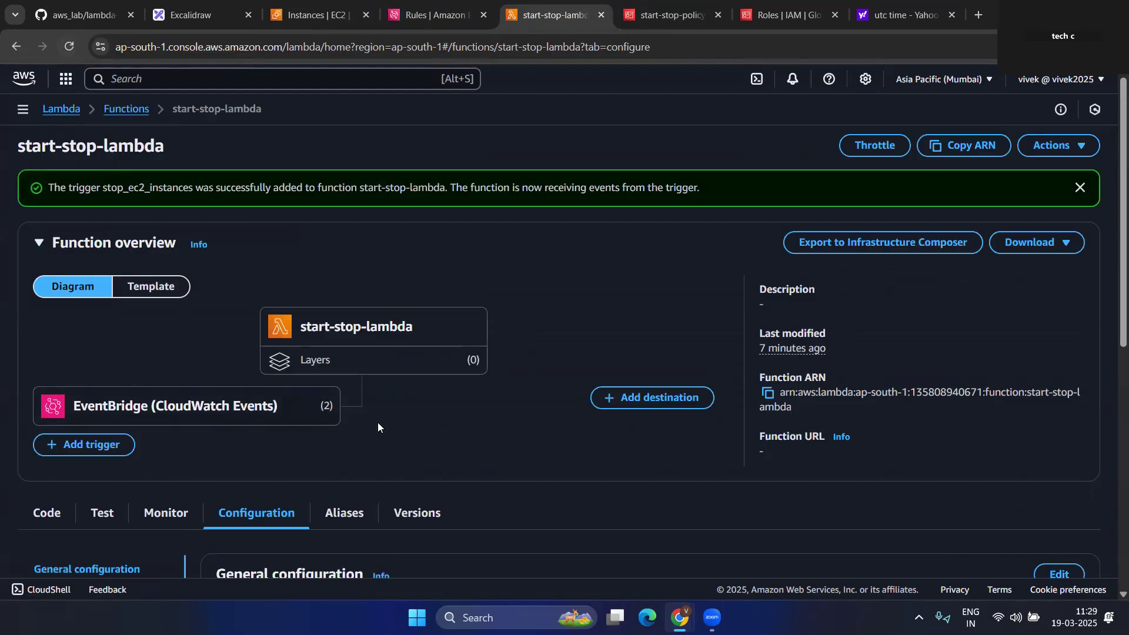
{"action": "scroll", "coordinate": [477, 425], "scroll_direction": "down", "scroll_amount": 3}
{"action": "scroll", "coordinate": [79, 511], "scroll_direction": "down", "scroll_amount": 2}
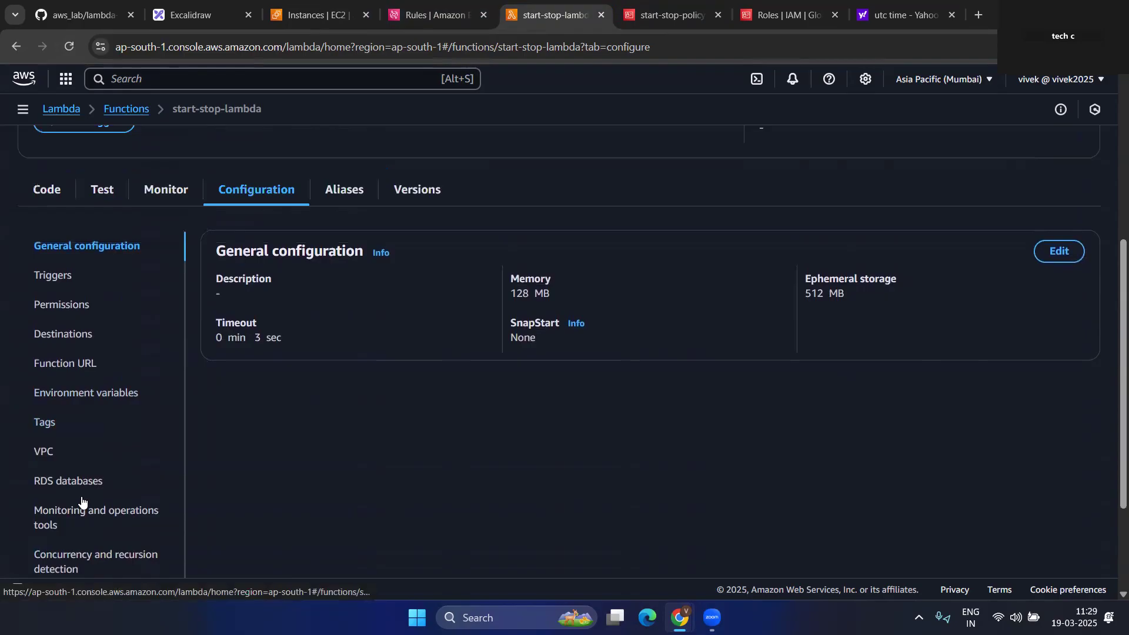
- Look over the start-stop-lambda function code, then return to the EC2 Instances tab
{"action": "scroll", "coordinate": [83, 504], "scroll_direction": "up", "scroll_amount": 3}
{"action": "left_click", "coordinate": [42, 368]}
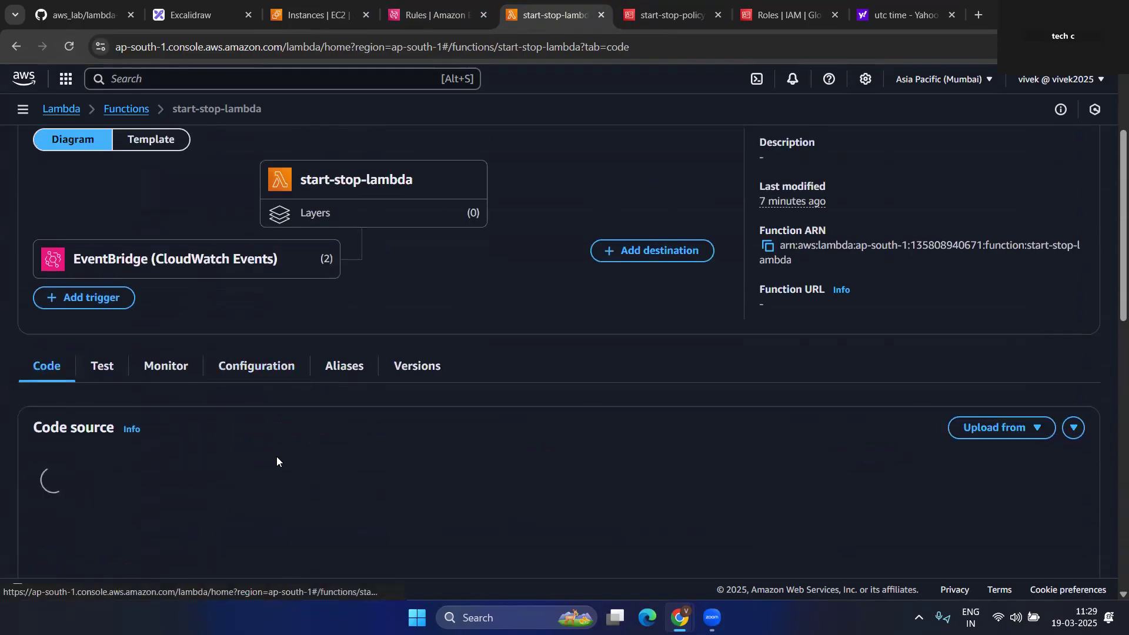
{"action": "scroll", "coordinate": [276, 456], "scroll_direction": "down", "scroll_amount": 4}
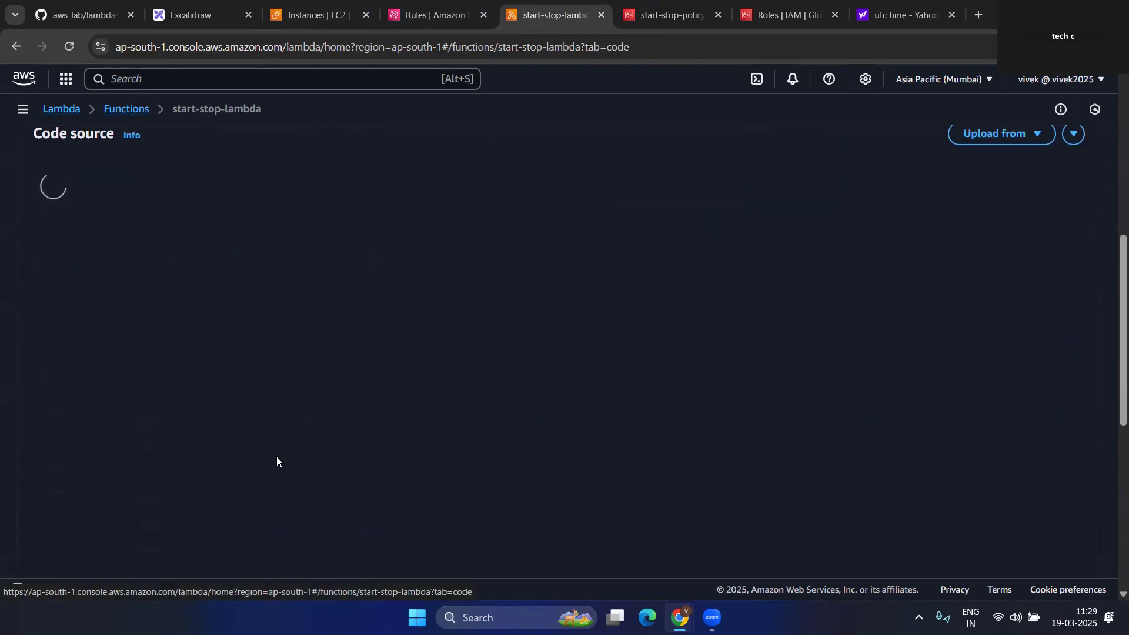
{"action": "scroll", "coordinate": [277, 456], "scroll_direction": "up", "scroll_amount": 5}
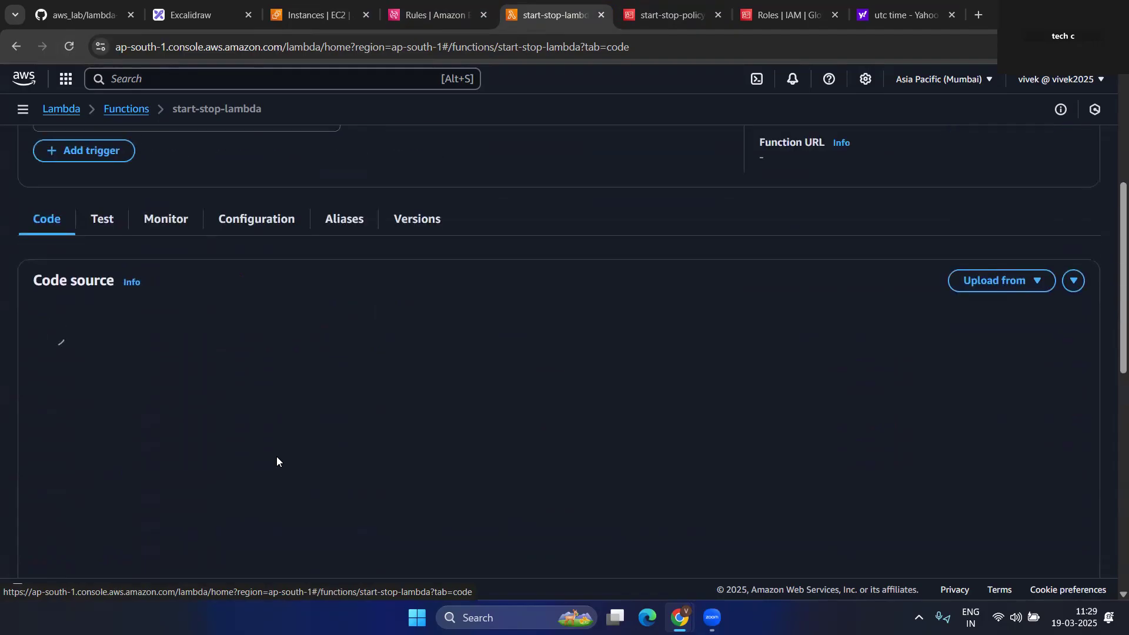
{"action": "left_click", "coordinate": [426, 5]}
{"action": "left_click", "coordinate": [306, 6]}
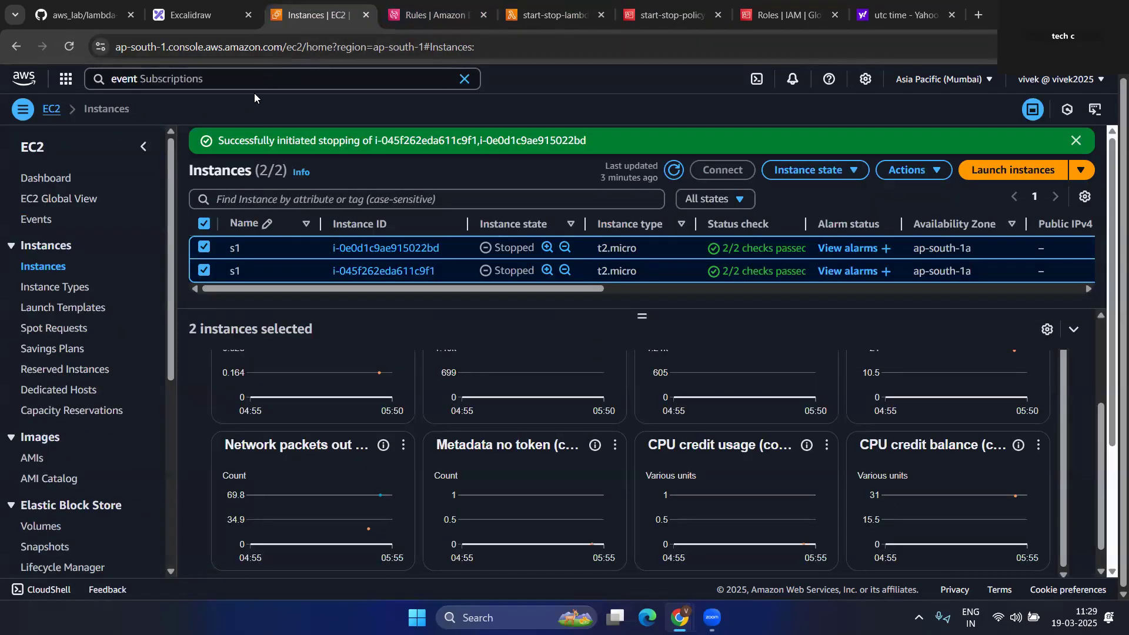
- Replace the service search with 'cloudw' and open CloudWatch in a new tab
{"action": "left_click_drag", "start_coordinate": [194, 79], "coordinate": [95, 124]}
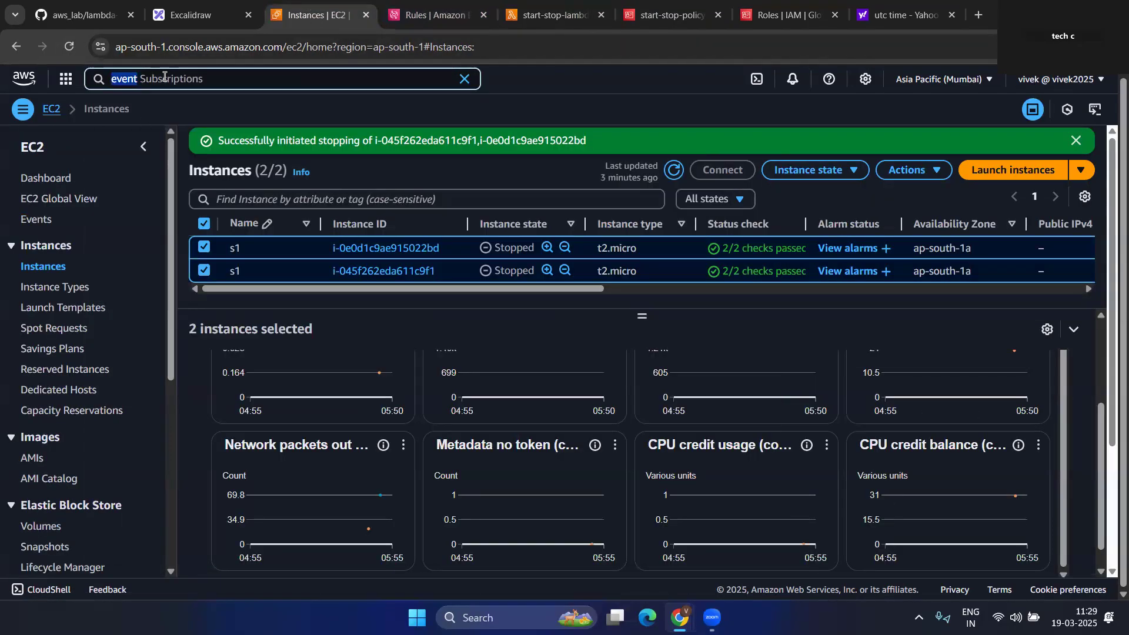
{"action": "key", "text": "BackSpace"}
{"action": "type", "text": "cloudw"}
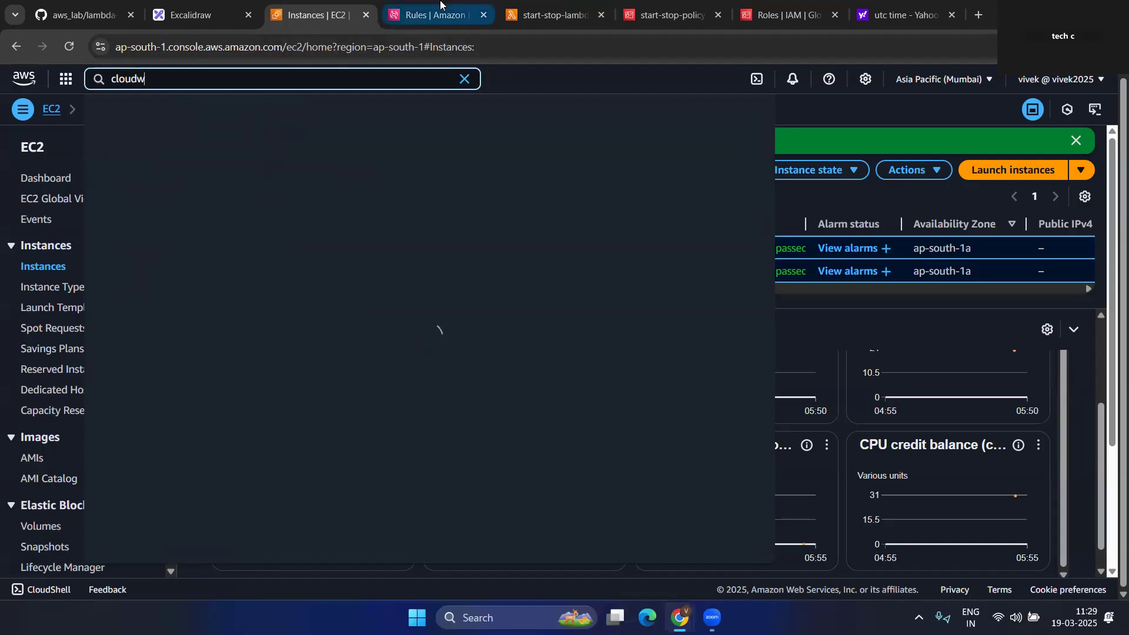
{"action": "right_click", "coordinate": [362, 157]}
{"action": "left_click", "coordinate": [405, 174]}
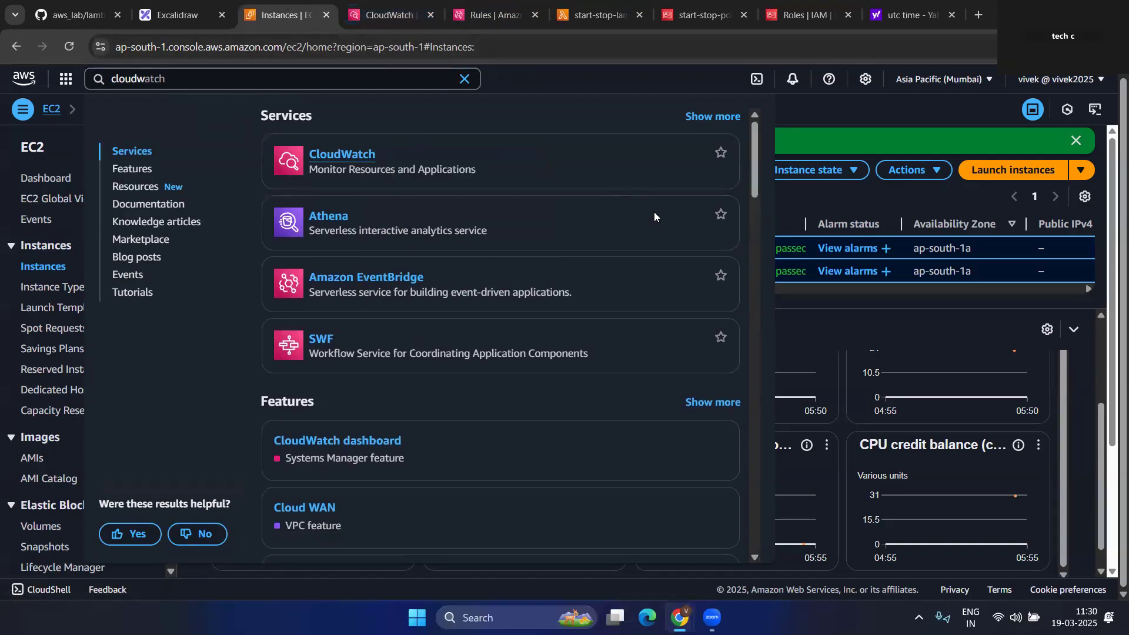
{"action": "left_click", "coordinate": [820, 298]}
- Refresh the instance list until both s1 instances show Running
{"action": "left_click", "coordinate": [674, 171]}
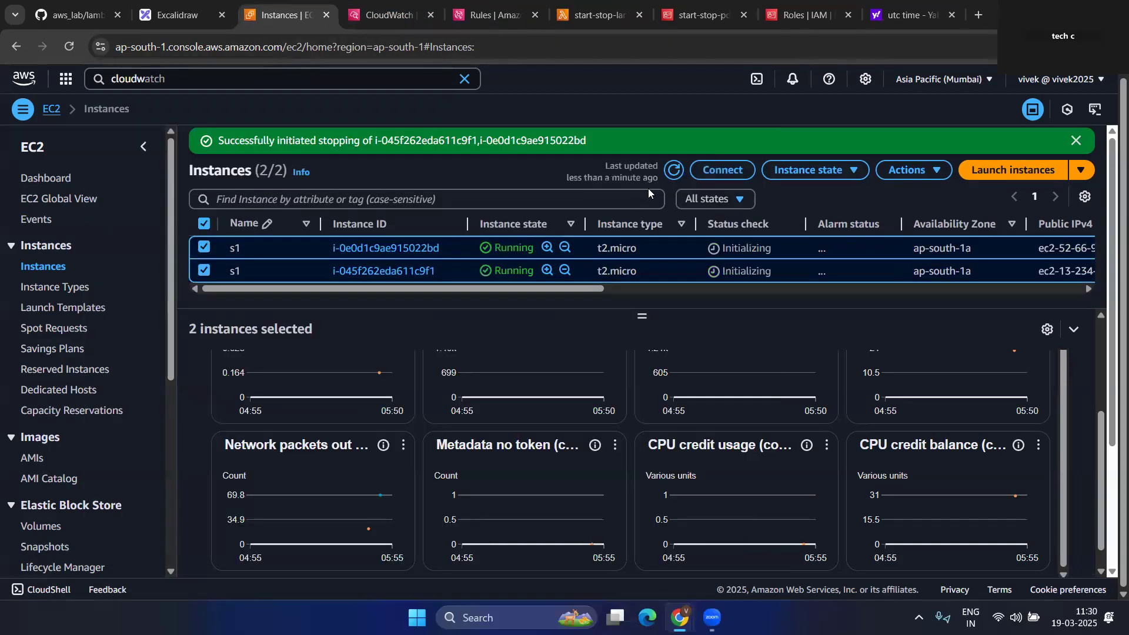
{"action": "left_click", "coordinate": [673, 170]}
{"action": "left_click", "coordinate": [673, 171]}
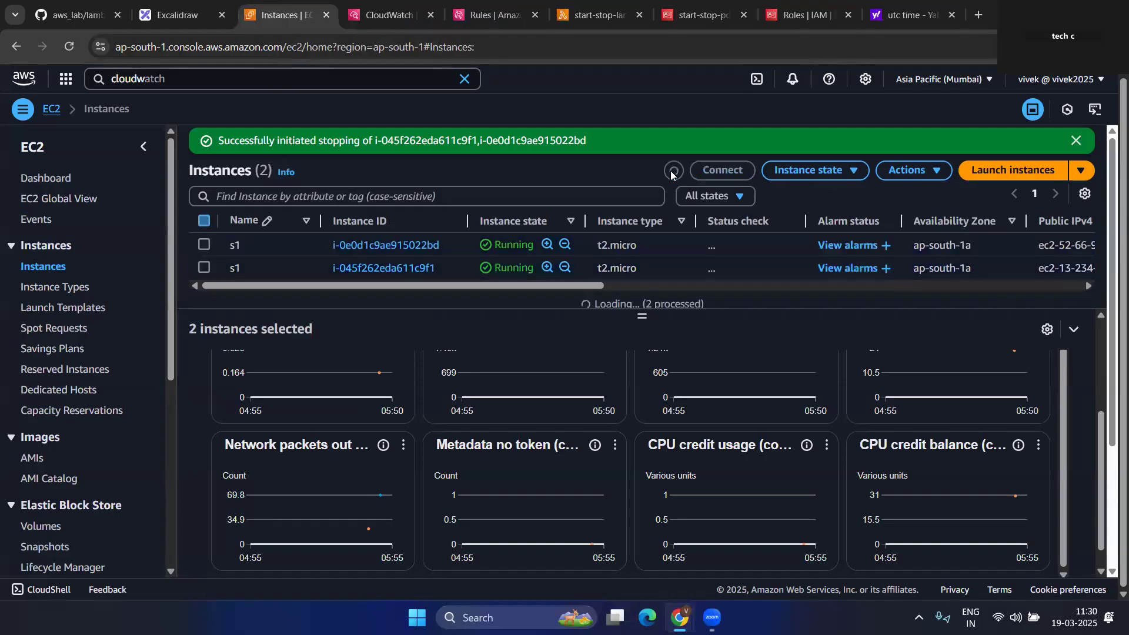
{"action": "double_click", "coordinate": [512, 248]}
{"action": "left_click_drag", "start_coordinate": [533, 271], "coordinate": [518, 271]}
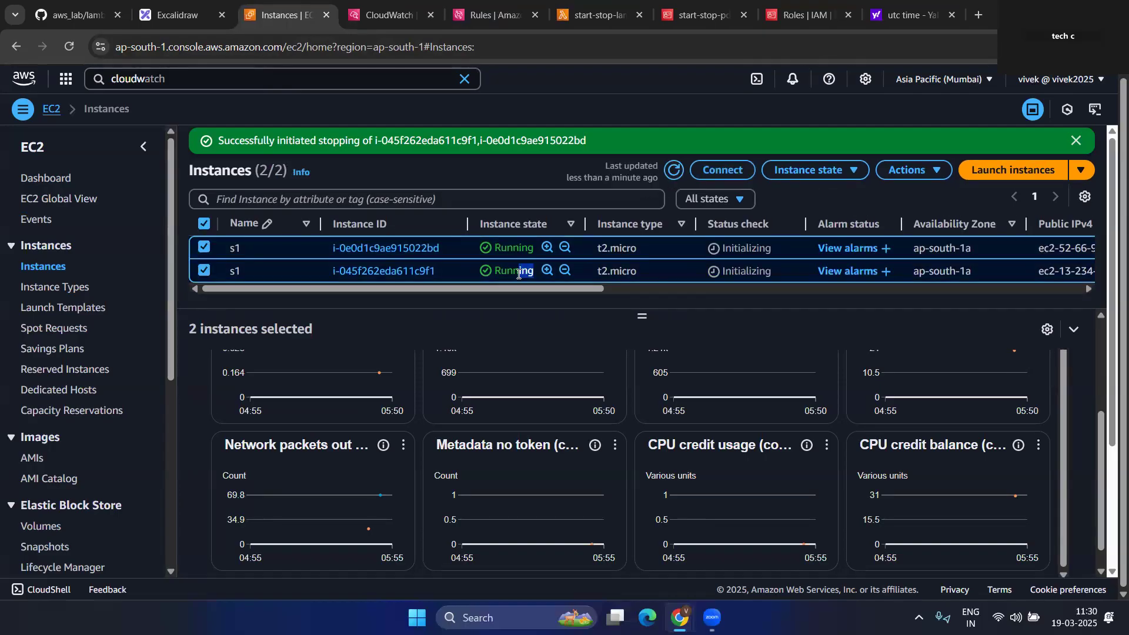
- Check the current UTC time on Yahoo, then return to EC2 Instances
{"action": "left_click", "coordinate": [905, 15]}
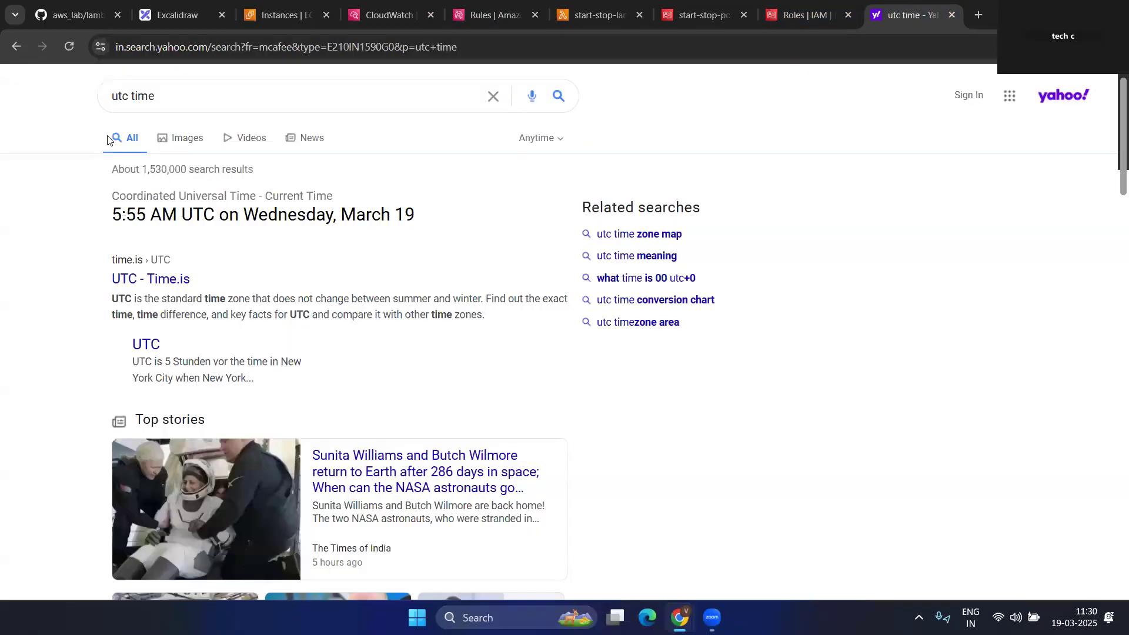
{"action": "left_click", "coordinate": [69, 47]}
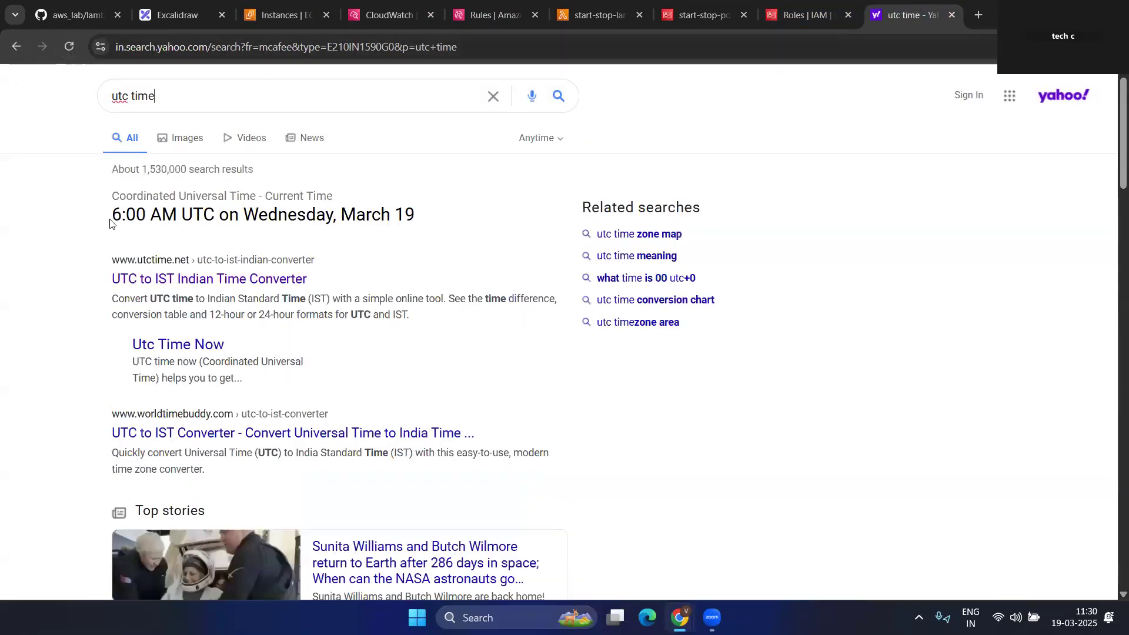
{"action": "left_click", "coordinate": [281, 5]}
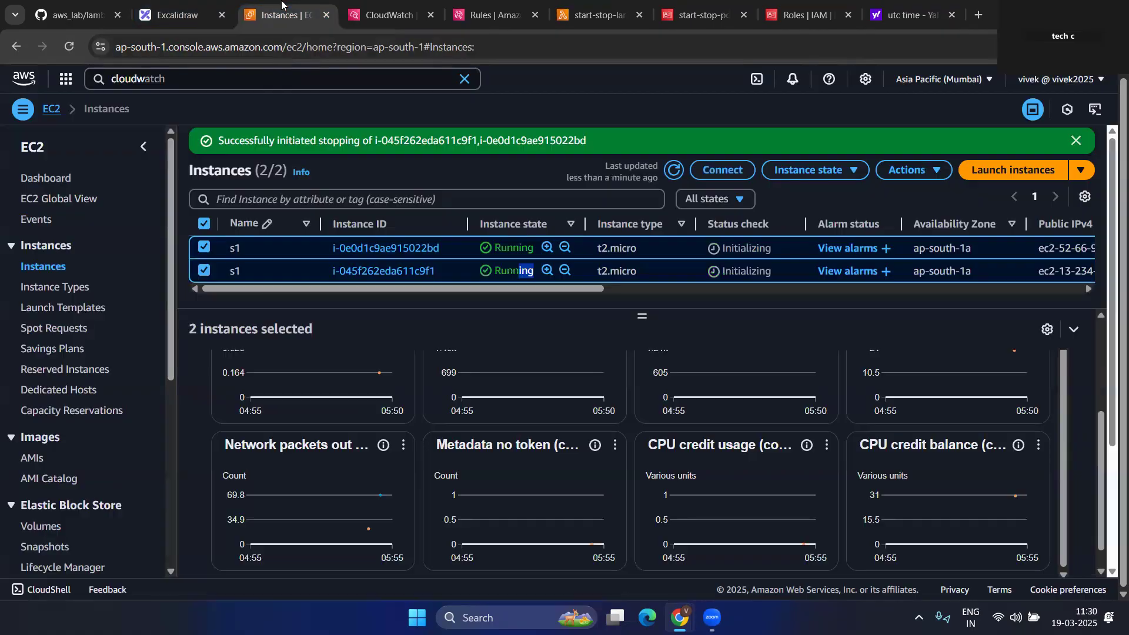
- Refresh the instances and dismiss the green stopping success banner
{"action": "left_click", "coordinate": [520, 319]}
{"action": "mouse_move", "coordinate": [526, 374]}
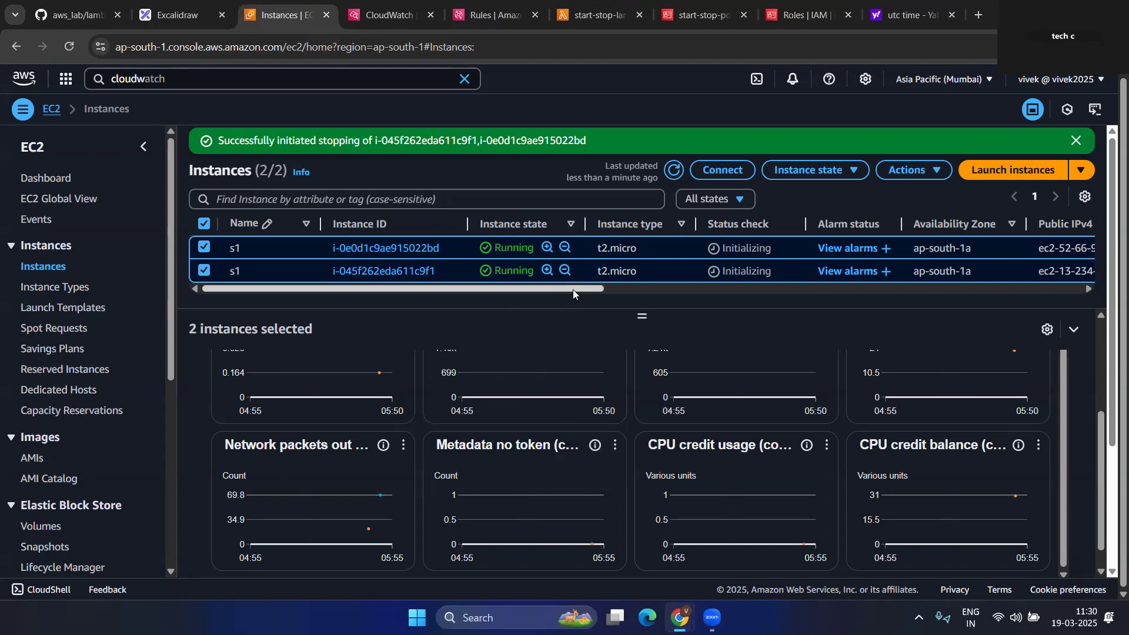
{"action": "left_click", "coordinate": [674, 170]}
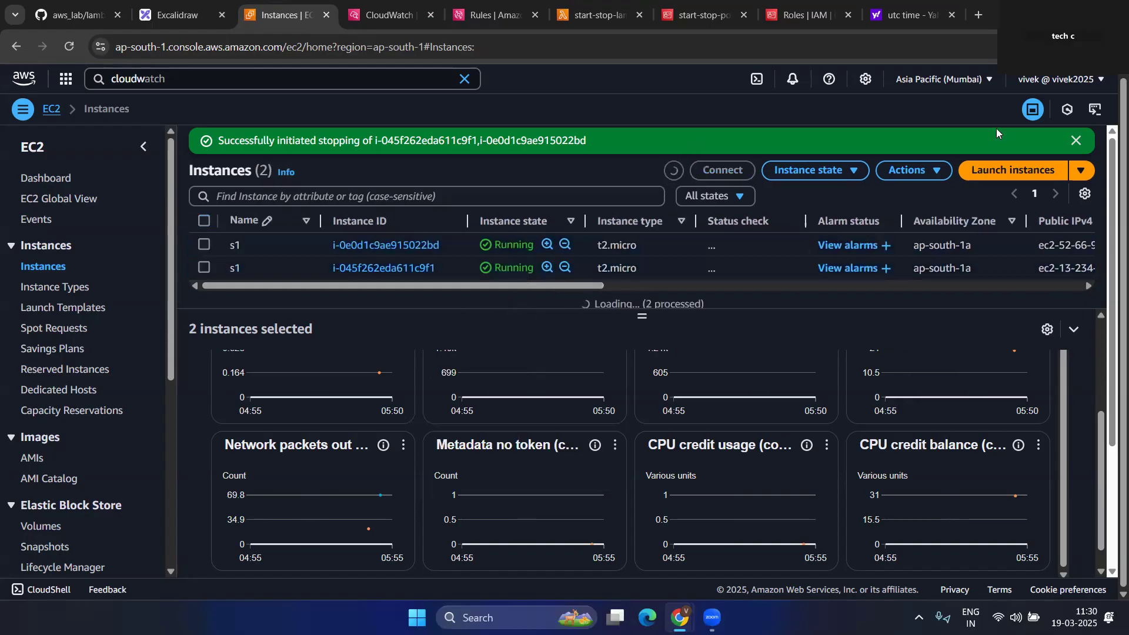
{"action": "left_click", "coordinate": [1077, 142]}
{"action": "left_click", "coordinate": [681, 146]}
- Move through the Excalidraw and EC2 tabs to the CloudWatch overview
{"action": "left_click", "coordinate": [175, 3]}
{"action": "left_click", "coordinate": [276, 5]}
{"action": "left_click", "coordinate": [385, 3]}
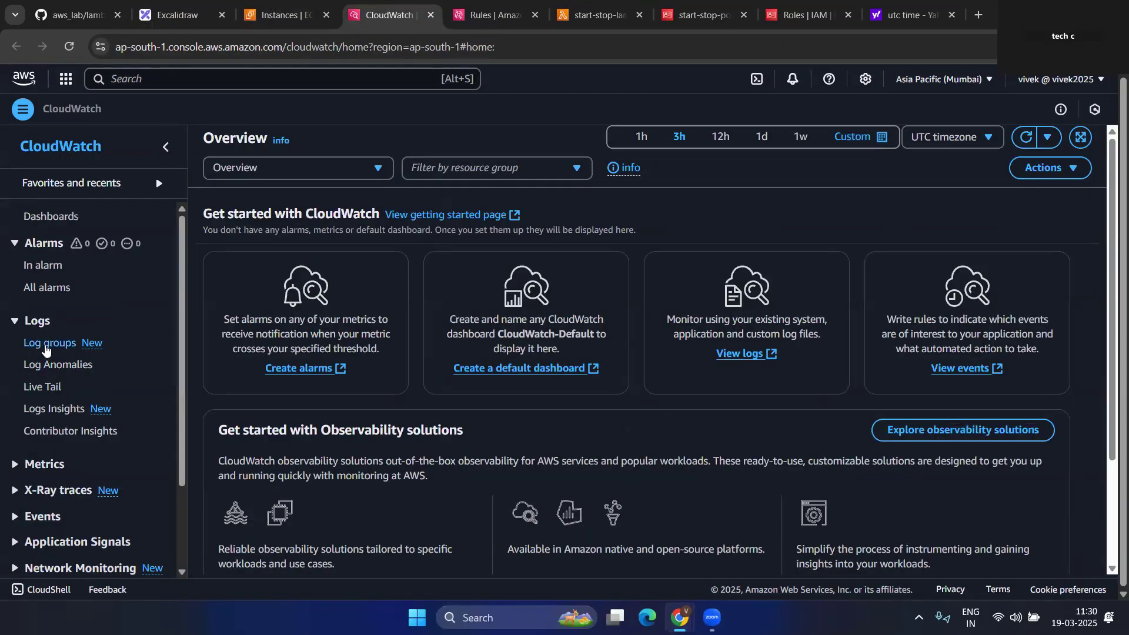
- Open the /aws/lambda/start-stop-lambda log group and its newest 05:59:08 log stream
{"action": "left_click", "coordinate": [45, 349]}
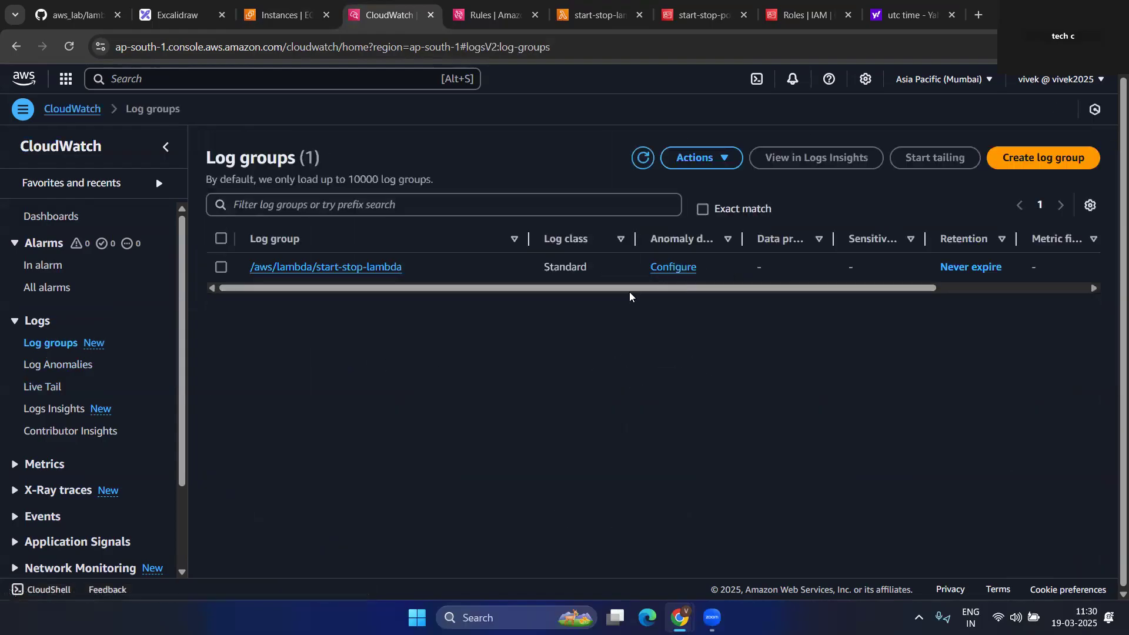
{"action": "left_click", "coordinate": [355, 271]}
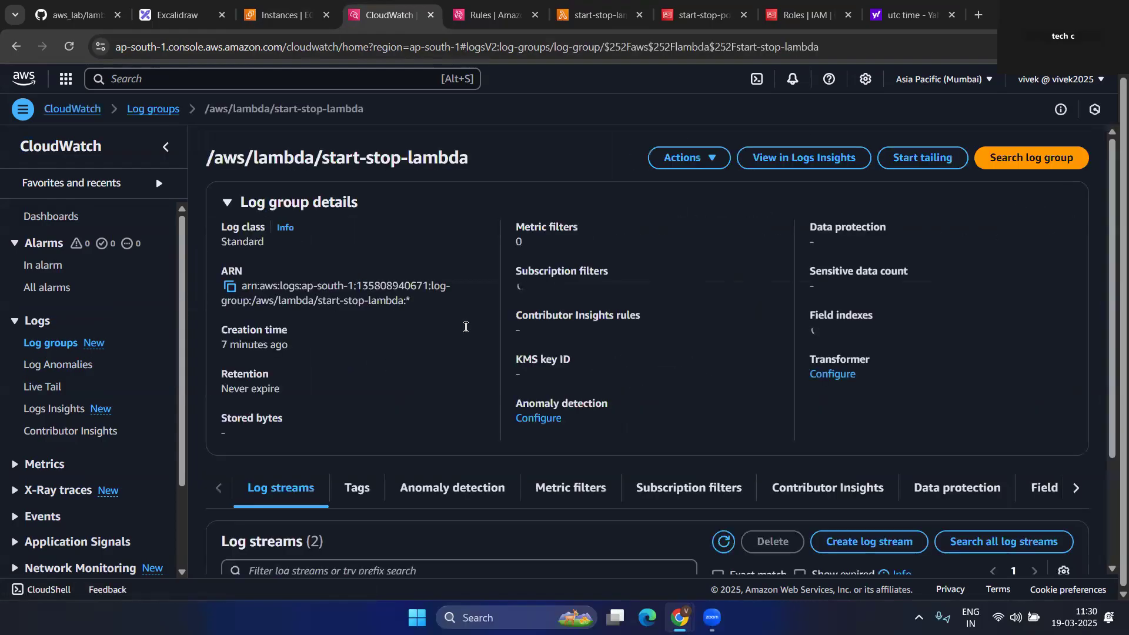
{"action": "scroll", "coordinate": [500, 341], "scroll_direction": "down", "scroll_amount": 3}
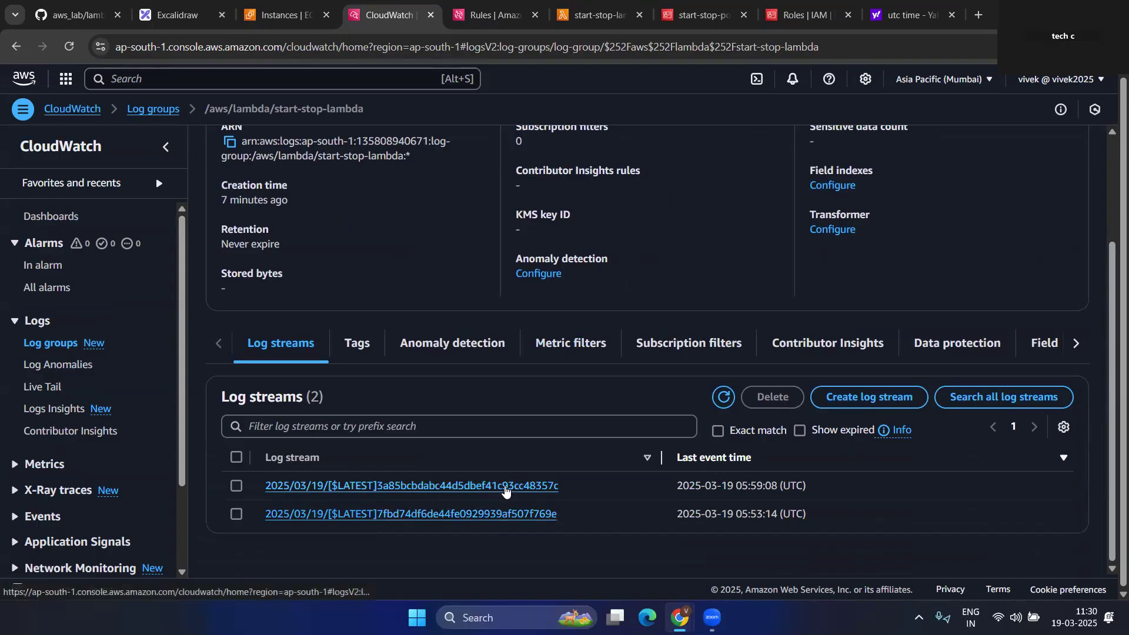
{"action": "left_click", "coordinate": [505, 488]}
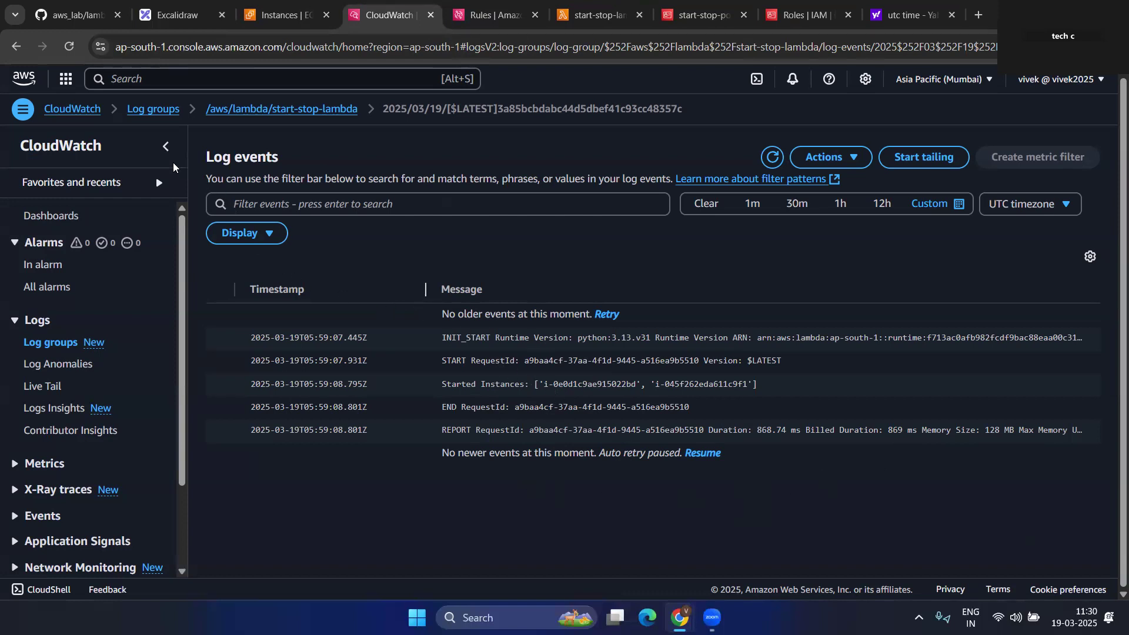
- Open the 05:53:14 log stream and highlight its 'No EventBridge rule trigger detected' message
{"action": "left_click", "coordinate": [16, 47]}
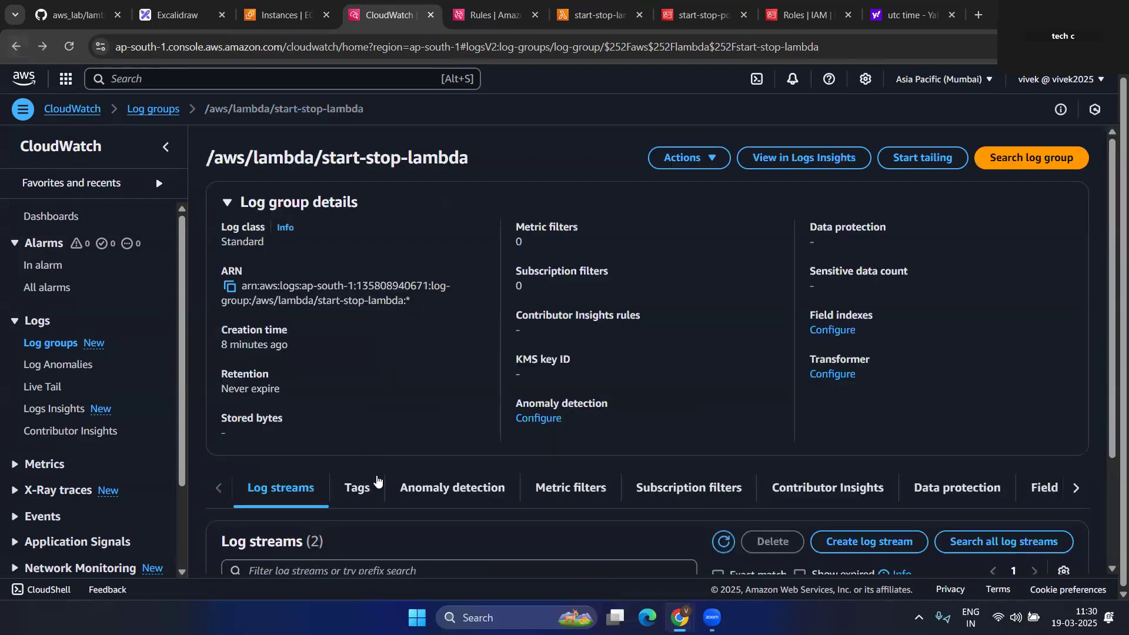
{"action": "scroll", "coordinate": [376, 481], "scroll_direction": "down", "scroll_amount": 3}
{"action": "left_click", "coordinate": [433, 515]}
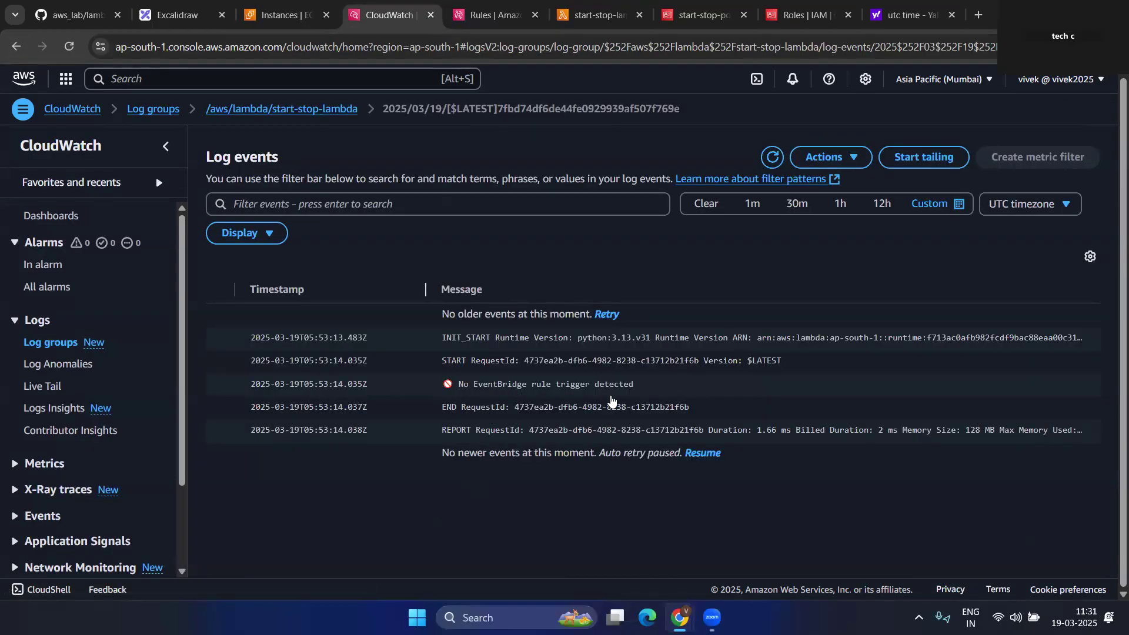
{"action": "left_click_drag", "start_coordinate": [636, 388], "coordinate": [599, 390]}
{"action": "left_click_drag", "start_coordinate": [457, 388], "coordinate": [640, 389]}
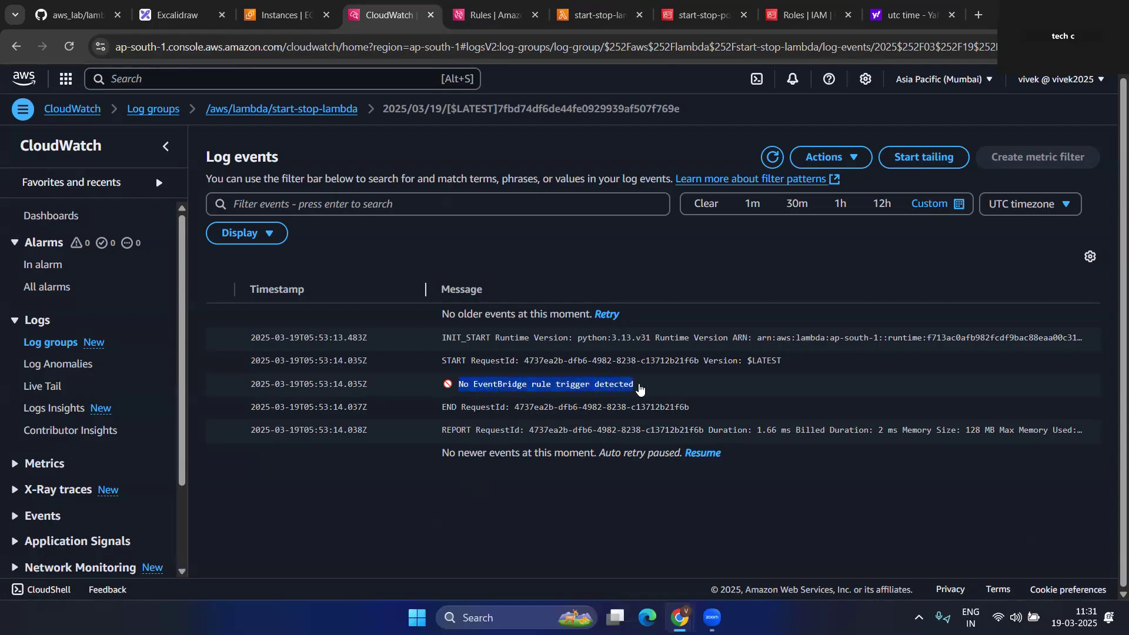
{"action": "left_click", "coordinate": [262, 7]}
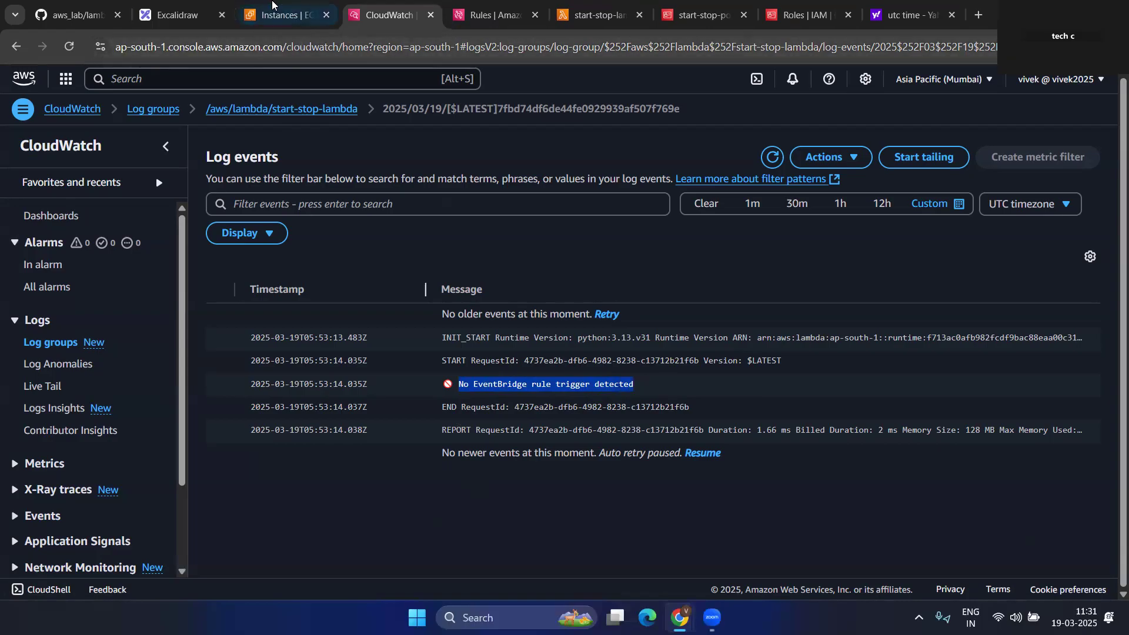
{"action": "left_click", "coordinate": [412, 7]}
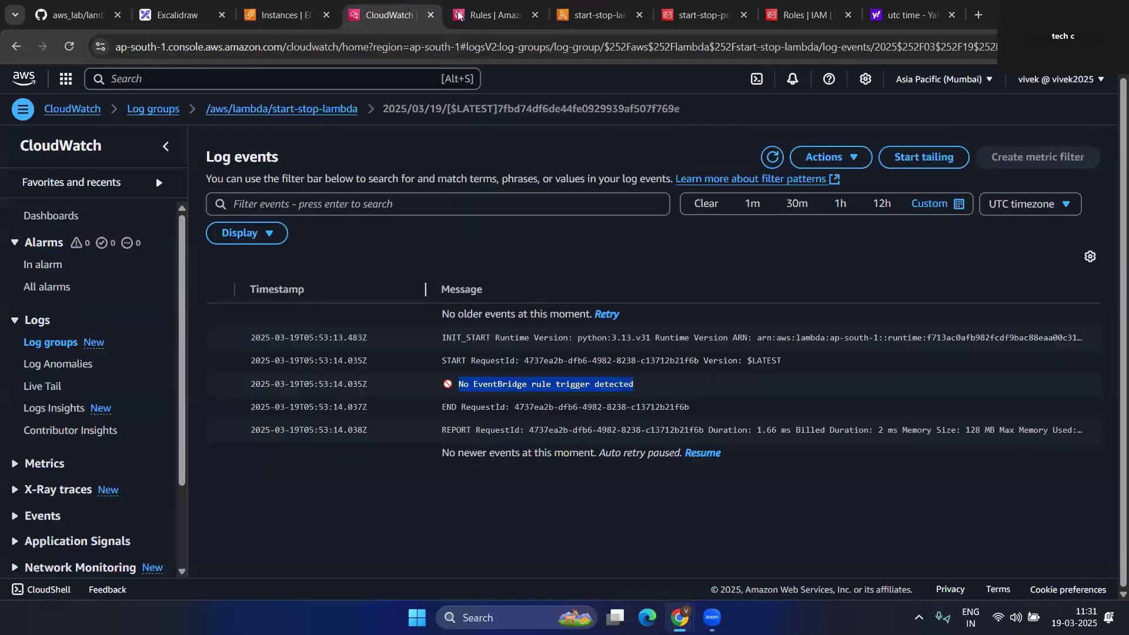
- Deploy the start-stop-lambda code to confirm there are no pending changes
{"action": "left_click", "coordinate": [596, 5]}
{"action": "scroll", "coordinate": [457, 372], "scroll_direction": "down", "scroll_amount": 6}
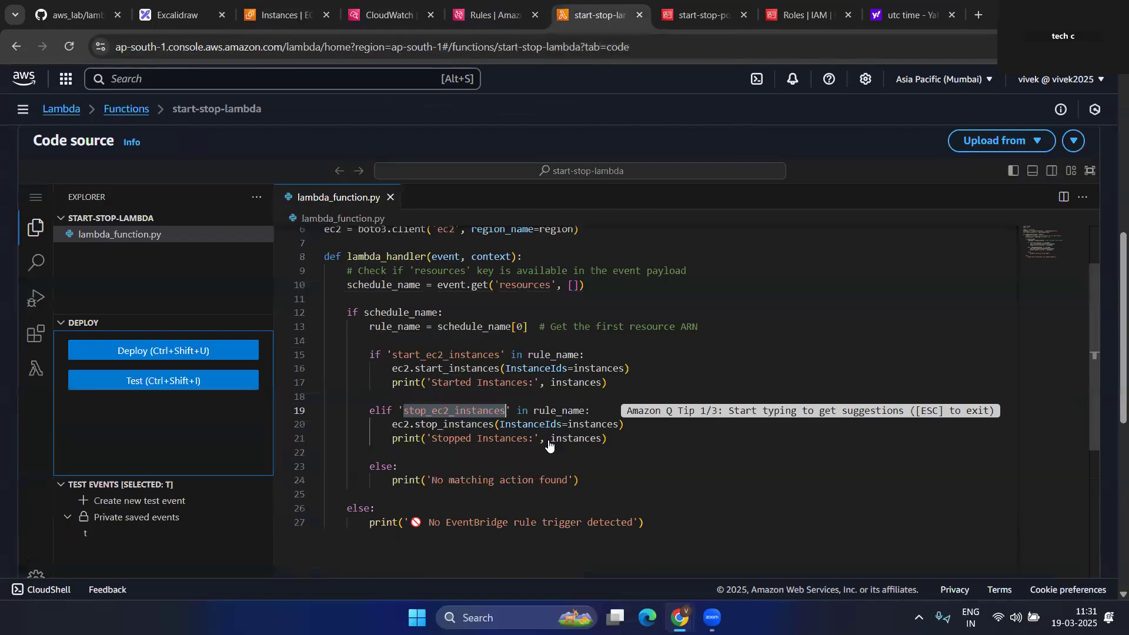
{"action": "scroll", "coordinate": [558, 376], "scroll_direction": "up", "scroll_amount": 2}
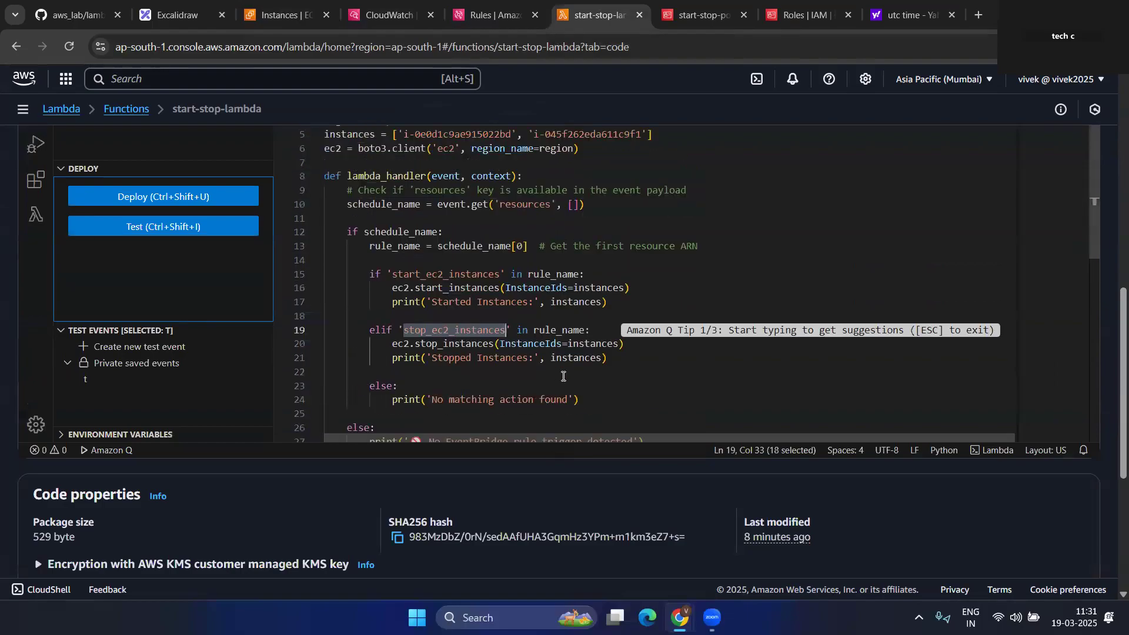
{"action": "left_click", "coordinate": [749, 226]}
{"action": "left_click", "coordinate": [199, 200]}
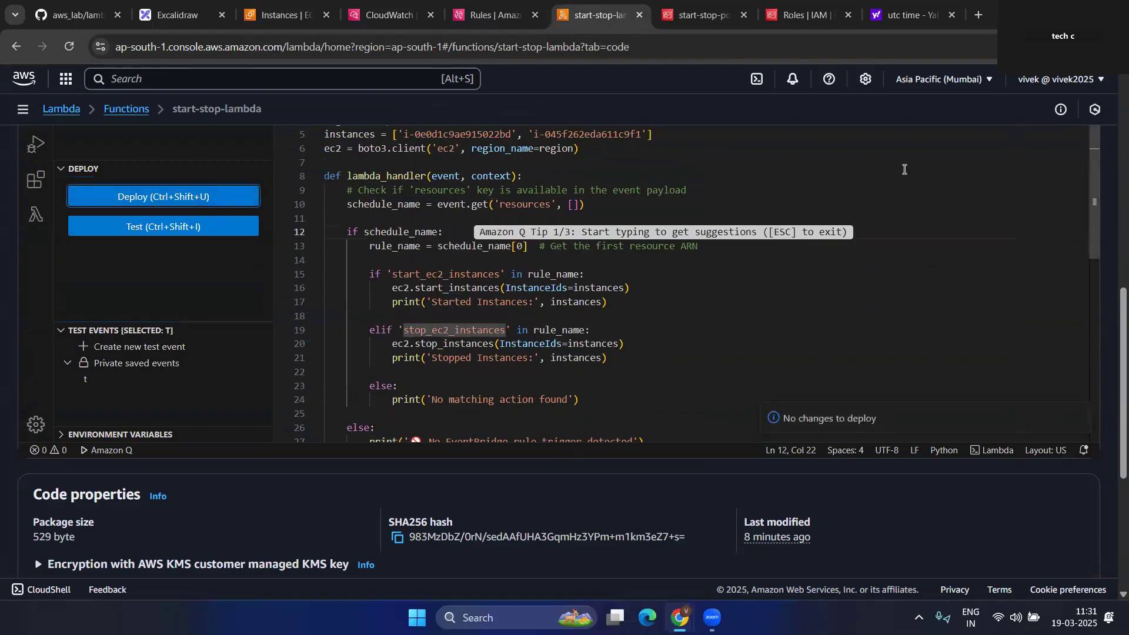
- Refresh EC2 Instances to see both s1 instances passing 2/2 checks
{"action": "left_click", "coordinate": [280, 15]}
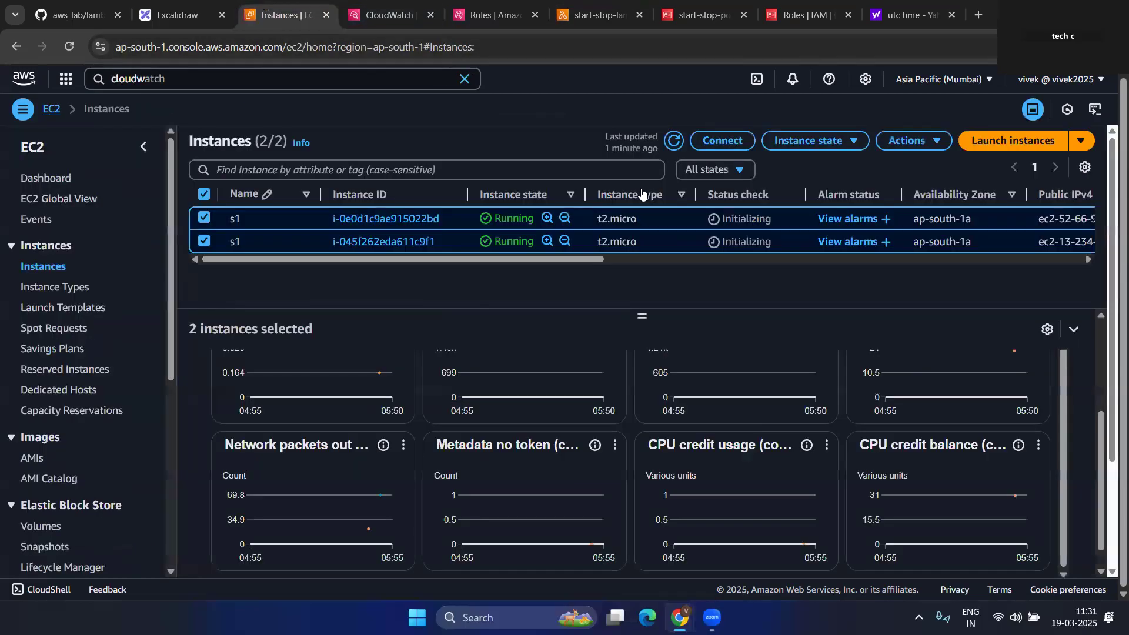
{"action": "left_click", "coordinate": [674, 141]}
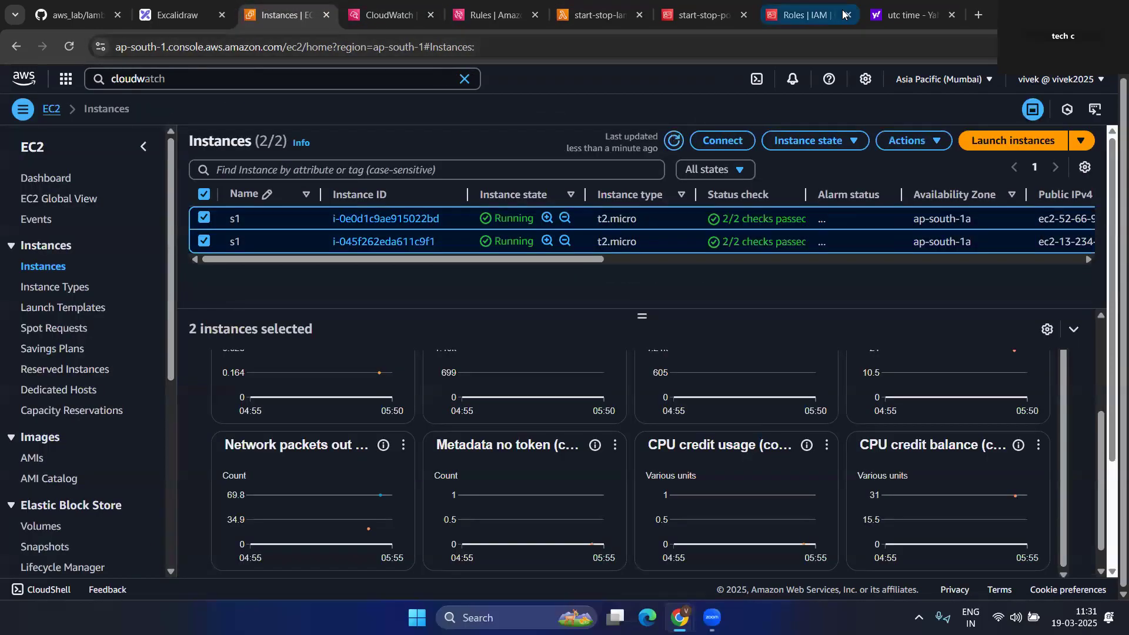
{"action": "left_click", "coordinate": [886, 21]}
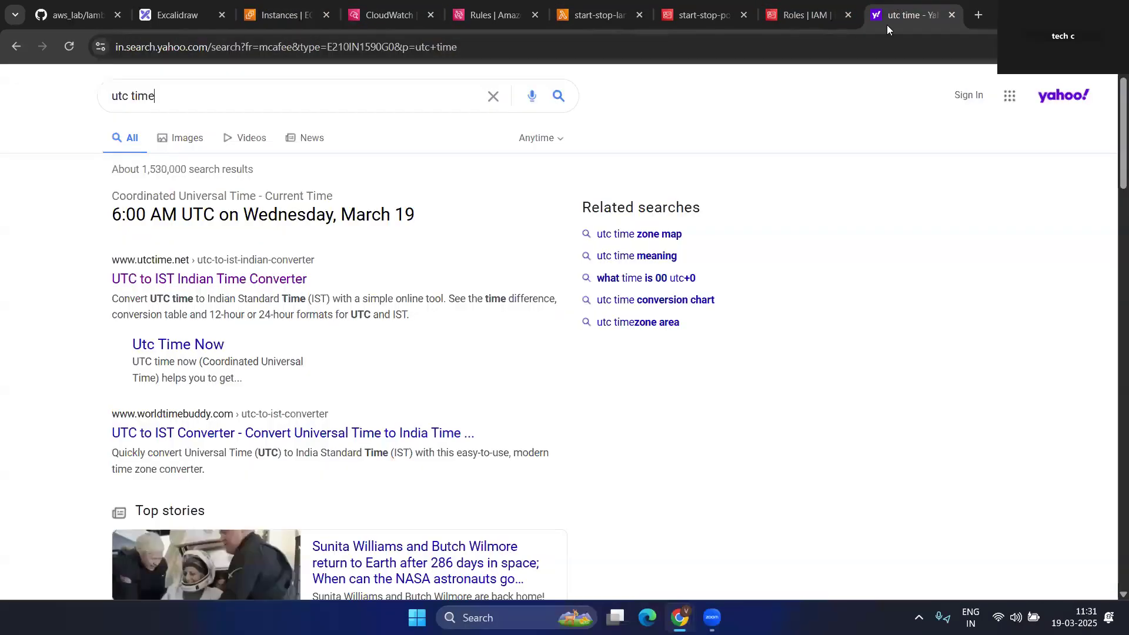
- Reload Yahoo until UTC shows 6:01 AM, then refresh EC2 with both instances Running
{"action": "left_click", "coordinate": [77, 51]}
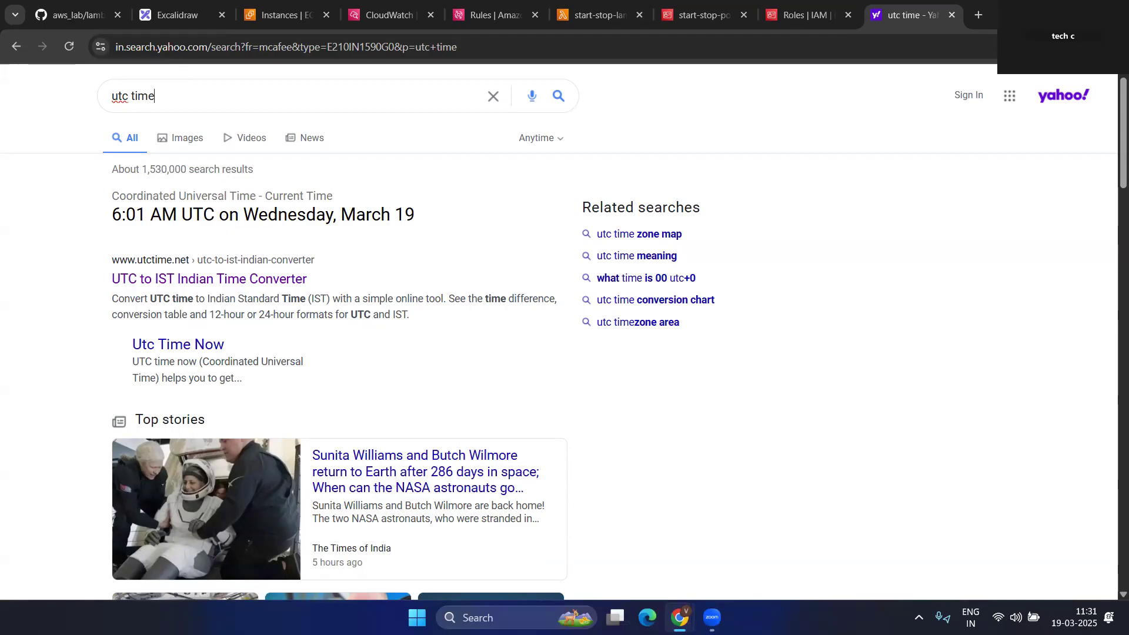
{"action": "left_click", "coordinate": [72, 51]}
{"action": "left_click", "coordinate": [76, 42]}
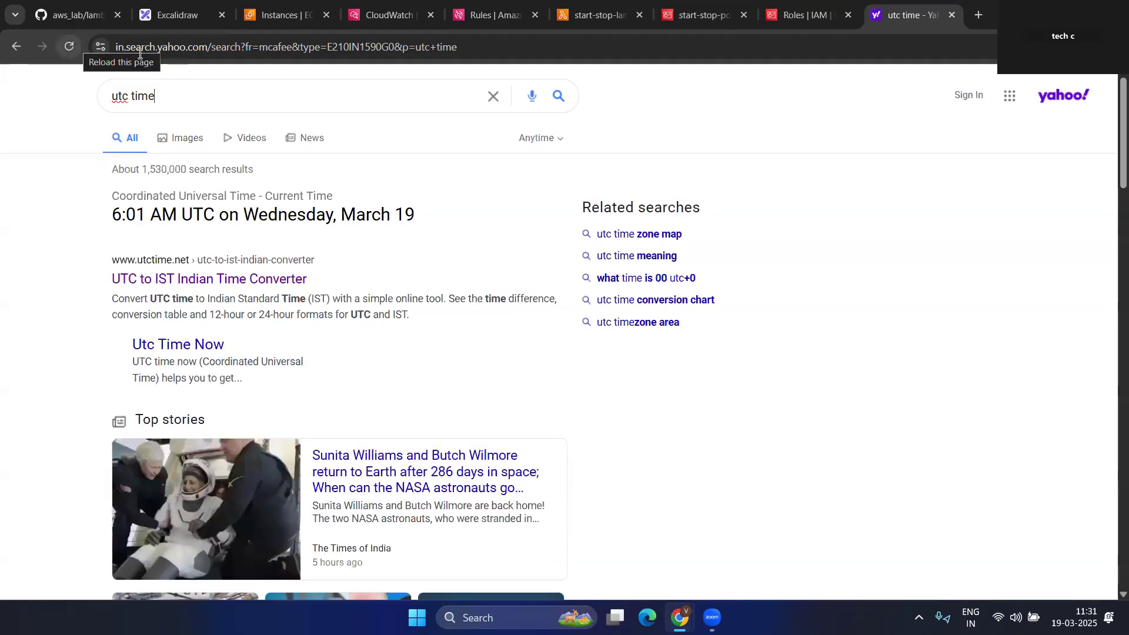
{"action": "left_click", "coordinate": [276, 13]}
{"action": "left_click", "coordinate": [674, 142]}
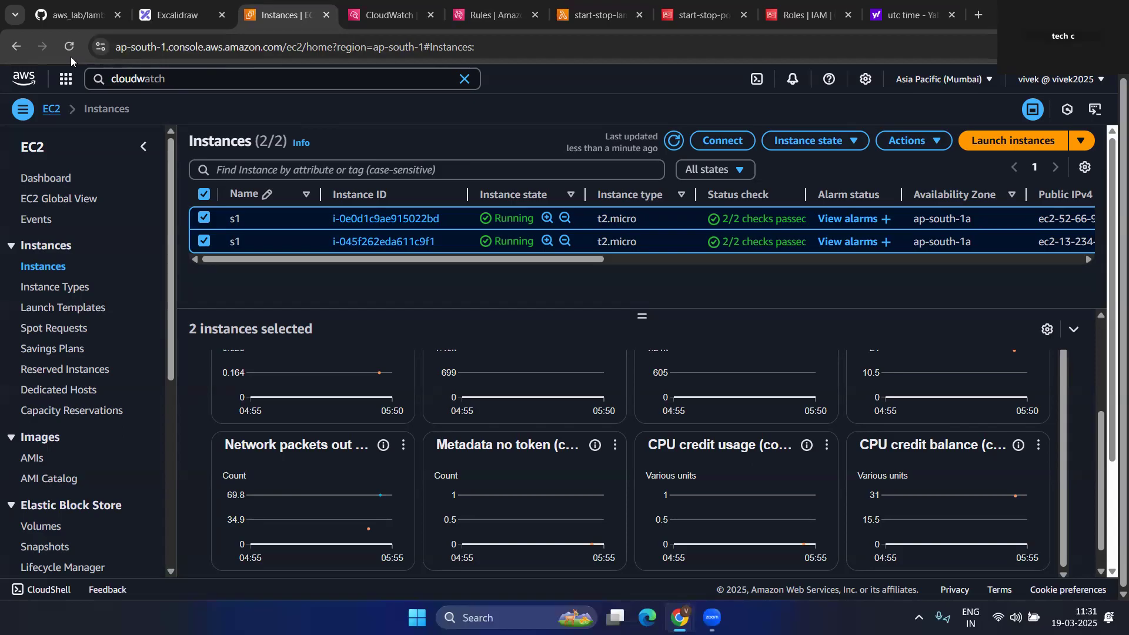
{"action": "left_click", "coordinate": [673, 142]}
{"action": "left_click", "coordinate": [673, 142]}
{"action": "left_click", "coordinate": [673, 142]}
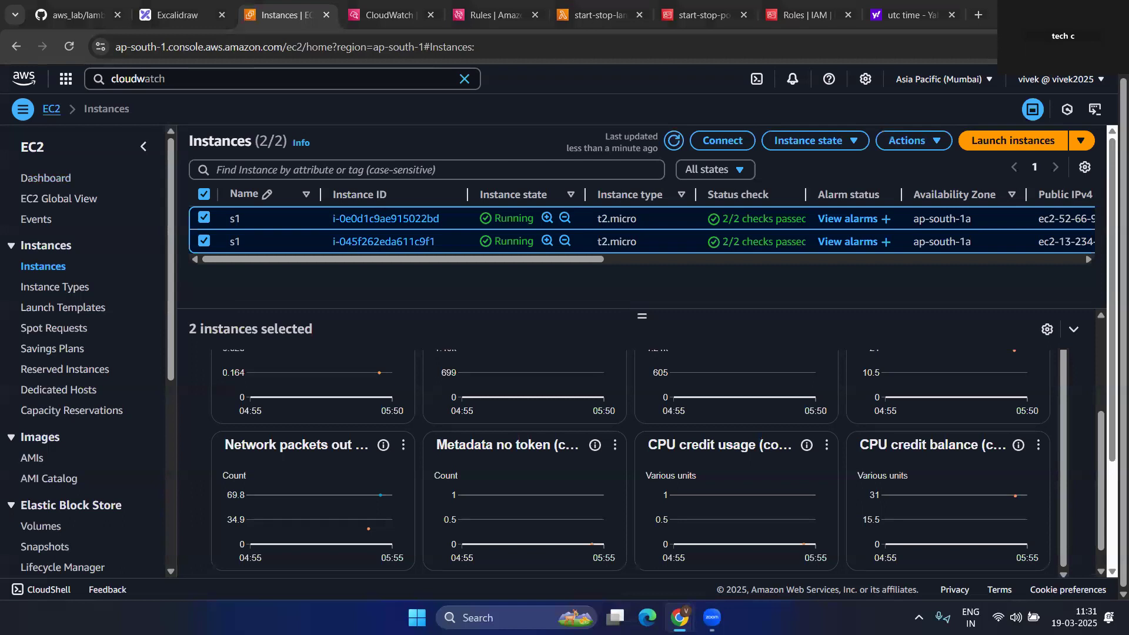
{"action": "left_click", "coordinate": [673, 142]}
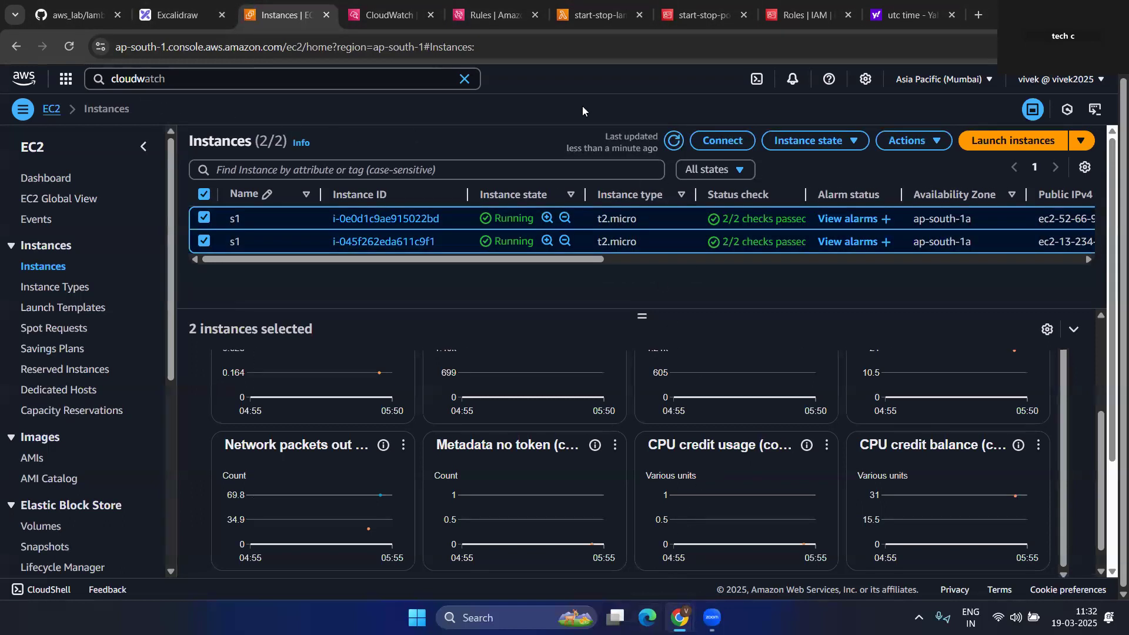
{"action": "left_click", "coordinate": [82, 15]}
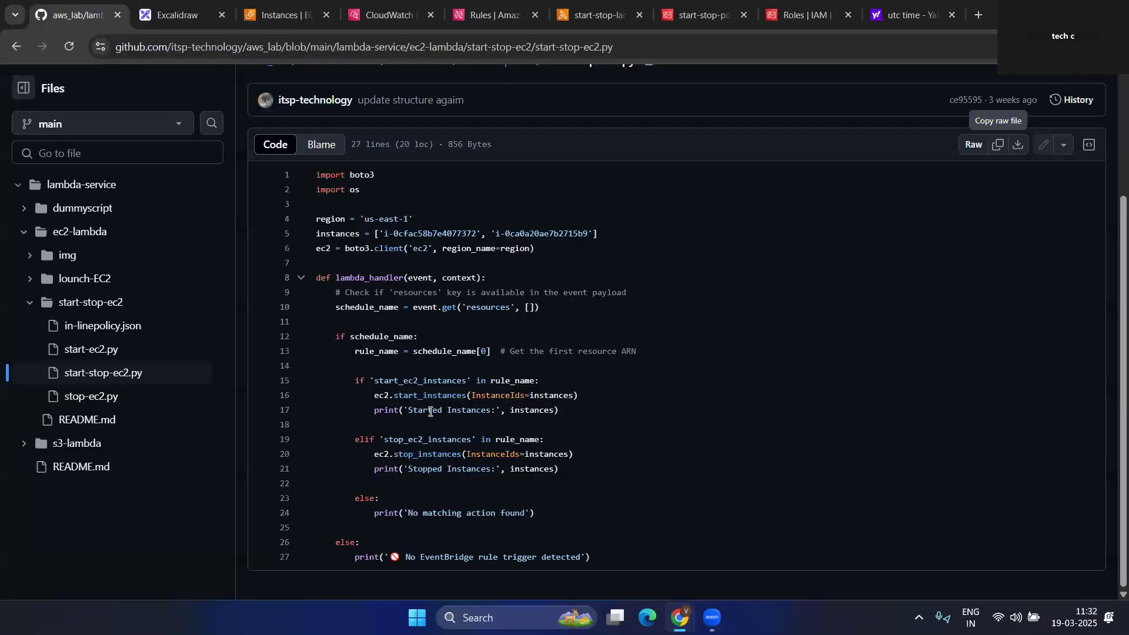
{"action": "left_click_drag", "start_coordinate": [374, 381], "coordinate": [461, 385]}
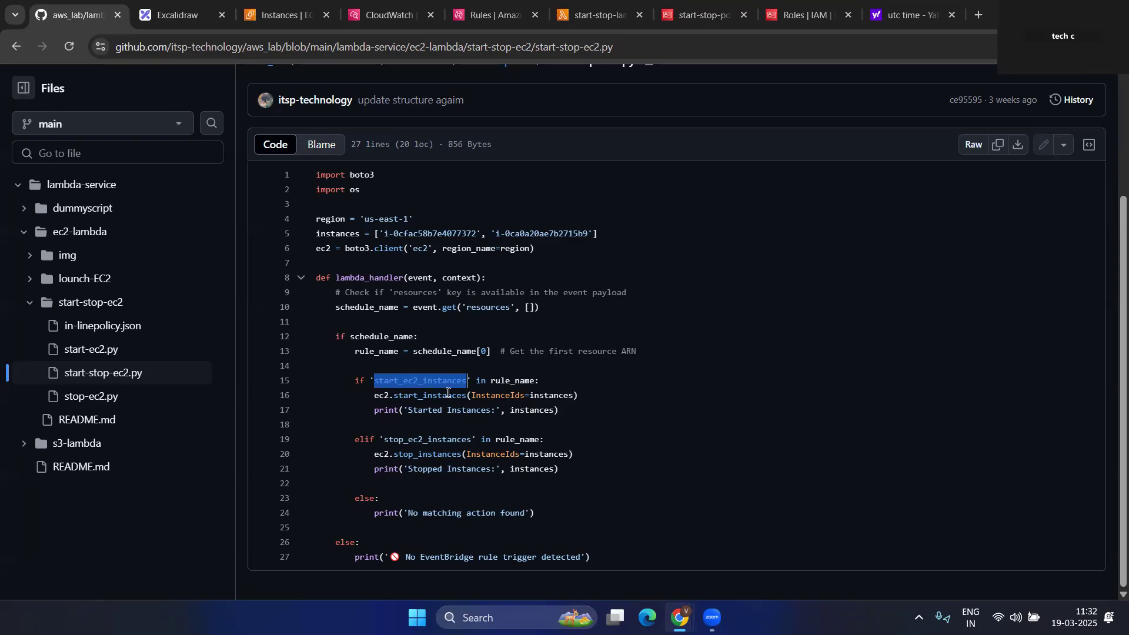
{"action": "left_click", "coordinate": [385, 441]}
{"action": "left_click_drag", "start_coordinate": [385, 441], "coordinate": [463, 441]}
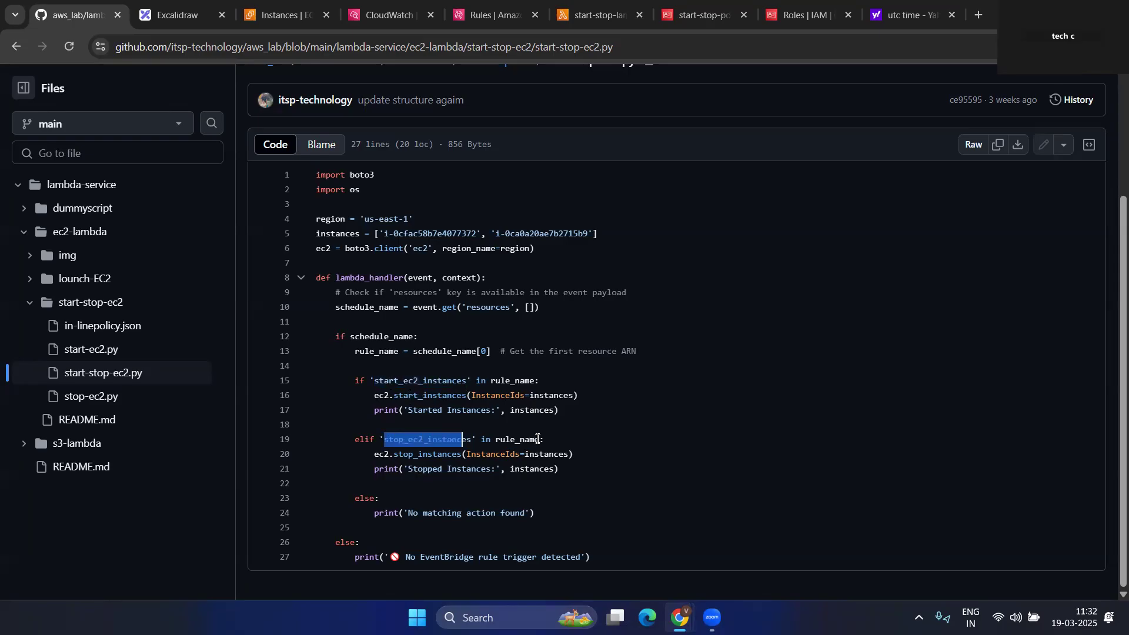
{"action": "left_click_drag", "start_coordinate": [532, 441], "coordinate": [500, 441]}
{"action": "left_click_drag", "start_coordinate": [370, 382], "coordinate": [535, 382]}
{"action": "left_click_drag", "start_coordinate": [360, 397], "coordinate": [595, 391]}
{"action": "left_click_drag", "start_coordinate": [385, 445], "coordinate": [466, 444]}
{"action": "left_click_drag", "start_coordinate": [361, 469], "coordinate": [591, 473]}
{"action": "left_click", "coordinate": [588, 473]}
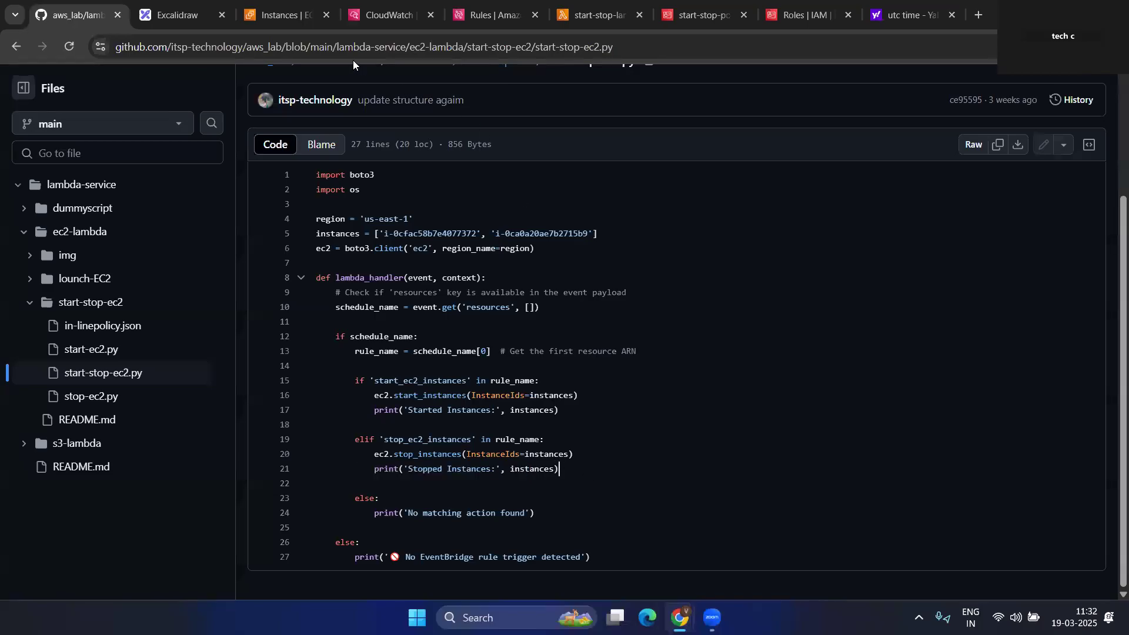
{"action": "left_click", "coordinate": [276, 15]}
{"action": "left_click", "coordinate": [675, 141]}
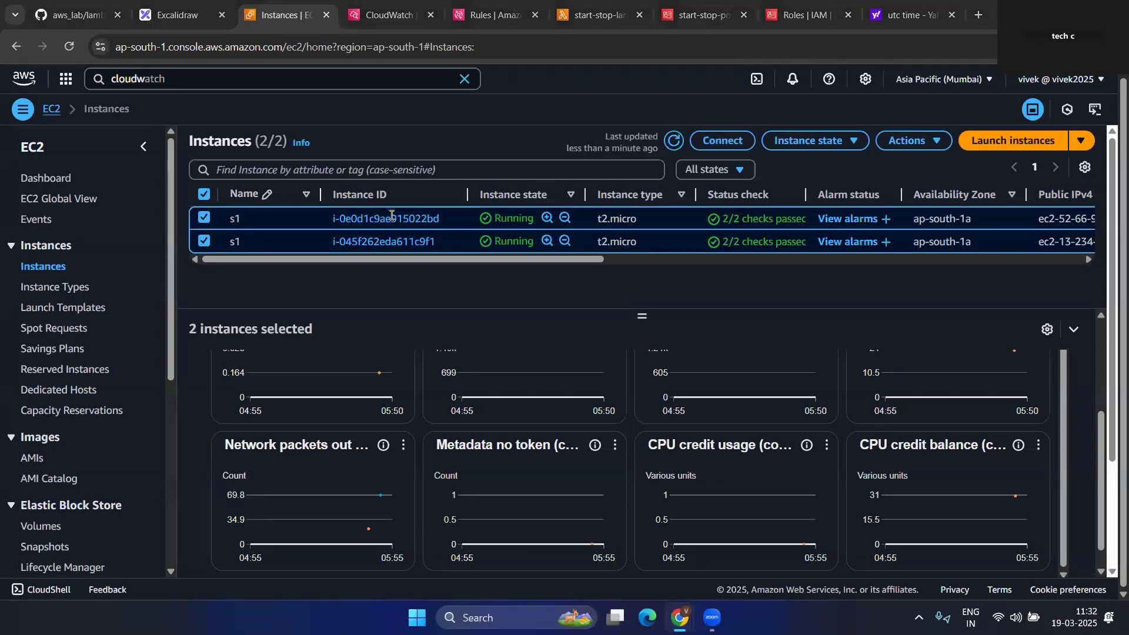
- Refresh the instances, then reopen the older log stream reading 'No EventBridge rule trigger detected'
{"action": "left_click", "coordinate": [674, 143]}
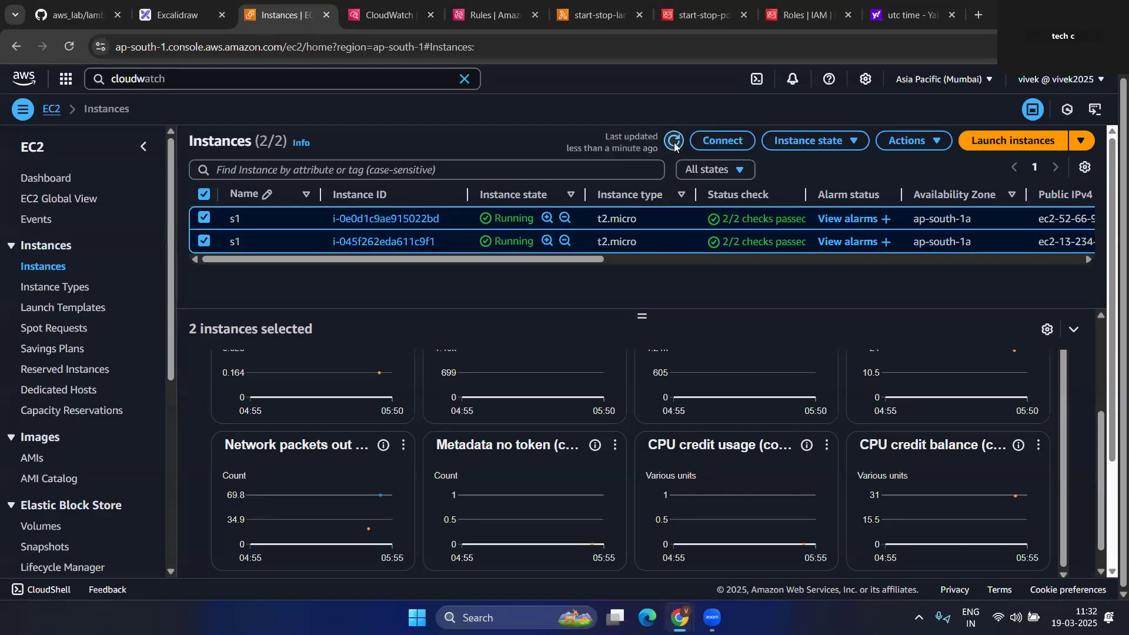
{"action": "left_click", "coordinate": [673, 145]}
{"action": "key", "text": "ctrl+Tab"}
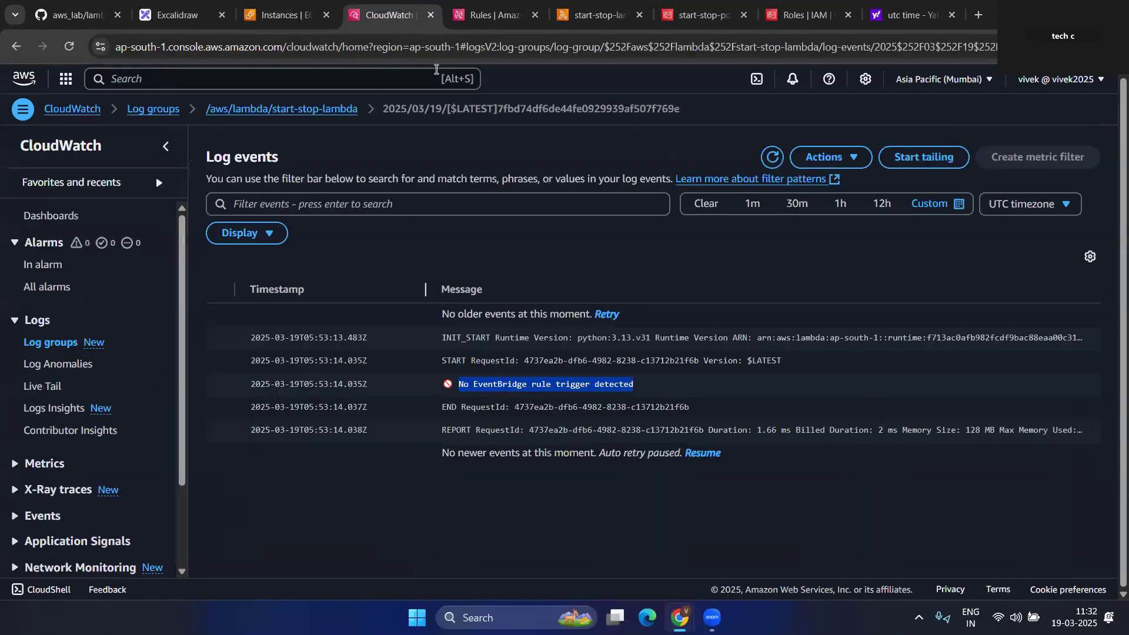
{"action": "left_click", "coordinate": [17, 47]}
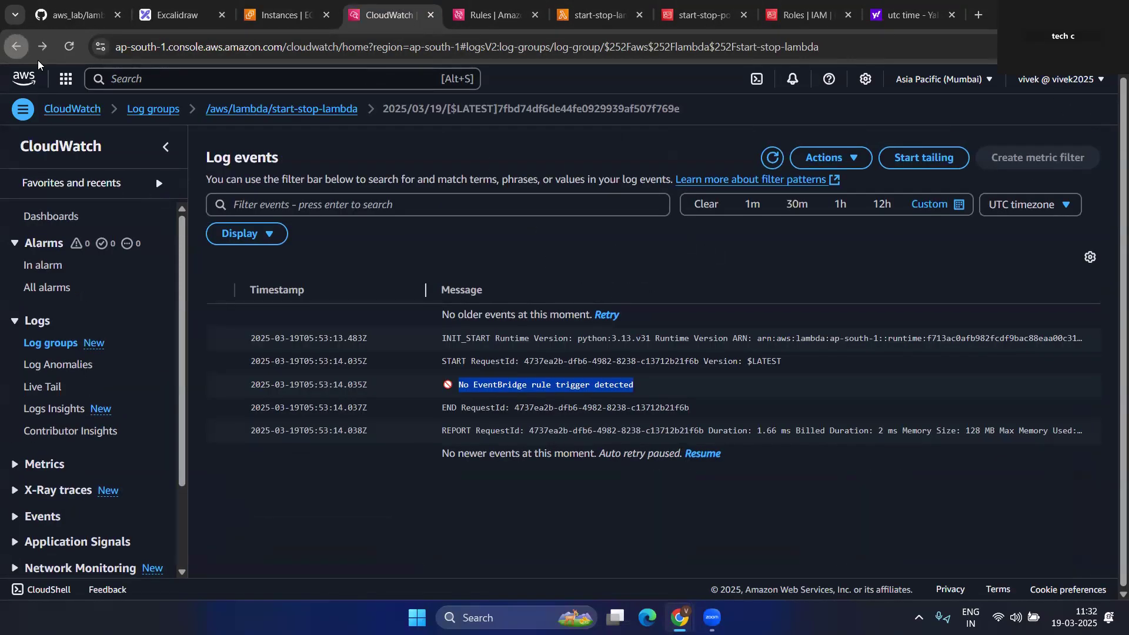
{"action": "scroll", "coordinate": [564, 364], "scroll_direction": "down", "scroll_amount": 3}
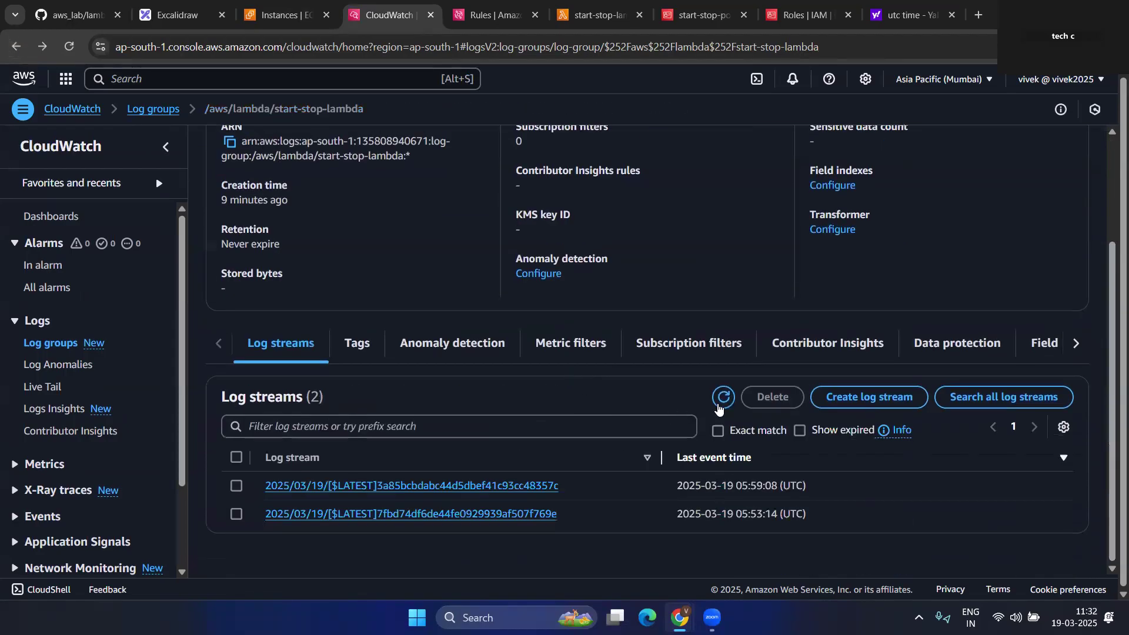
{"action": "left_click", "coordinate": [723, 412]}
{"action": "scroll", "coordinate": [687, 414], "scroll_direction": "down", "scroll_amount": 1}
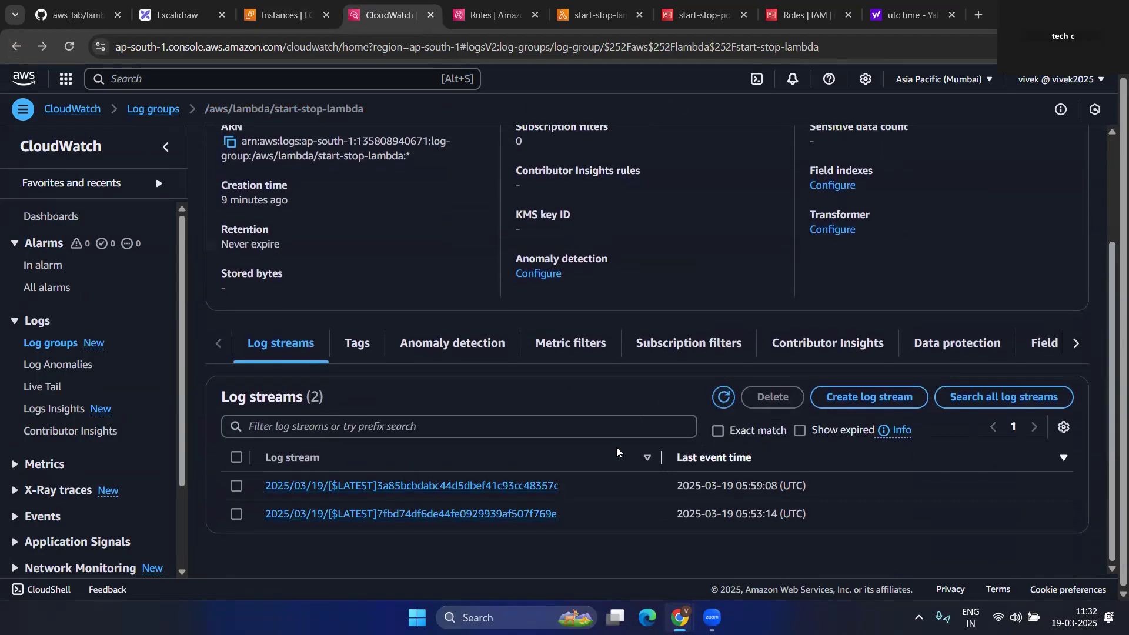
{"action": "left_click", "coordinate": [501, 515]}
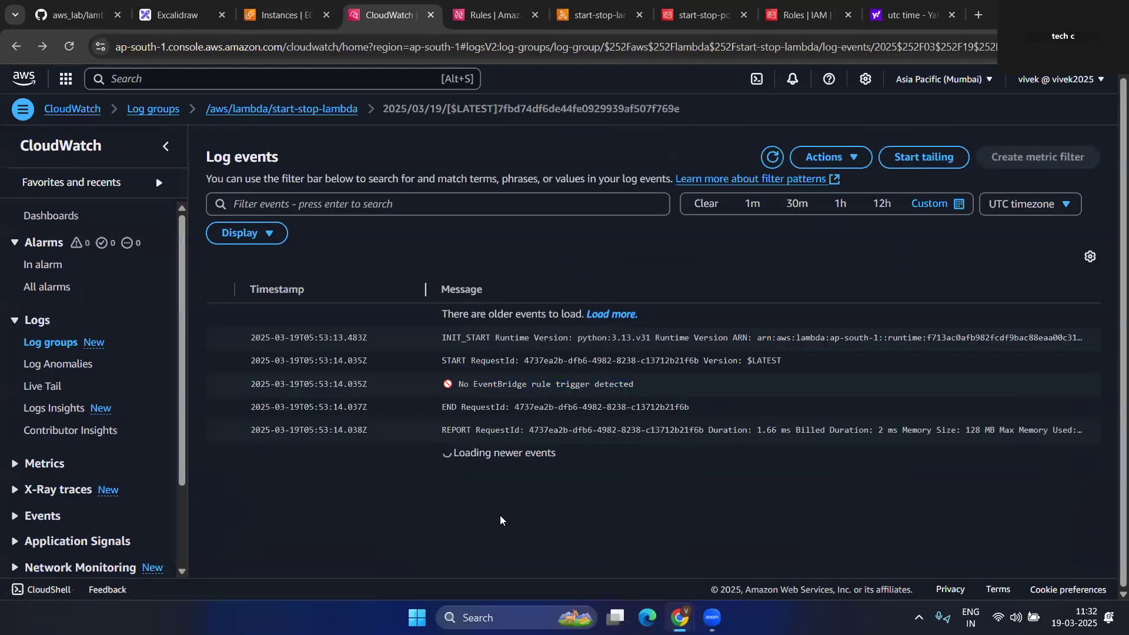
{"action": "left_click_drag", "start_coordinate": [460, 385], "coordinate": [649, 386]}
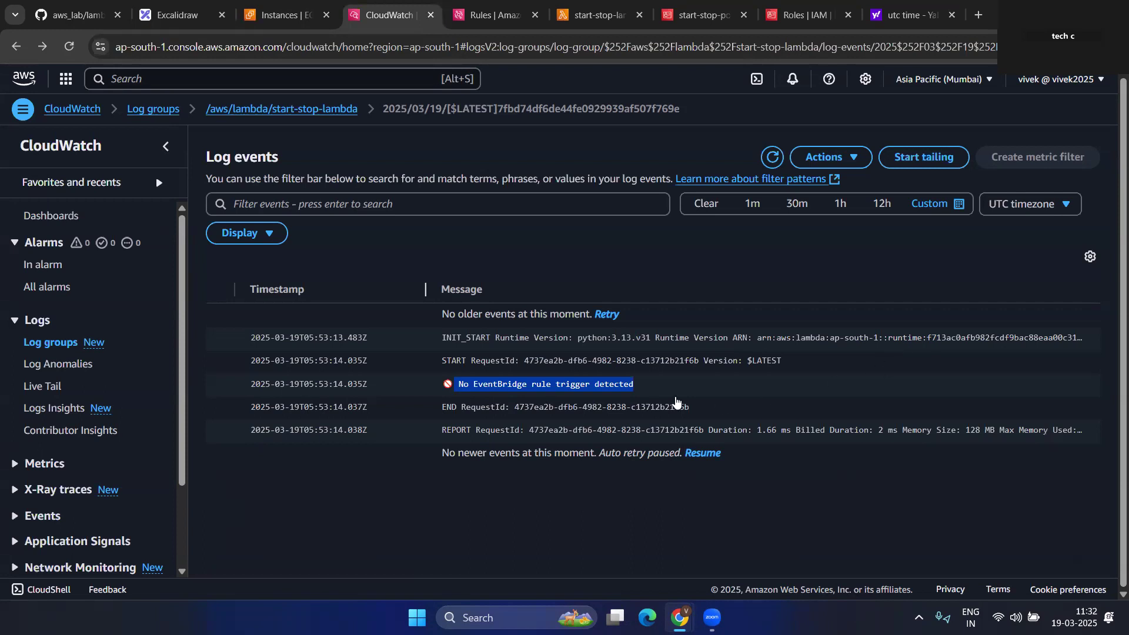
- Review and reload both scheduled rules on the EventBridge Rules list
{"action": "left_click", "coordinate": [309, 5]}
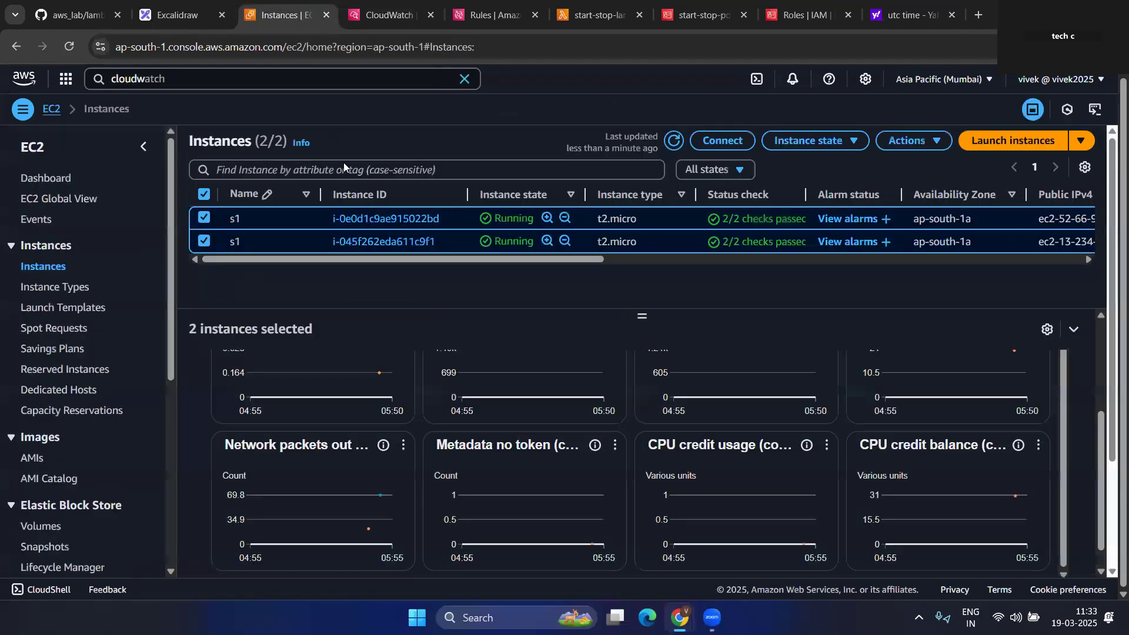
{"action": "left_click", "coordinate": [391, 9]}
{"action": "left_click", "coordinate": [492, 5]}
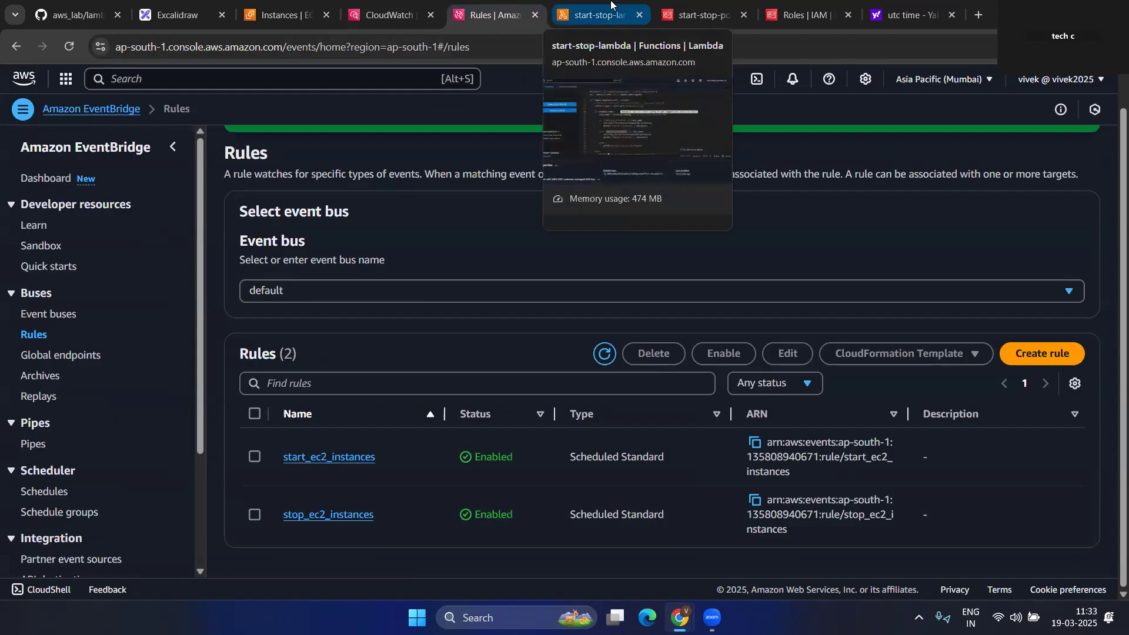
{"action": "left_click", "coordinate": [604, 354]}
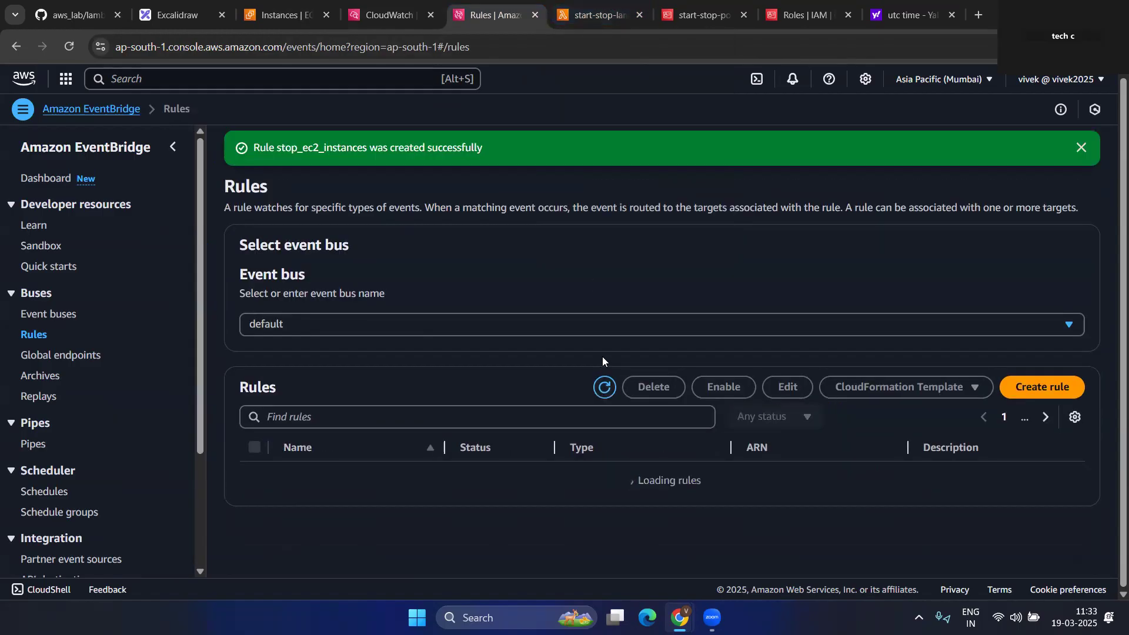
- Review the start_instances call on line 16 and 'resources' on line 10, then return to EC2
{"action": "left_click", "coordinate": [597, 15]}
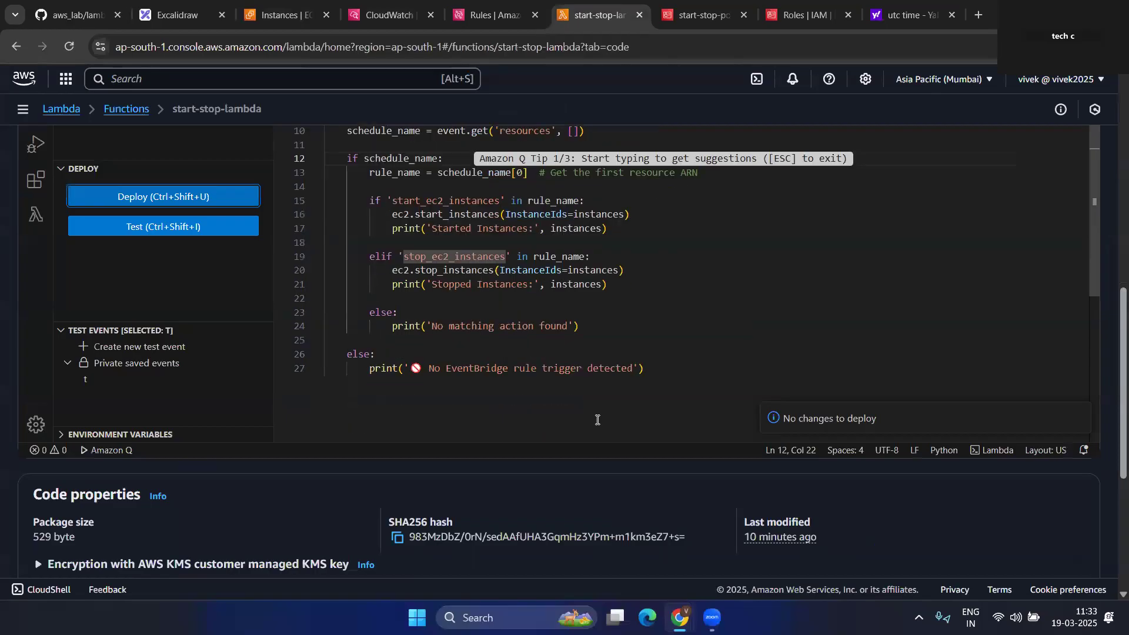
{"action": "scroll", "coordinate": [596, 419], "scroll_direction": "up", "scroll_amount": 2}
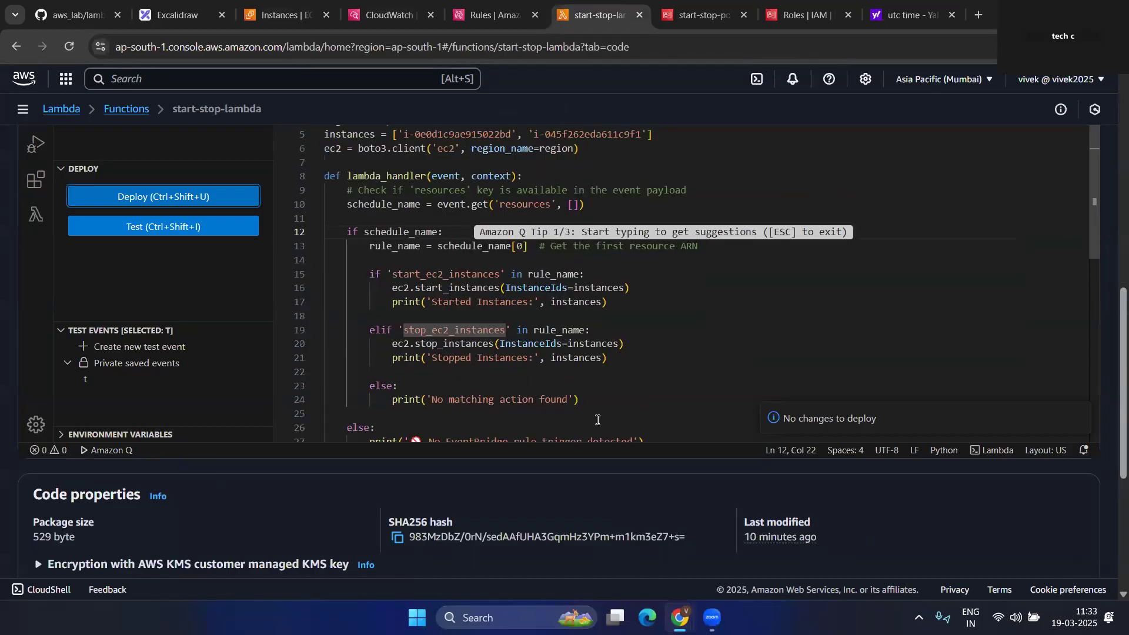
{"action": "left_click", "coordinate": [690, 289]}
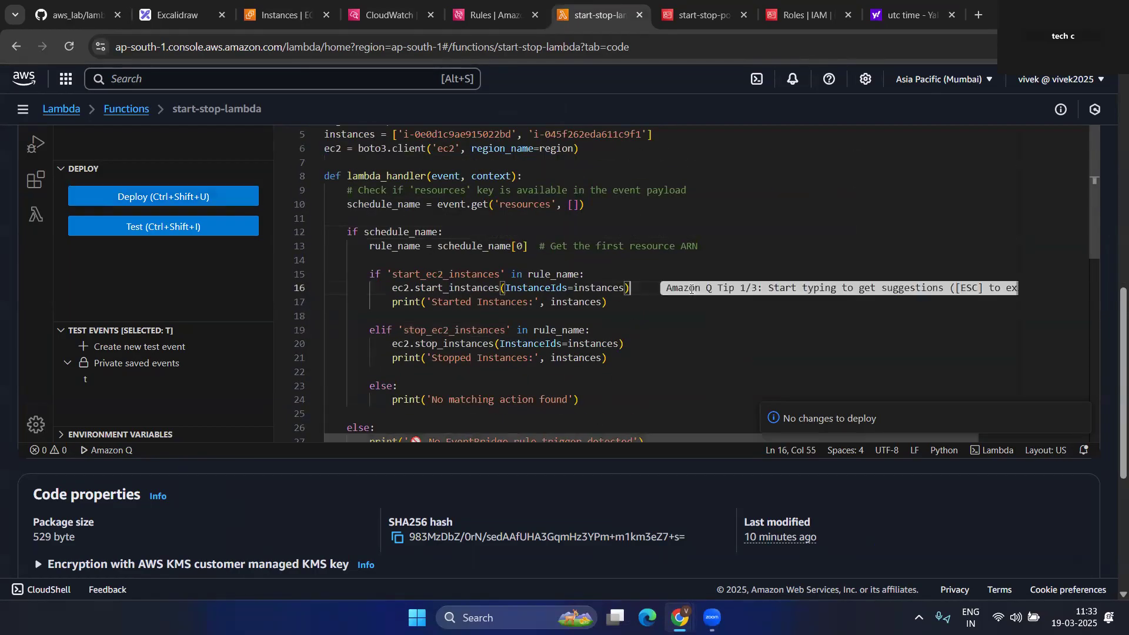
{"action": "left_click", "coordinate": [518, 205]}
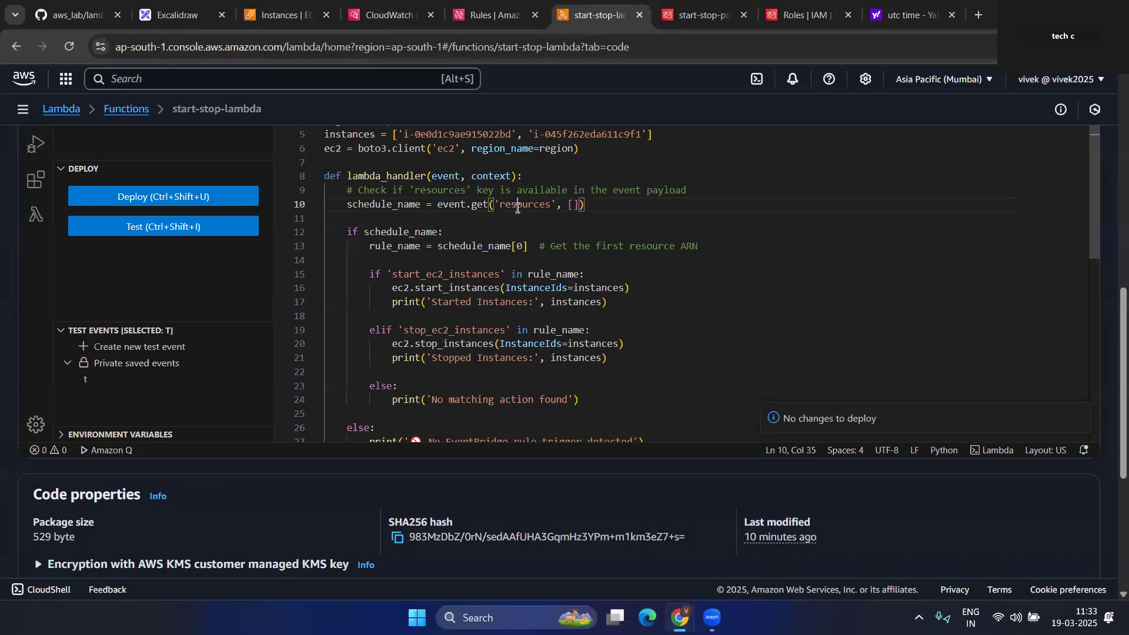
{"action": "key", "text": "ctrl+d"}
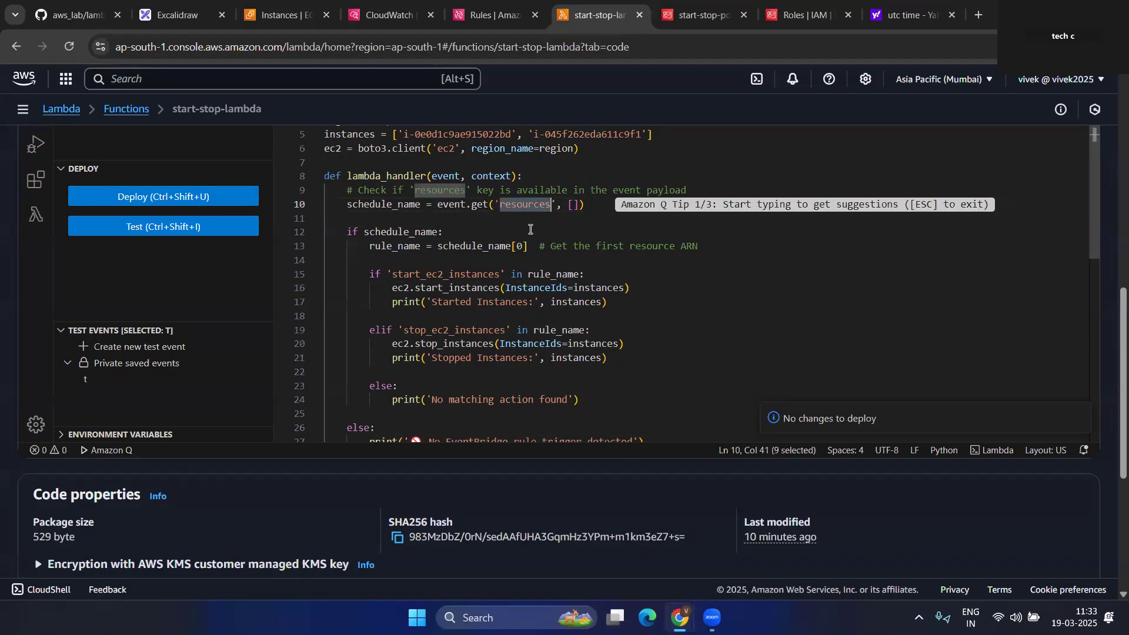
{"action": "left_click", "coordinate": [288, 15]}
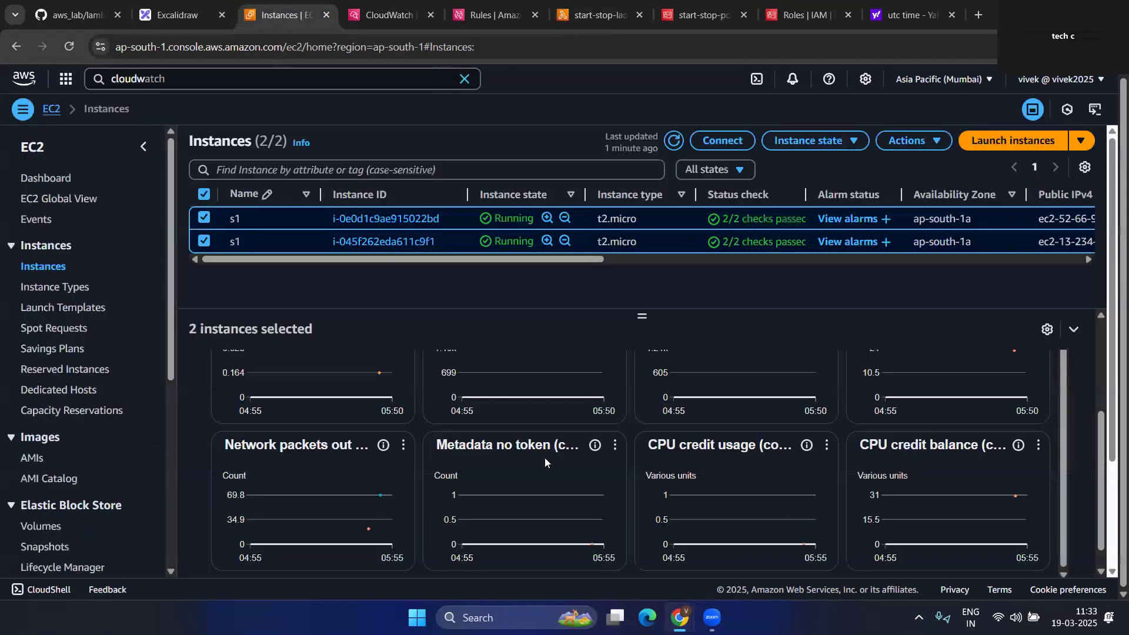
- Refresh EC2 until both s1 instances show Stopped, then return to the 05:53 log events
{"action": "left_click", "coordinate": [675, 144]}
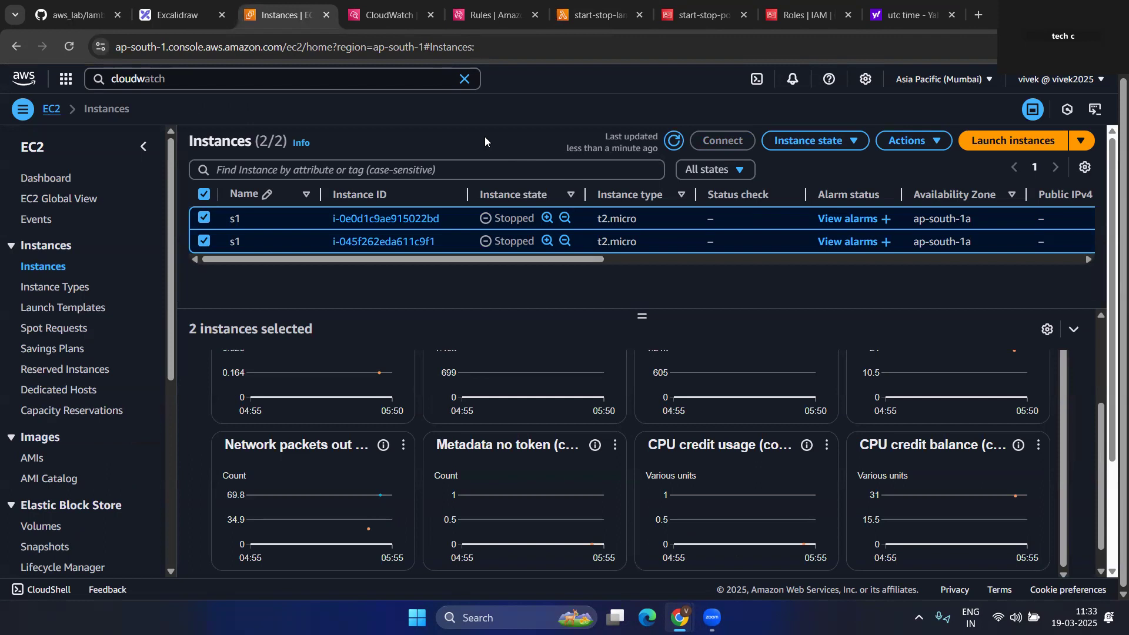
{"action": "left_click", "coordinate": [676, 143]}
{"action": "left_click", "coordinate": [575, 7]}
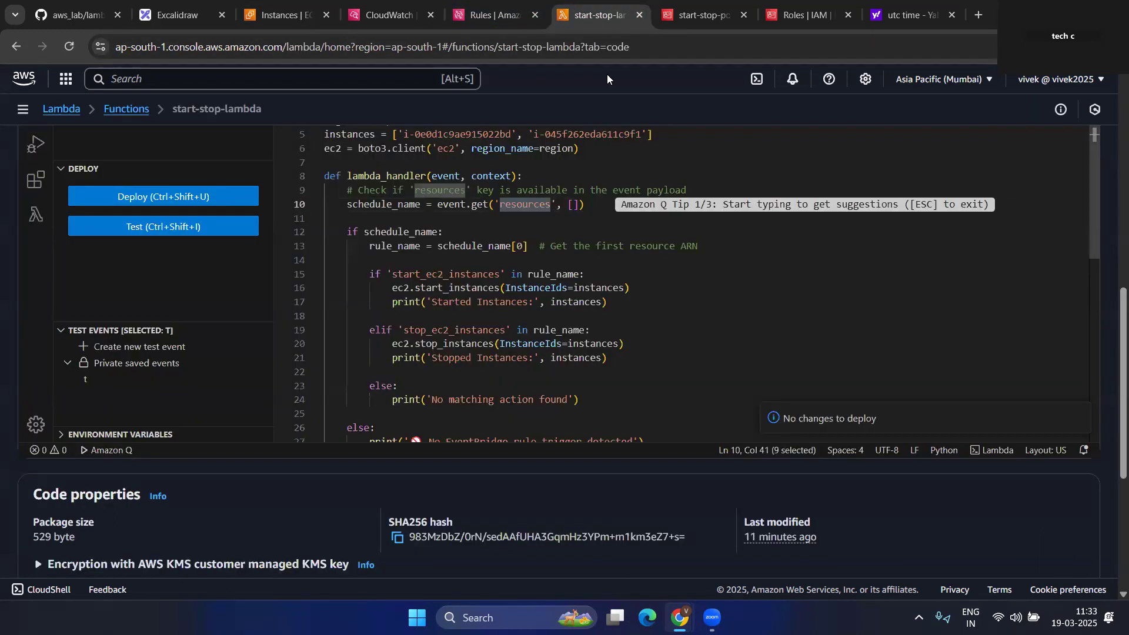
{"action": "left_click", "coordinate": [496, 14]}
{"action": "left_click", "coordinate": [383, 7]}
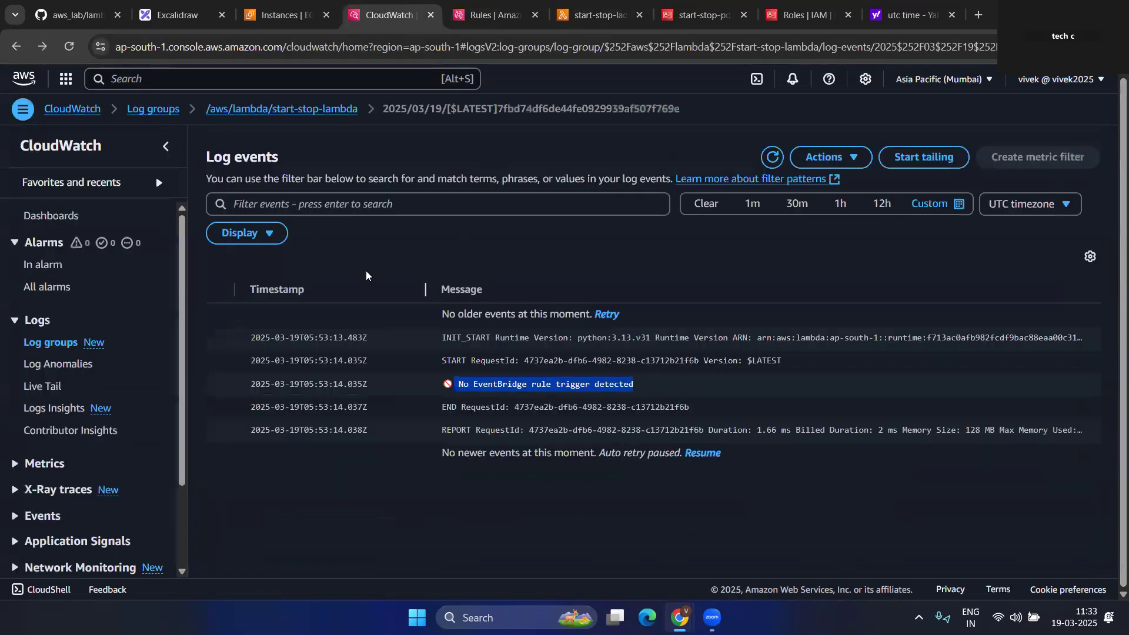
- Reopen the /aws/lambda/start-stop-lambda log group and its refreshed newest log stream
{"action": "left_click", "coordinate": [141, 115]}
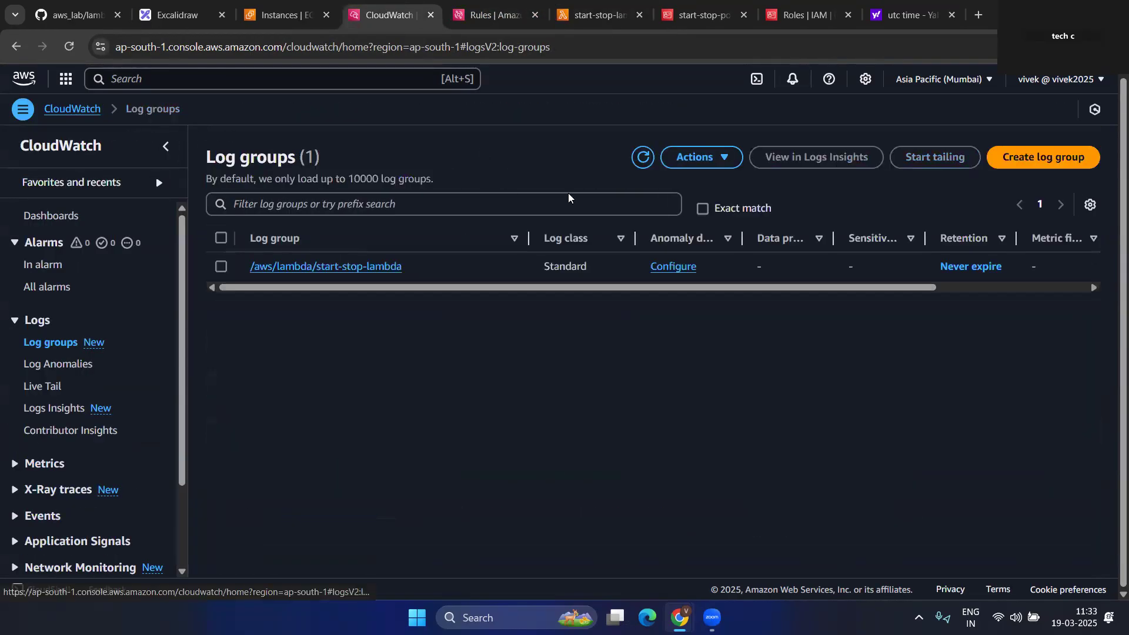
{"action": "left_click", "coordinate": [641, 157]}
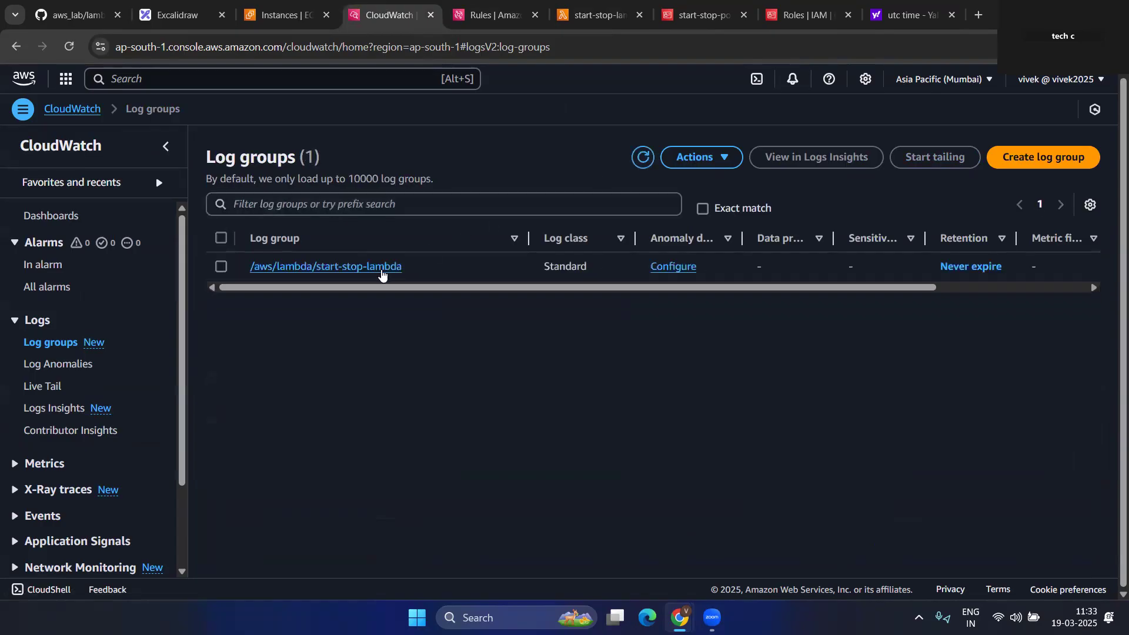
{"action": "left_click", "coordinate": [342, 267]}
{"action": "scroll", "coordinate": [539, 418], "scroll_direction": "down", "scroll_amount": 3}
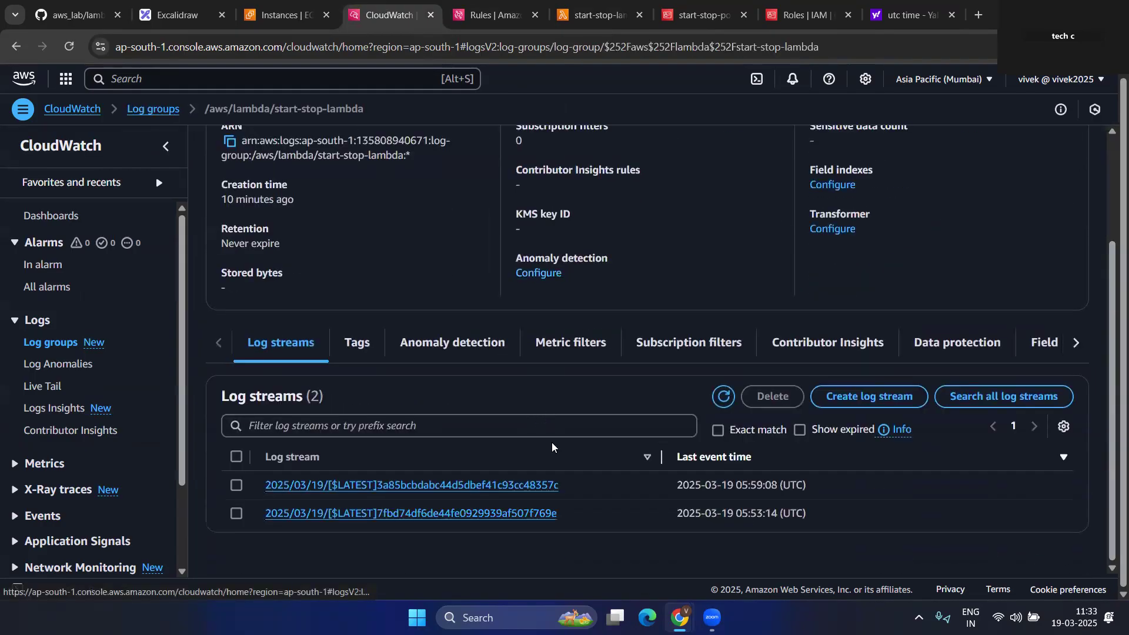
{"action": "left_click", "coordinate": [722, 398]}
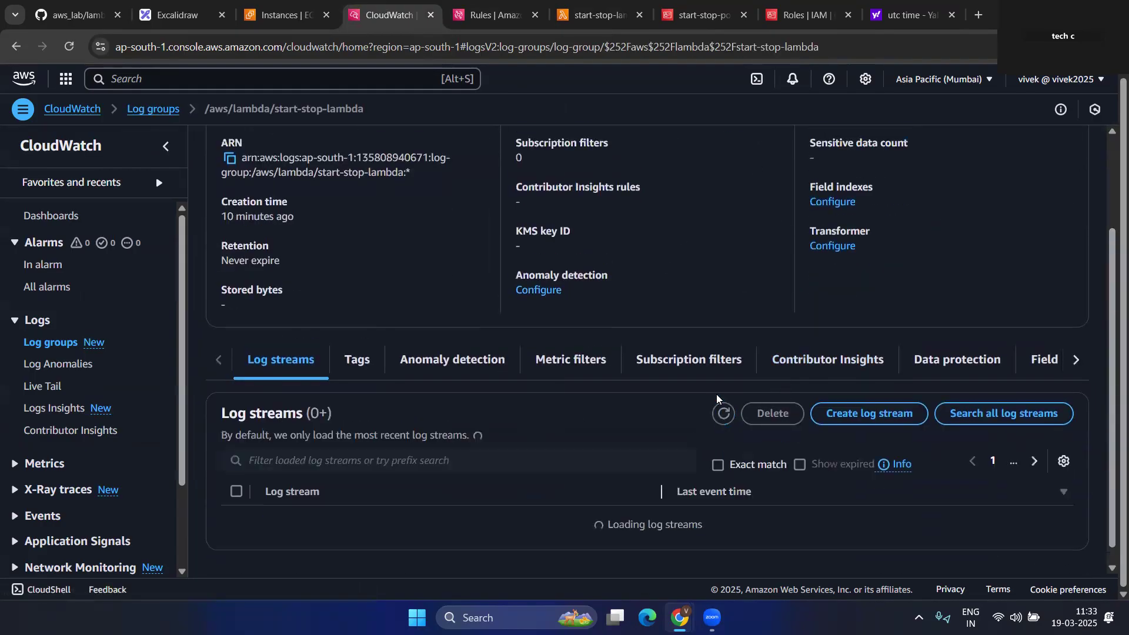
{"action": "left_click", "coordinate": [485, 488]}
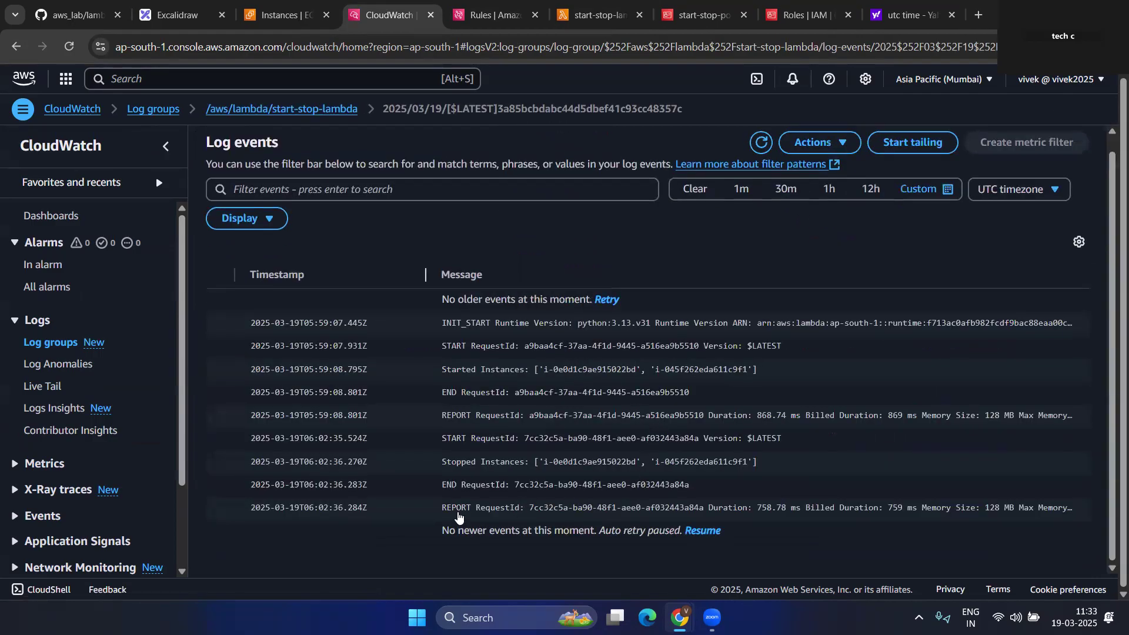
- Check the Started Instances and Stopped Instances messages, then go to start-stop-ec2.py on GitHub
{"action": "left_click_drag", "start_coordinate": [441, 465], "coordinate": [528, 464]}
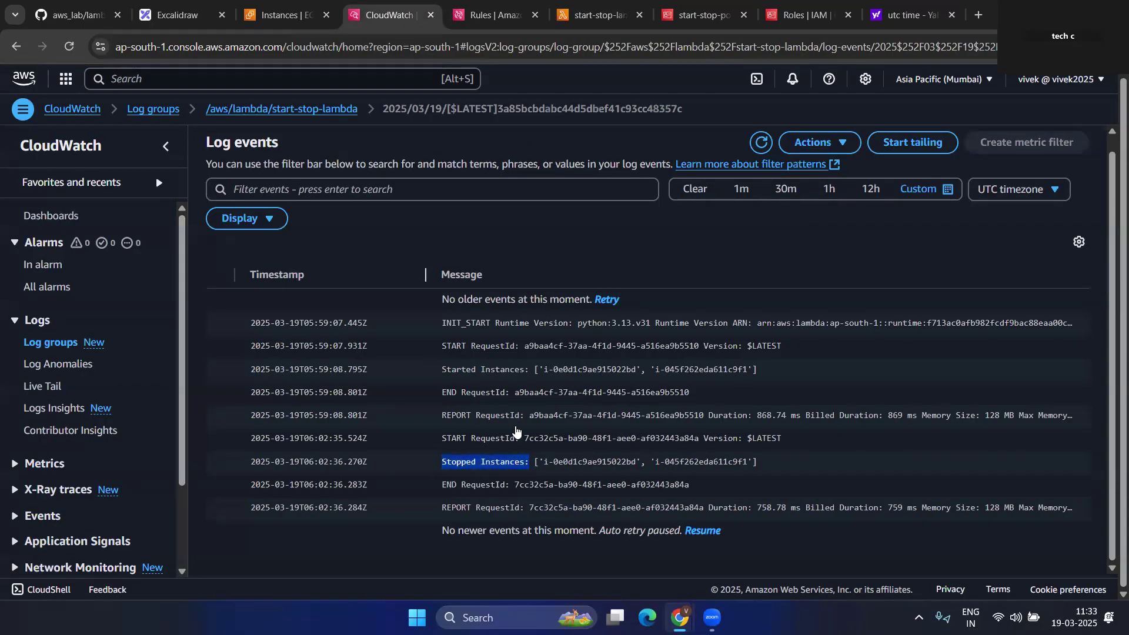
{"action": "left_click_drag", "start_coordinate": [441, 370], "coordinate": [521, 371]}
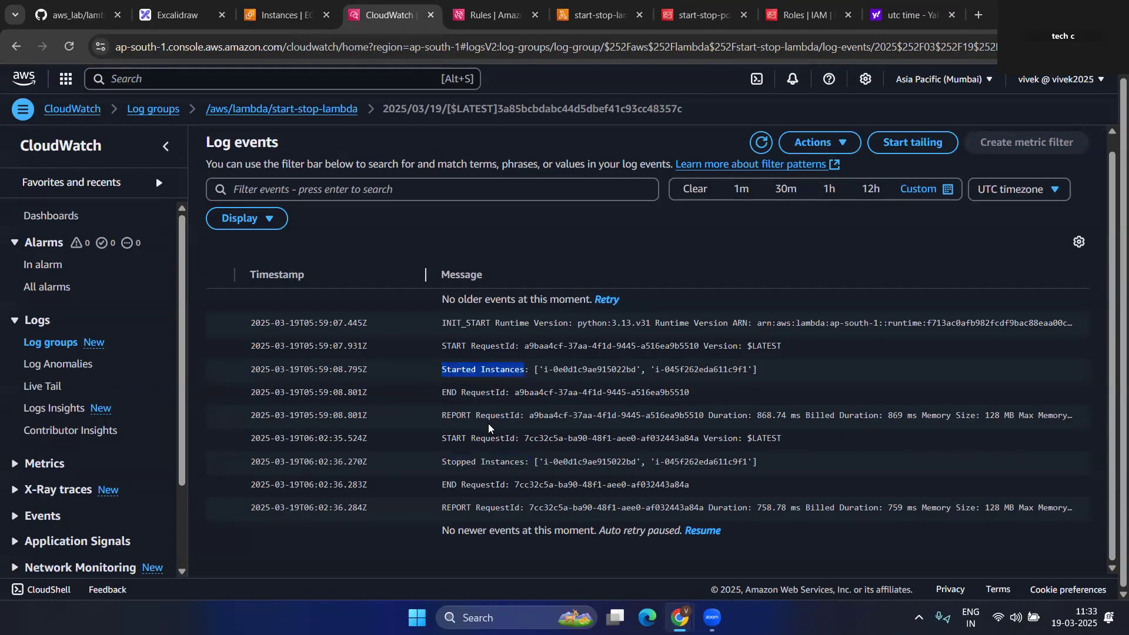
{"action": "left_click_drag", "start_coordinate": [440, 464], "coordinate": [772, 467]}
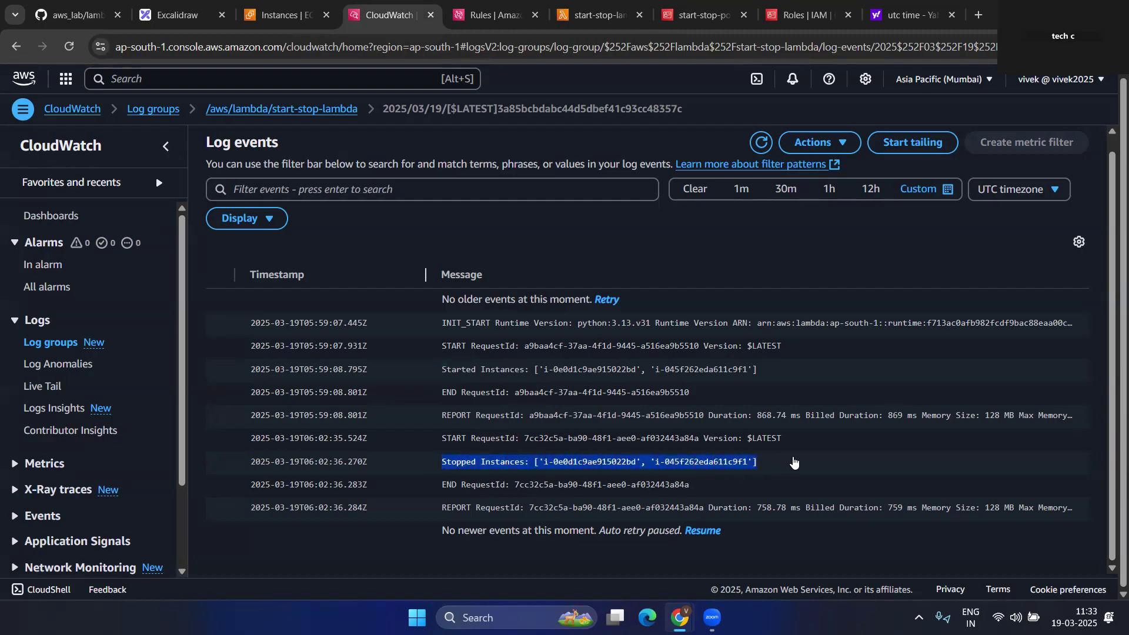
{"action": "left_click", "coordinate": [792, 463]}
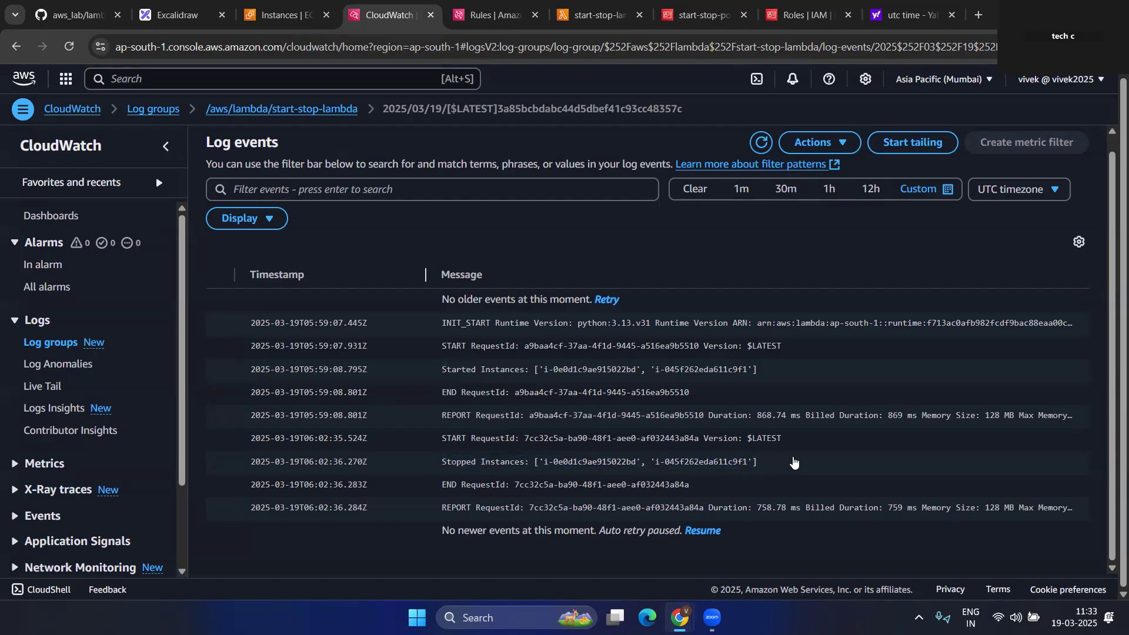
{"action": "left_click", "coordinate": [207, 18]}
{"action": "left_click", "coordinate": [279, 18]}
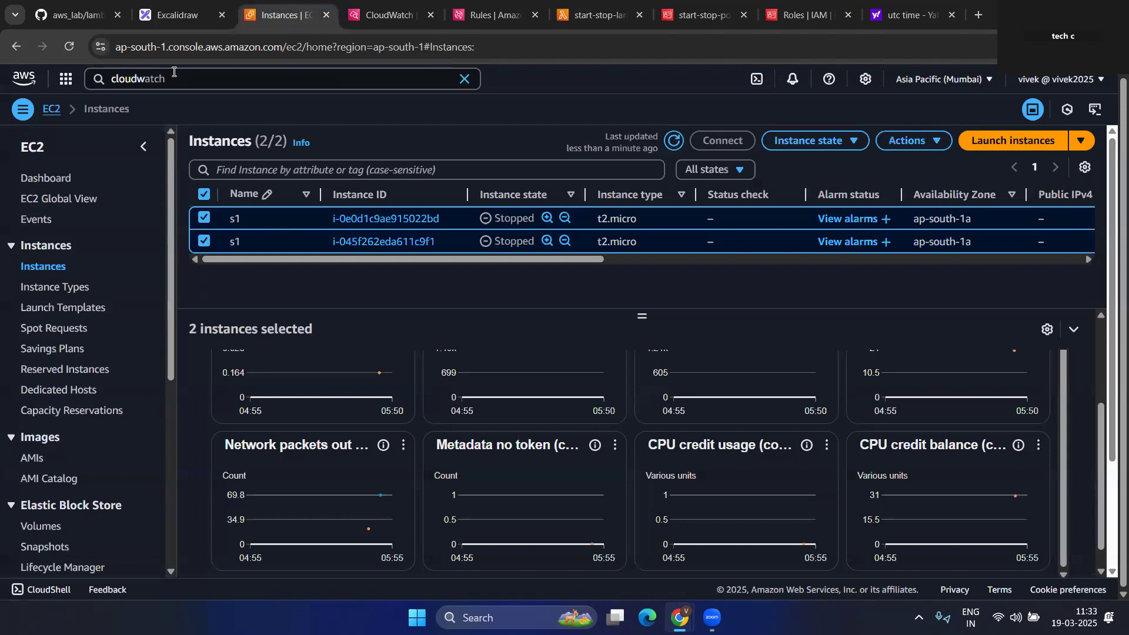
{"action": "left_click", "coordinate": [73, 15]}
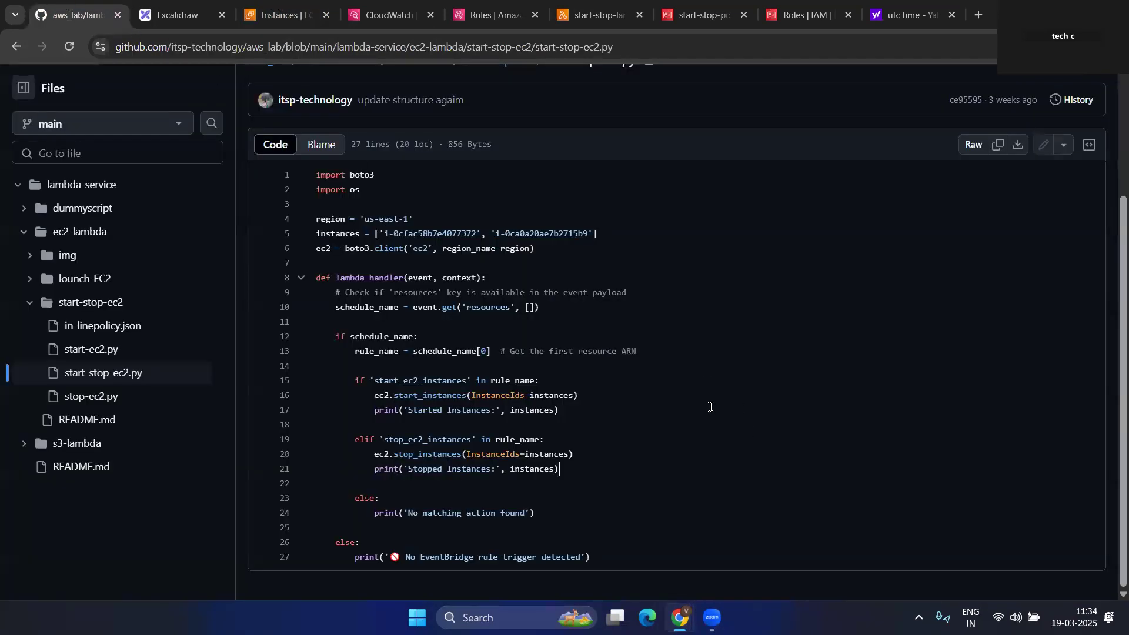